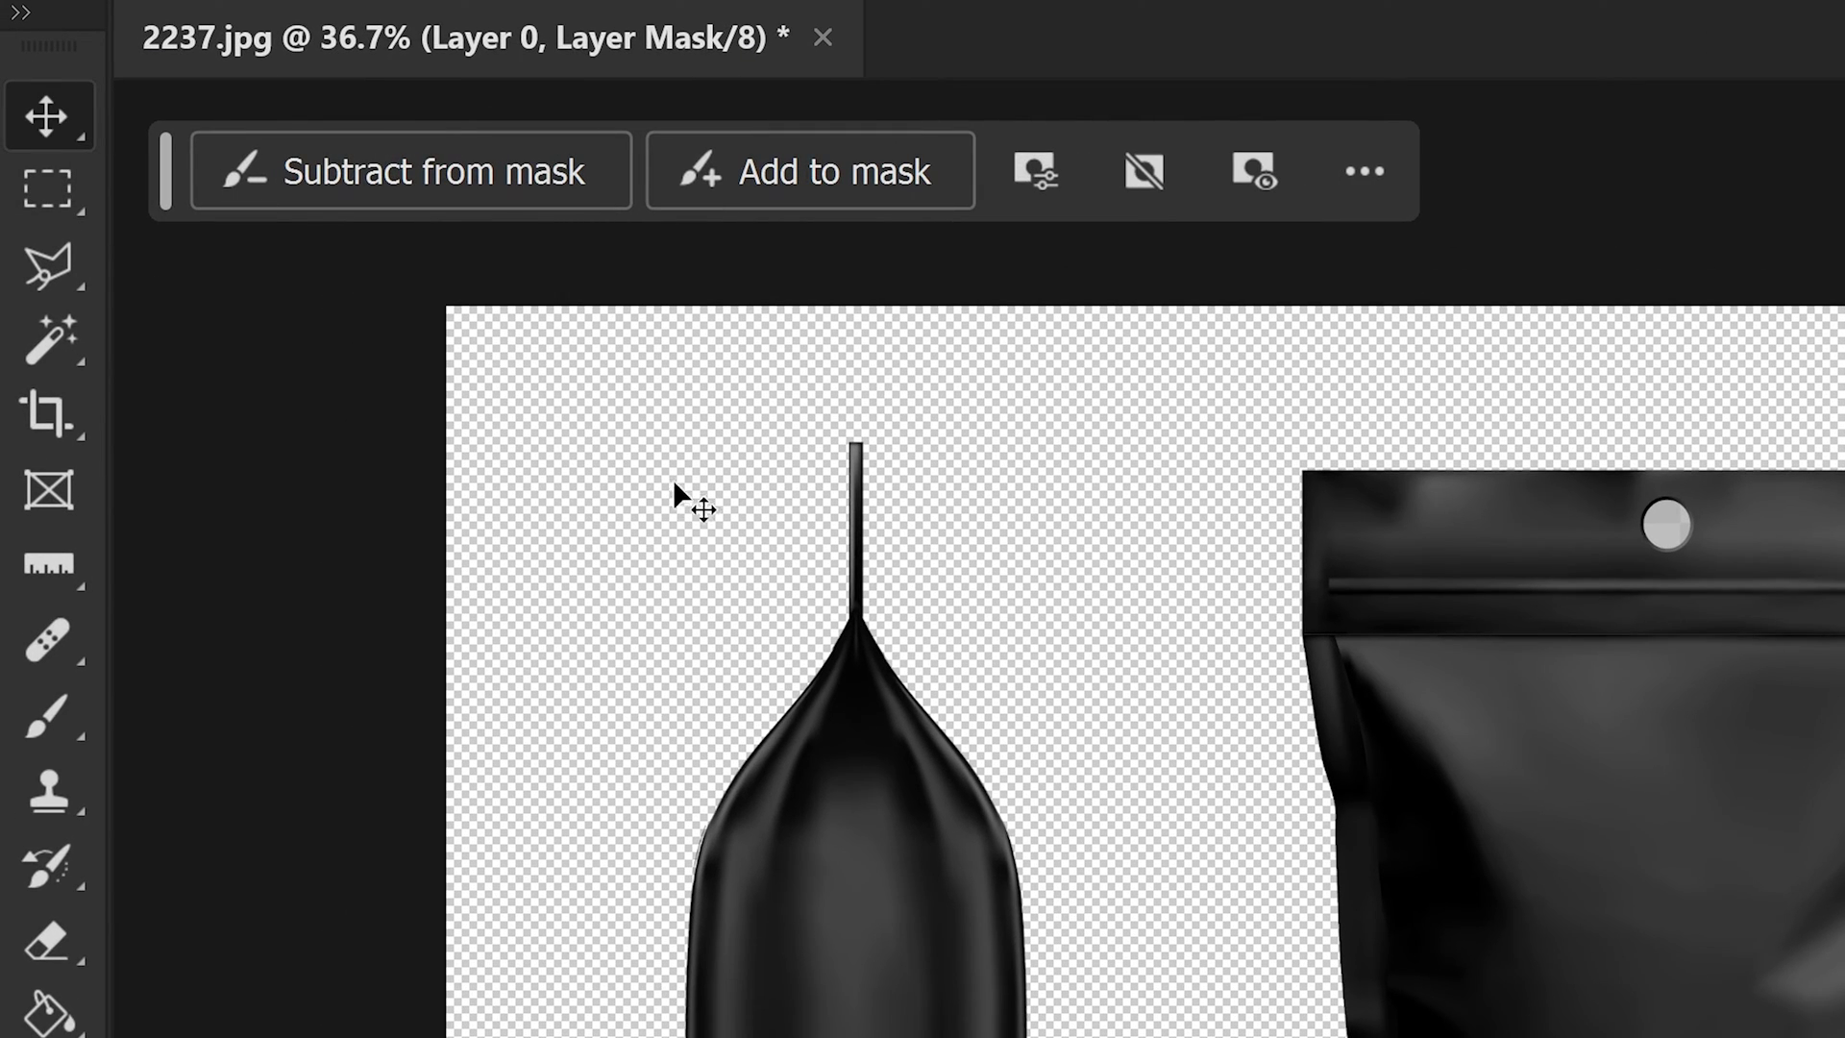
Mask out the side-view pouch by enclosing it in a rectangular marquee, filling the layer mask there with black, and deselecting.
{"action": "left_click", "coordinate": [49, 200]}
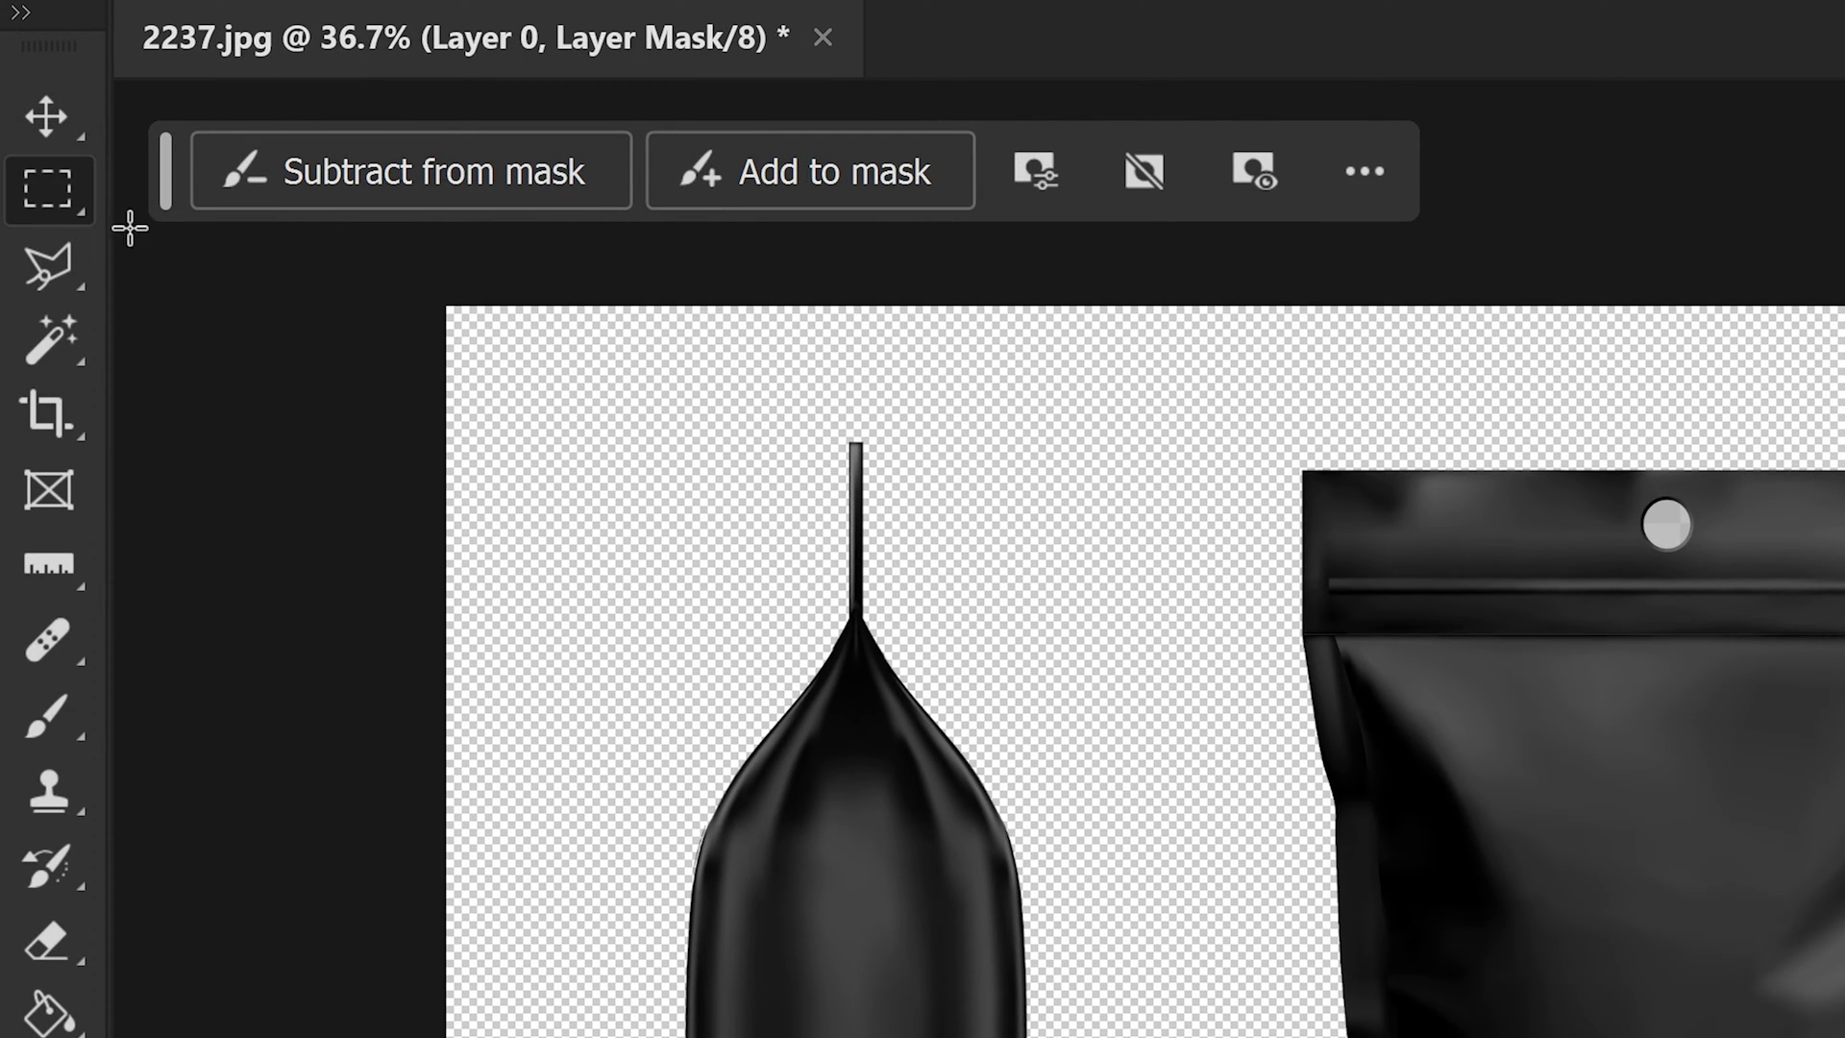
{"action": "left_click_drag", "start_coordinate": [524, 384], "coordinate": [1191, 1037]}
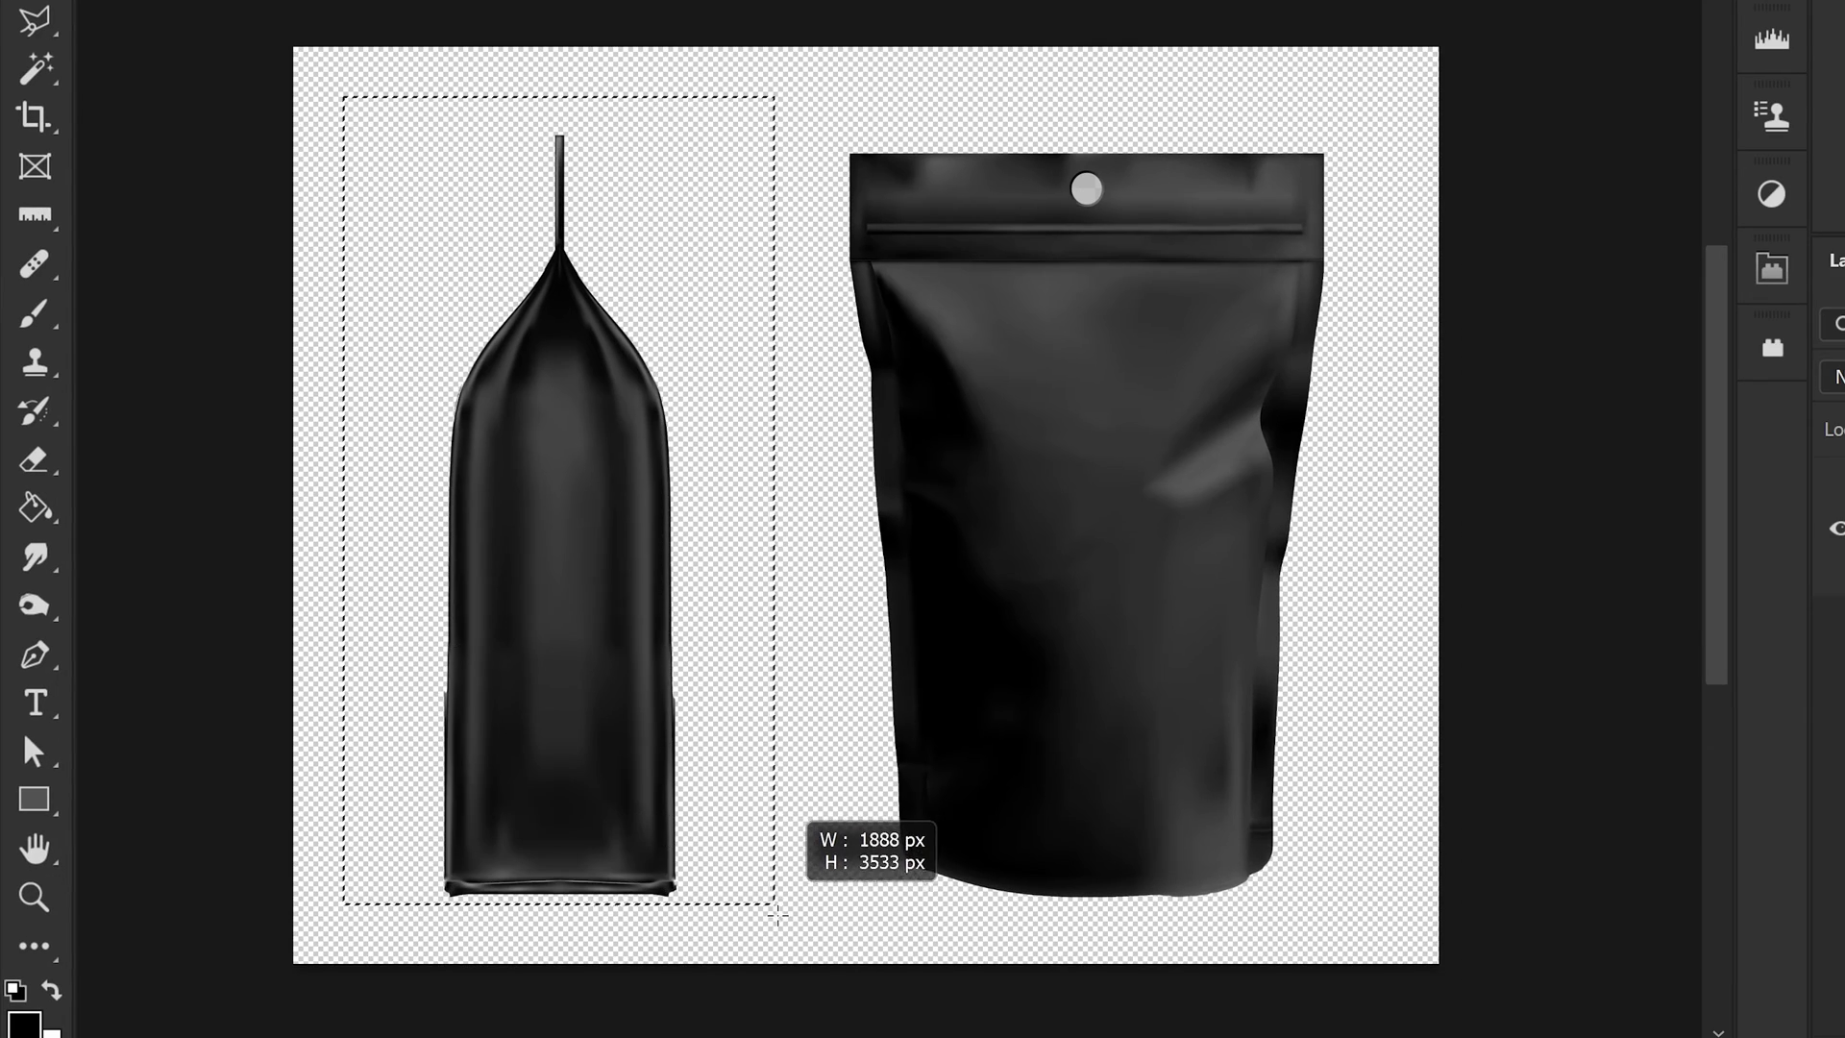
{"action": "left_click_drag", "start_coordinate": [776, 913], "coordinate": [783, 930]}
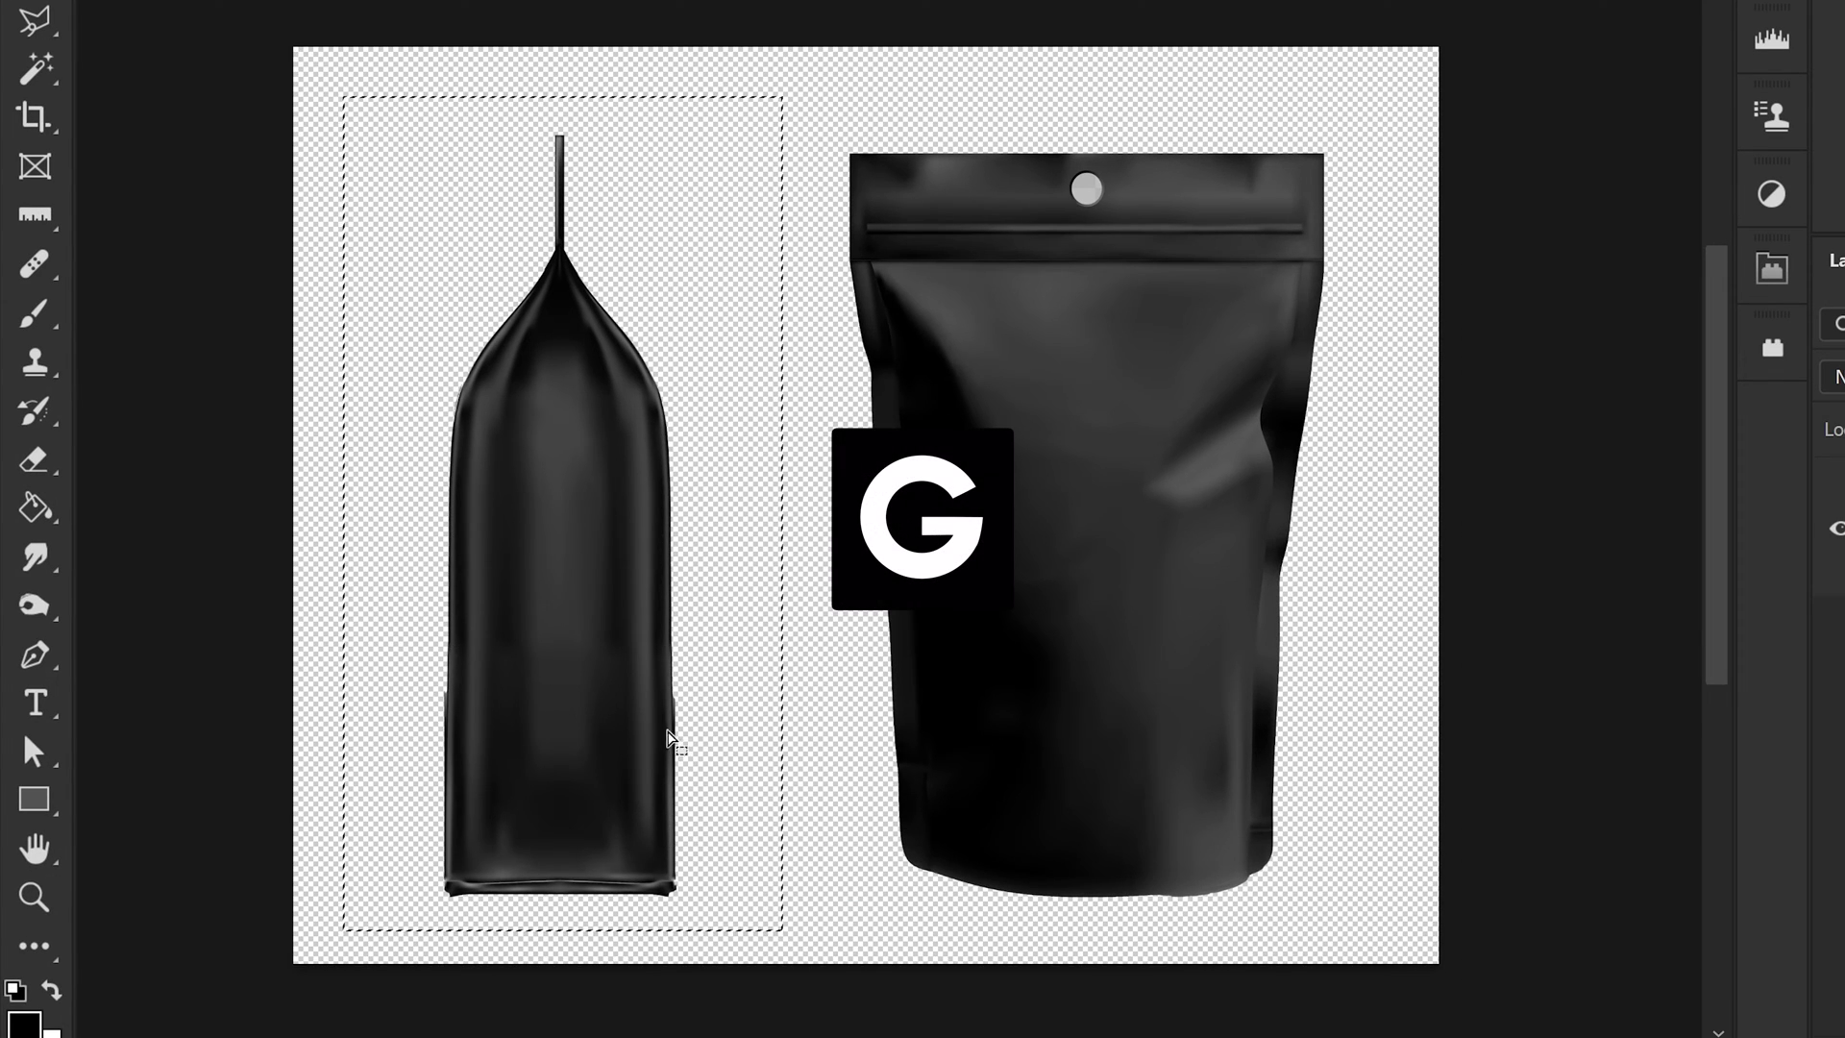
{"action": "key", "text": "g"}
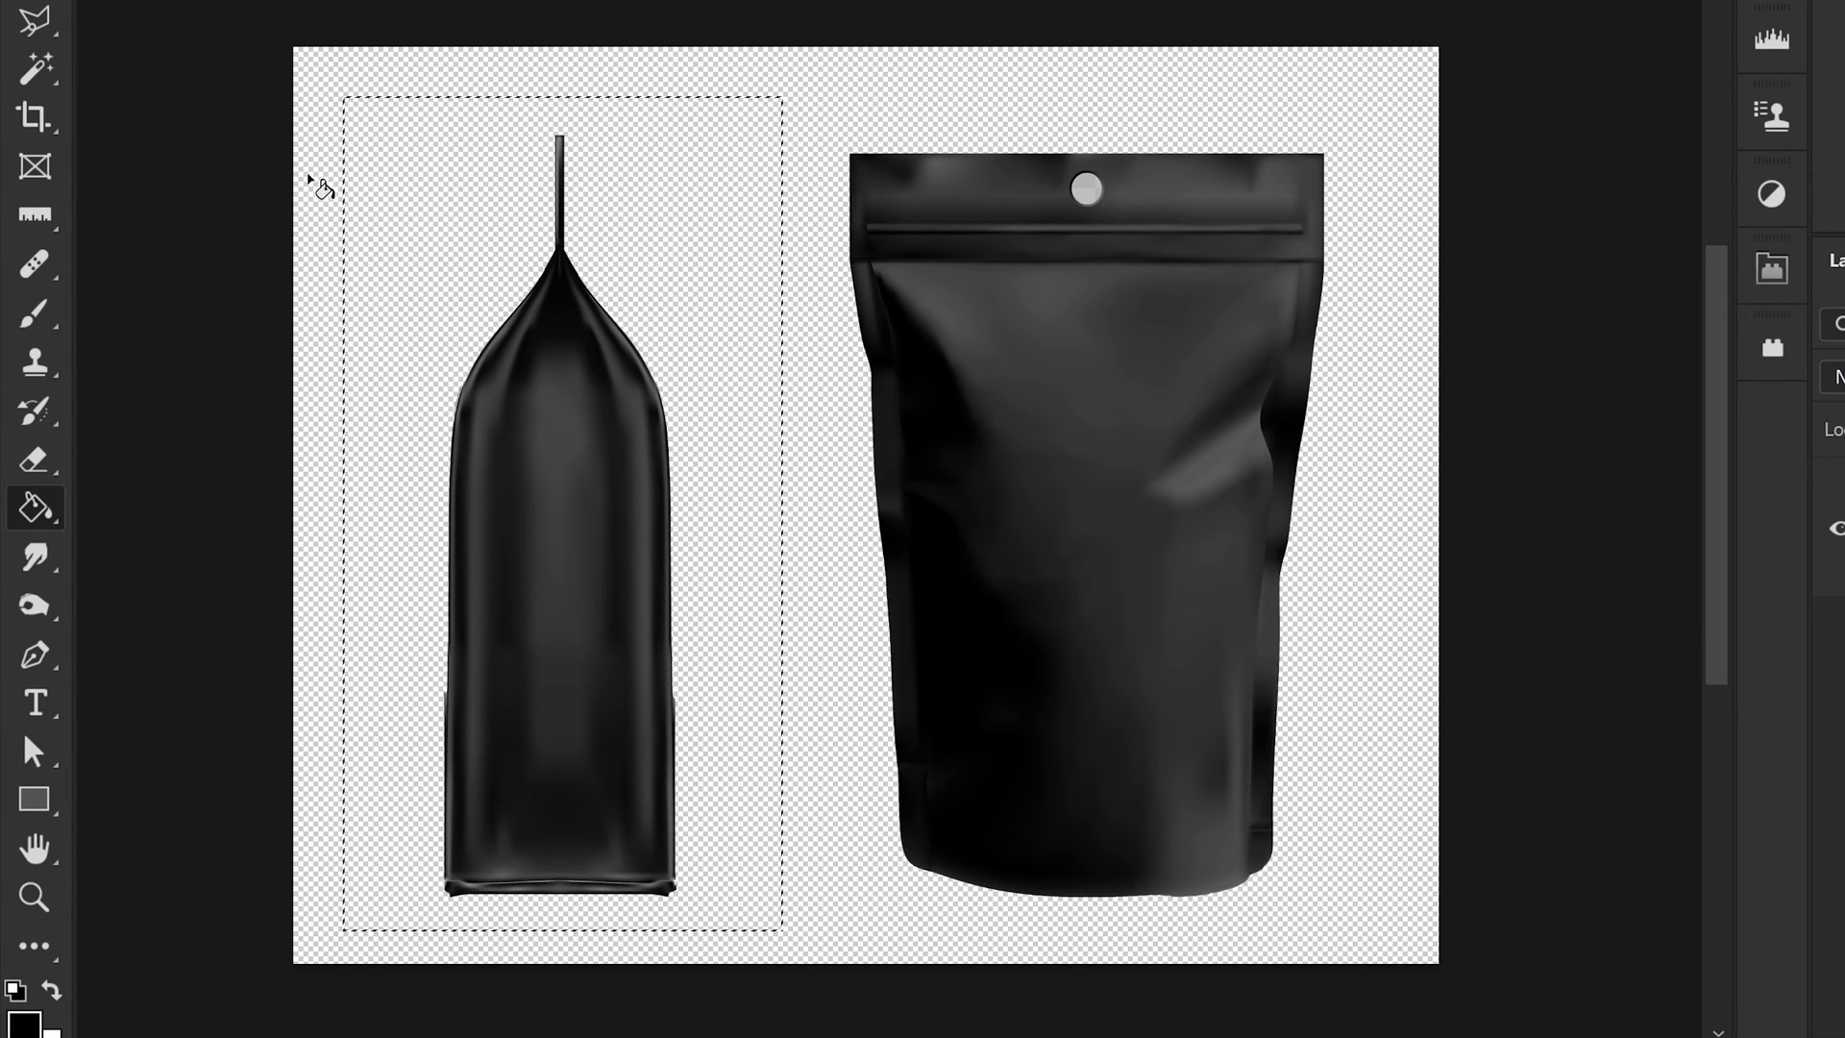
{"action": "left_click", "coordinate": [625, 499]}
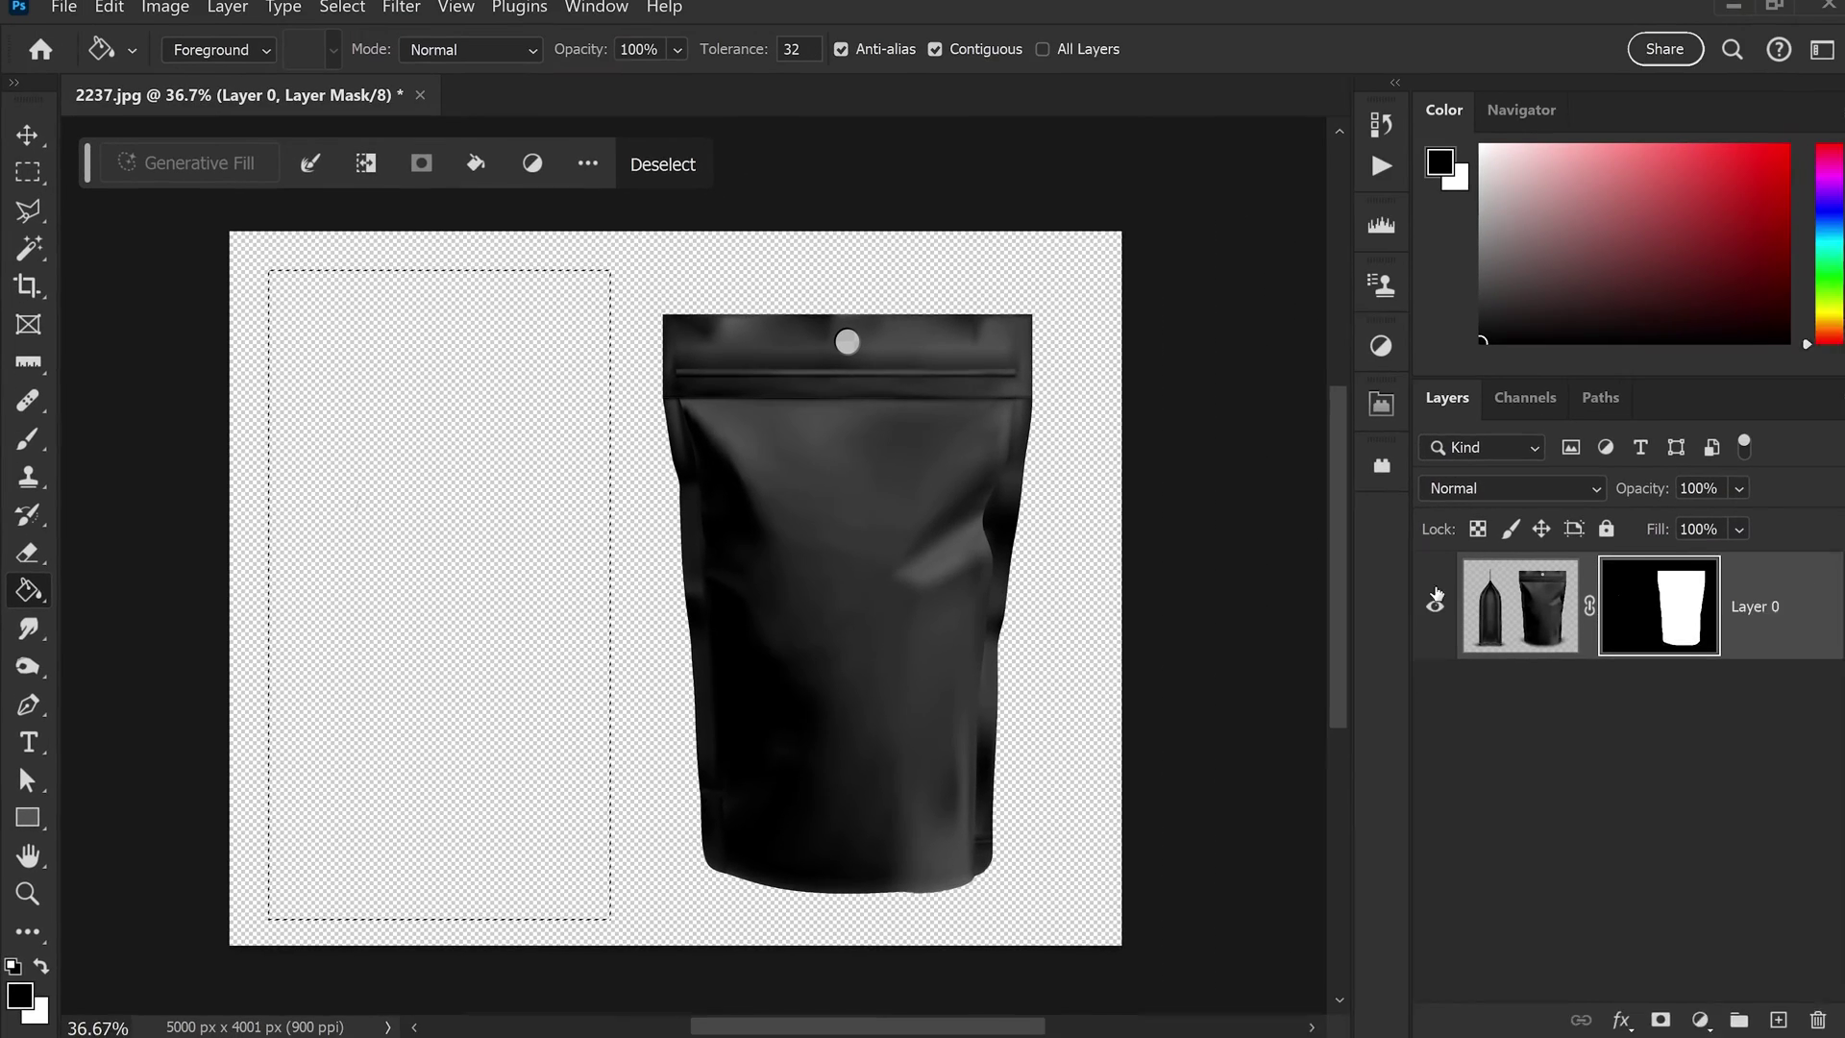
{"action": "key", "text": "b"}
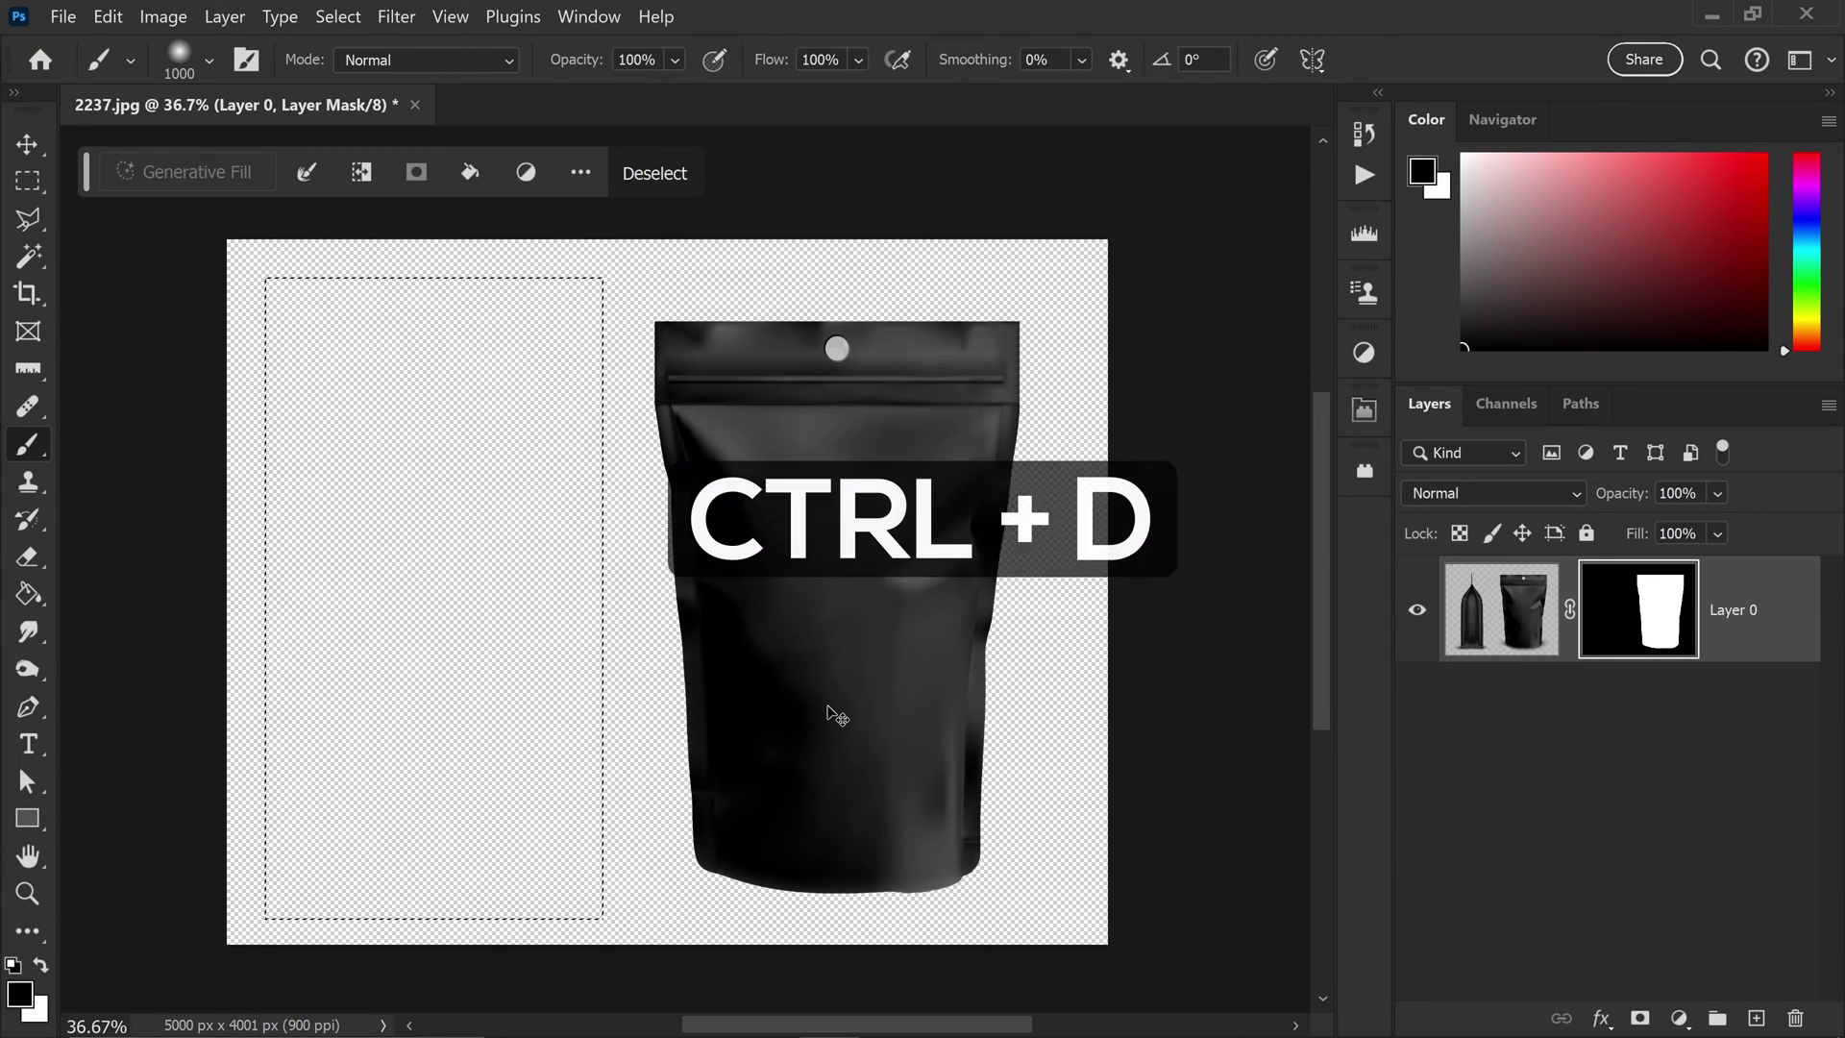
{"action": "key", "text": "ctrl+d"}
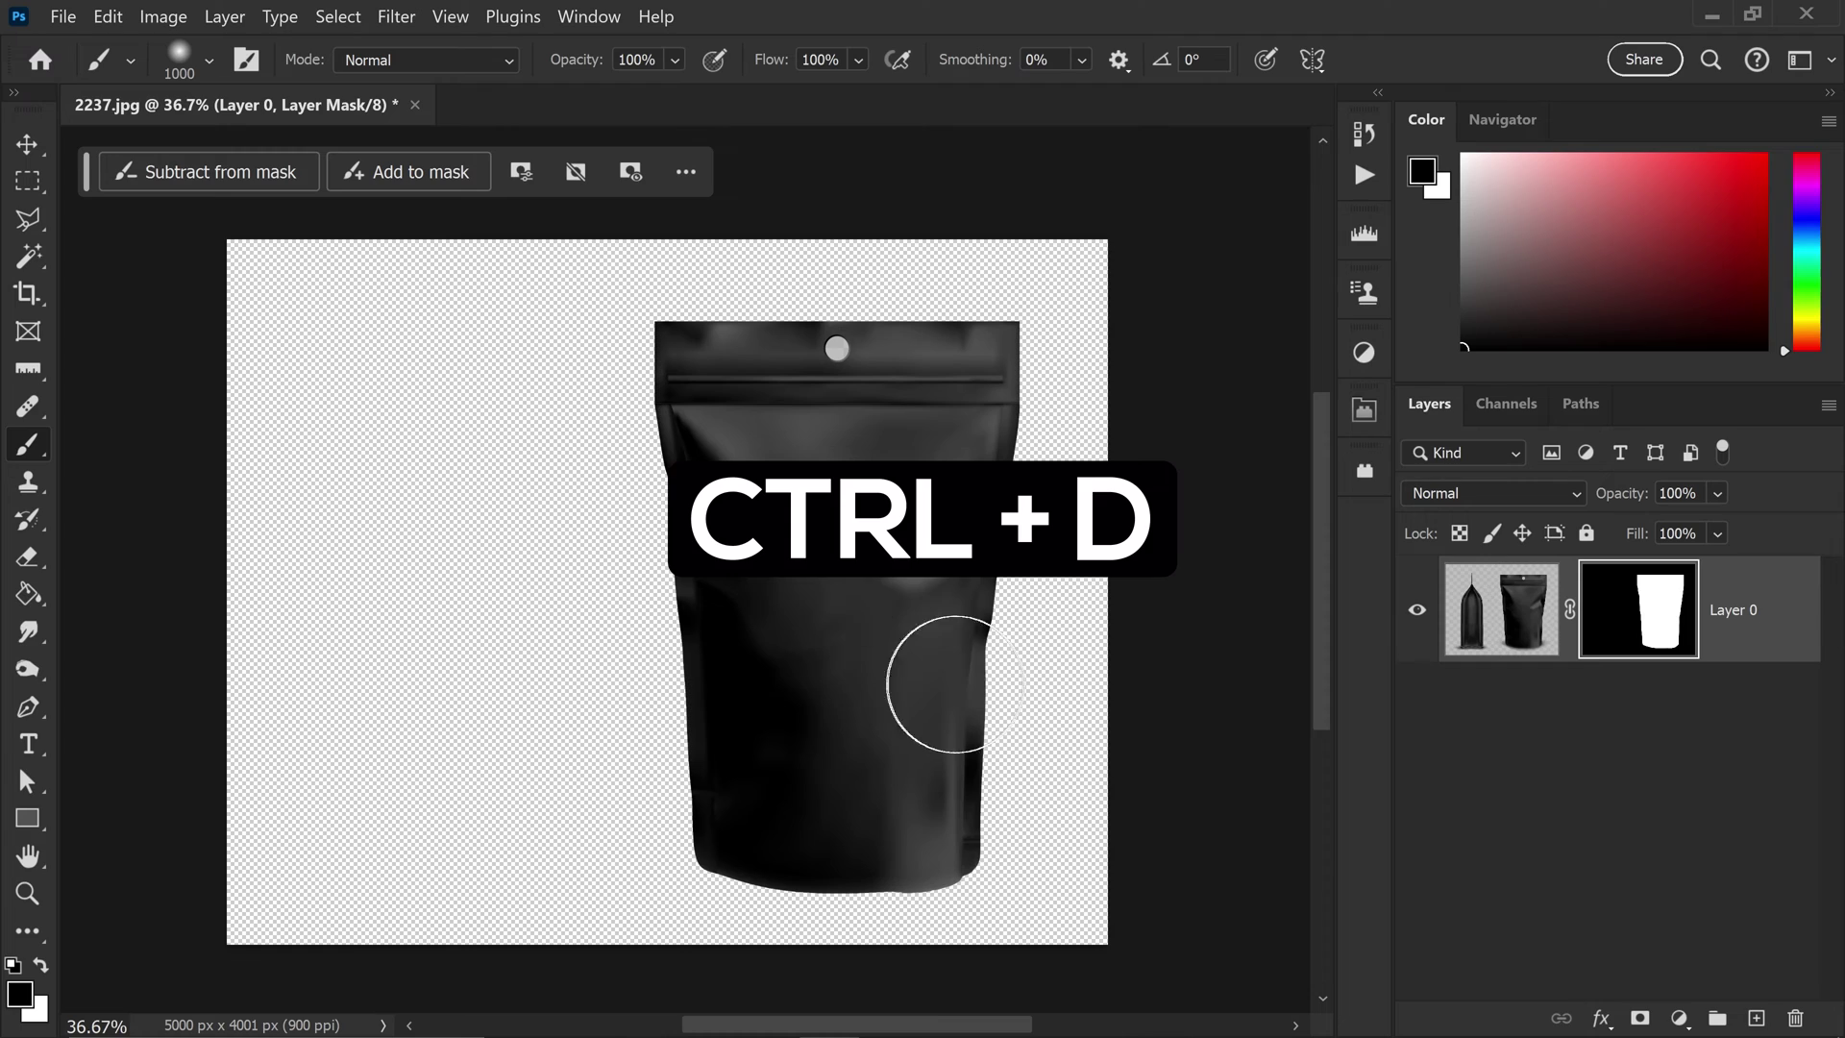
{"action": "left_click", "coordinate": [25, 144]}
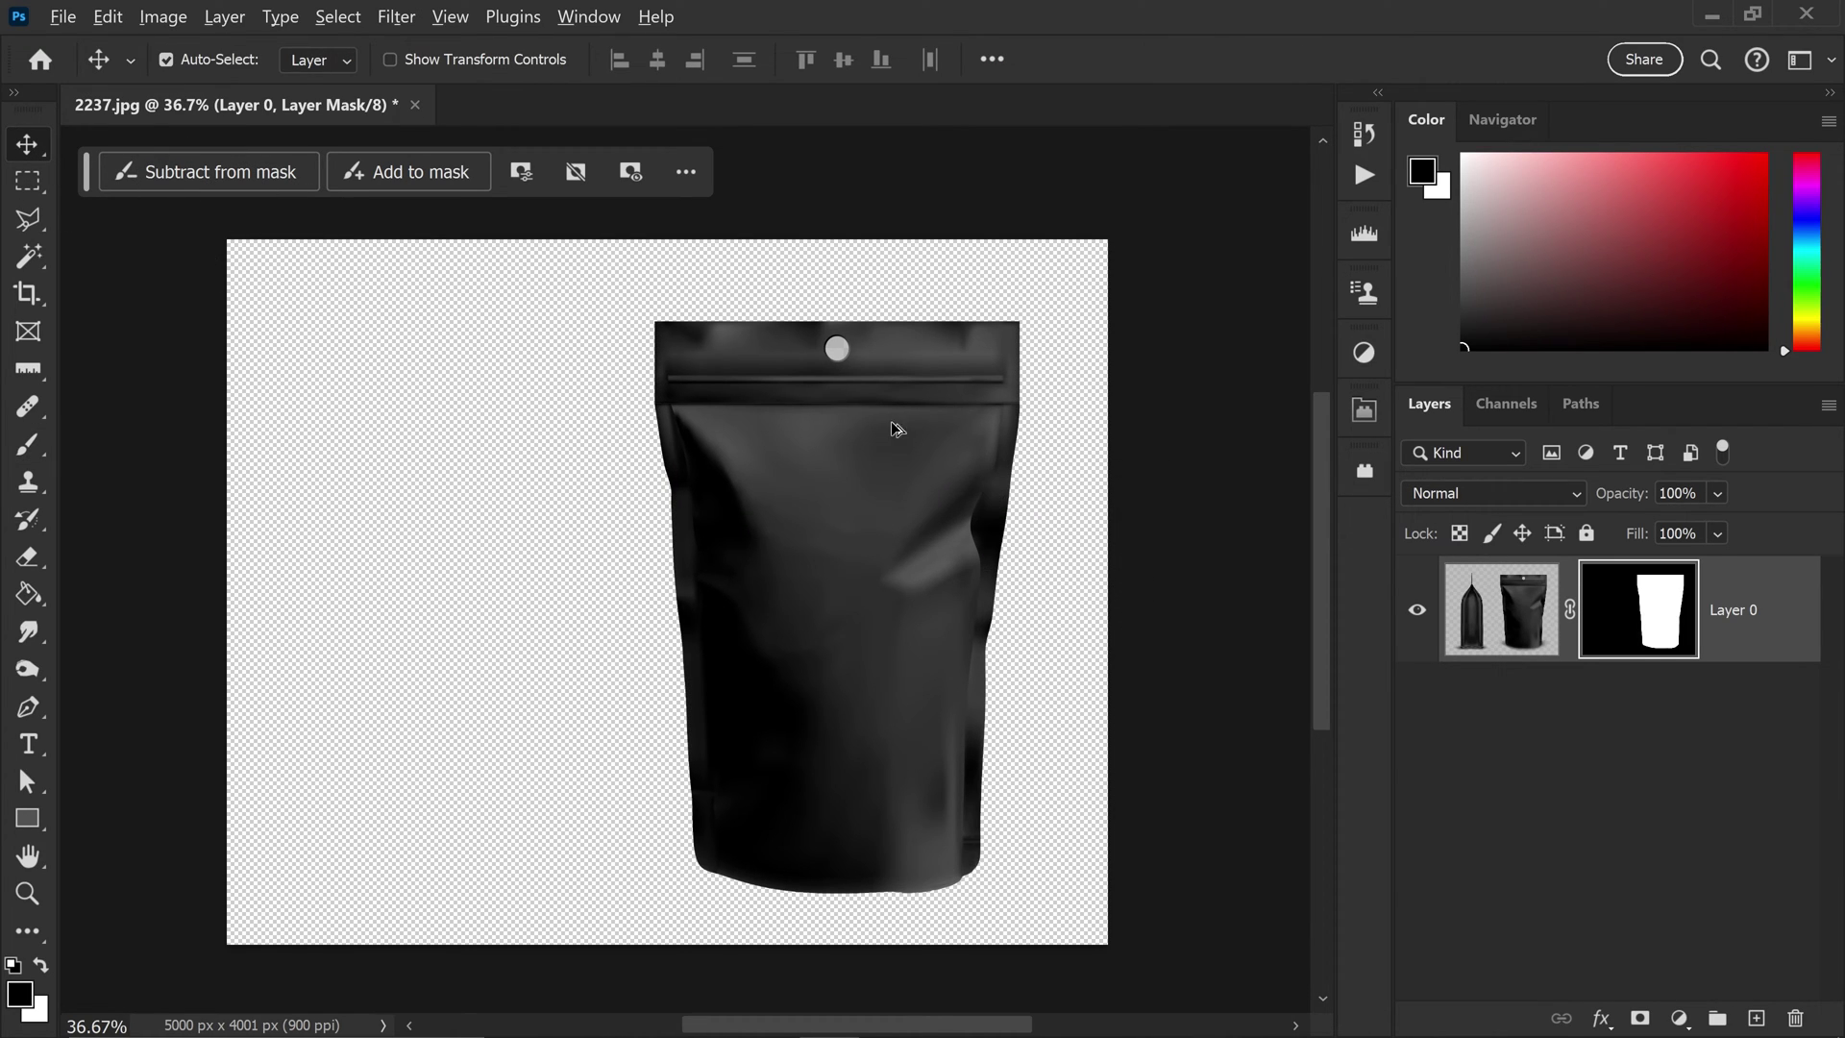
Mask out the pouch's round hang hole using a Magic Wand selection filled with black on the layer mask, and deselect.
{"action": "scroll", "coordinate": [855, 357], "scroll_direction": "up", "scroll_amount": 5}
{"action": "scroll", "coordinate": [846, 349], "scroll_direction": "up", "scroll_amount": 1}
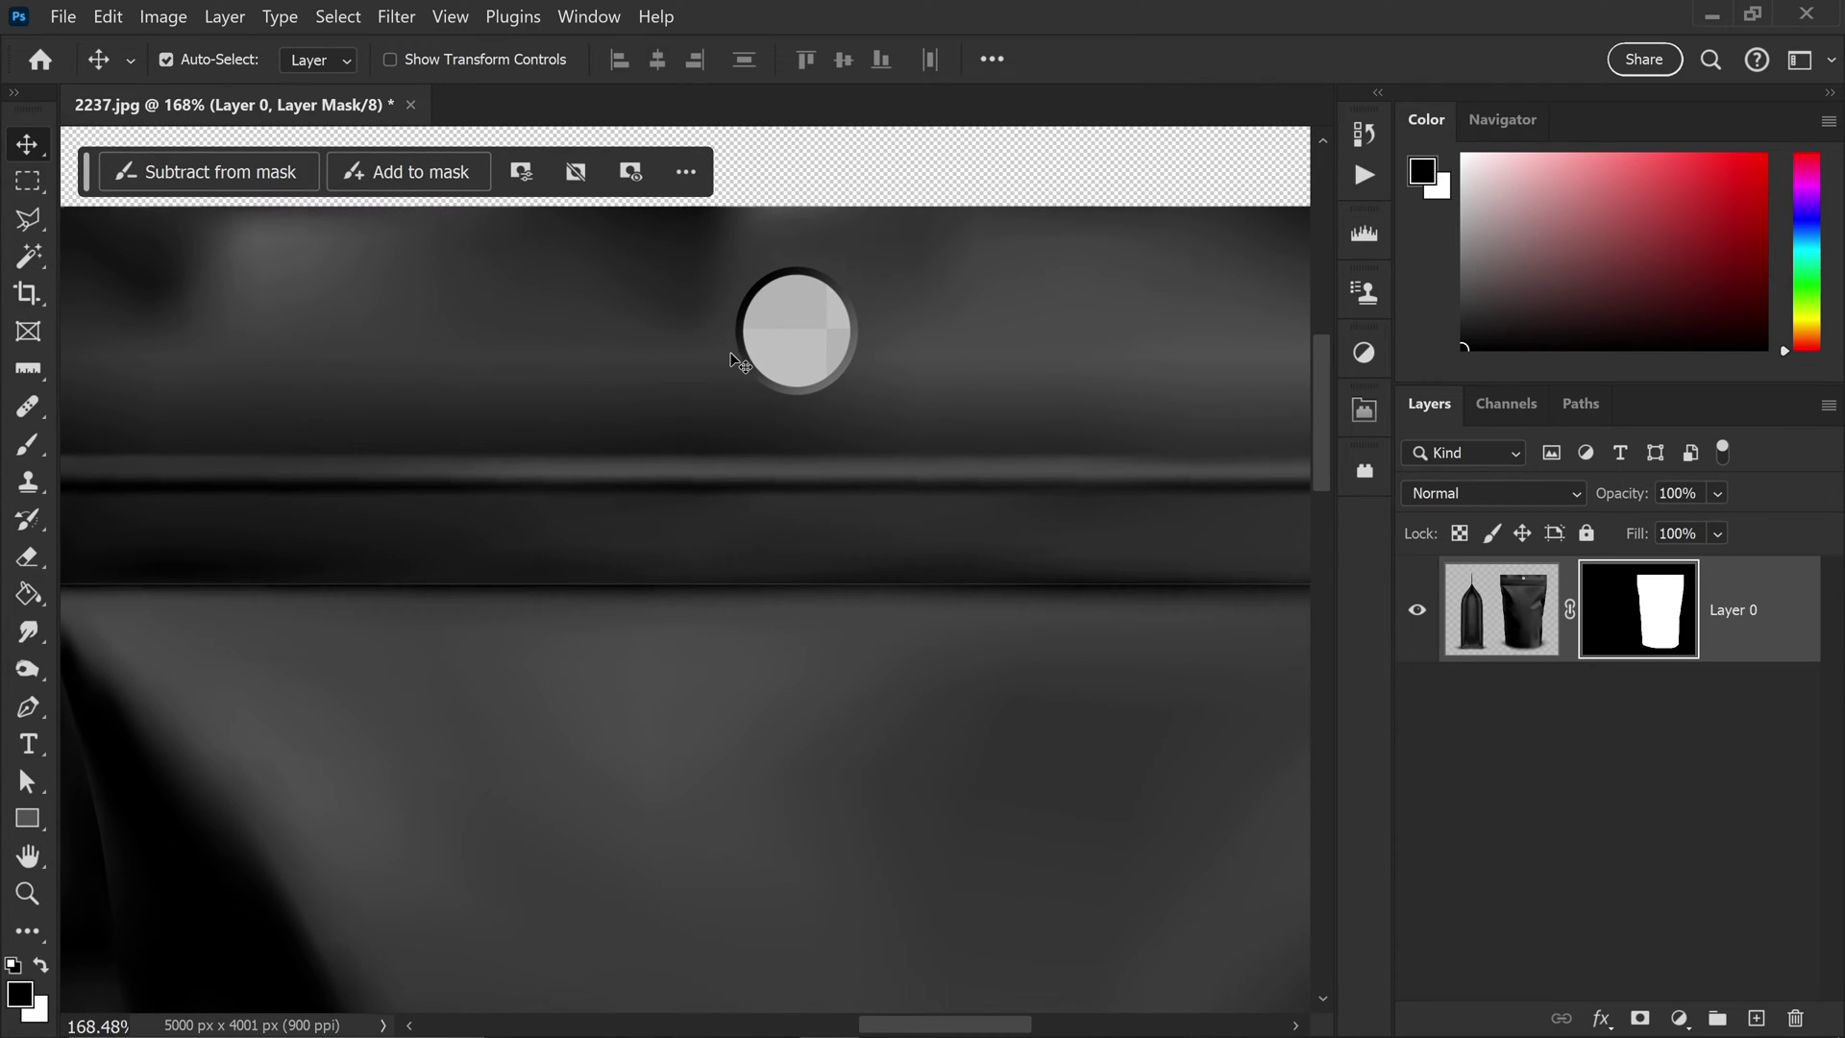
{"action": "left_click", "coordinate": [28, 257]}
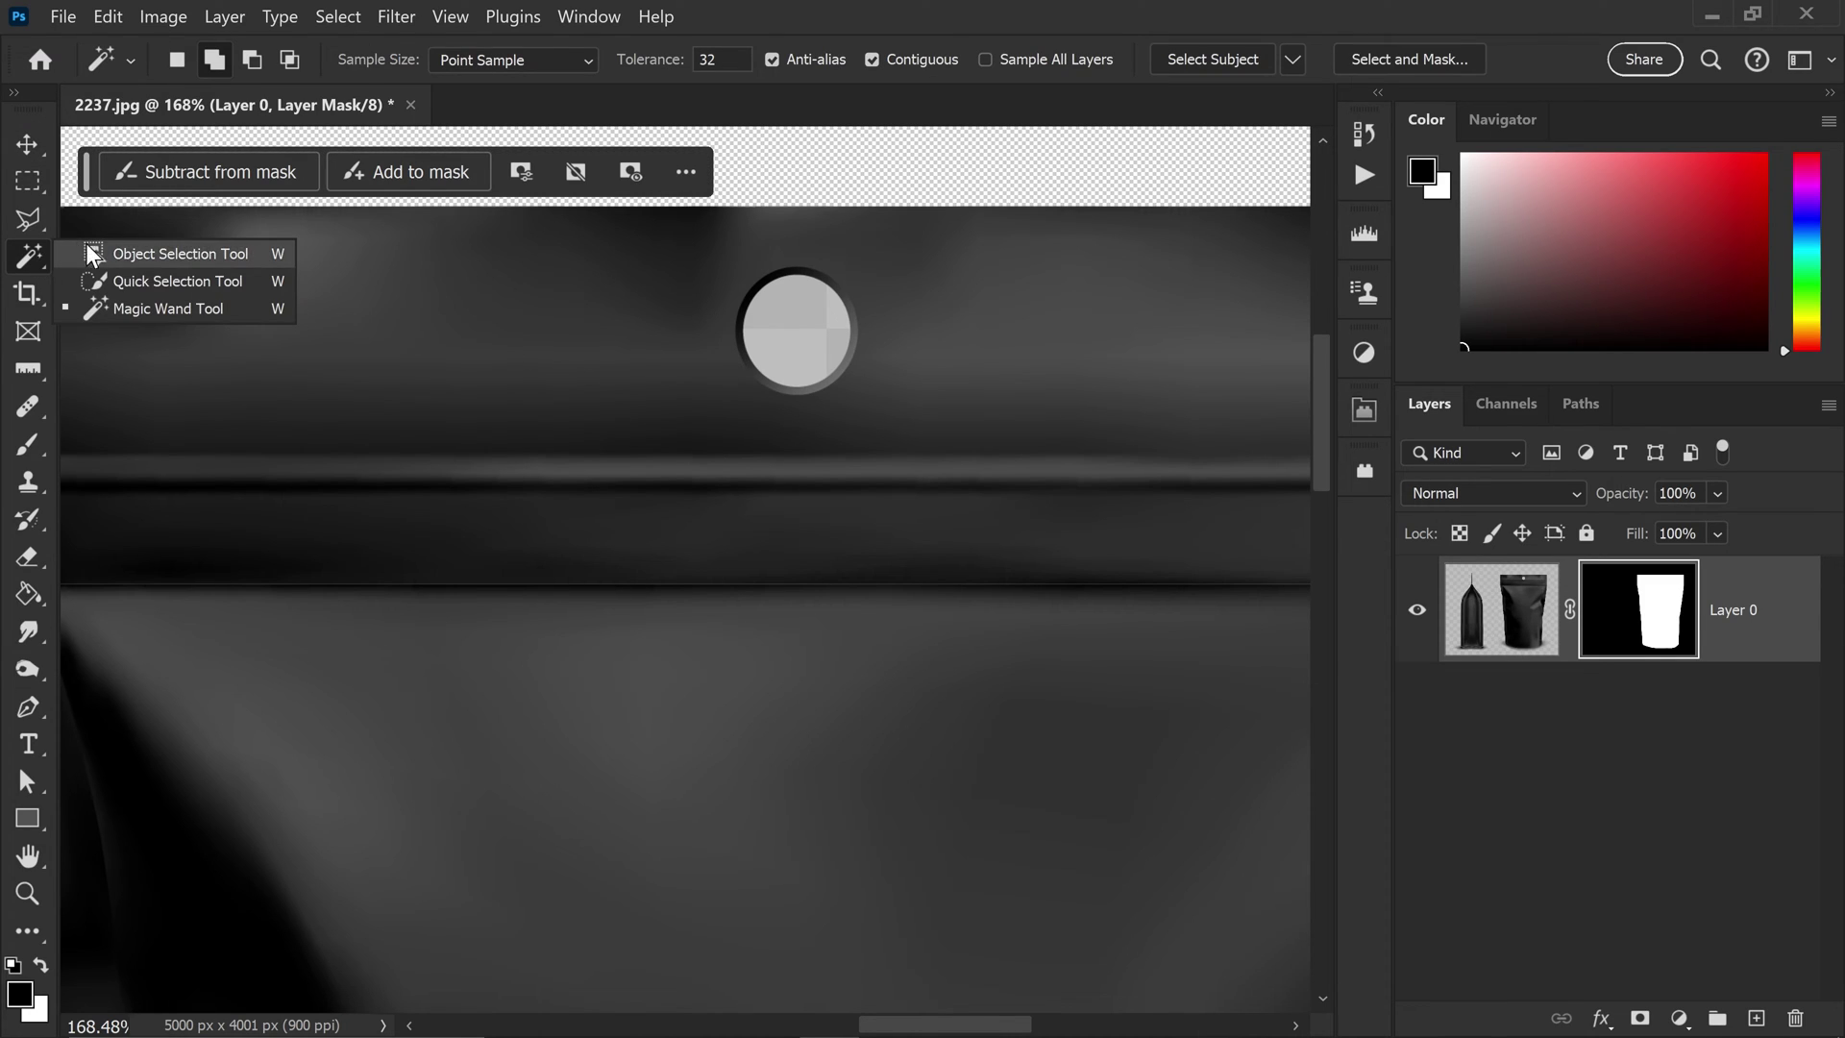
{"action": "left_click", "coordinate": [195, 313]}
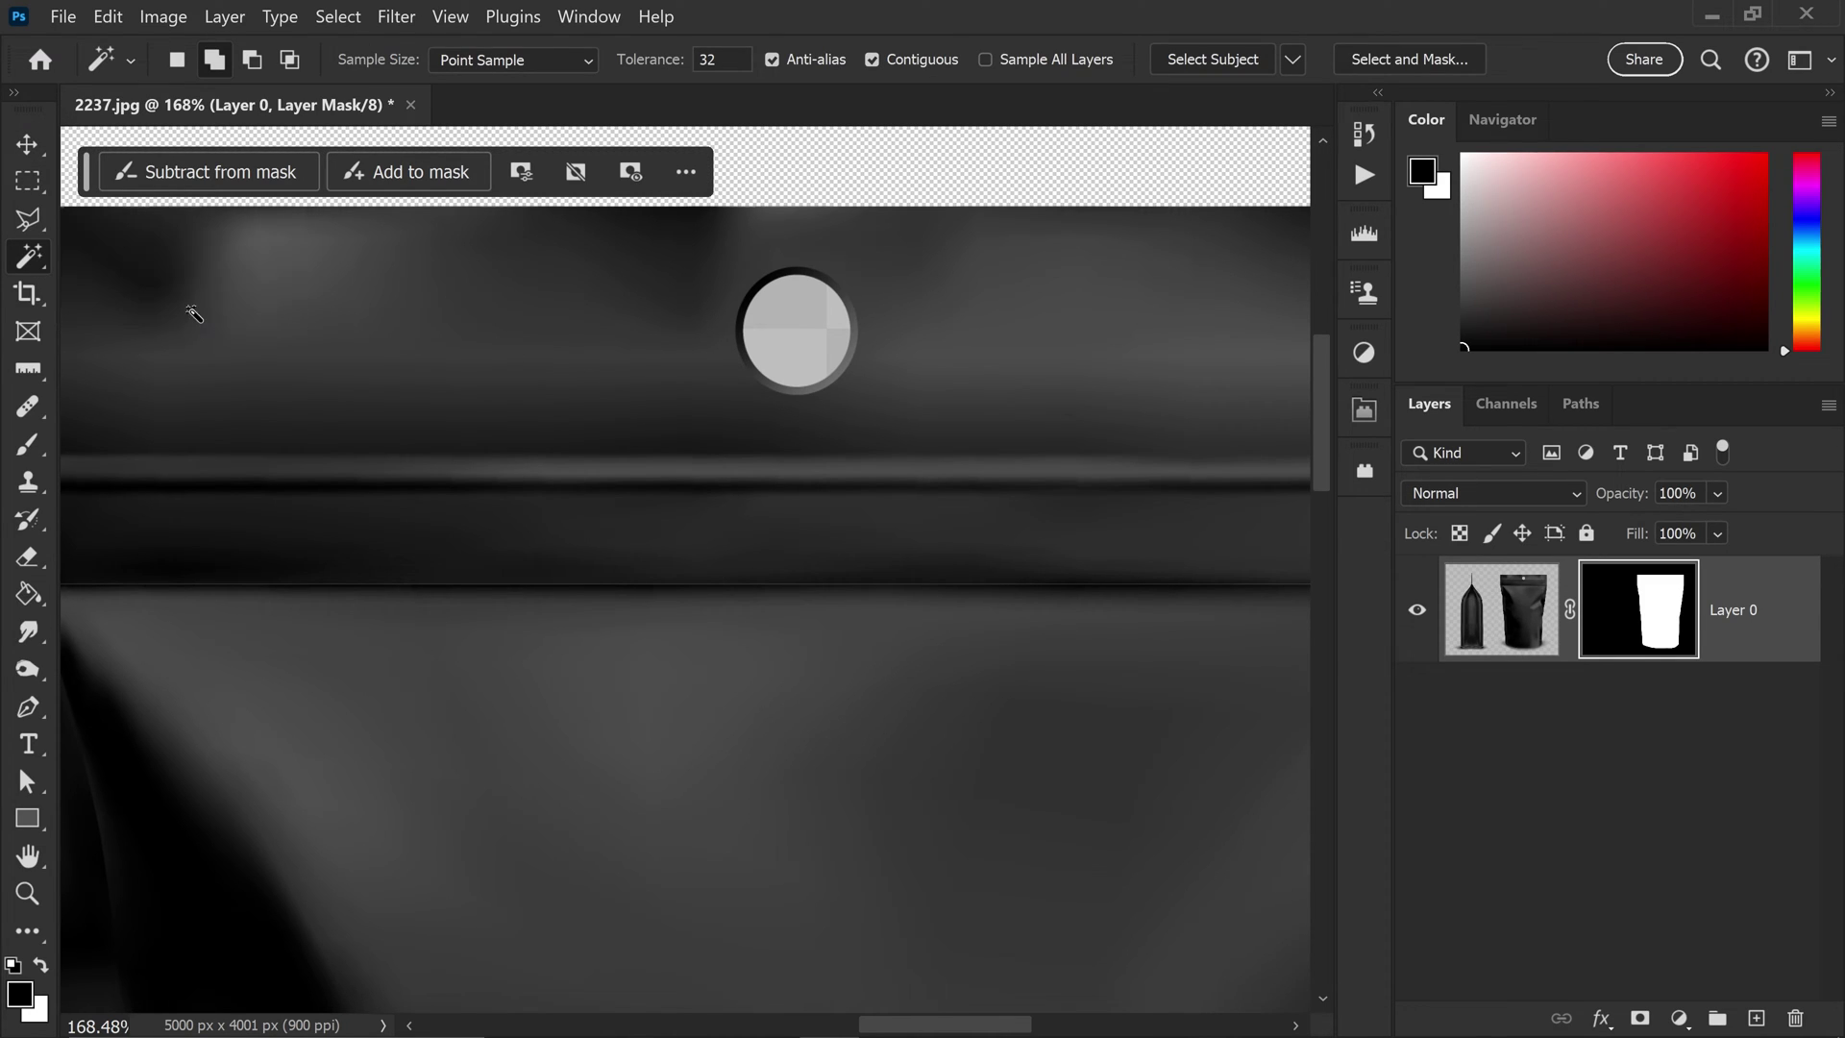
{"action": "left_click", "coordinate": [798, 336]}
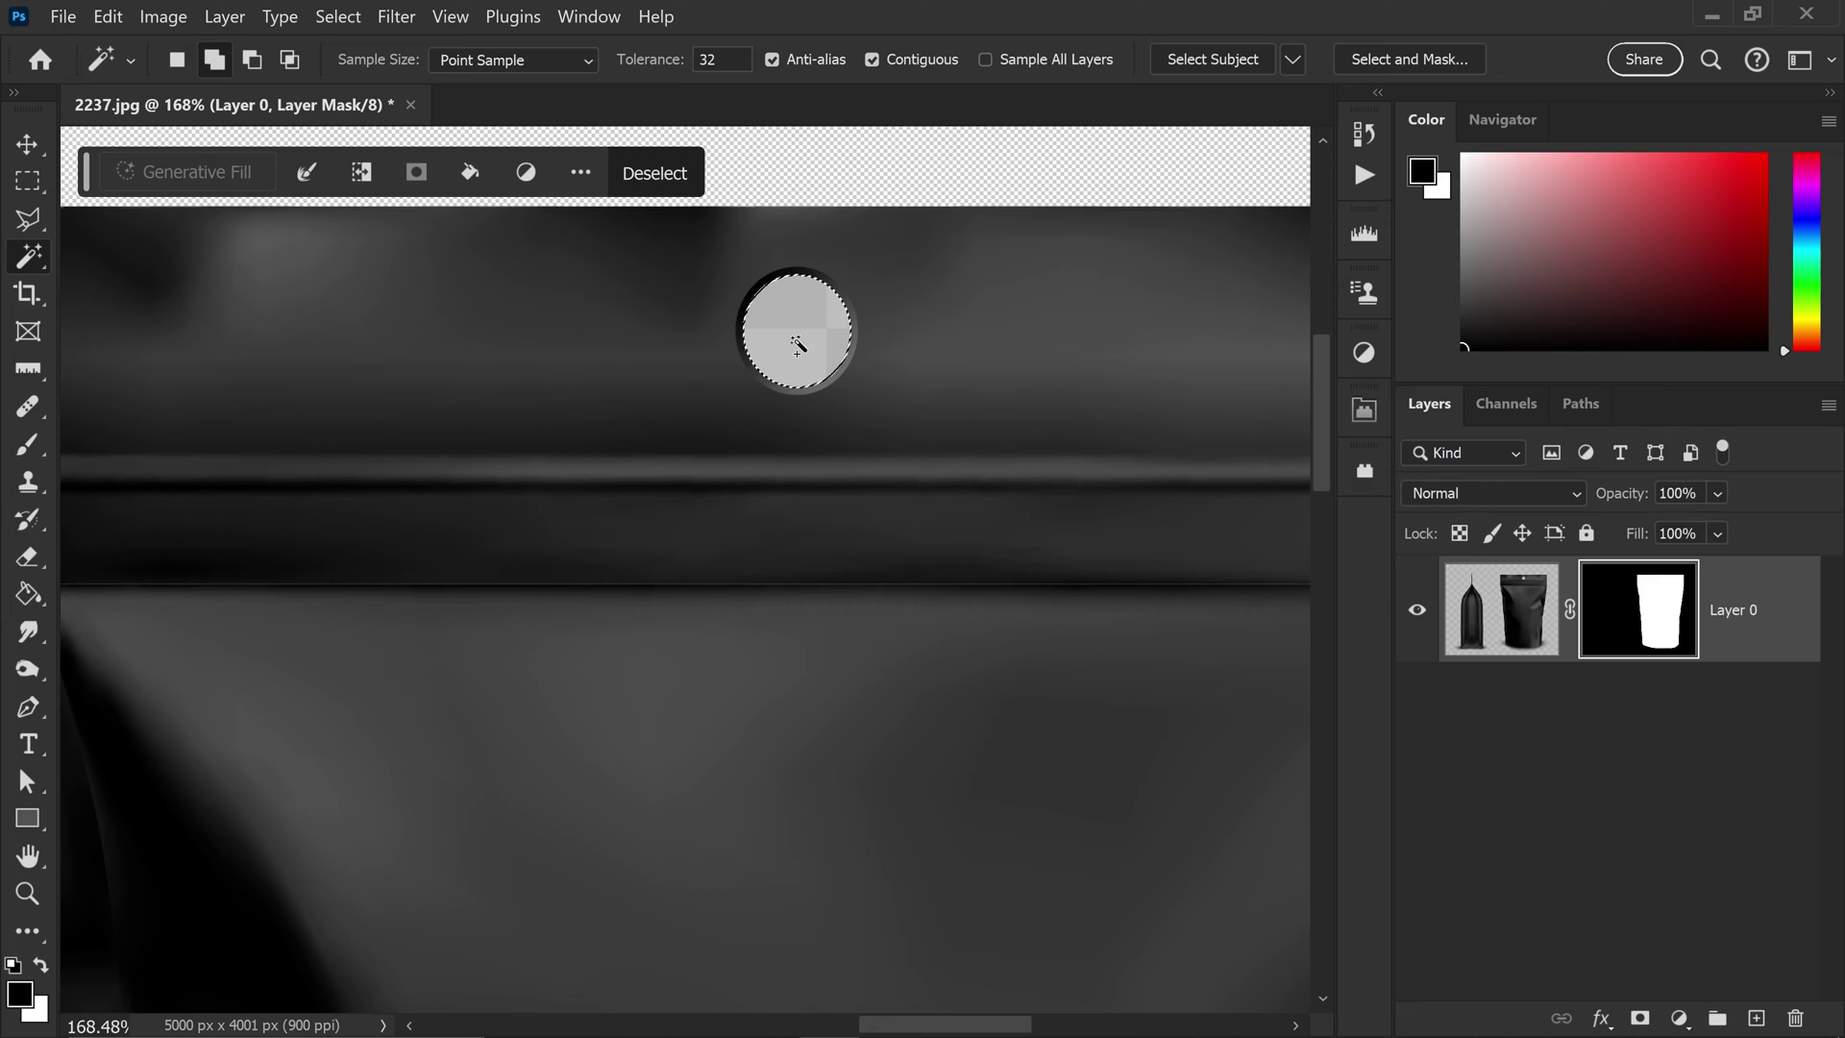
{"action": "key", "text": "g"}
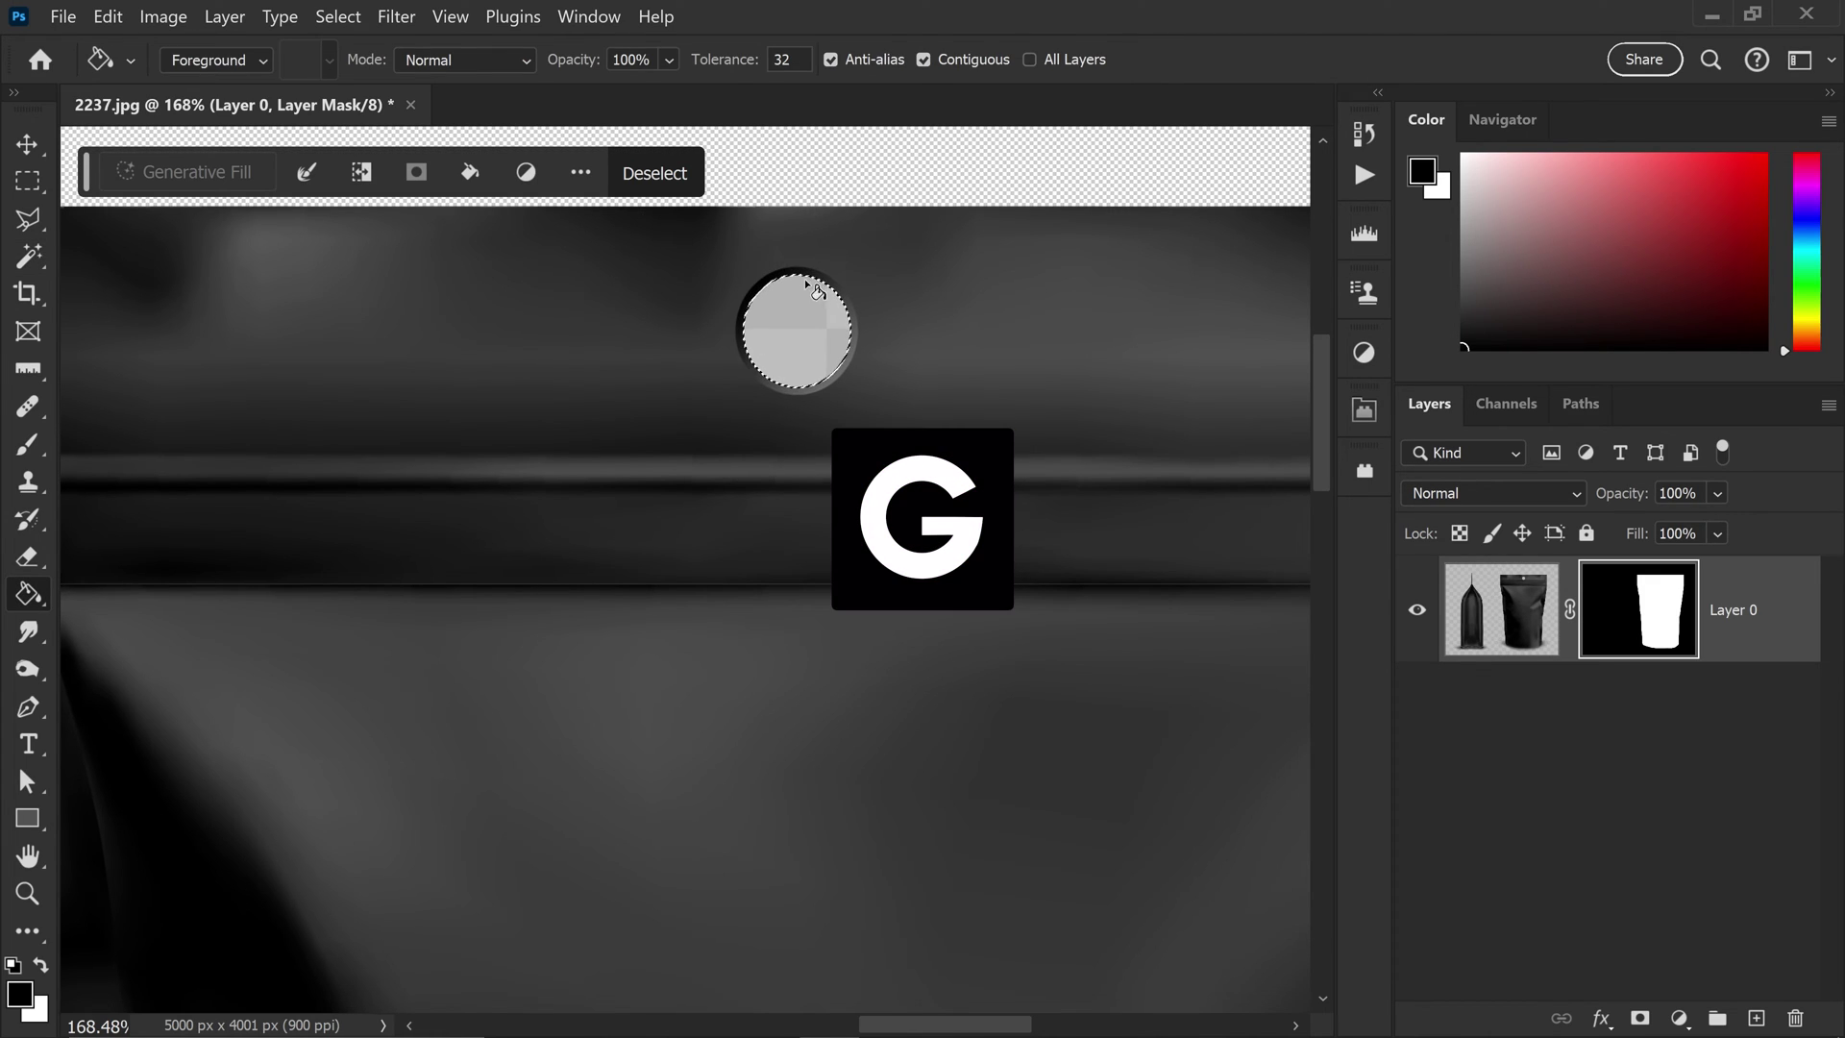
{"action": "left_click", "coordinate": [812, 344]}
{"action": "key", "text": "ctrl+d"}
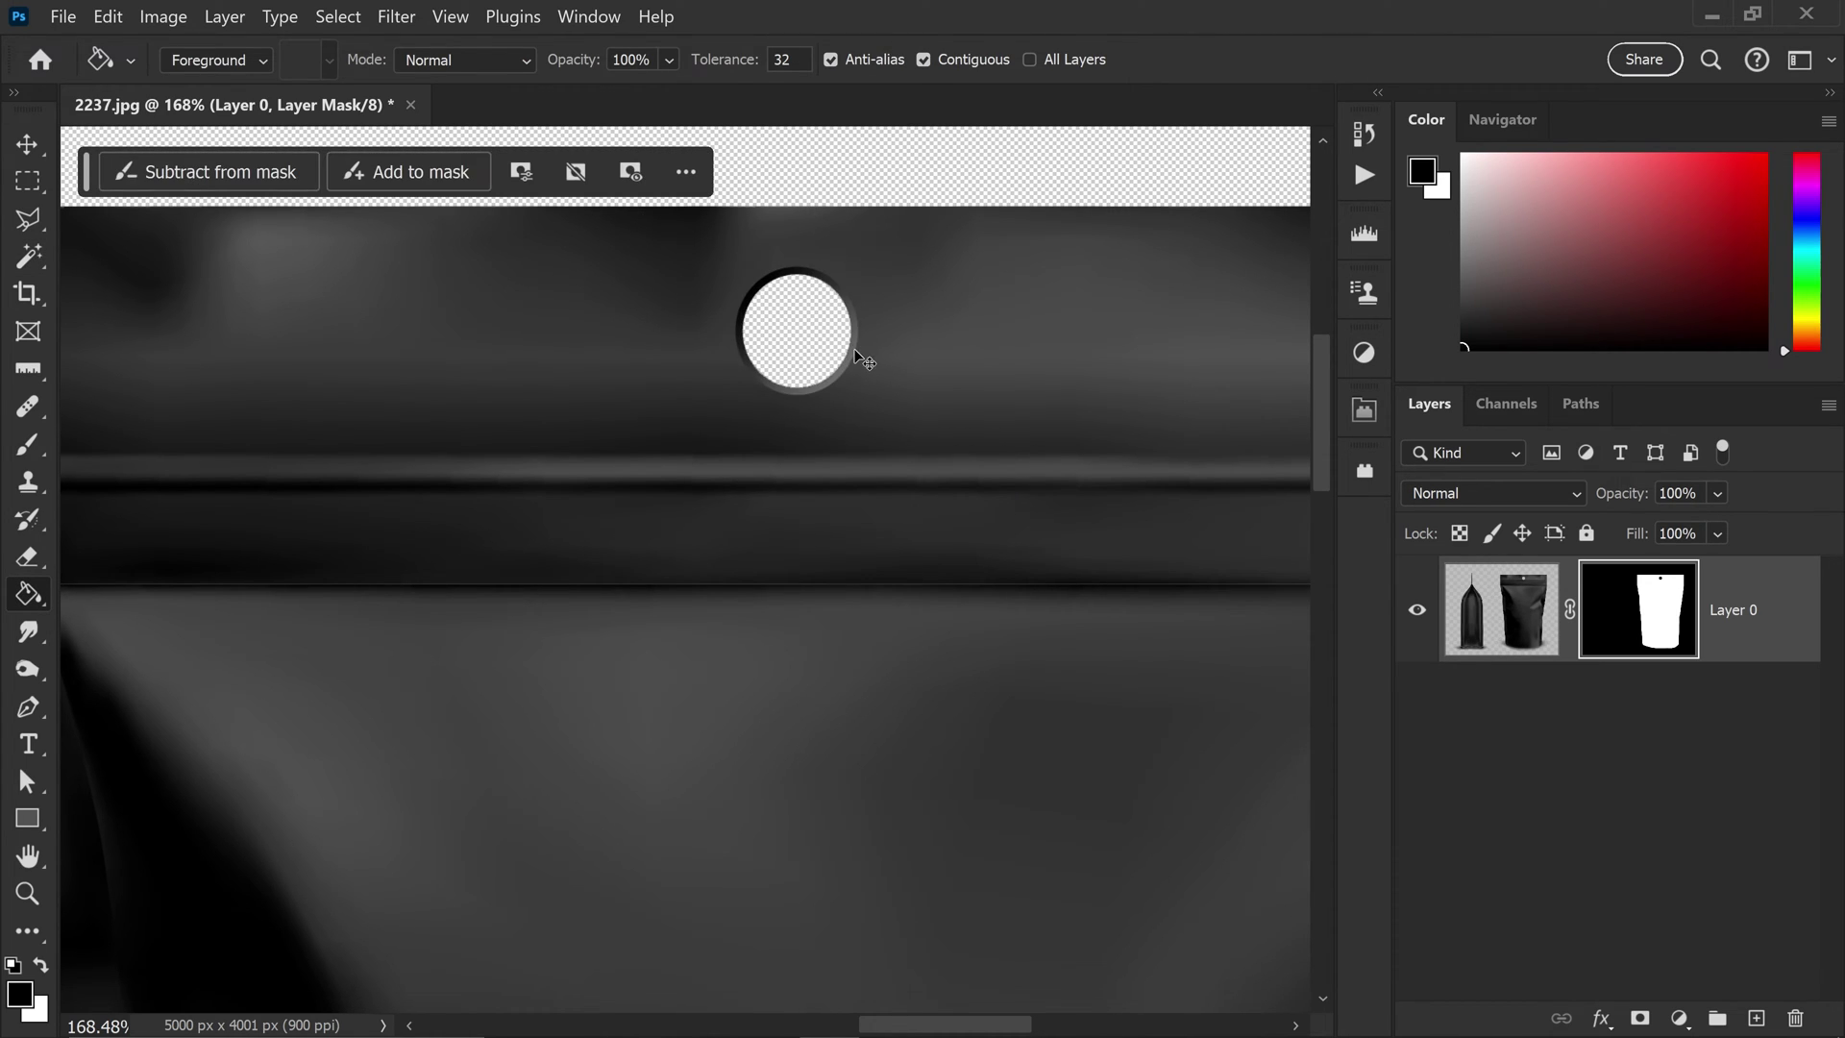
Mask out the leftover shadow along the pouch's lower-right edge using a Polygonal Lasso selection filled with black, and deselect.
{"action": "scroll", "coordinate": [753, 424], "scroll_direction": "down", "scroll_amount": 5}
{"action": "scroll", "coordinate": [754, 427], "scroll_direction": "down", "scroll_amount": 4}
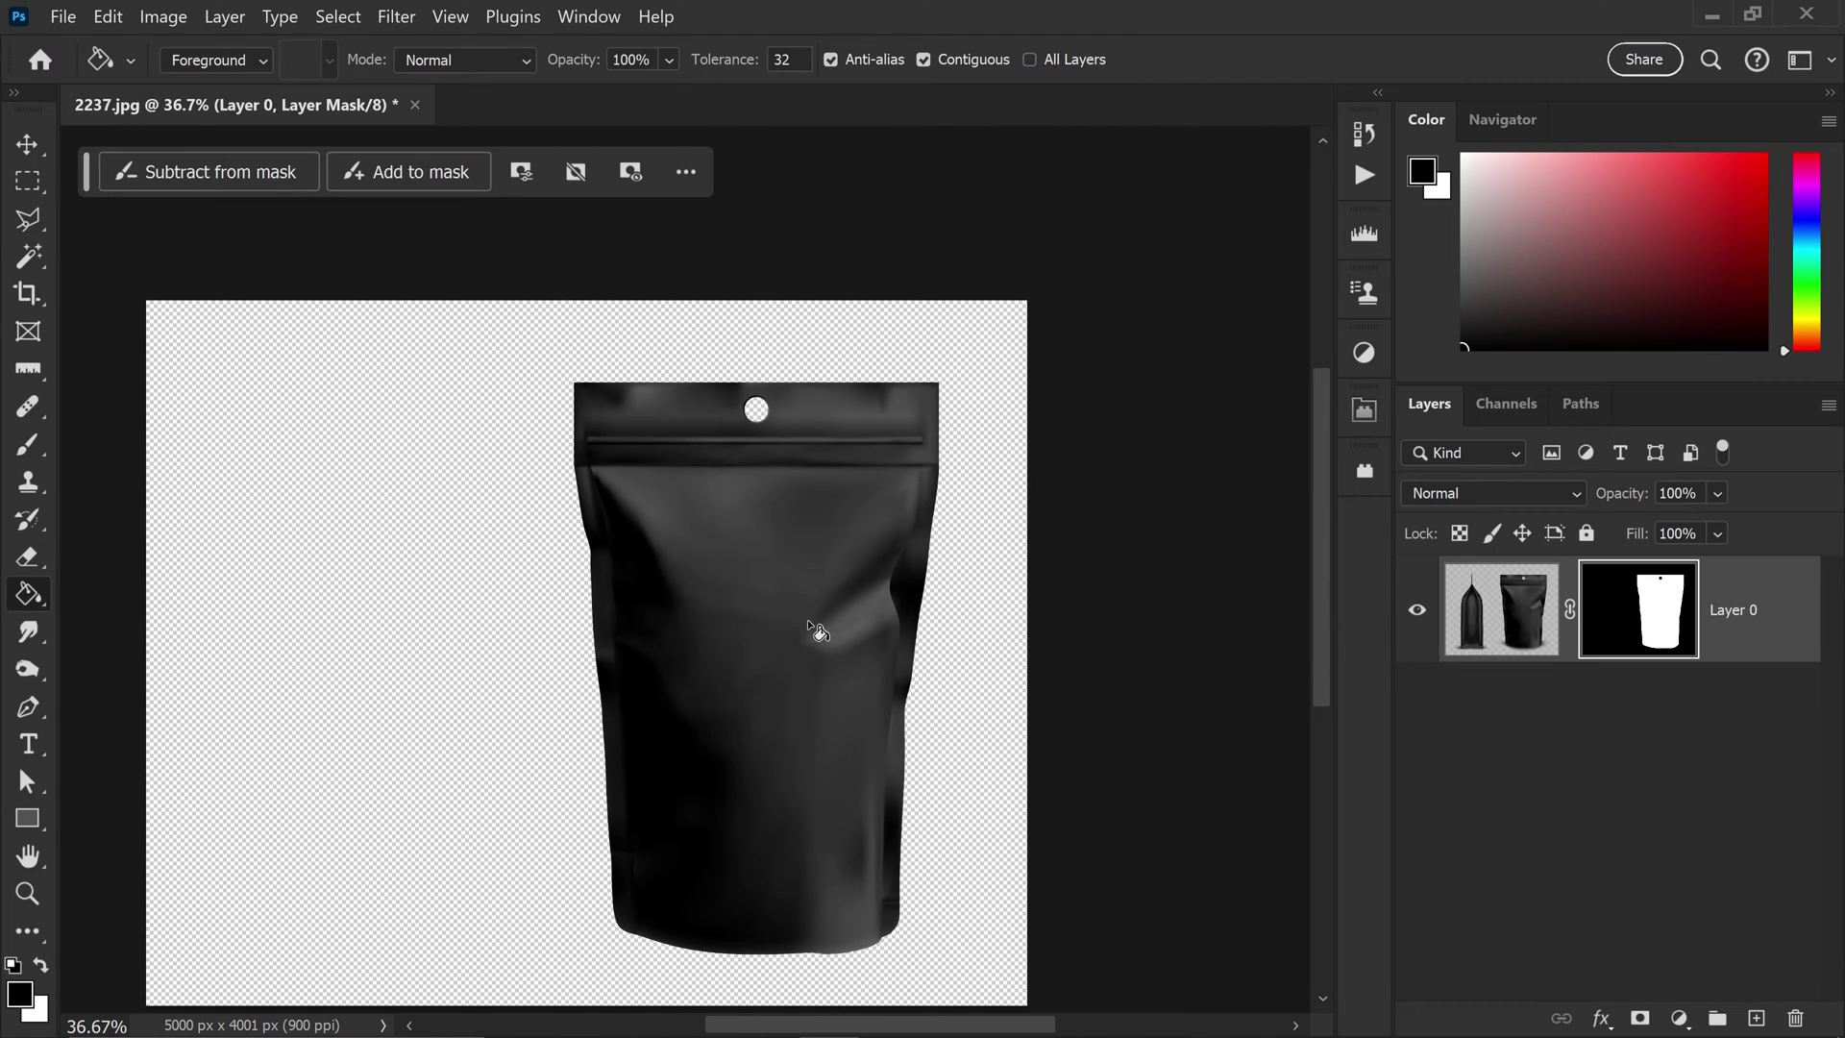
{"action": "scroll", "coordinate": [823, 622], "scroll_direction": "down", "scroll_amount": 5}
{"action": "scroll", "coordinate": [829, 504], "scroll_direction": "up", "scroll_amount": 10}
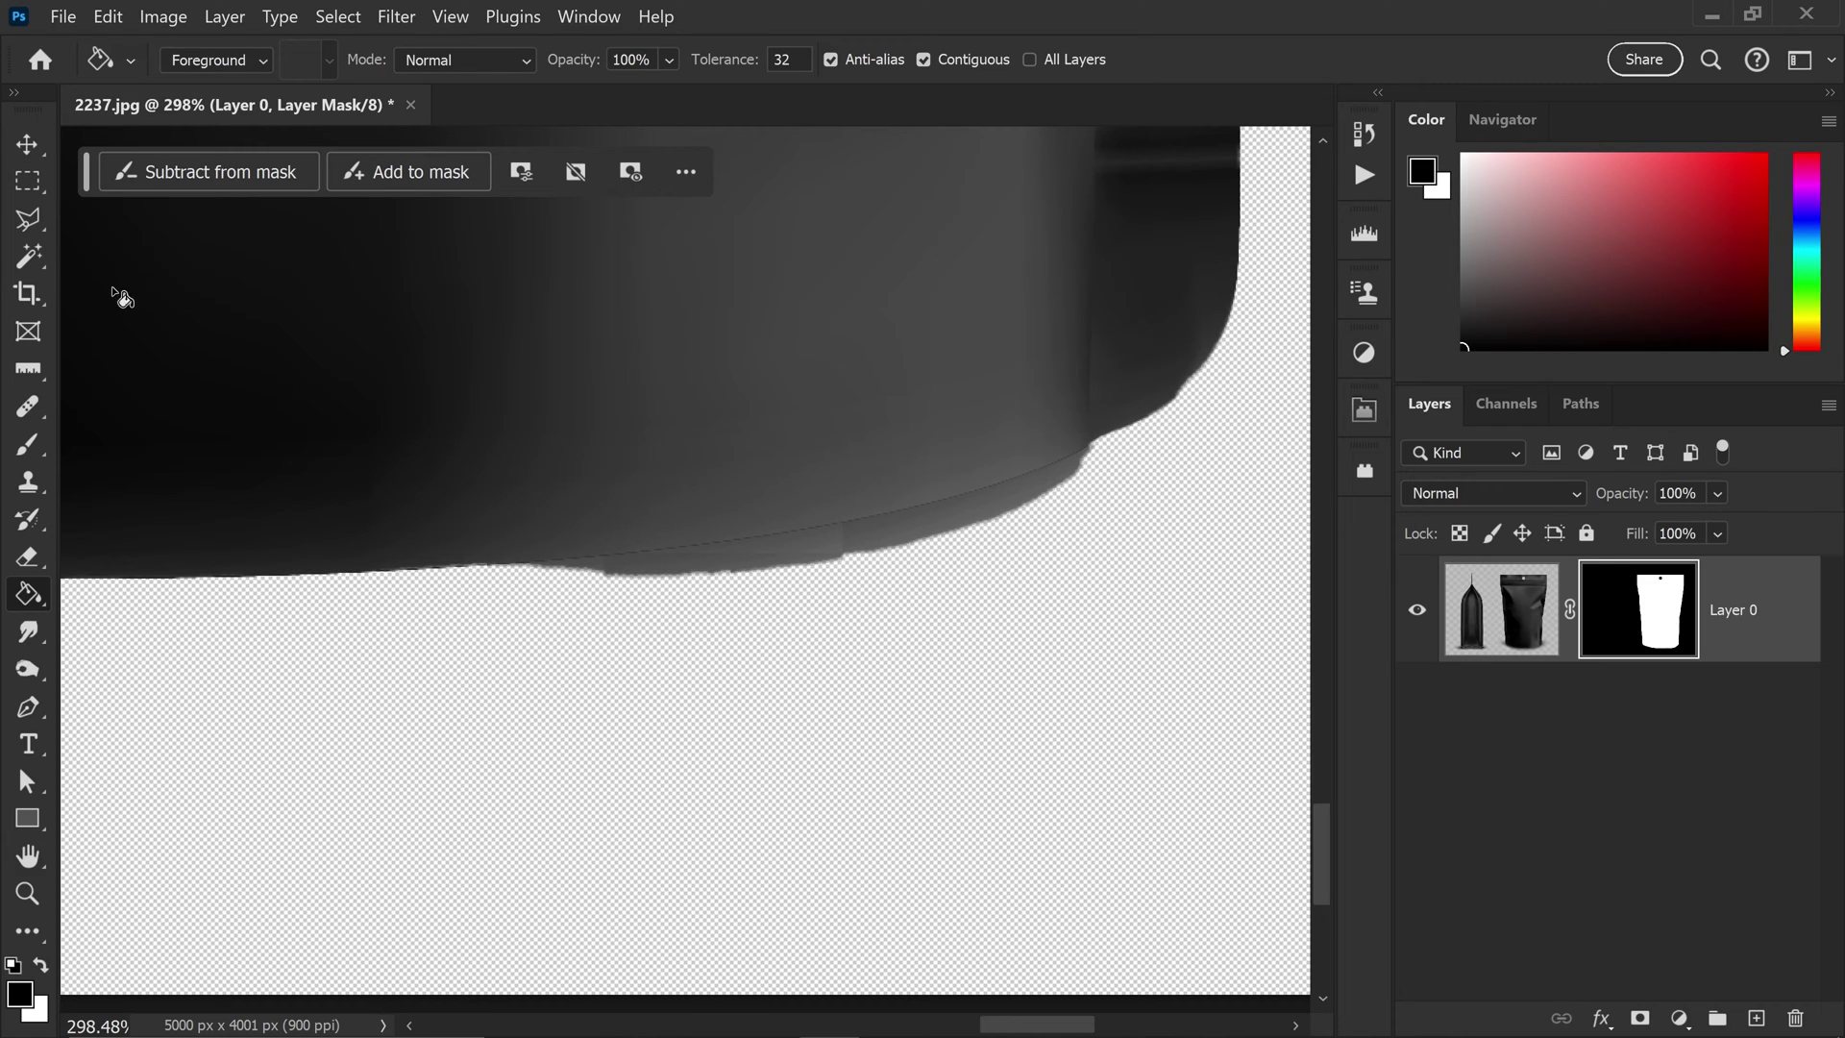
{"action": "left_click", "coordinate": [28, 219]}
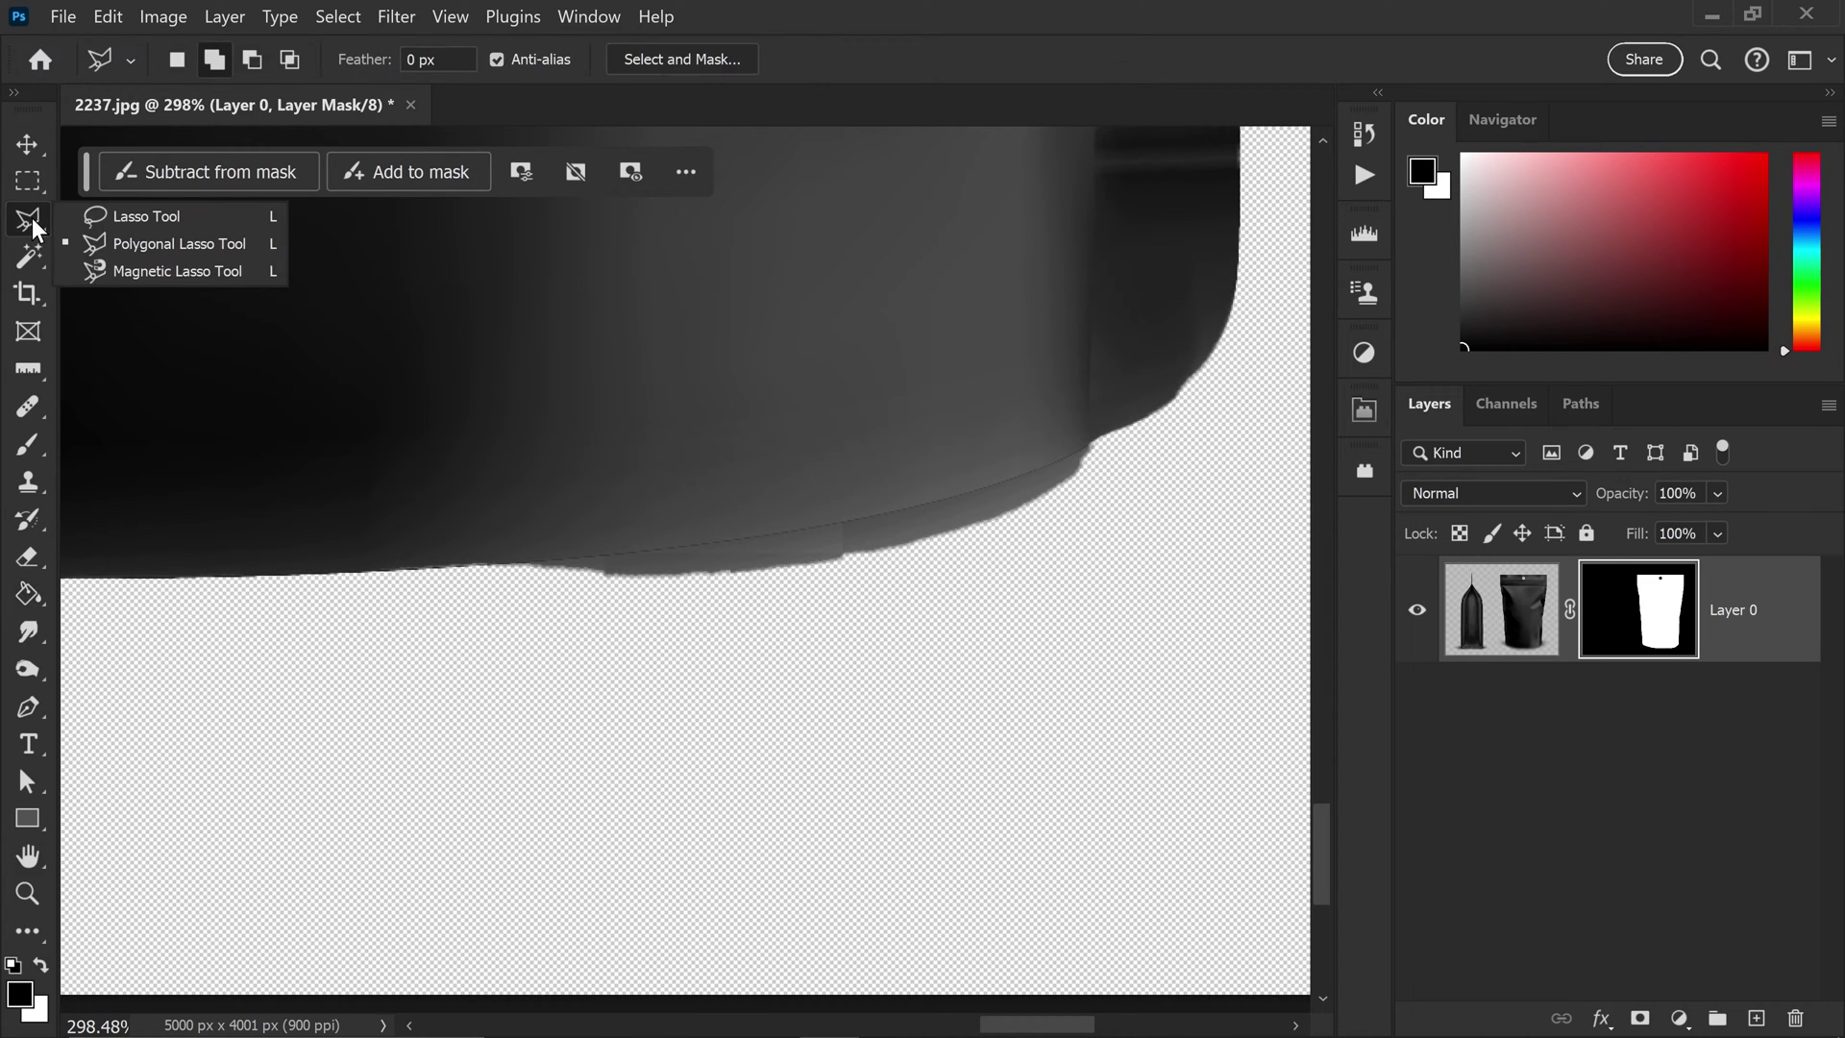
{"action": "left_click", "coordinate": [157, 247]}
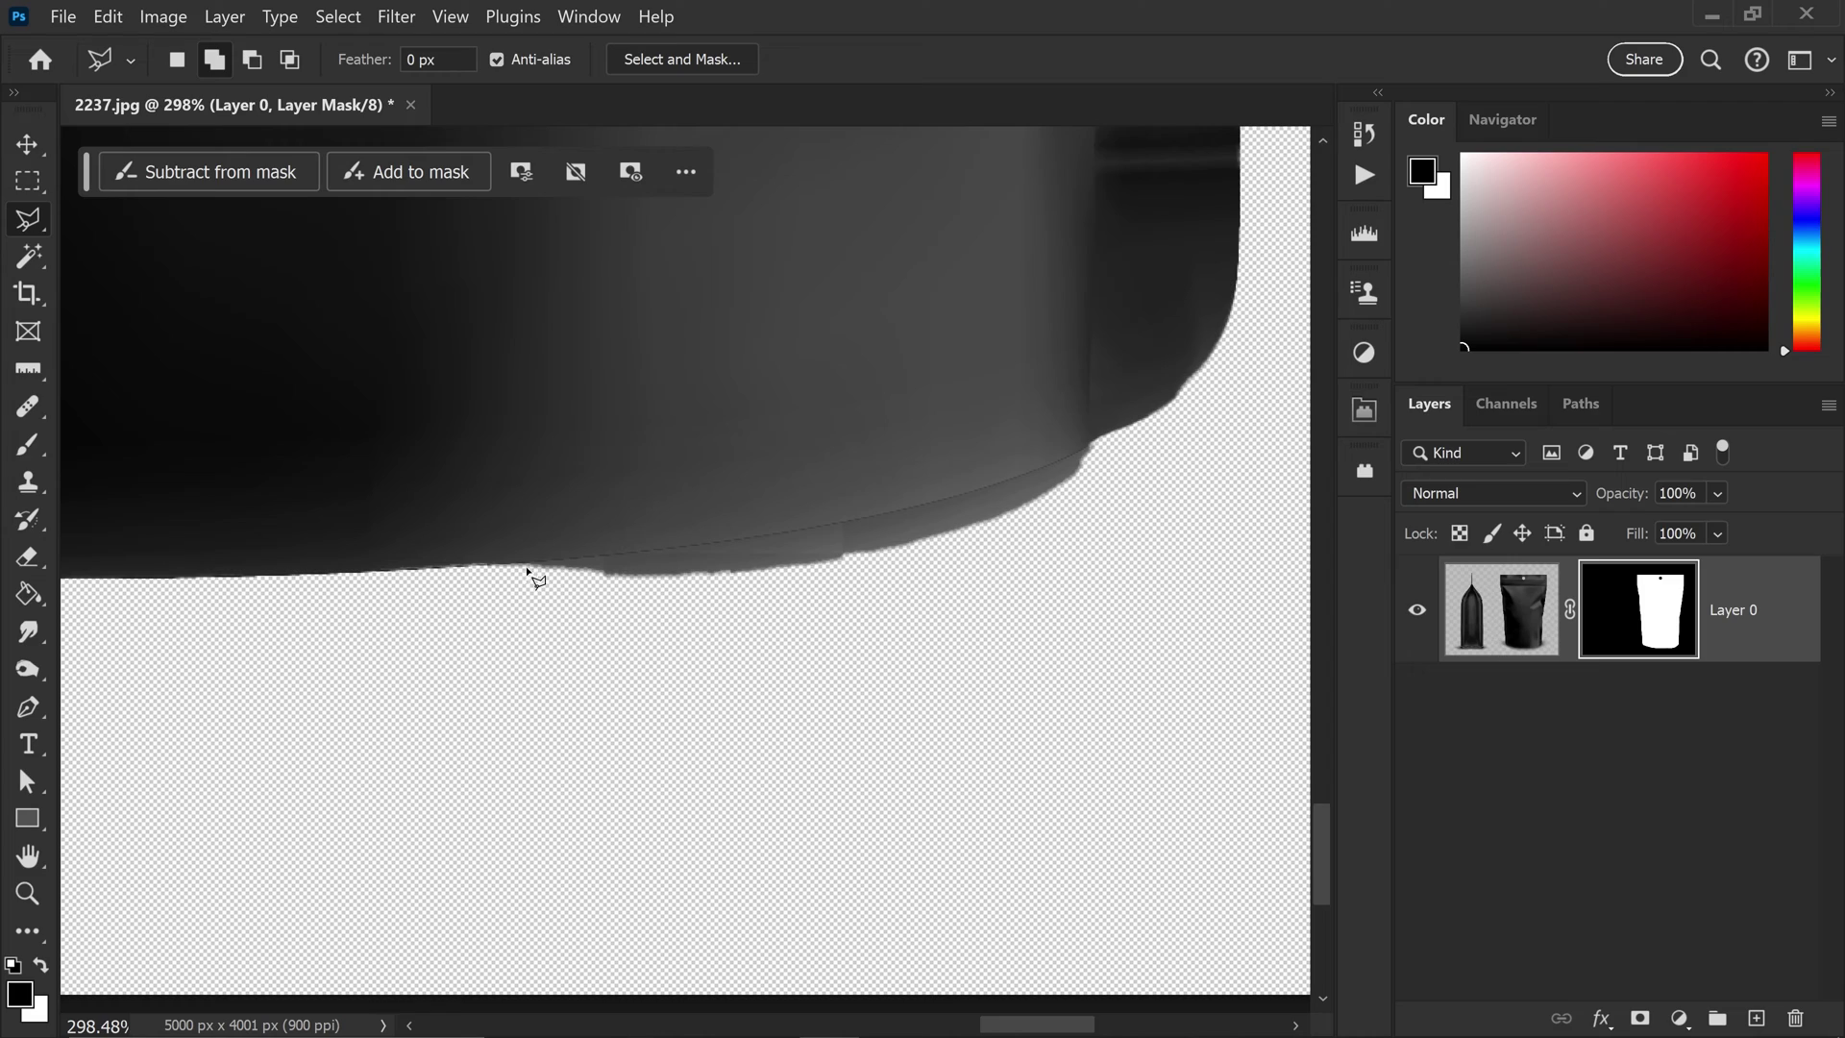
{"action": "left_click", "coordinate": [509, 568]}
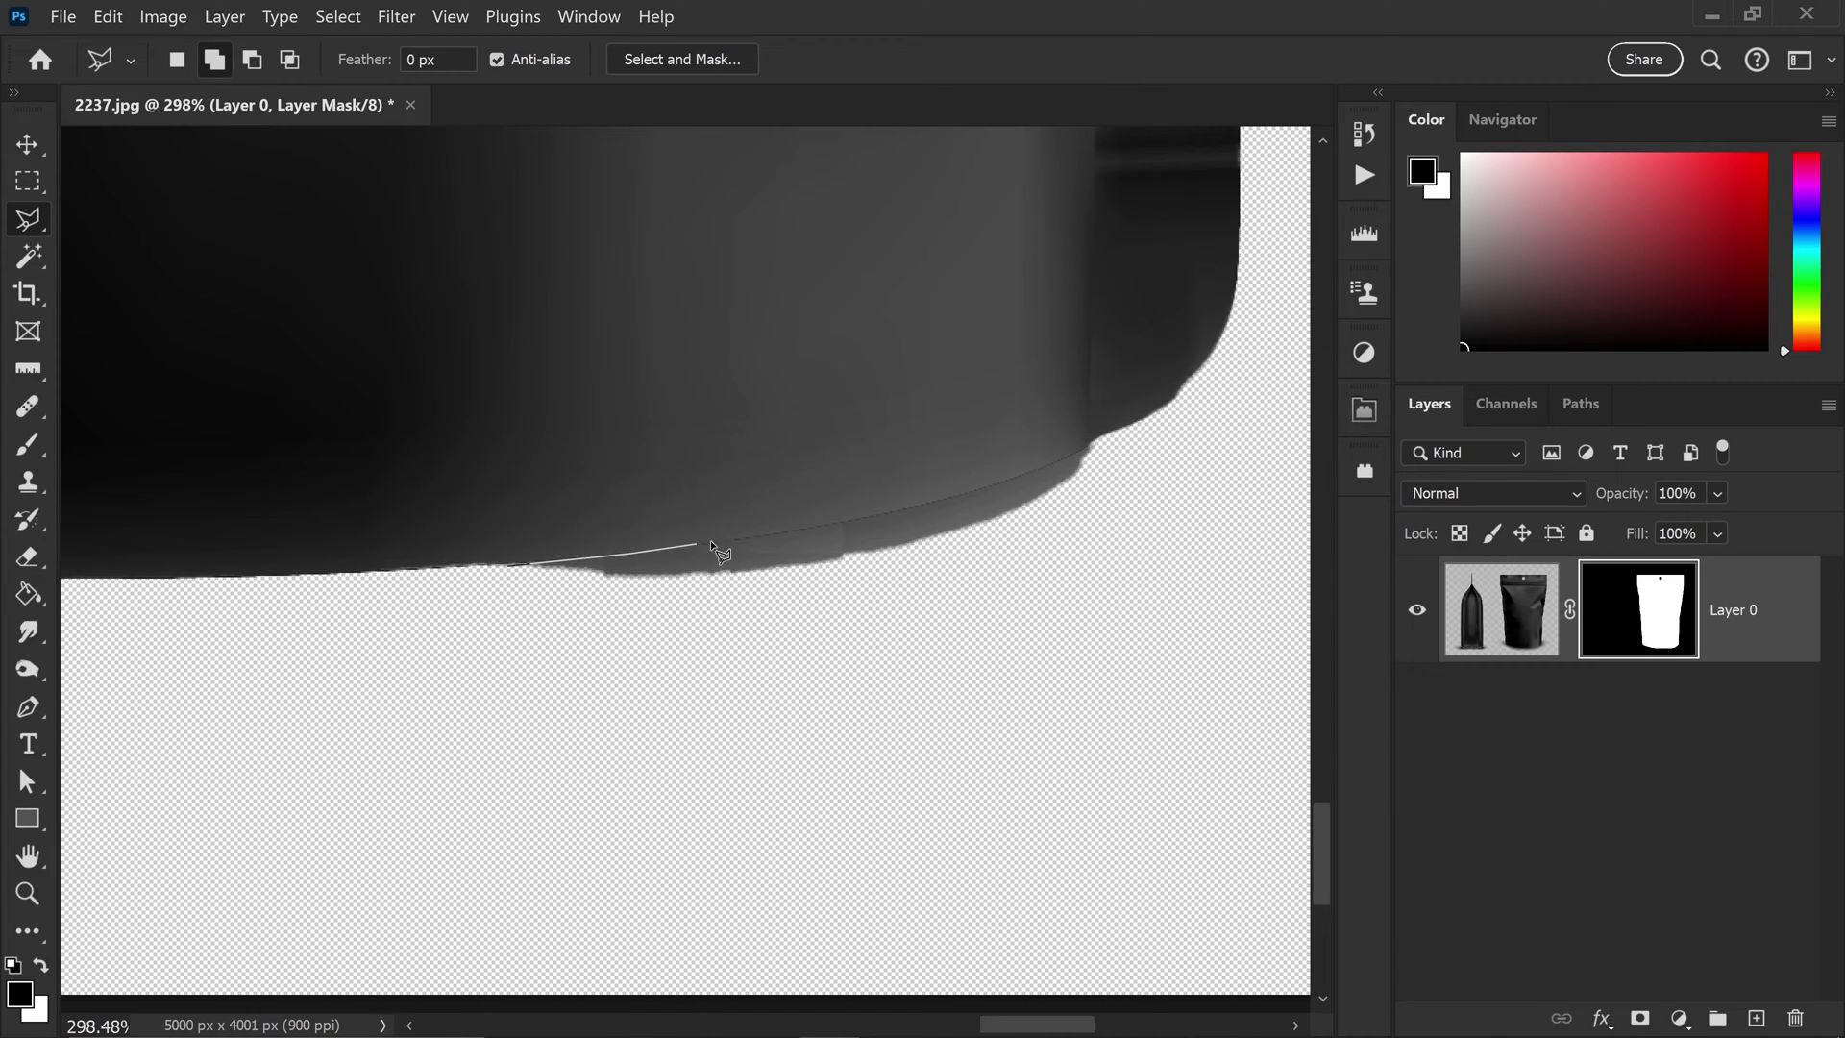
{"action": "left_click", "coordinate": [781, 534]}
{"action": "left_click", "coordinate": [885, 517]}
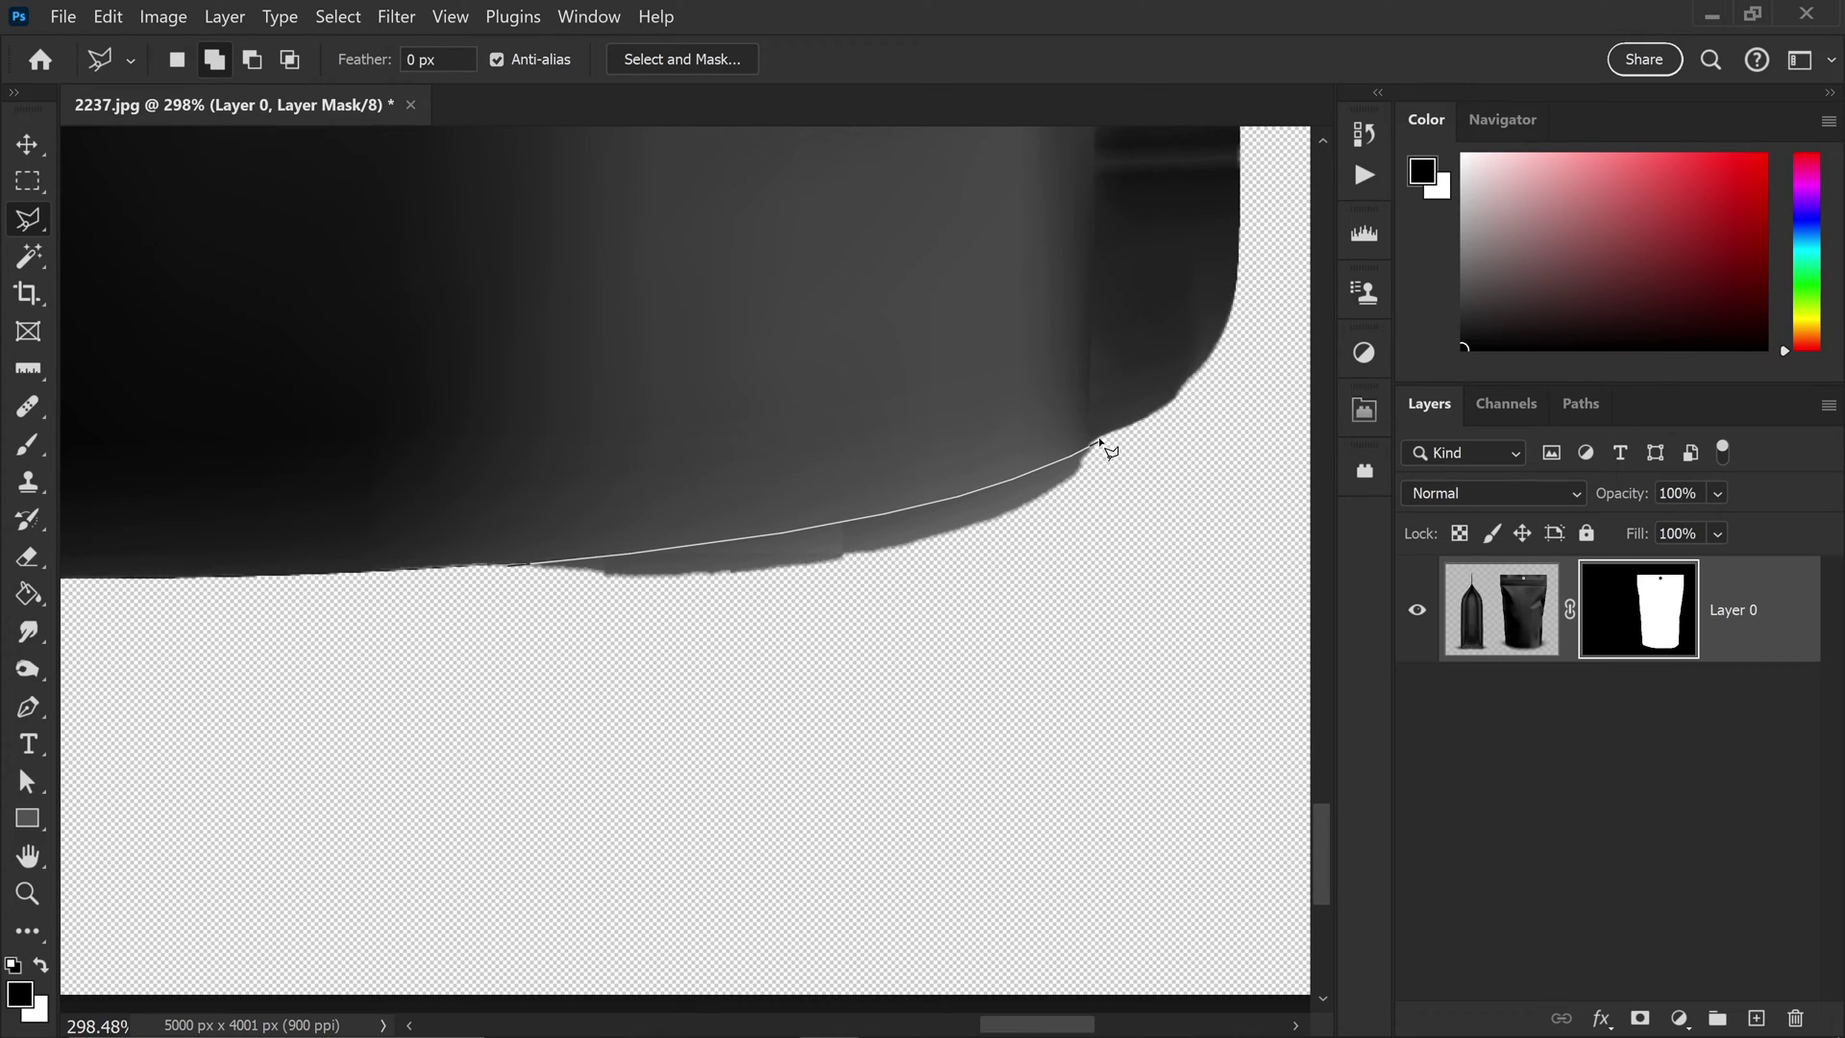
{"action": "left_click", "coordinate": [1171, 494]}
{"action": "left_click", "coordinate": [1103, 630]}
{"action": "left_click", "coordinate": [865, 733]}
{"action": "left_click", "coordinate": [707, 734]}
{"action": "left_click", "coordinate": [519, 645]}
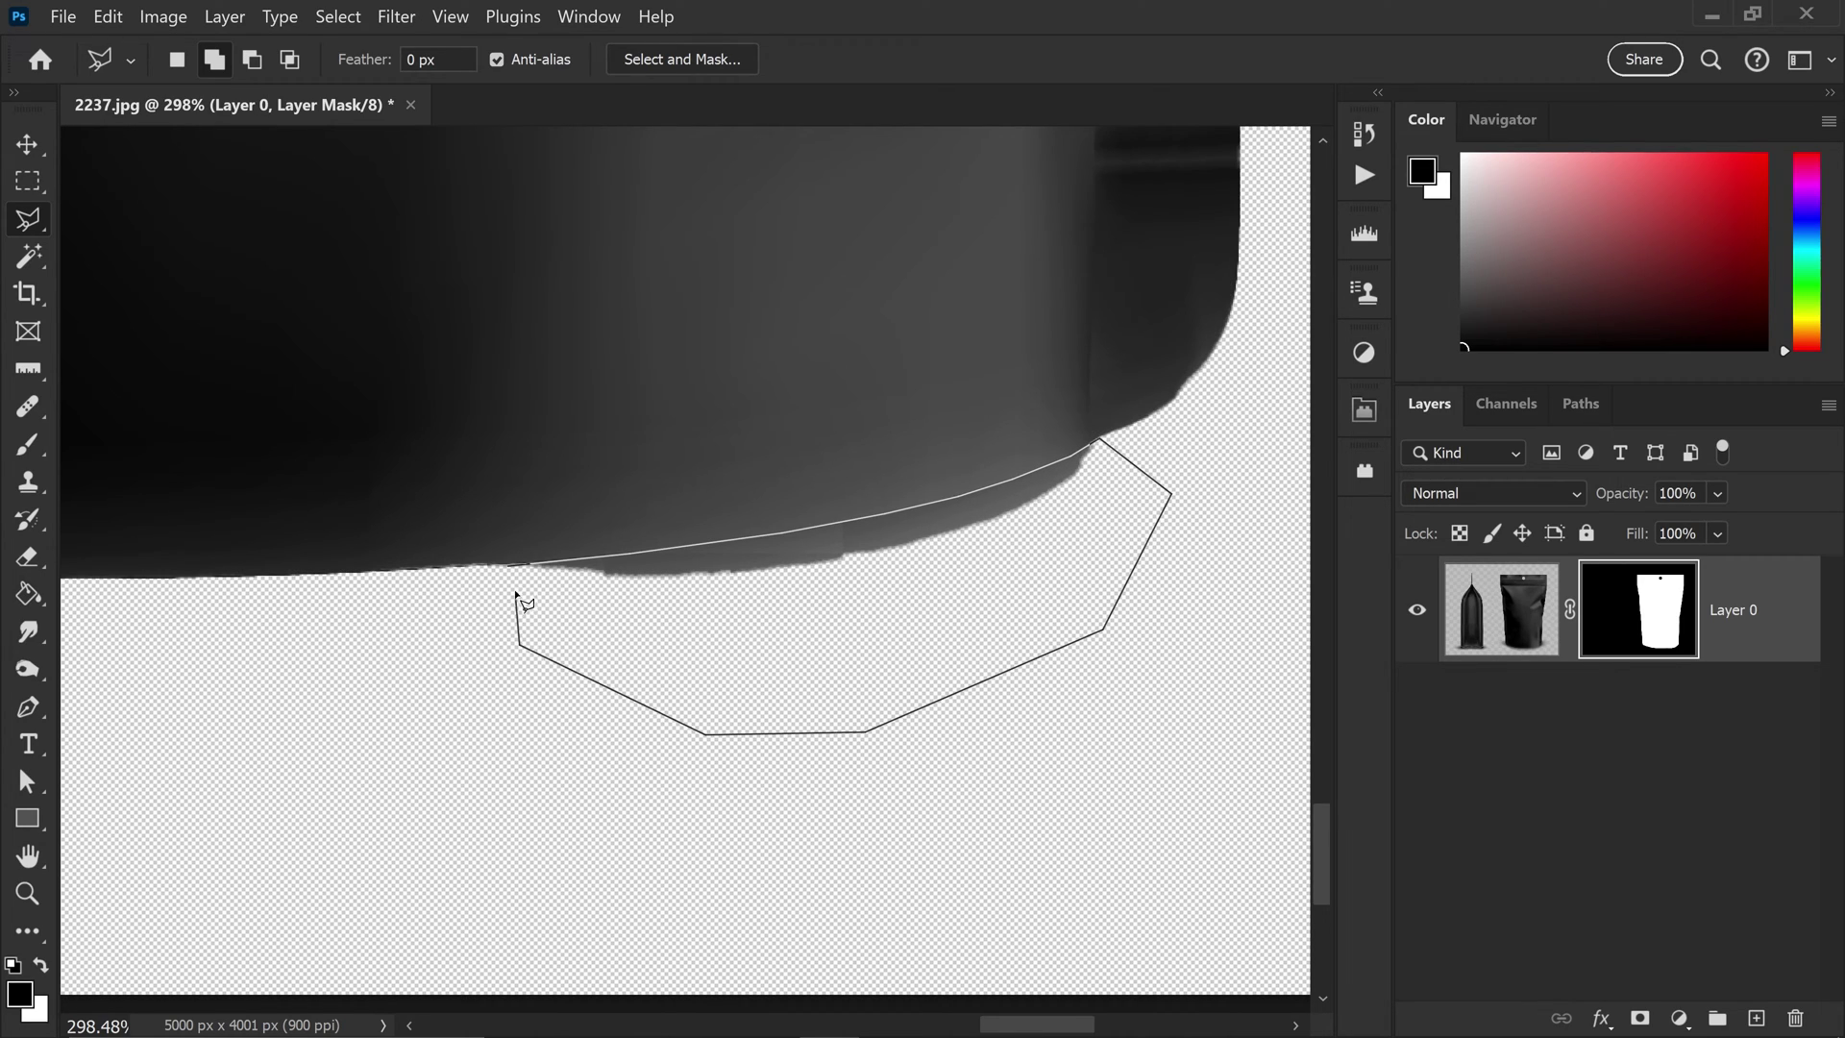
{"action": "left_click", "coordinate": [510, 569]}
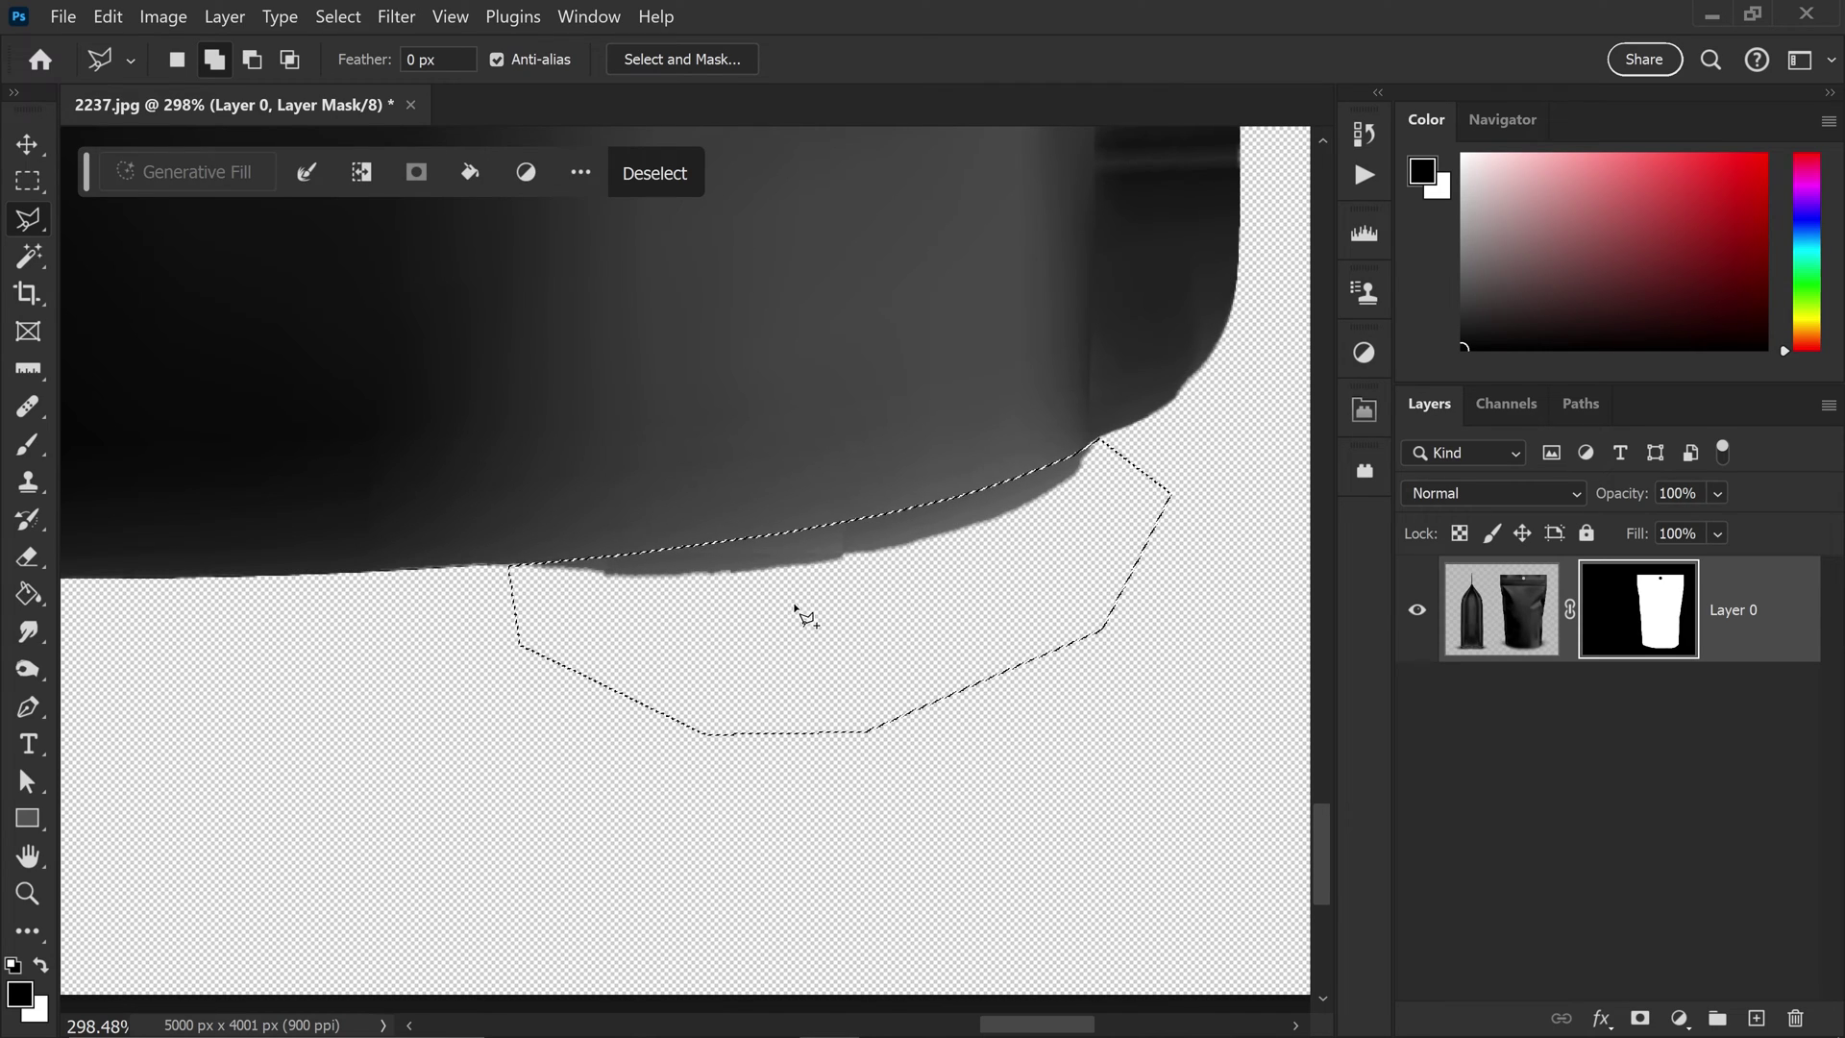
{"action": "key", "text": "g"}
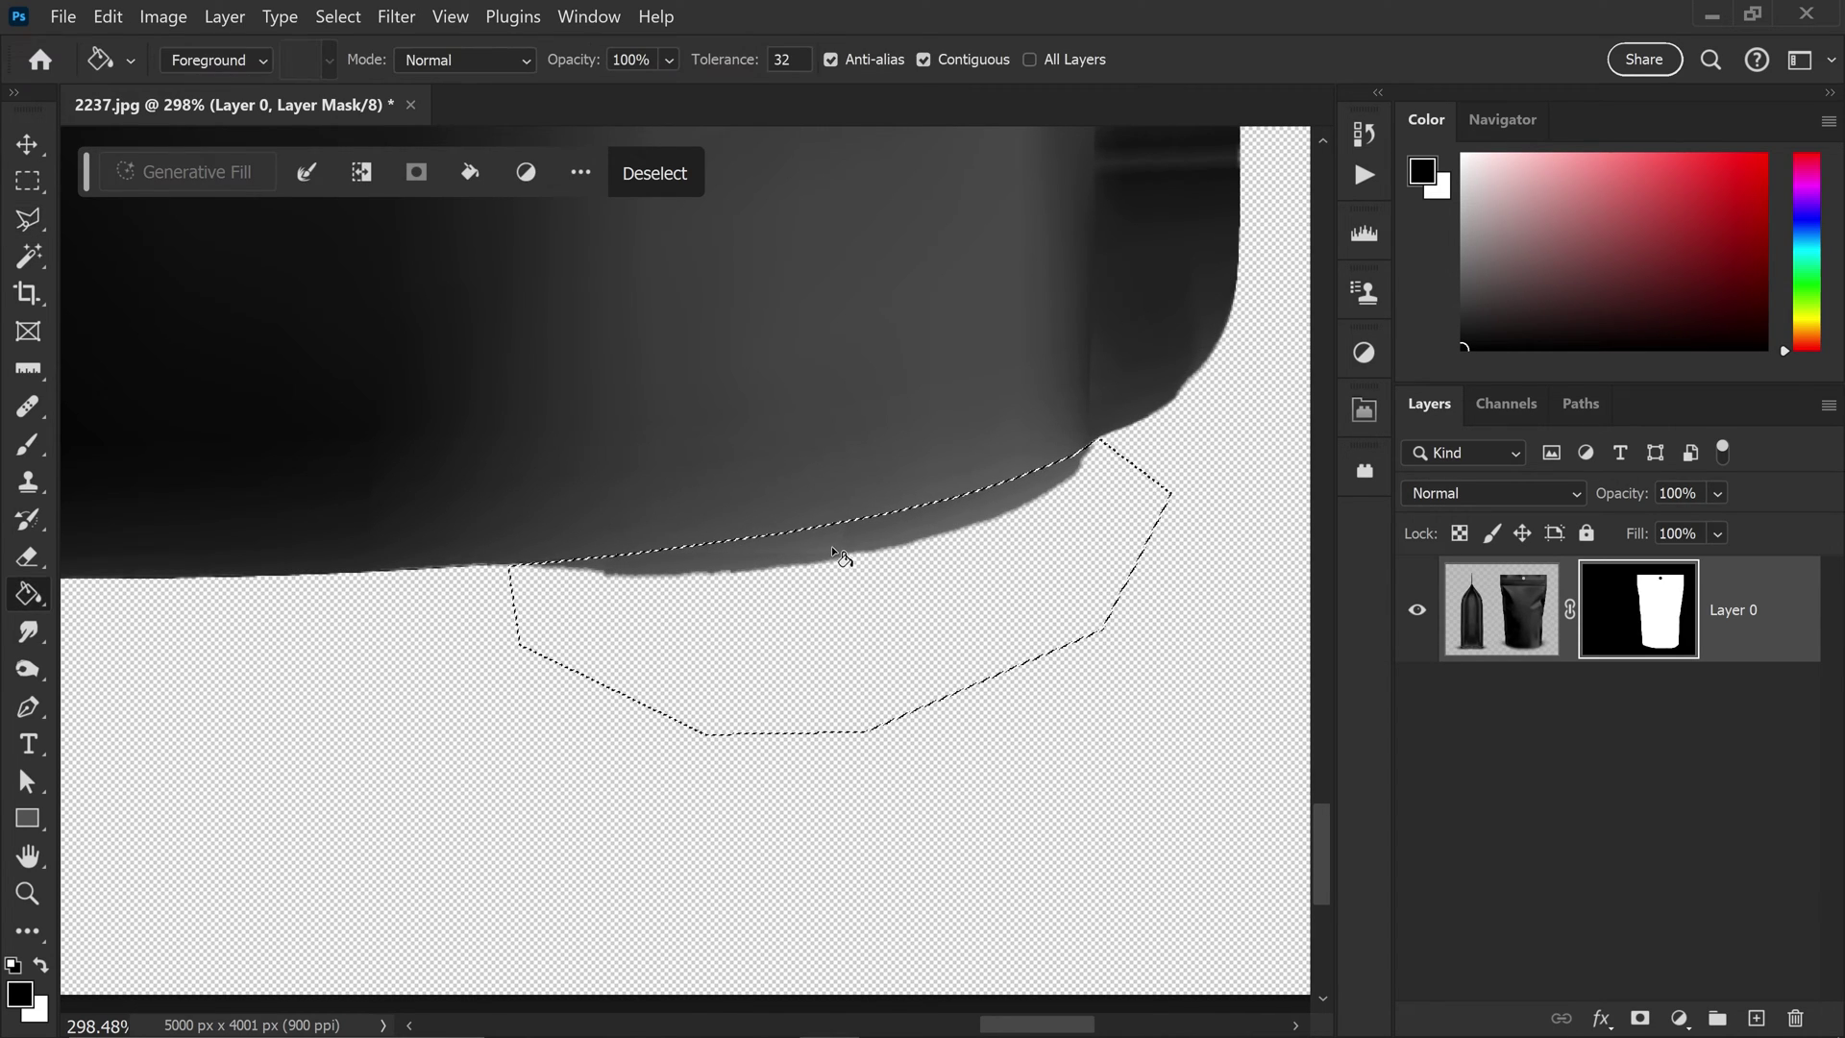
{"action": "left_click", "coordinate": [809, 553]}
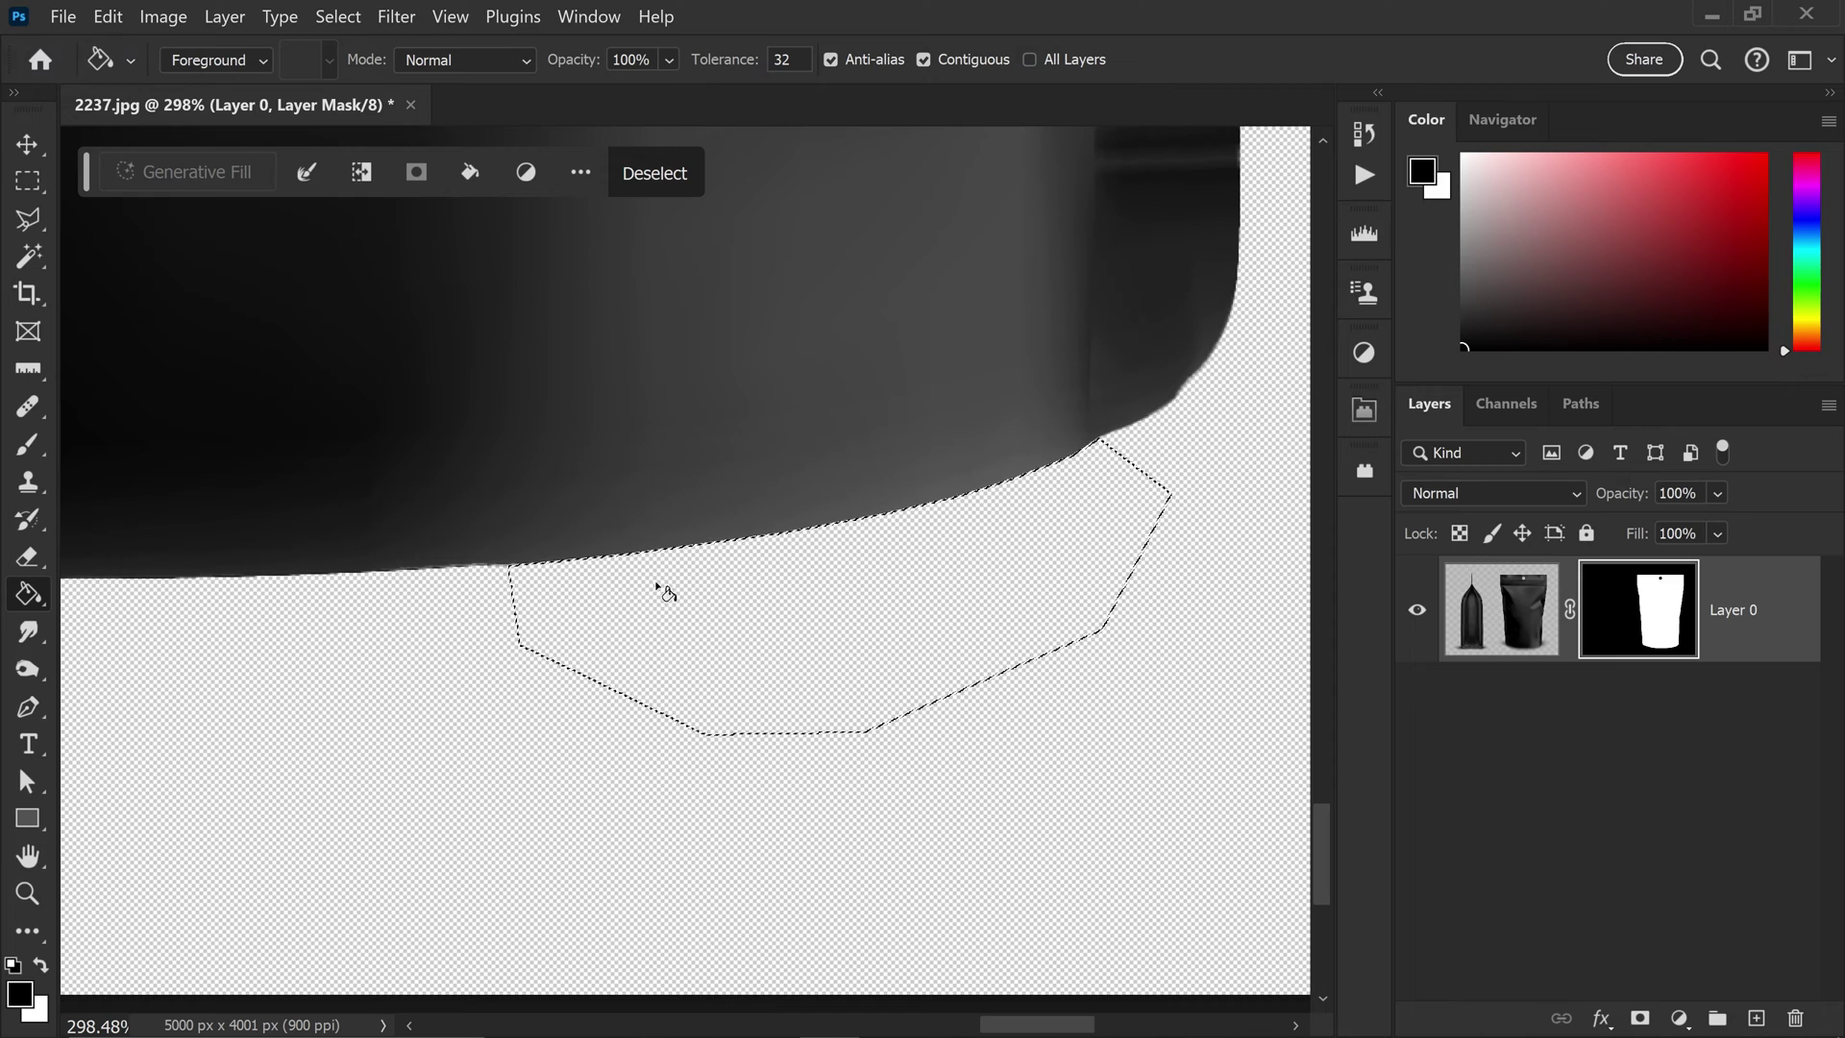
{"action": "key", "text": "ctrl+d"}
Draw a green rectangle shape of about 2128 × 3304 px with no stroke that fully covers the pouch.
{"action": "scroll", "coordinate": [852, 593], "scroll_direction": "down", "scroll_amount": 5, "text": "alt"}
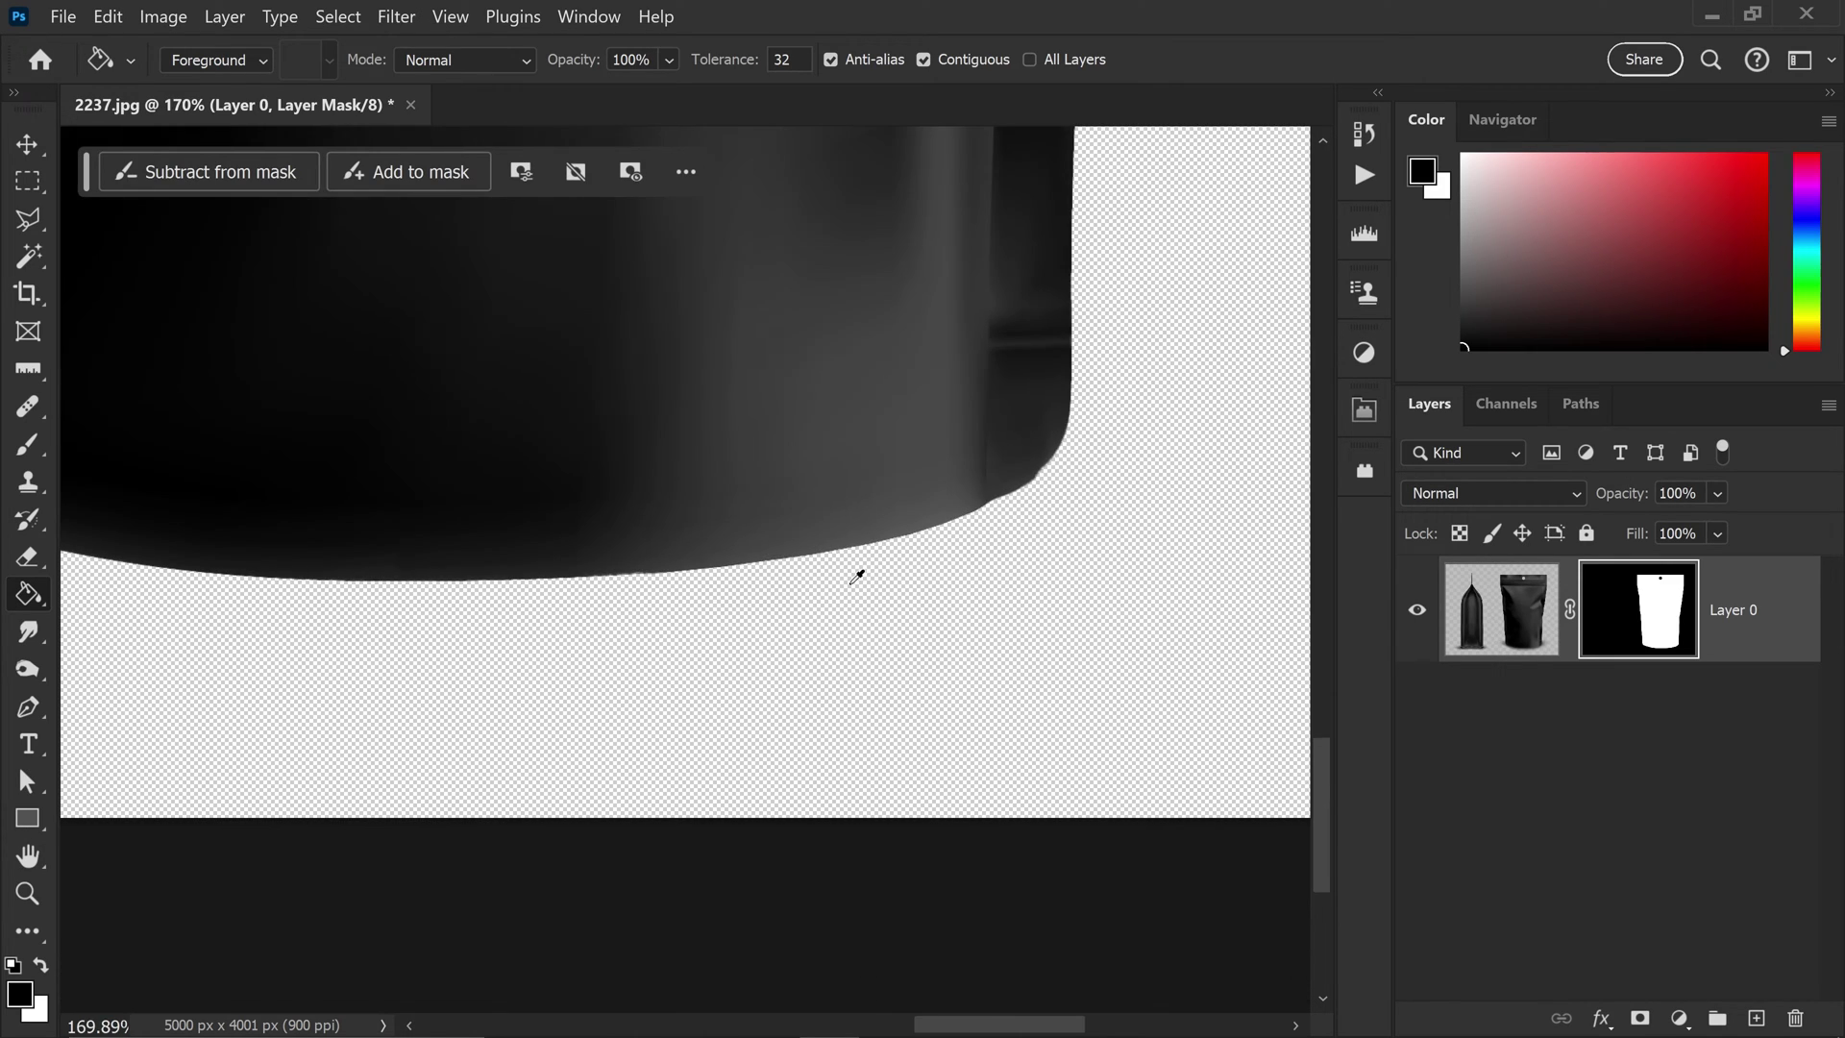
{"action": "scroll", "coordinate": [861, 572], "scroll_direction": "down", "scroll_amount": 5, "text": "alt"}
{"action": "left_click_drag", "start_coordinate": [705, 424], "coordinate": [753, 548]}
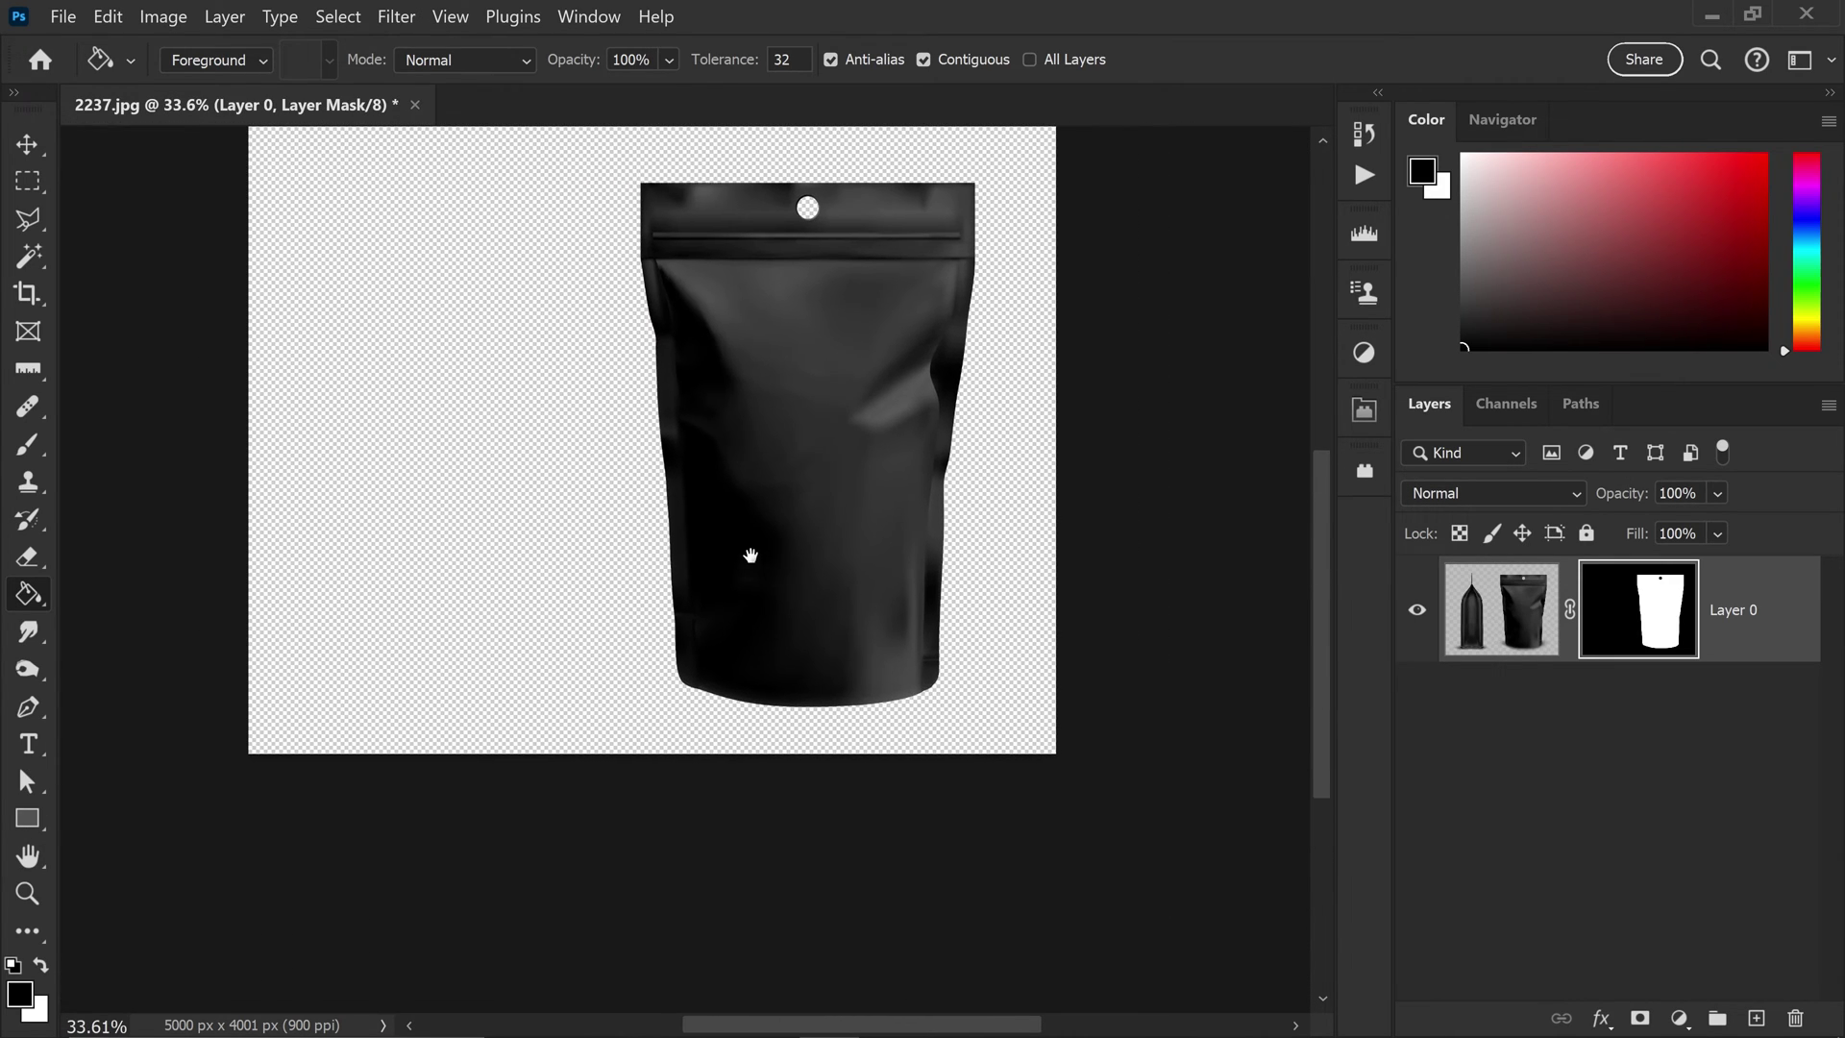
{"action": "scroll", "coordinate": [762, 545], "scroll_direction": "up", "scroll_amount": 1}
{"action": "left_click_drag", "start_coordinate": [769, 441], "coordinate": [769, 606]}
{"action": "key", "text": "v"}
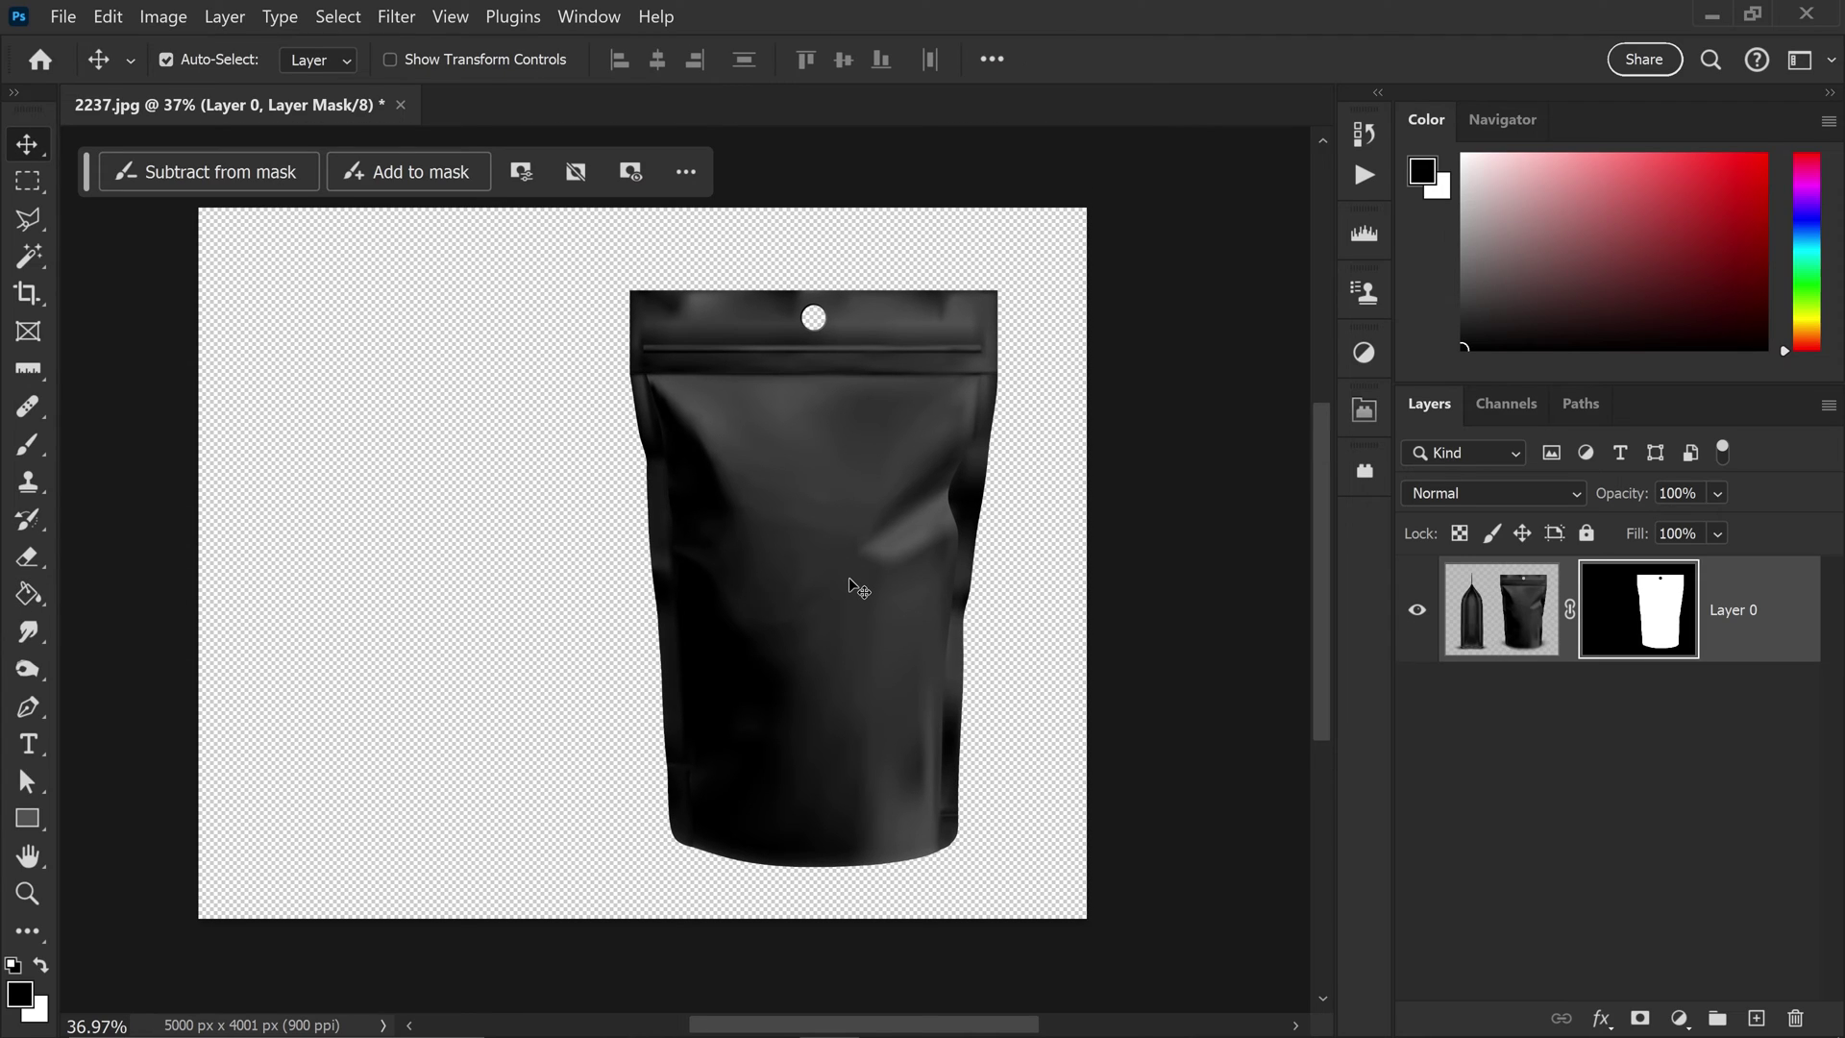
{"action": "left_click", "coordinate": [28, 824]}
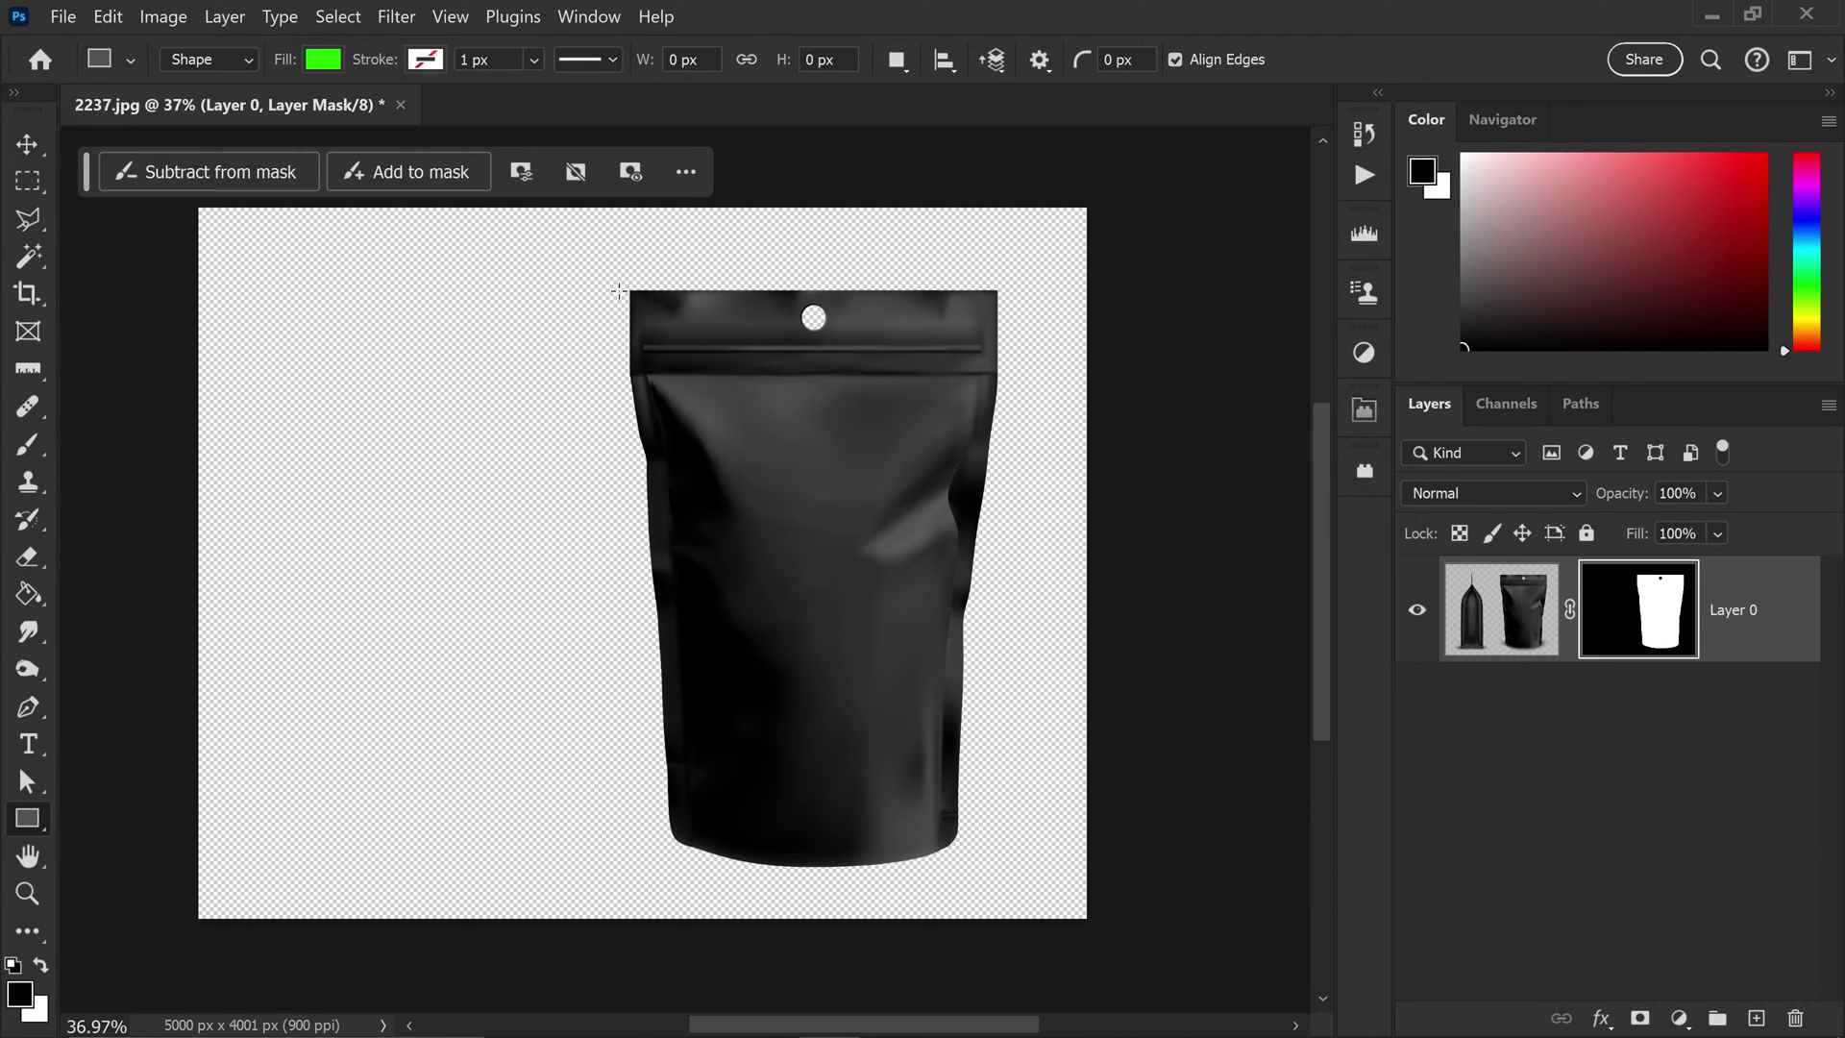
{"action": "left_click_drag", "start_coordinate": [623, 285], "coordinate": [1002, 869]}
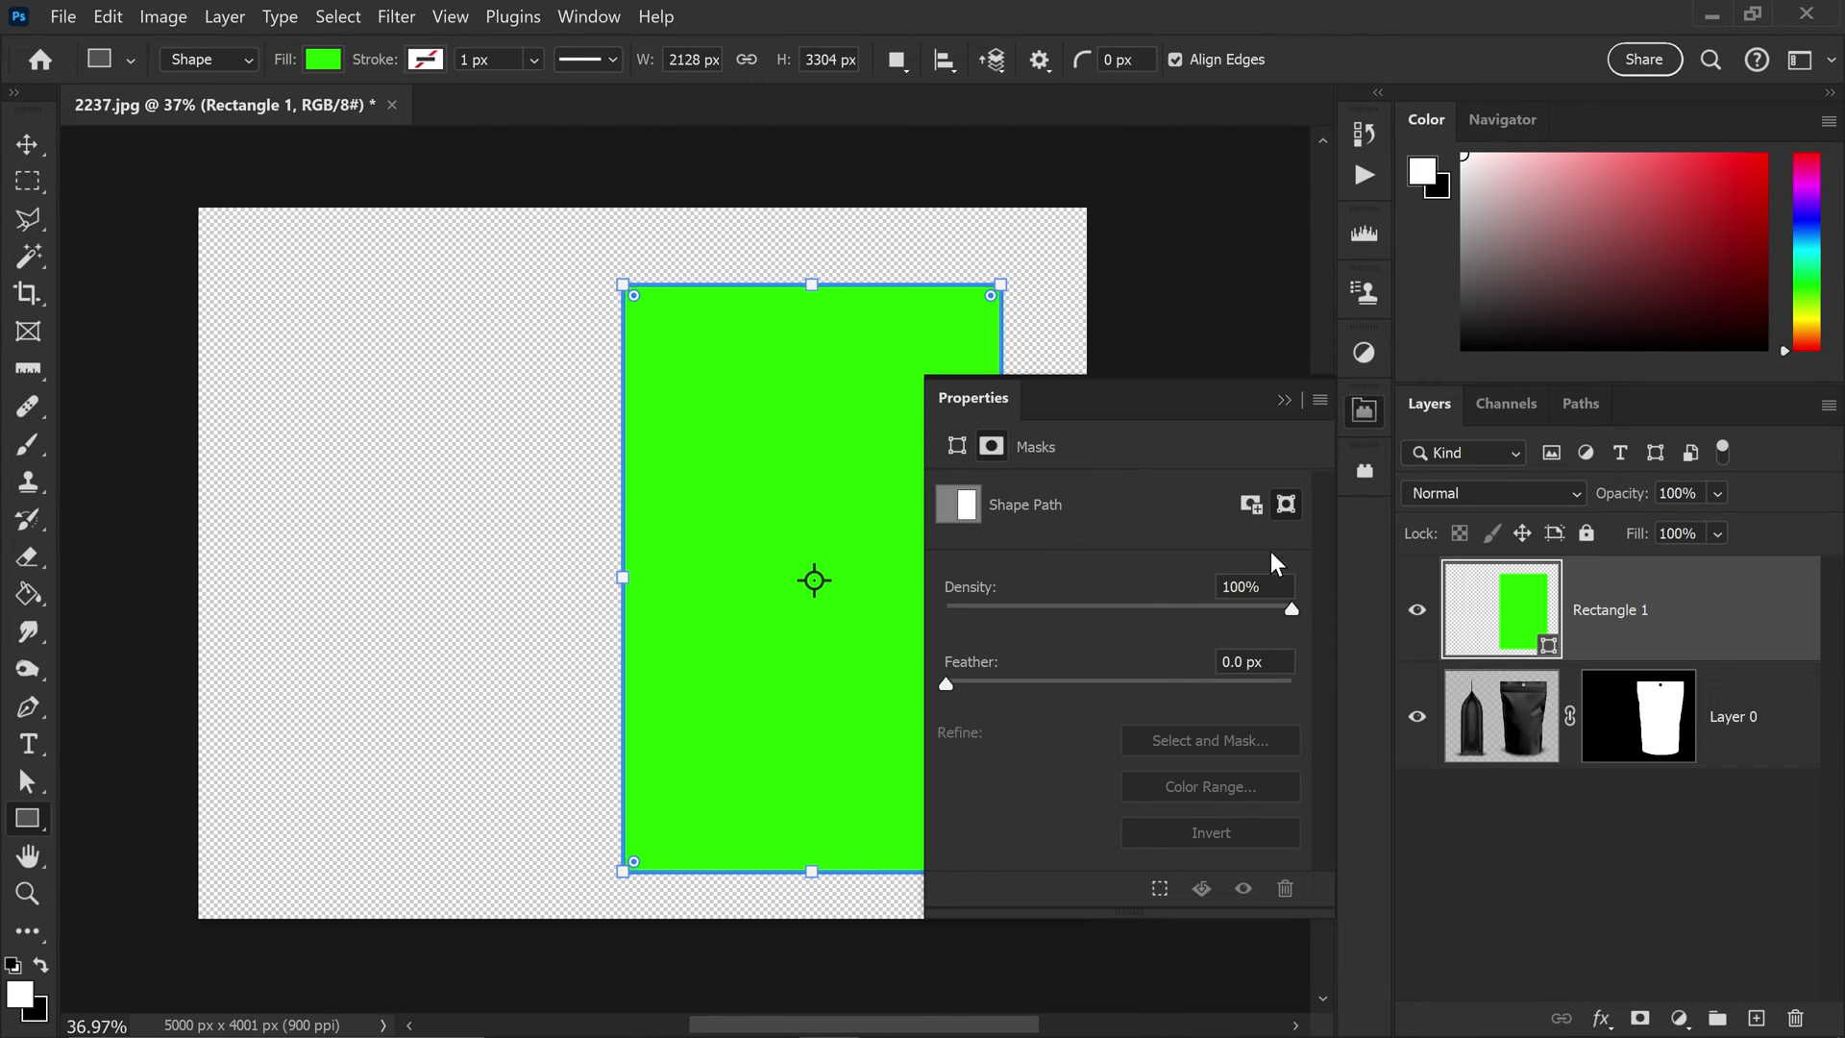
{"action": "left_click", "coordinate": [1284, 402]}
{"action": "key", "text": "v"}
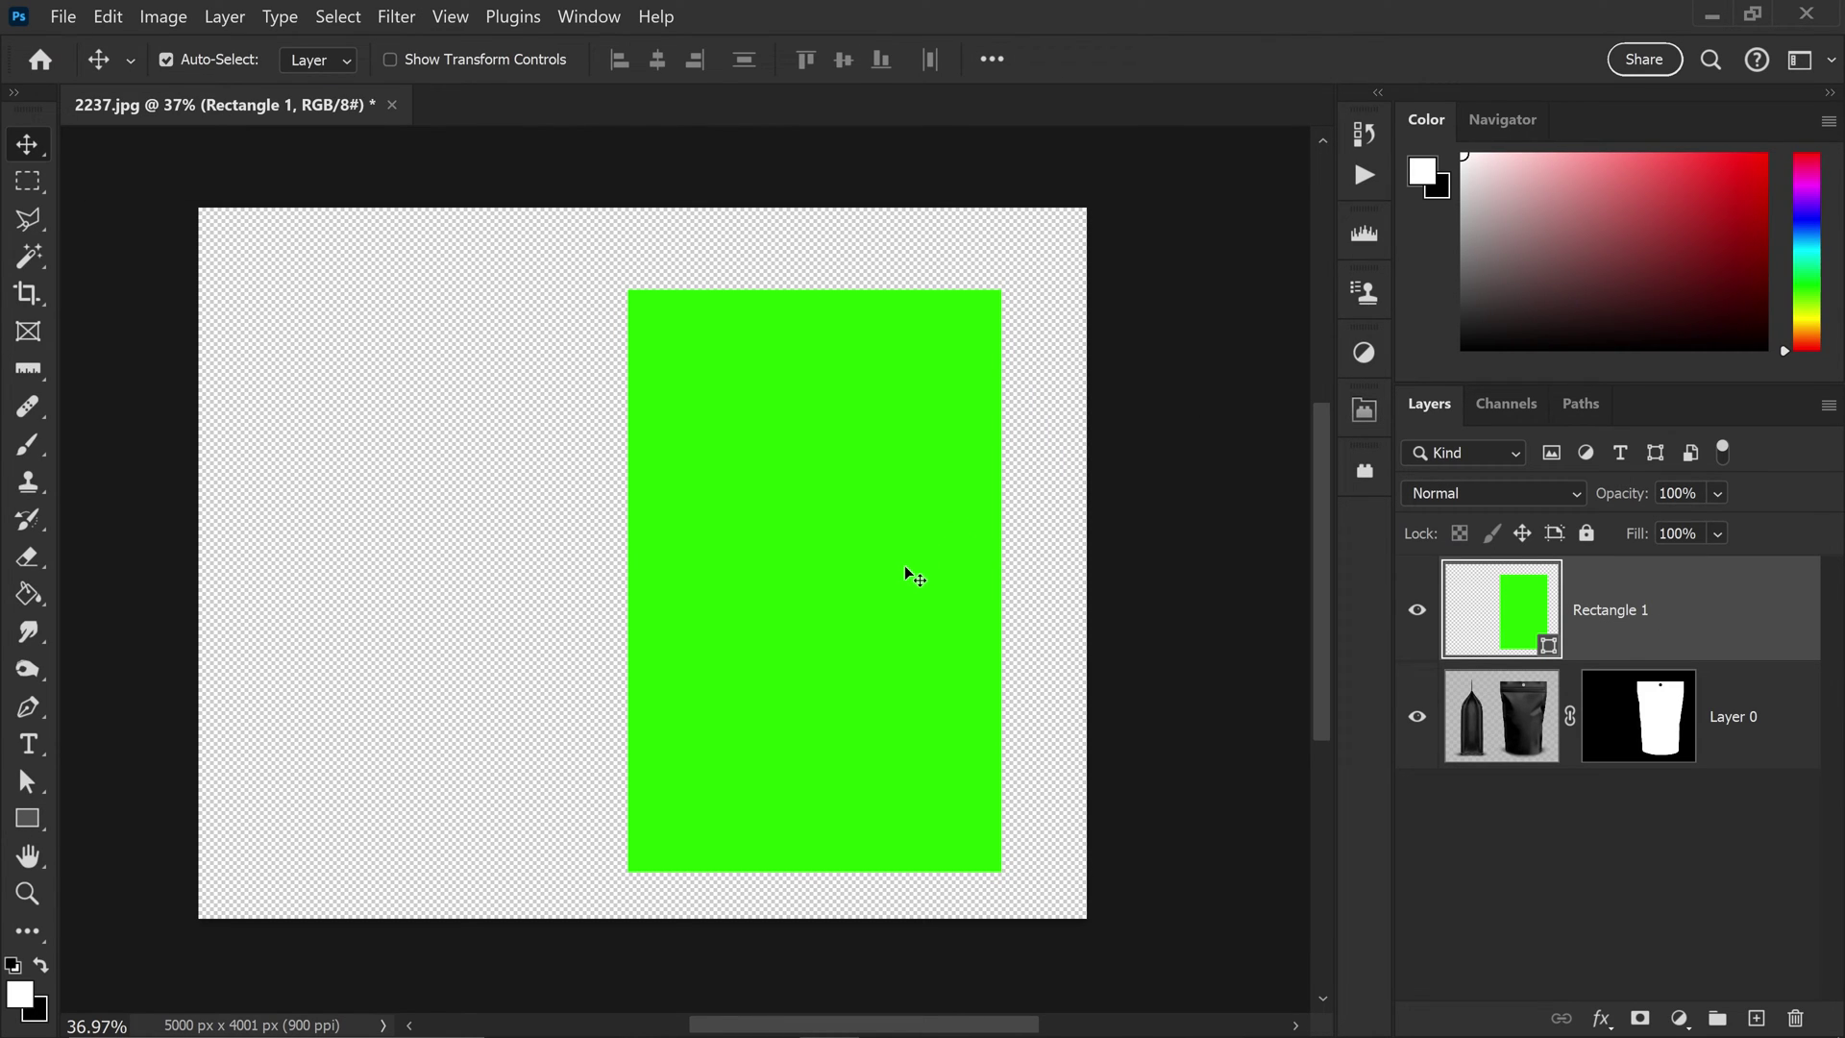
Convert the Rectangle 1 shape layer to a smart object.
{"action": "right_click", "coordinate": [1643, 587]}
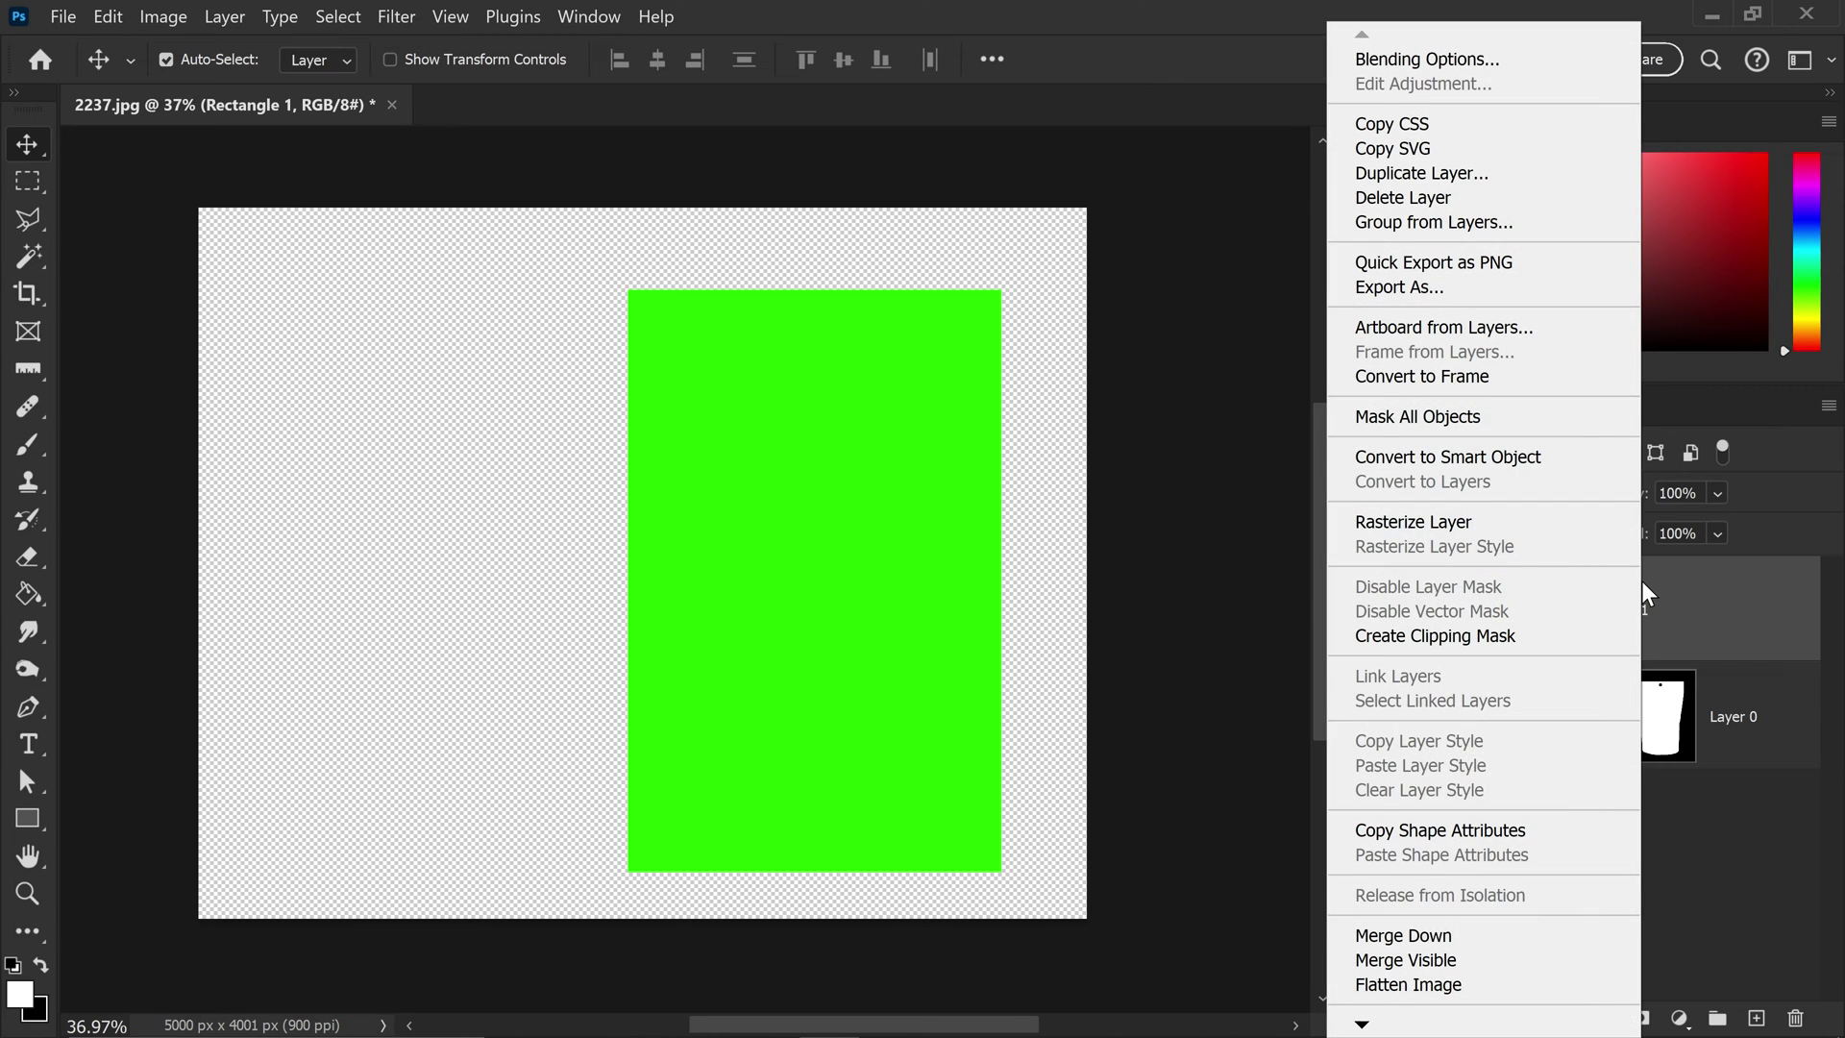
{"action": "left_click", "coordinate": [1480, 458]}
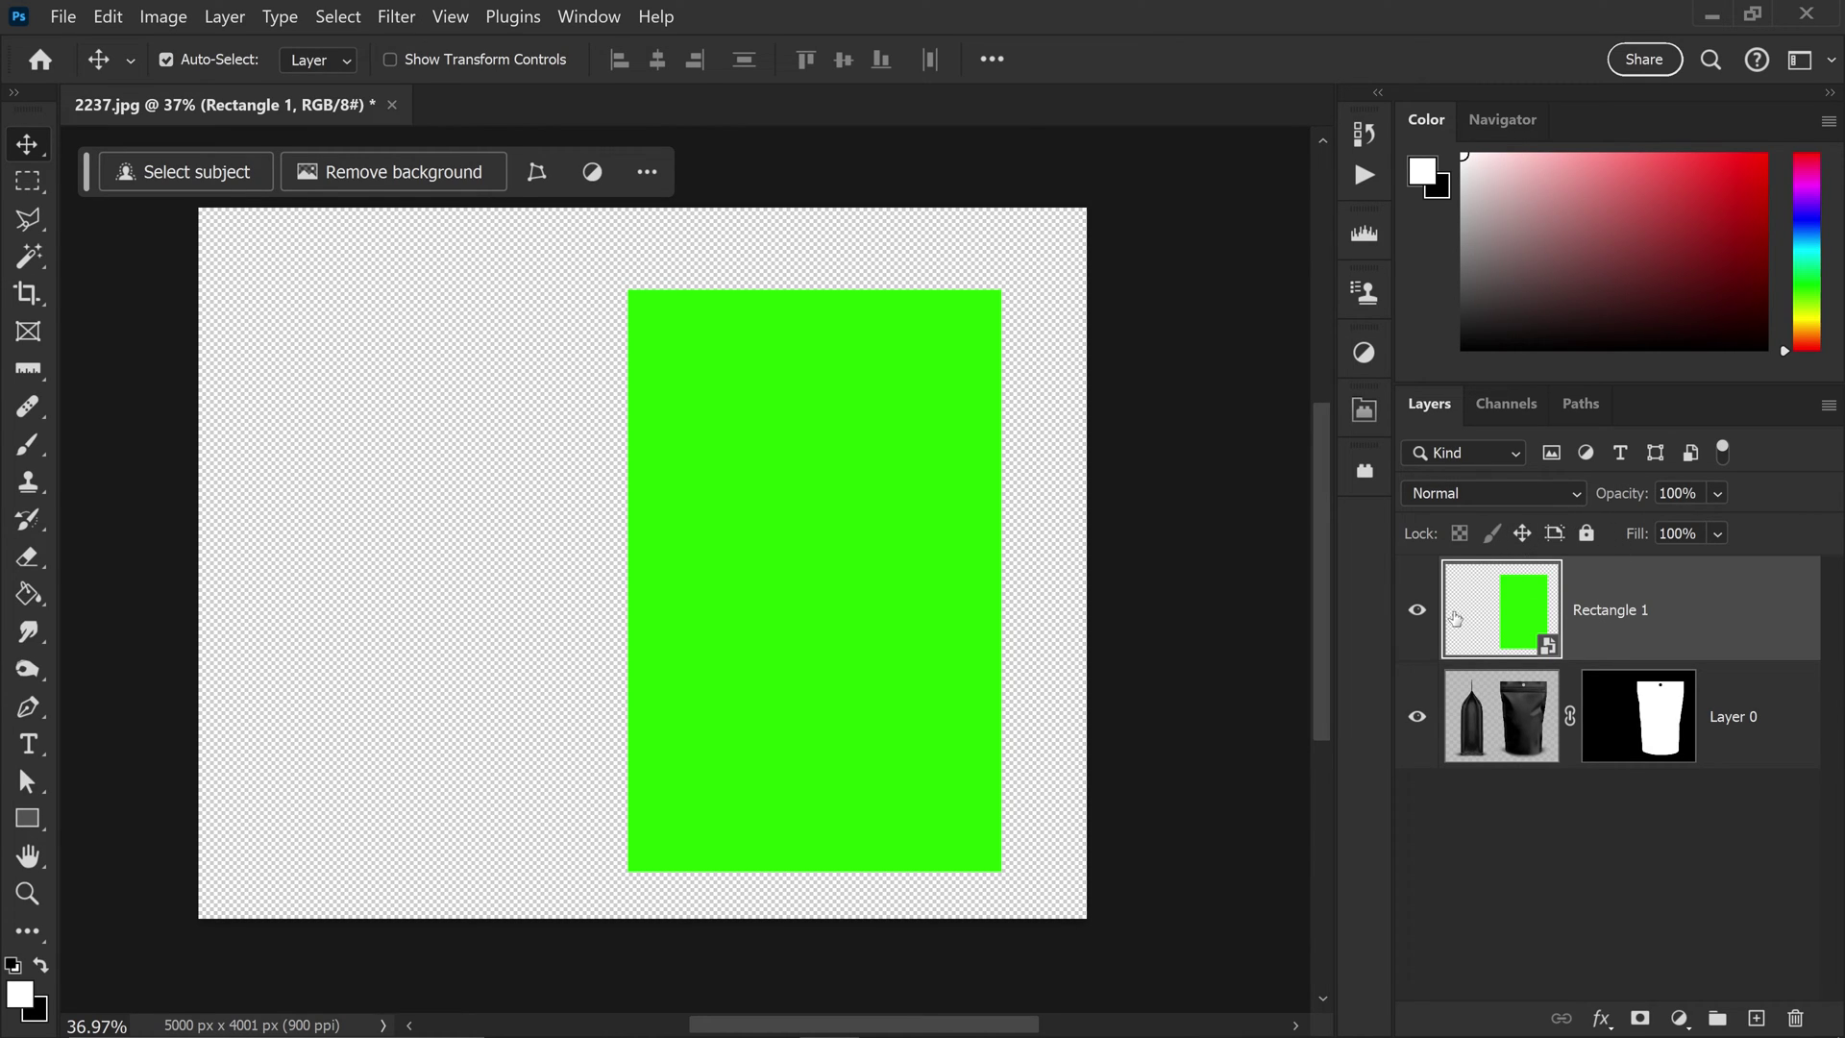
Open the Rectangle 1 smart object's contents and hide the green rectangle layer inside.
{"action": "double_click", "coordinate": [1515, 612]}
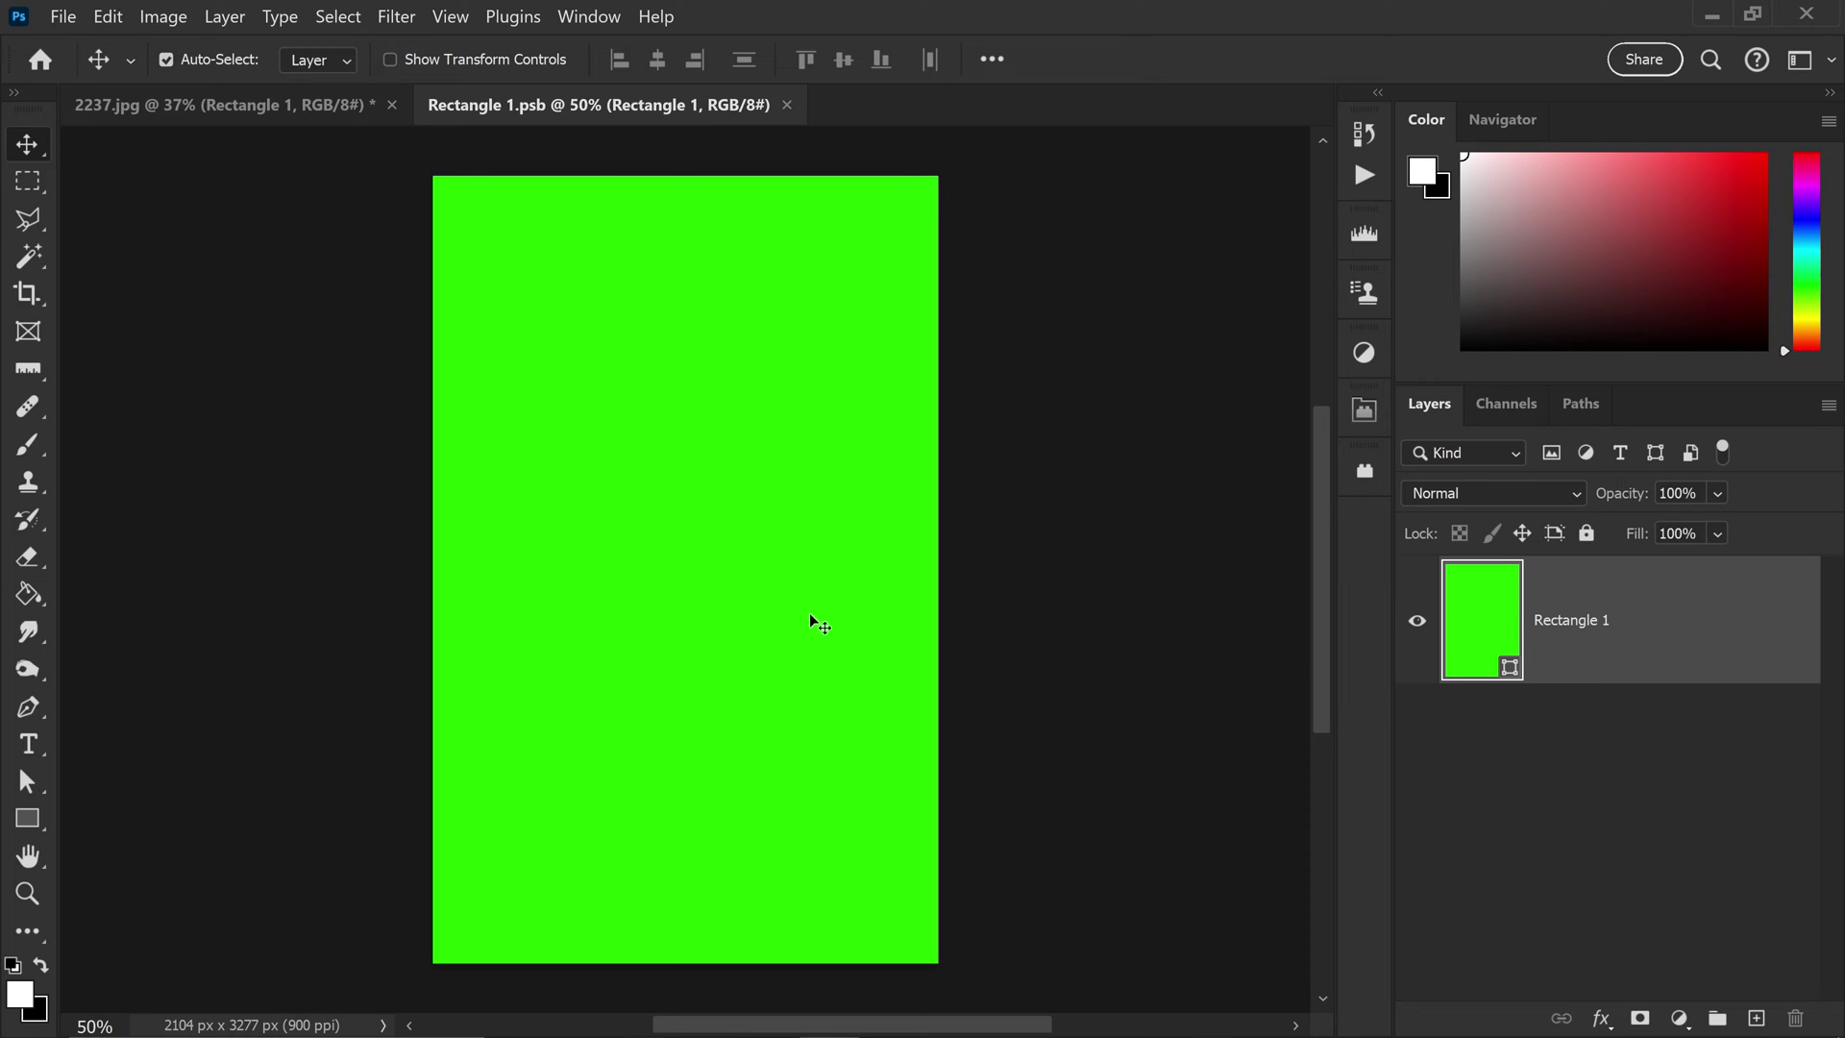
{"action": "left_click_drag", "start_coordinate": [706, 667], "coordinate": [815, 620]}
{"action": "left_click", "coordinate": [1419, 623]}
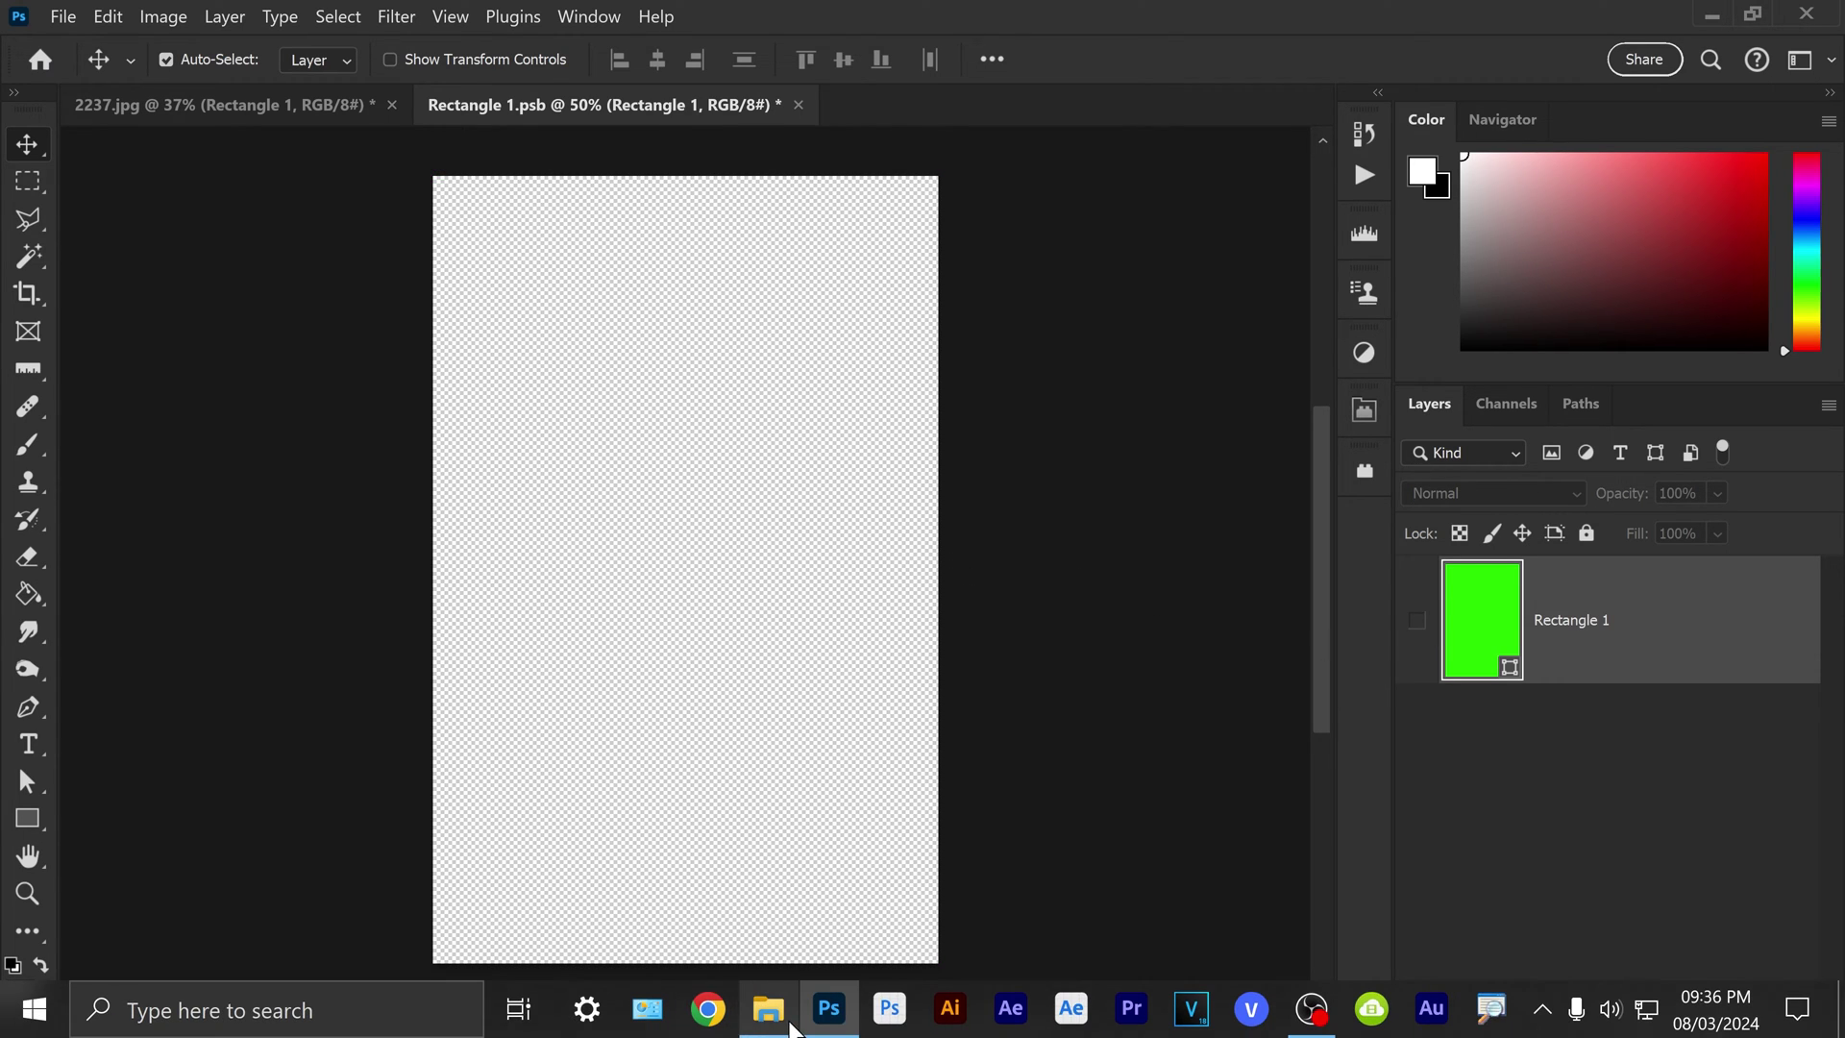
Place "steller tea brand mockup large design.png" in the smart object, scaled up proportionally to cover the canvas, and save and close the contents.
{"action": "left_click", "coordinate": [768, 1009]}
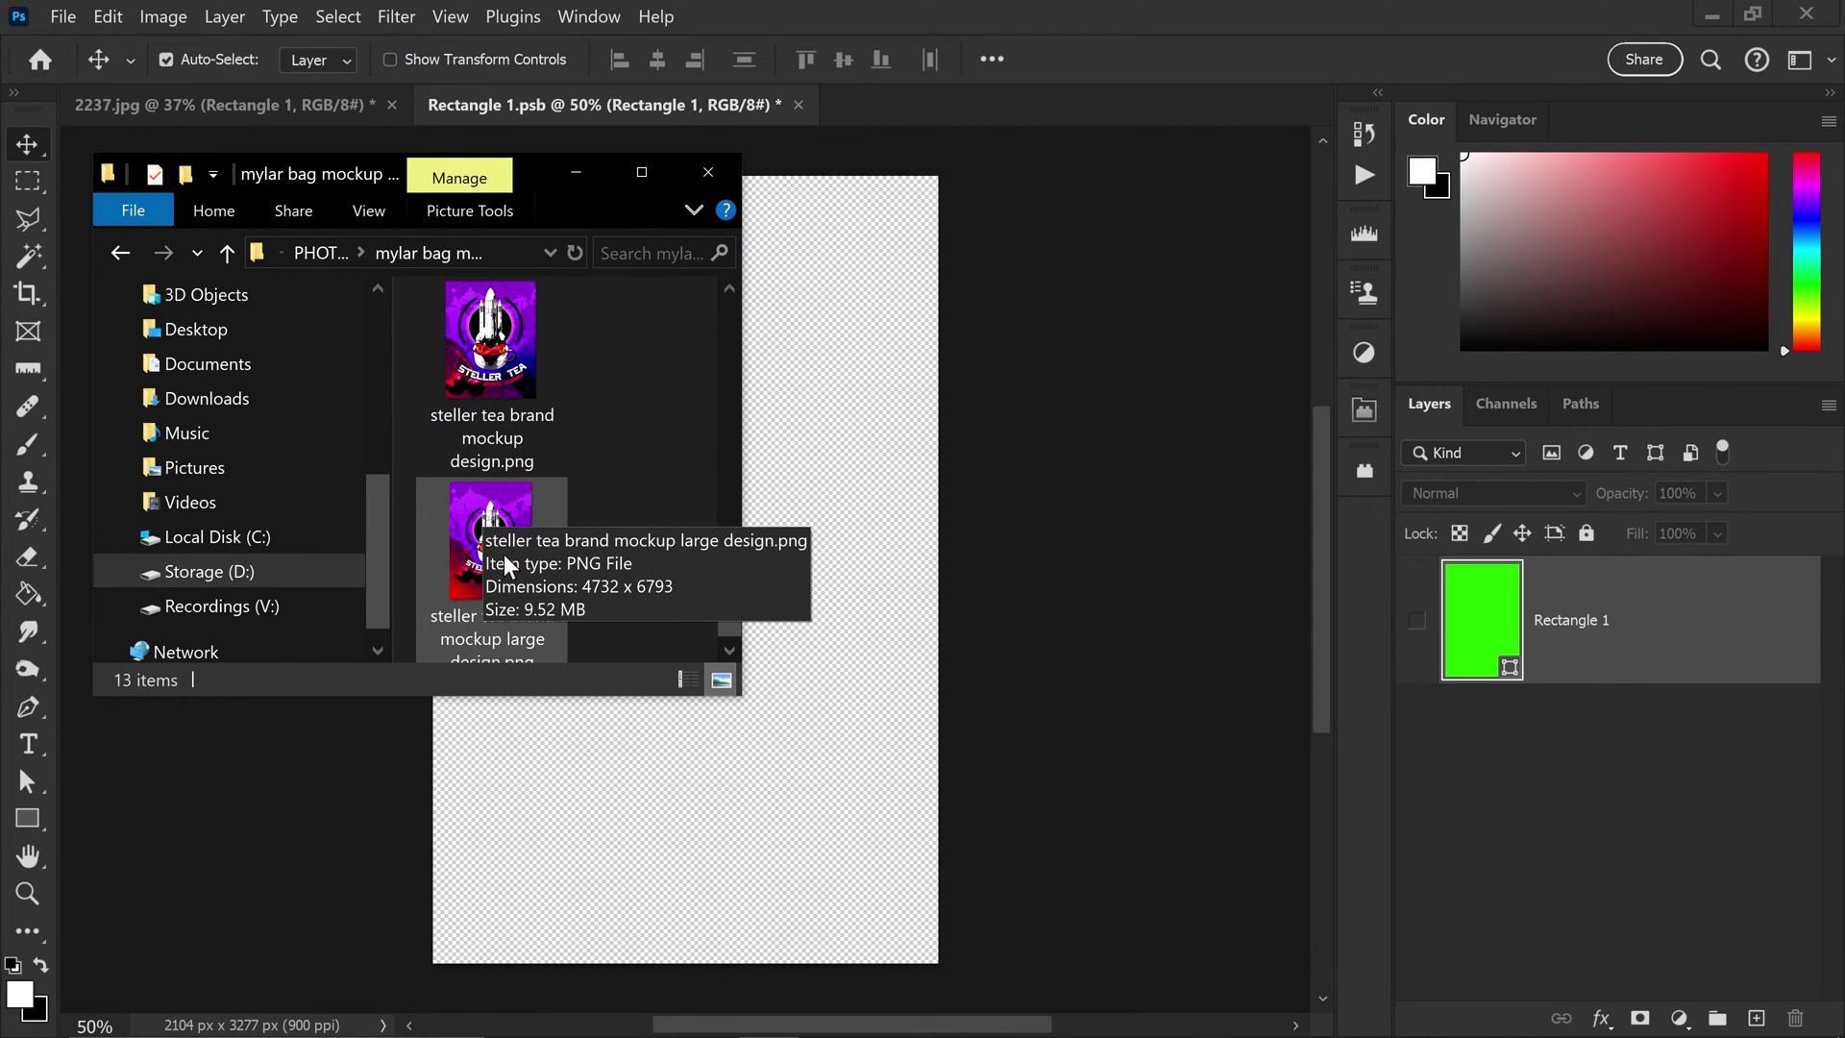
{"action": "left_click_drag", "start_coordinate": [492, 563], "coordinate": [818, 577]}
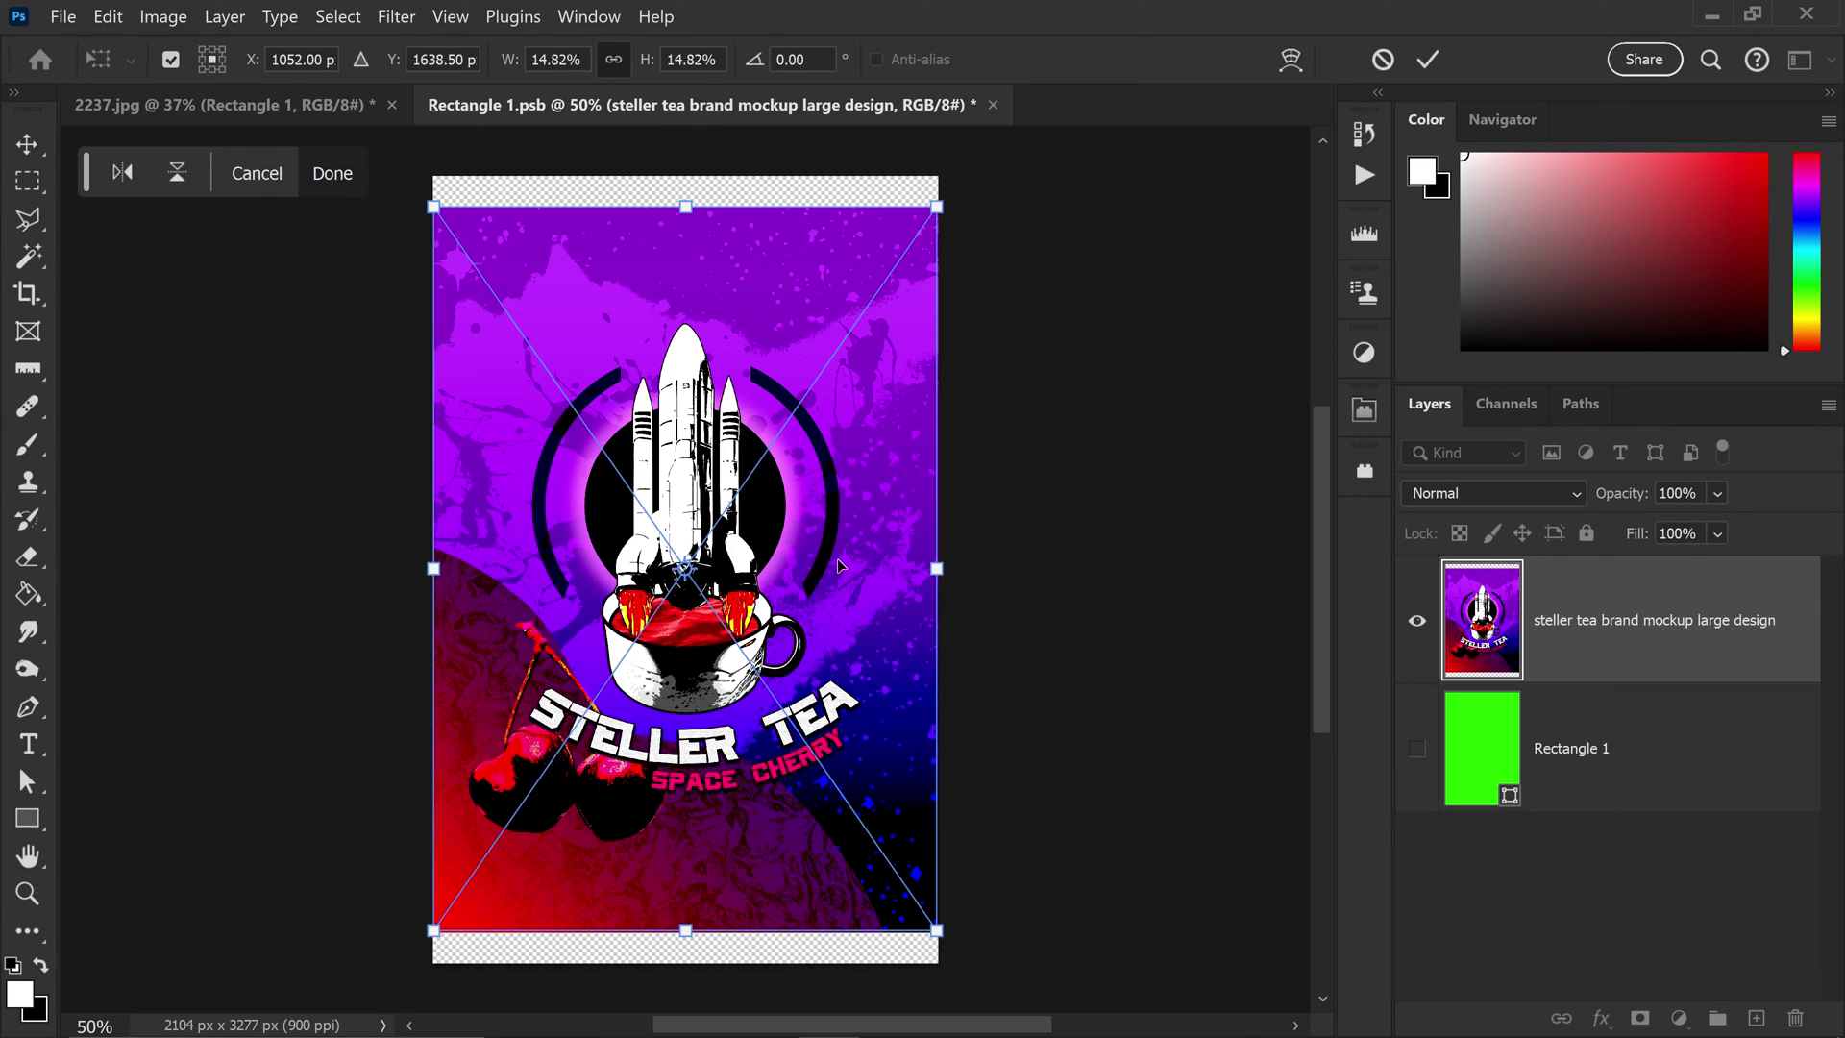
{"action": "left_click_drag", "start_coordinate": [939, 570], "coordinate": [959, 569]}
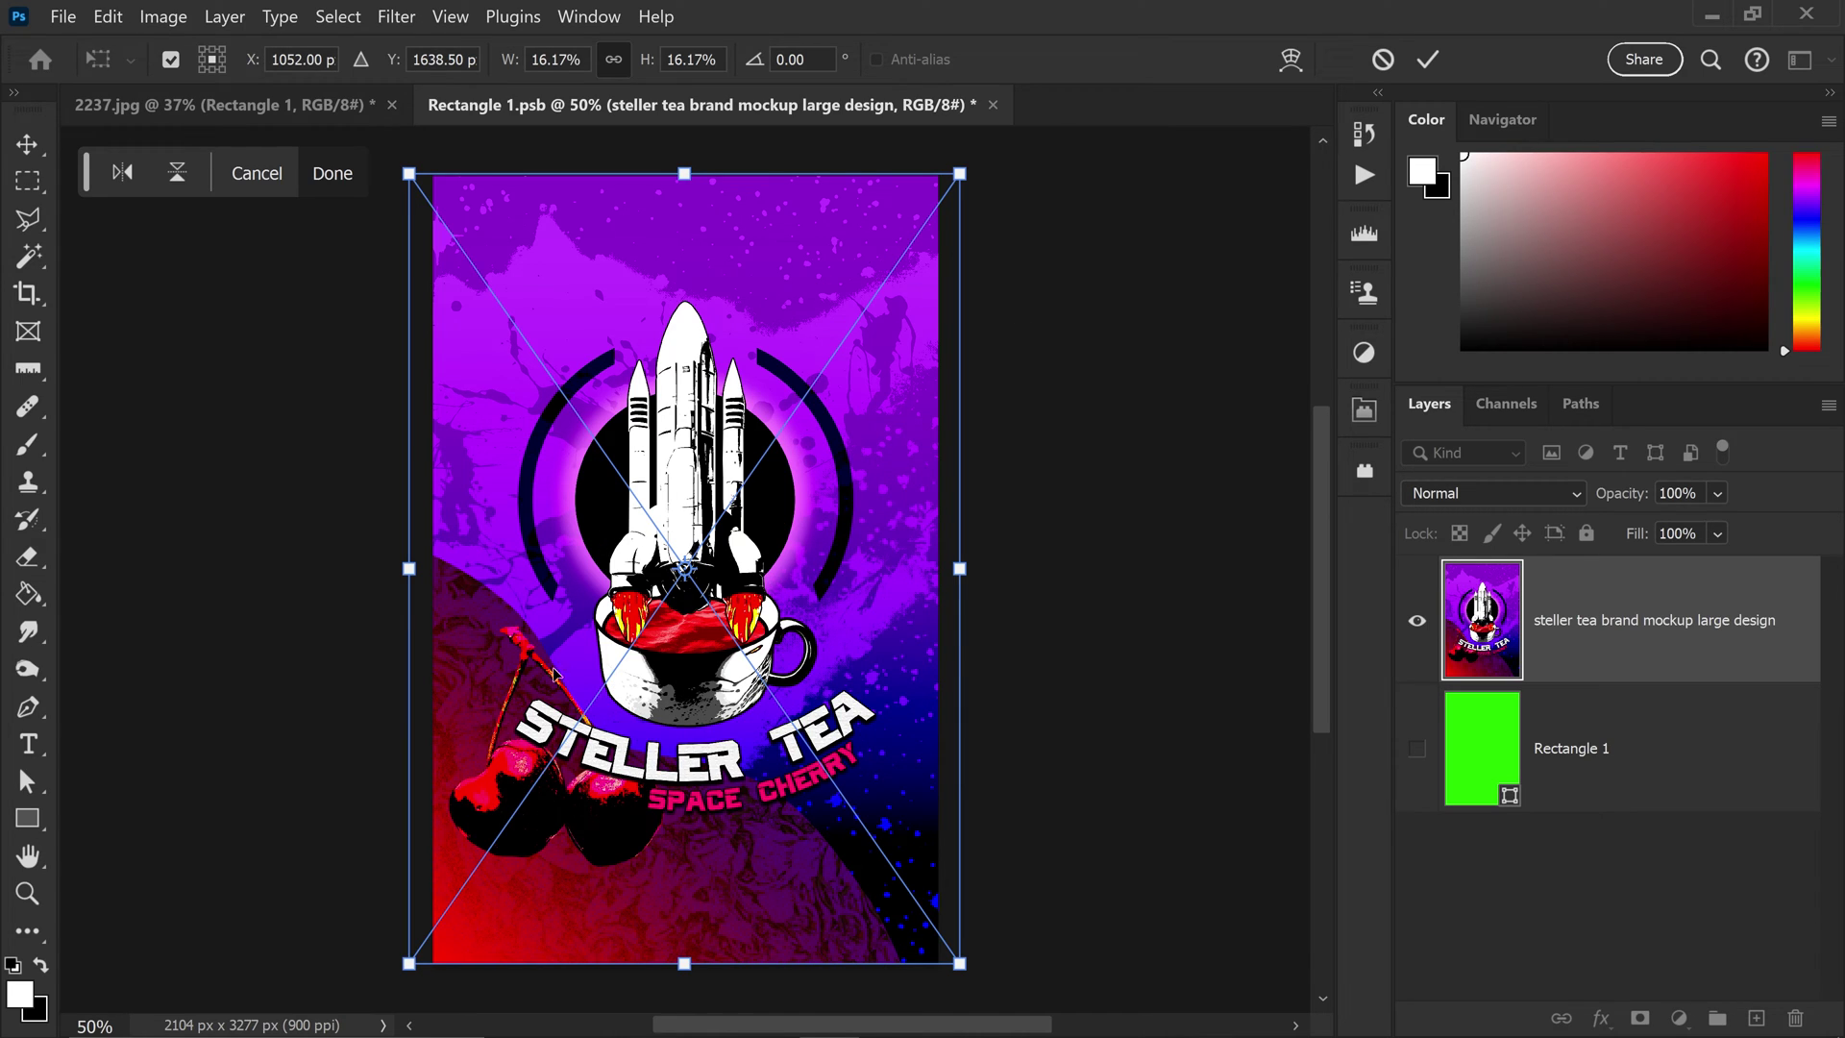
{"action": "left_click_drag", "start_coordinate": [963, 569], "coordinate": [967, 568]}
{"action": "key", "text": "Return"}
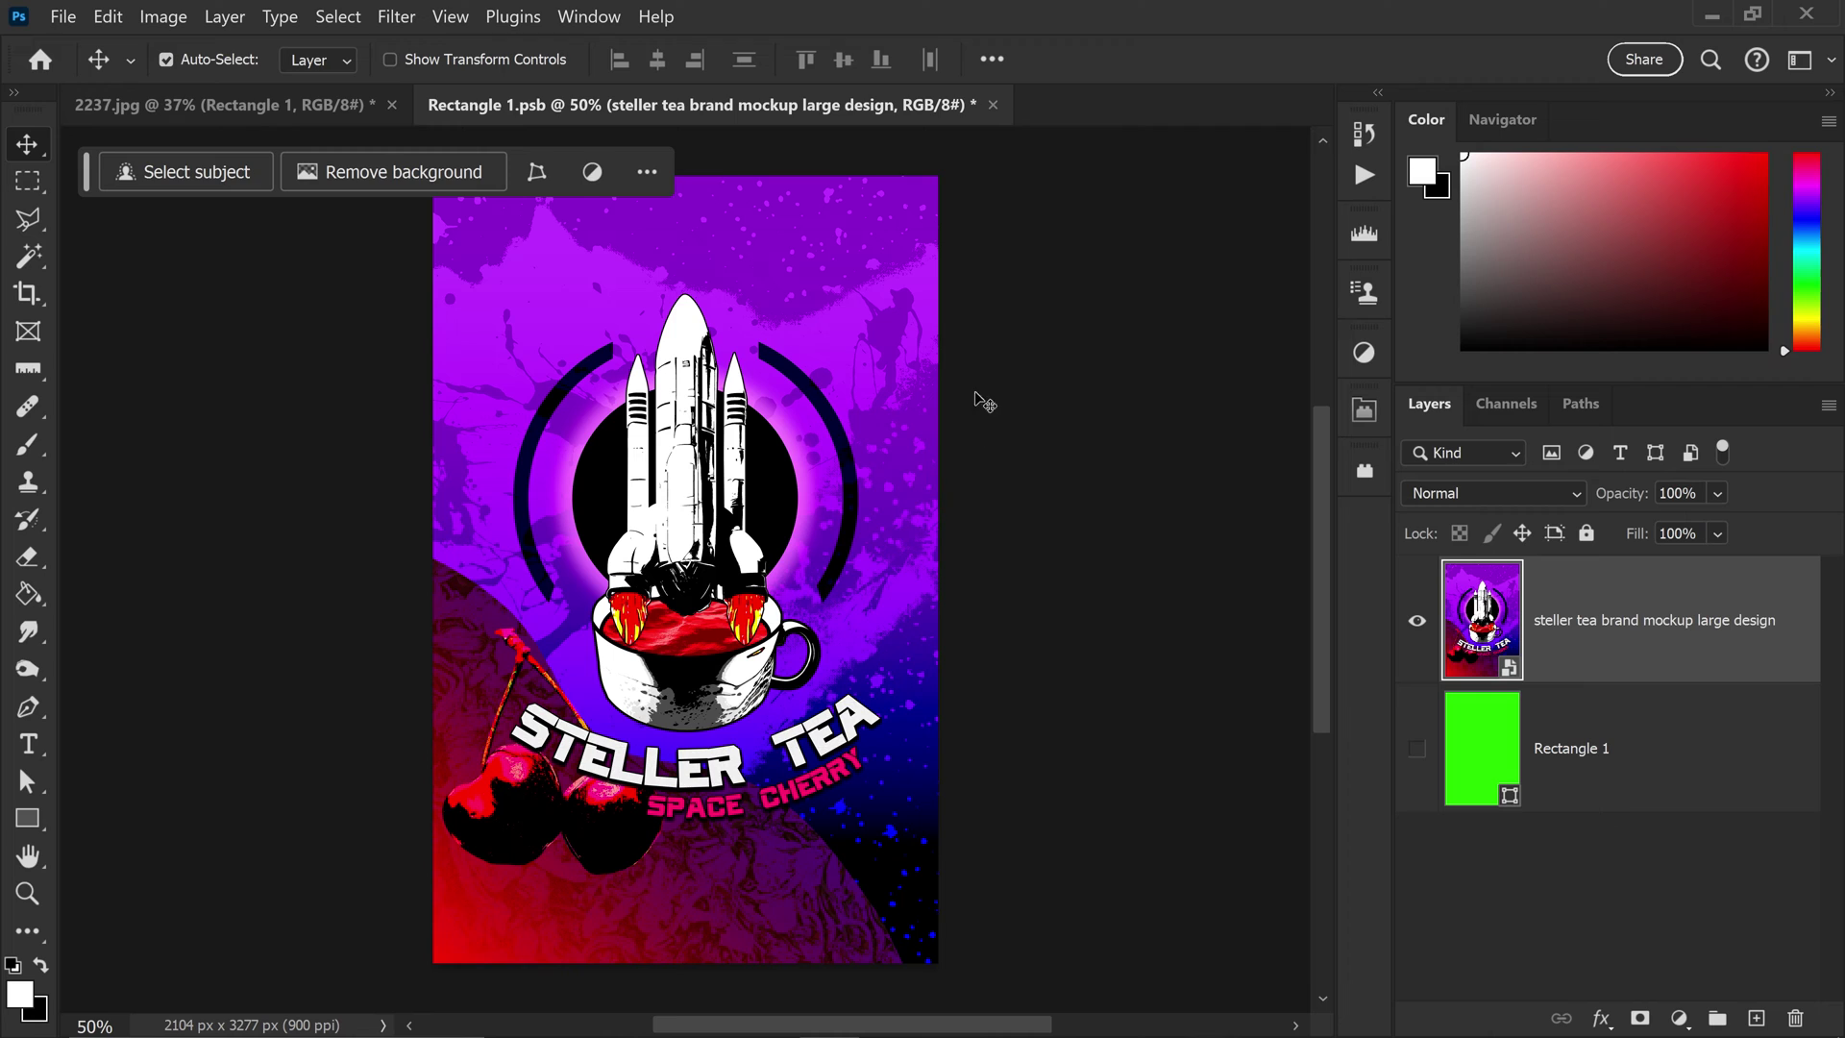
{"action": "left_click", "coordinate": [993, 106]}
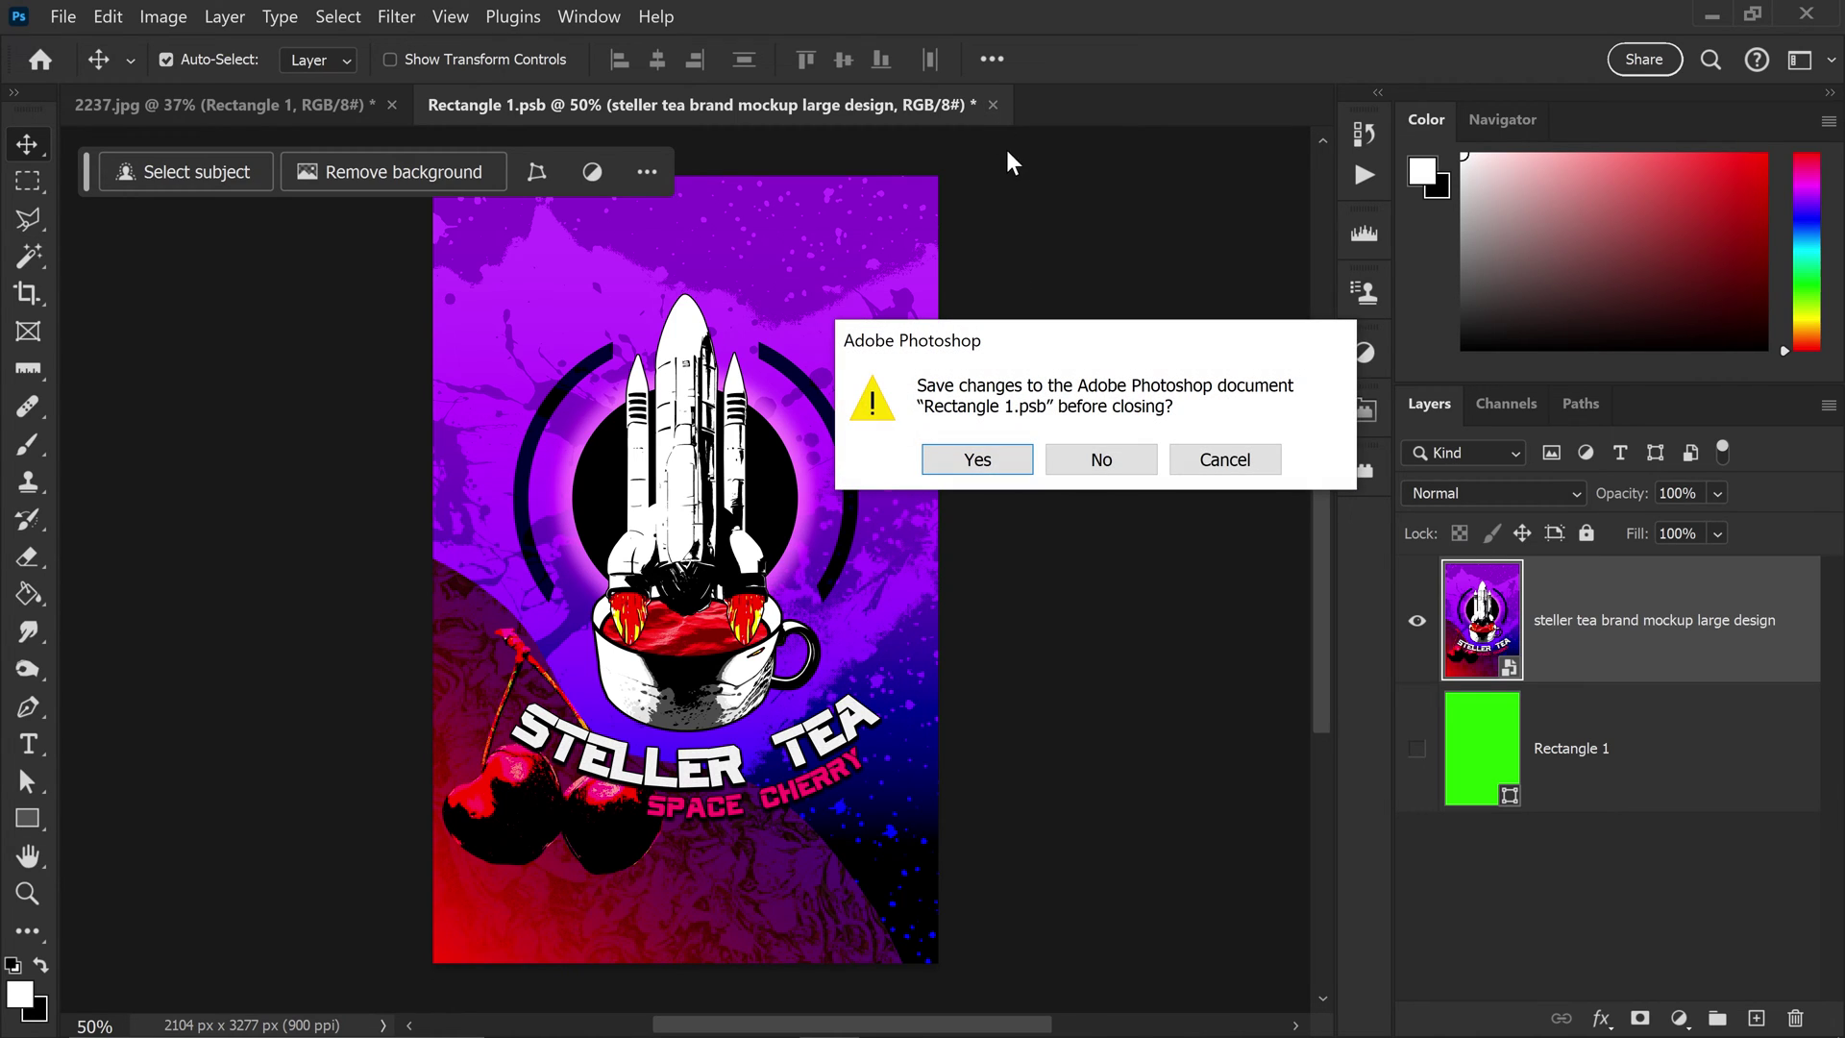
{"action": "left_click", "coordinate": [972, 459]}
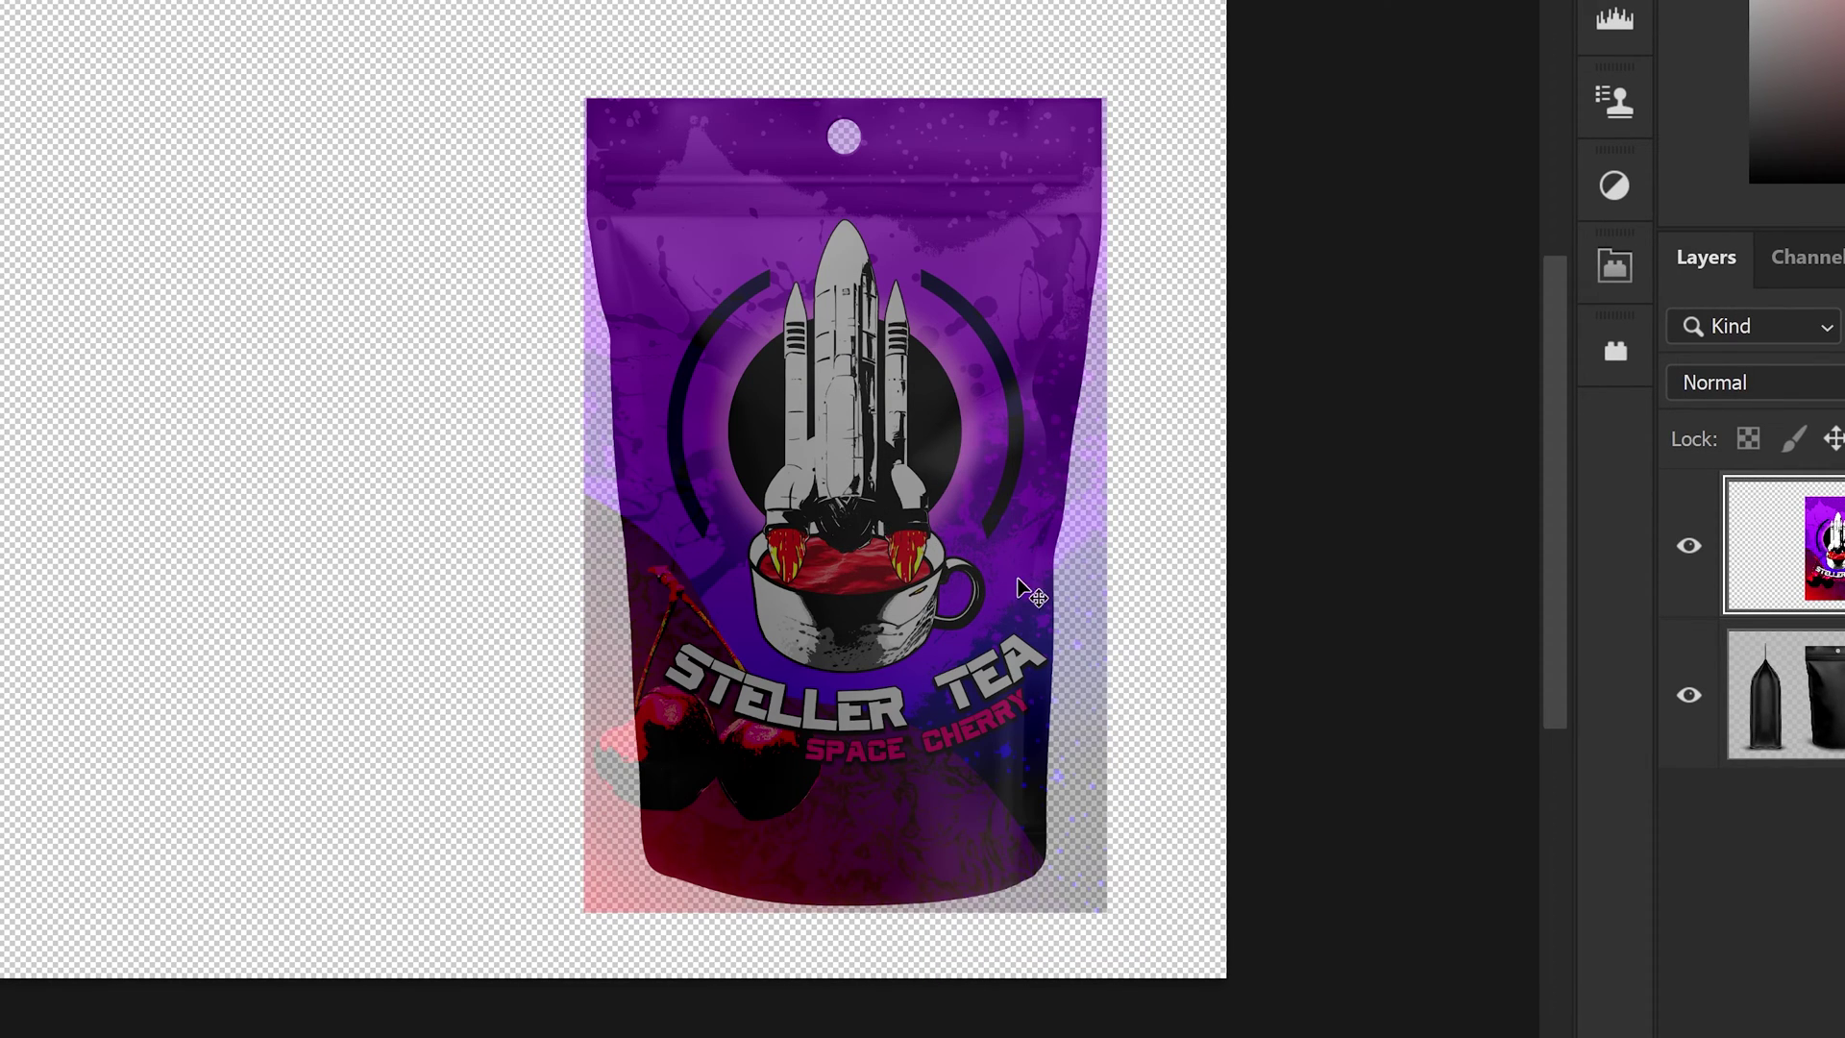
Warp the Rectangle 1 smart object, bringing its bottom corners and lower side handles in to match the pouch's tapered outline.
{"action": "key", "text": "ctrl+t"}
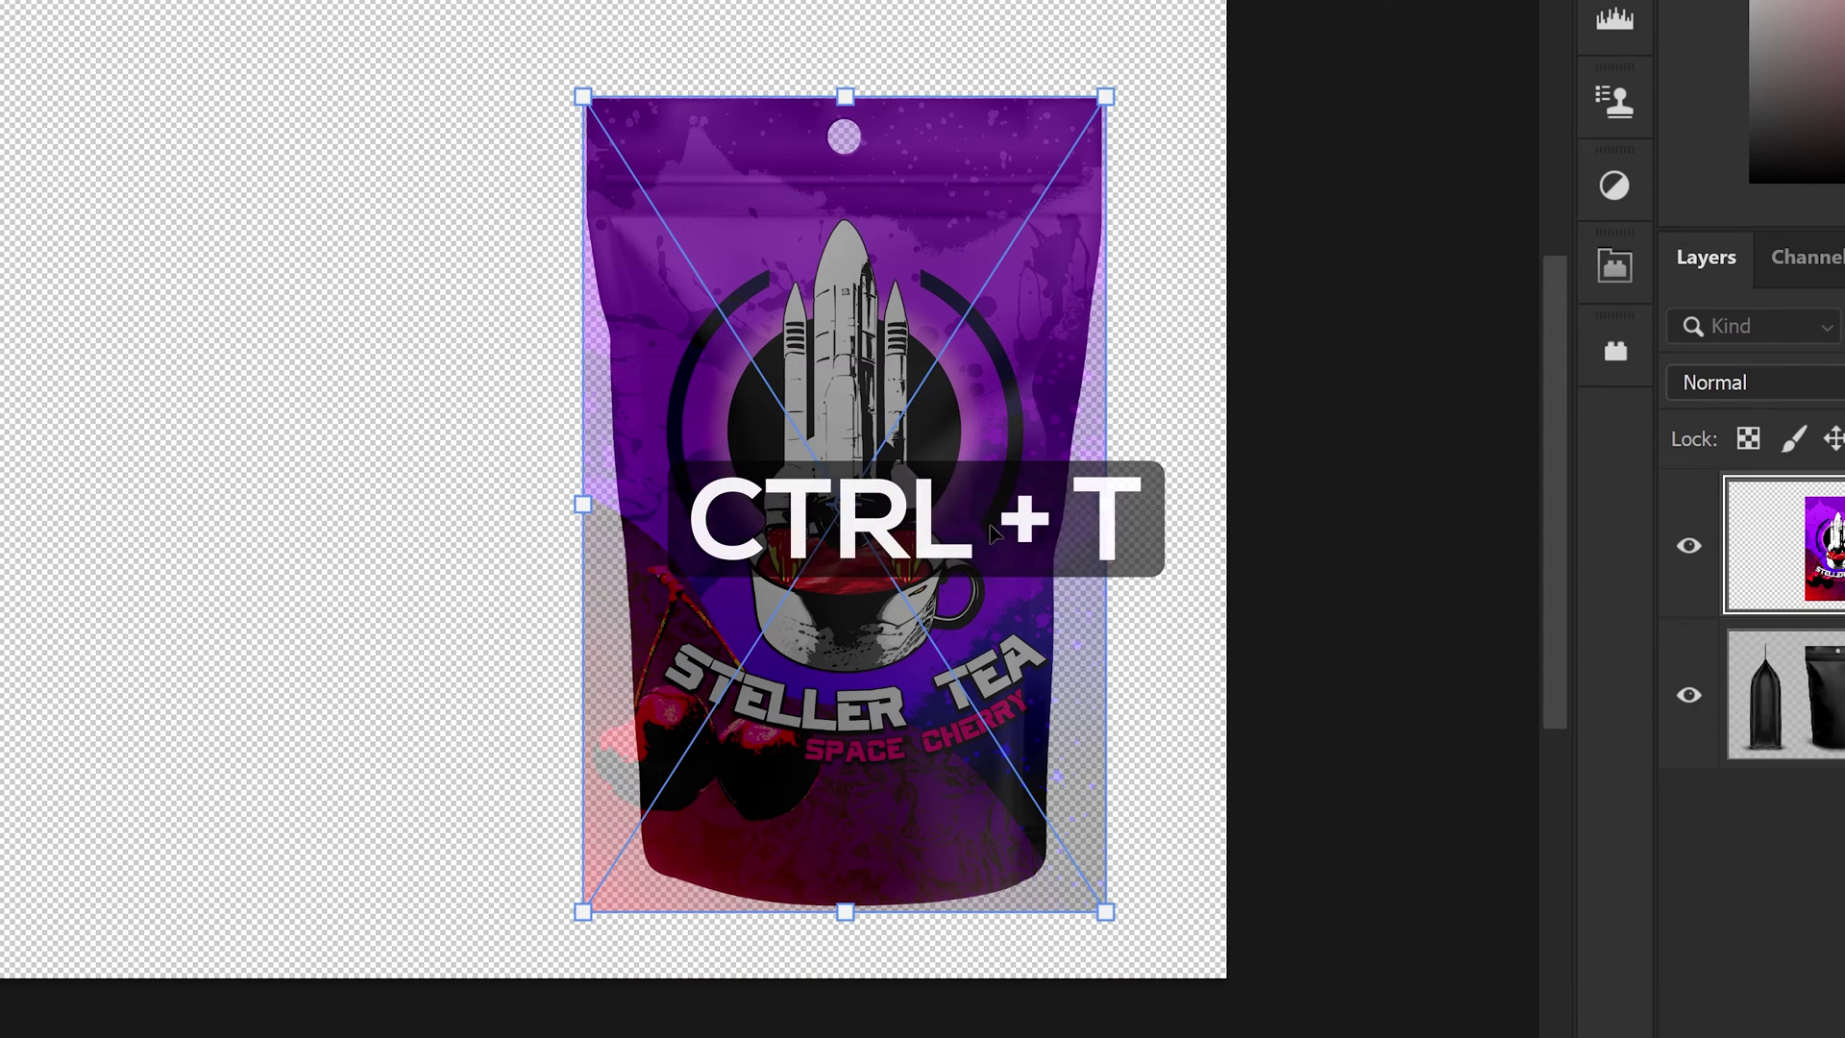
{"action": "right_click", "coordinate": [835, 305]}
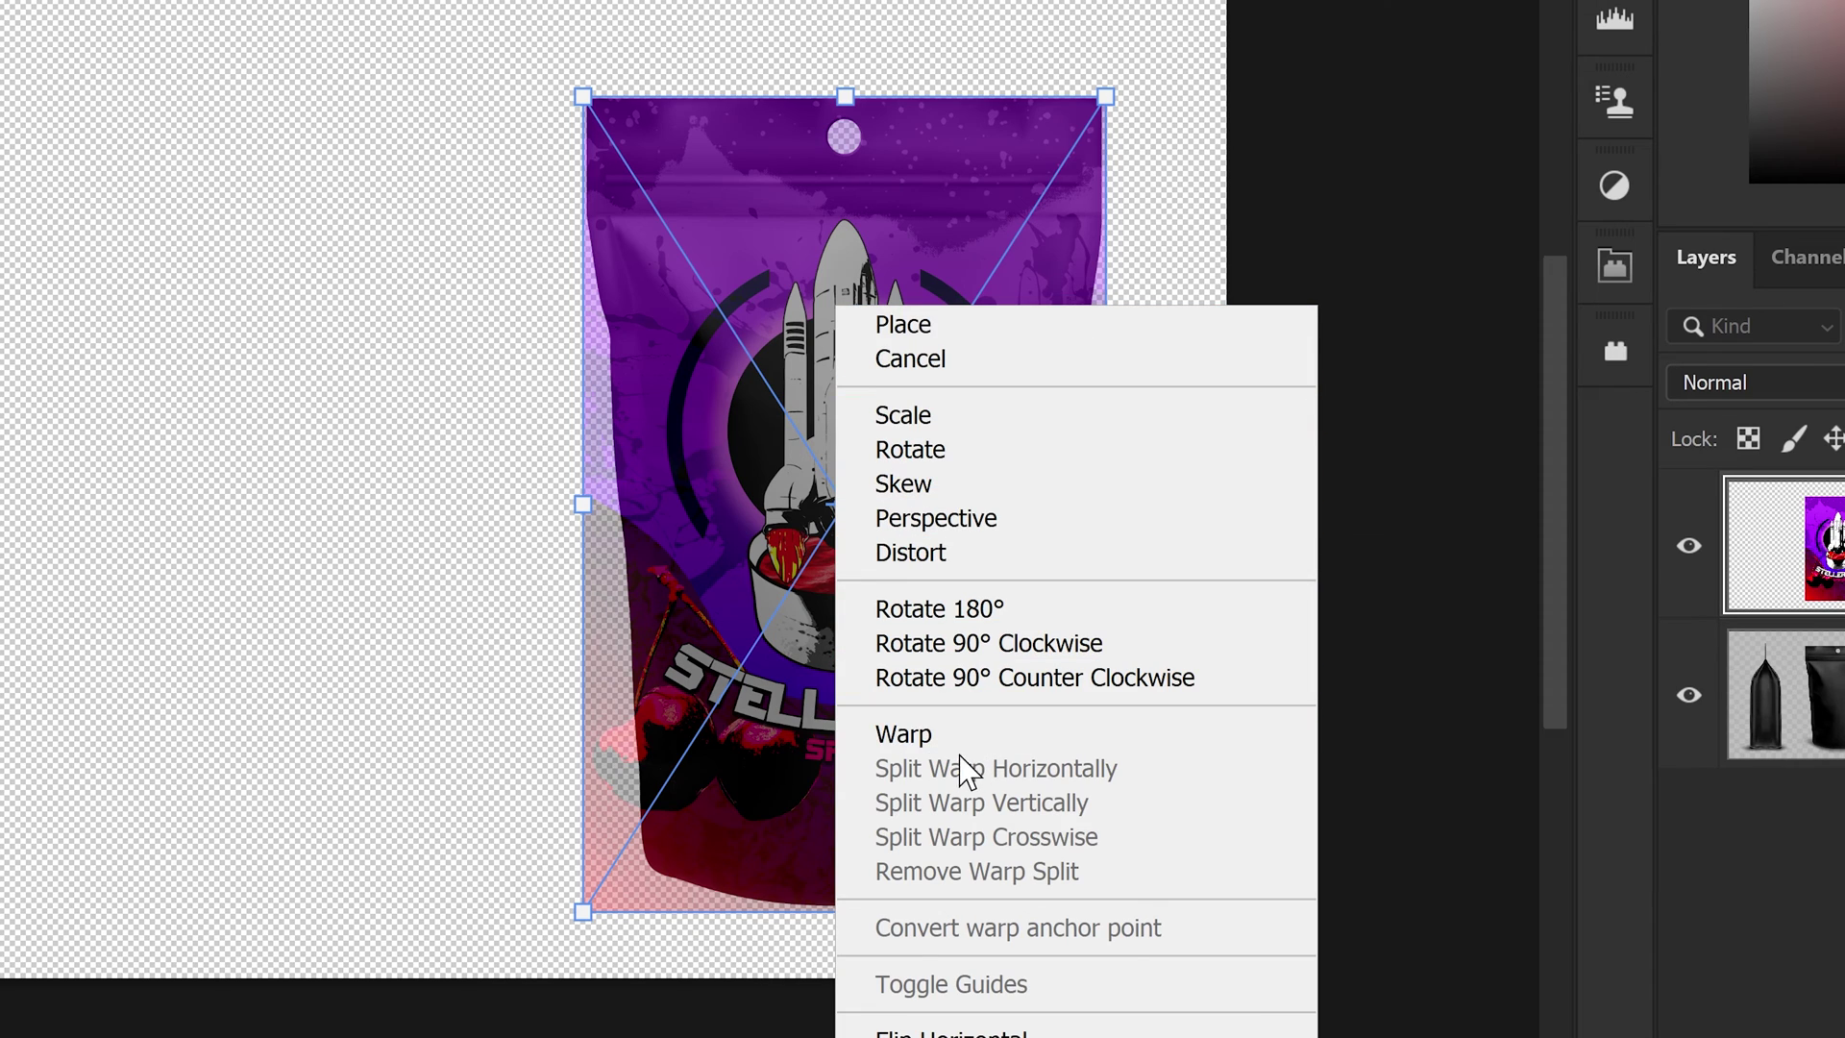
{"action": "left_click", "coordinate": [921, 740]}
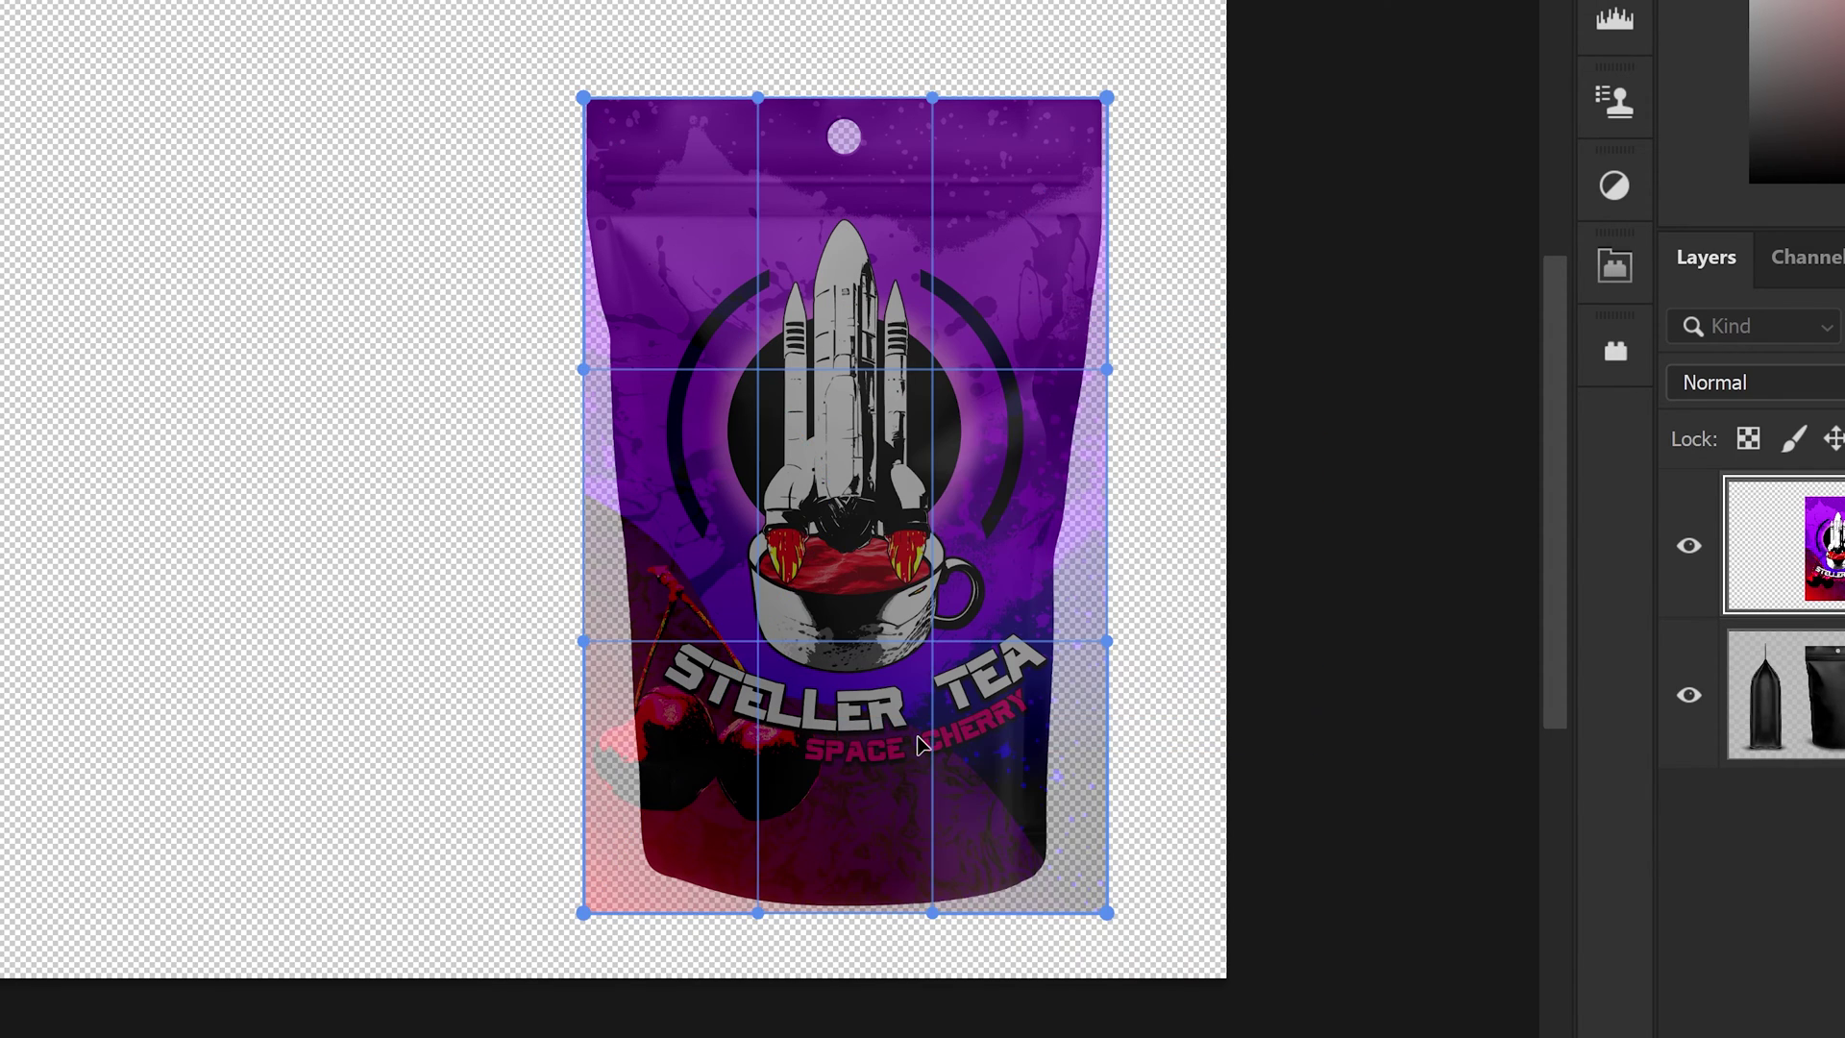
{"action": "left_click_drag", "start_coordinate": [1108, 925], "coordinate": [1042, 908]}
{"action": "left_click_drag", "start_coordinate": [1111, 644], "coordinate": [1063, 642]}
{"action": "left_click_drag", "start_coordinate": [583, 913], "coordinate": [651, 882]}
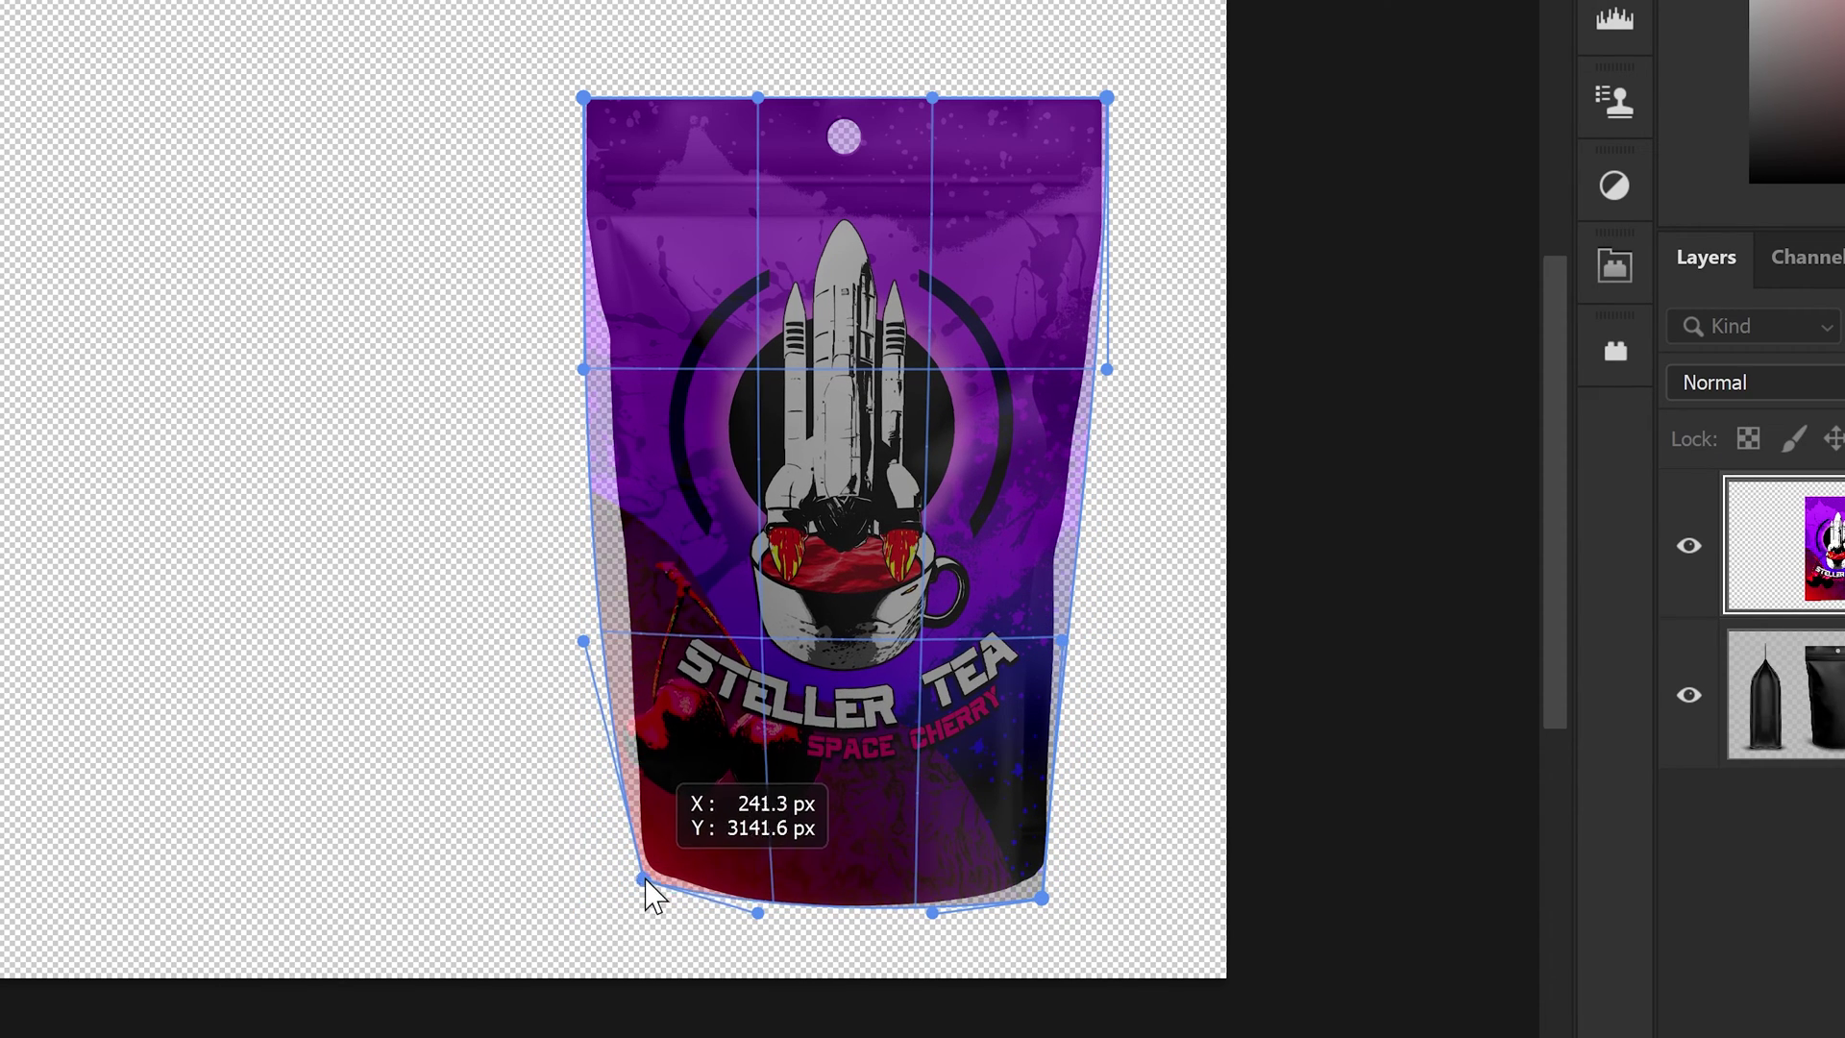
{"action": "left_click_drag", "start_coordinate": [588, 656], "coordinate": [620, 658]}
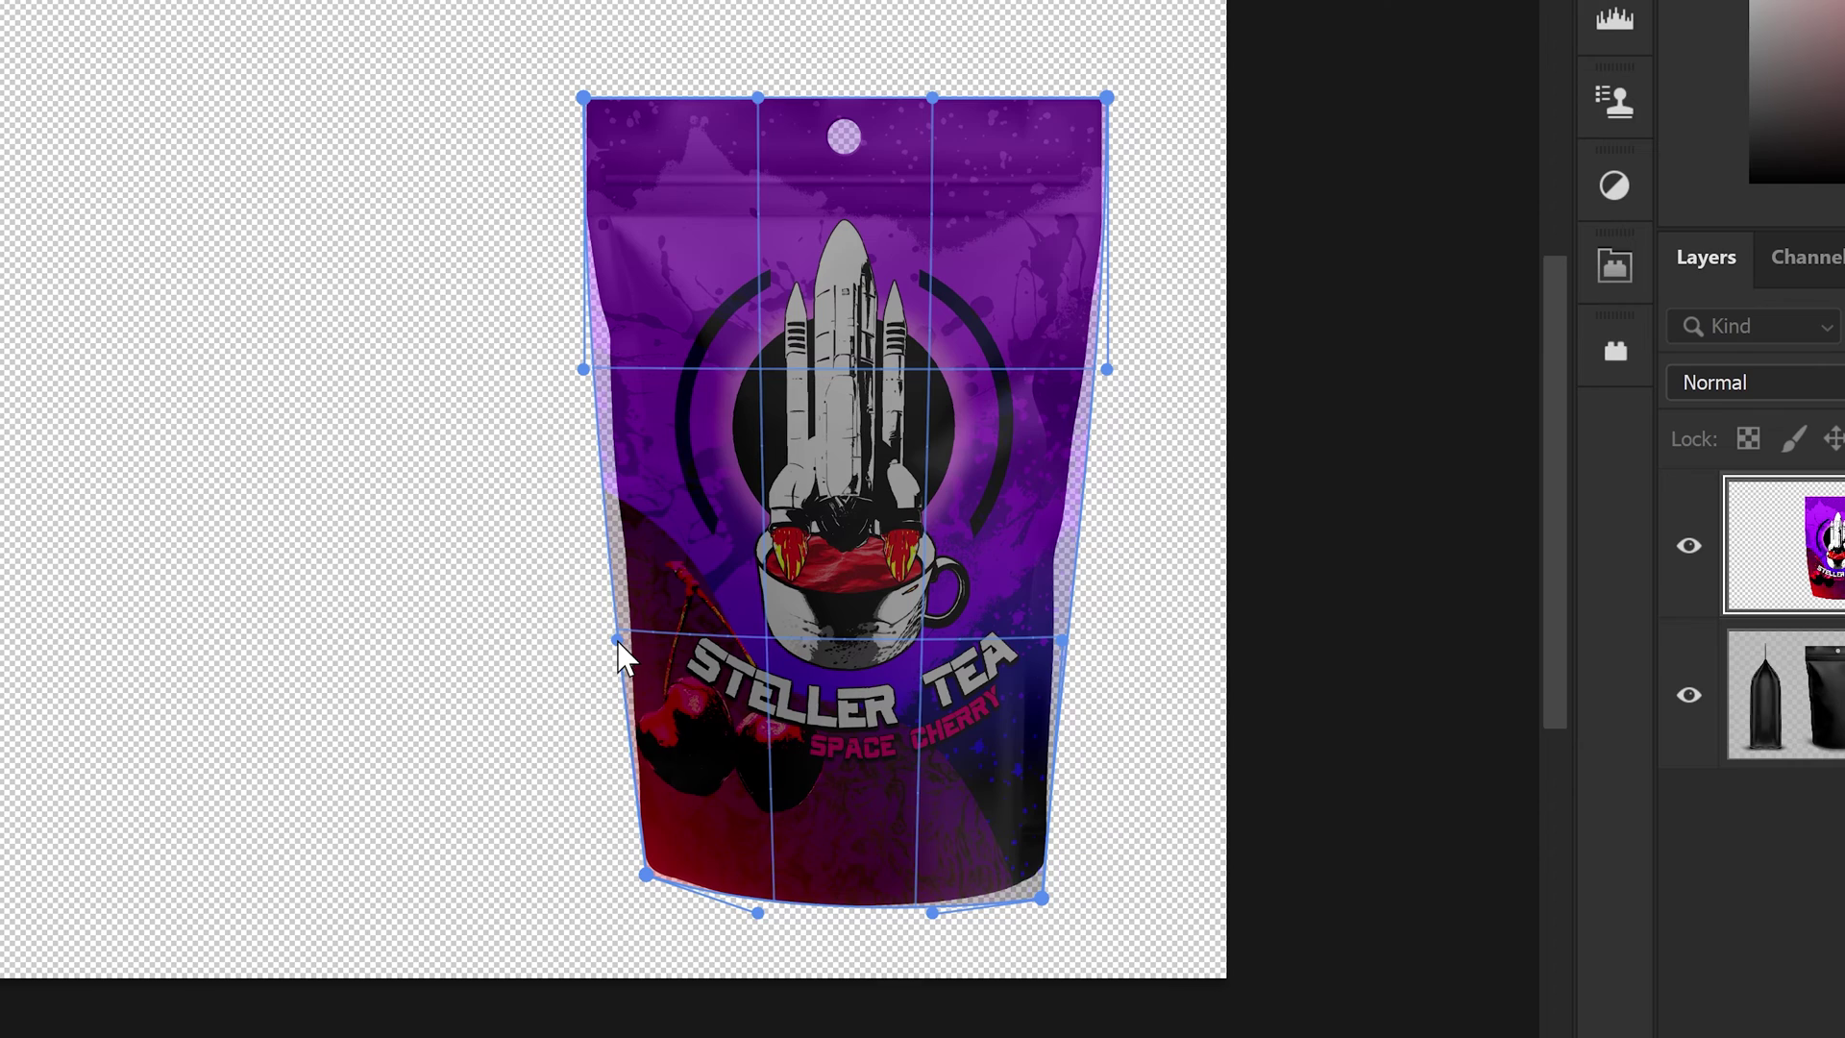
{"action": "left_click_drag", "start_coordinate": [647, 875], "coordinate": [642, 874]}
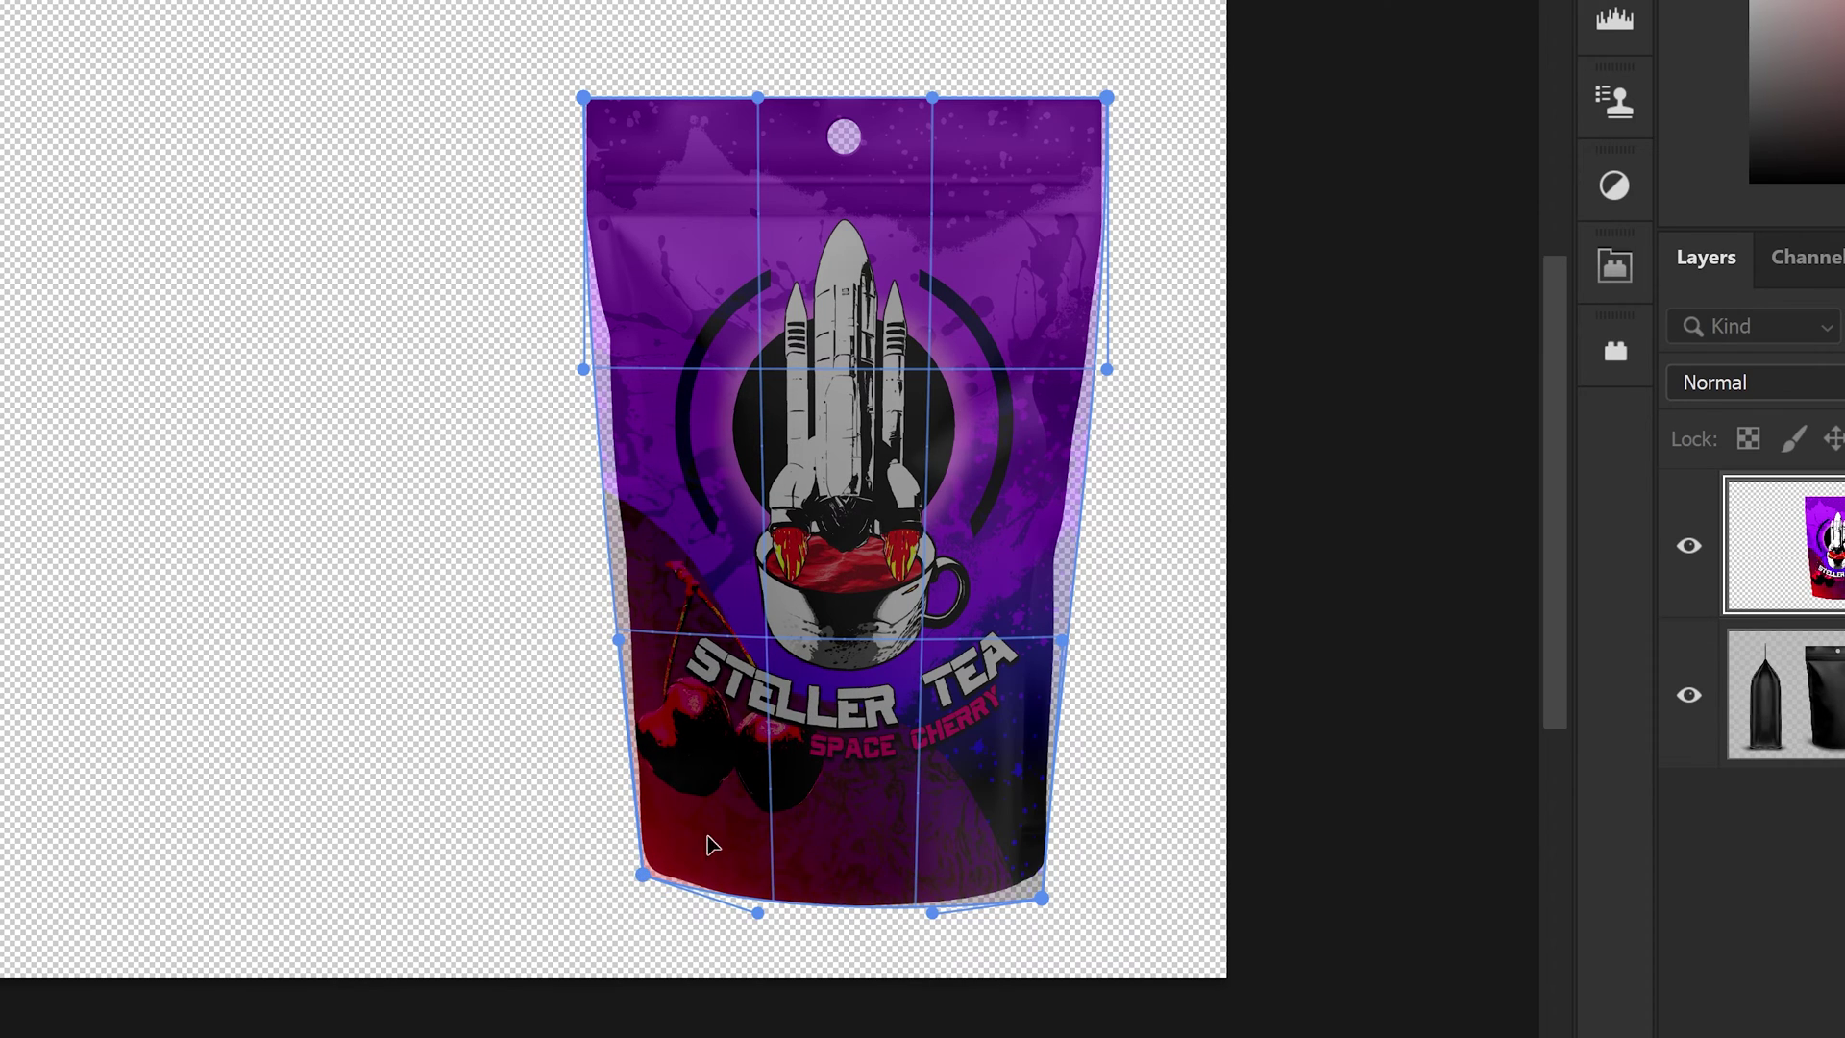
Refine the warp's lower-right corner, bottom-edge curve and upper side handles so they follow the pouch's outline.
{"action": "left_click_drag", "start_coordinate": [1041, 899], "coordinate": [1049, 886]}
{"action": "left_click_drag", "start_coordinate": [933, 914], "coordinate": [930, 919]}
{"action": "left_click_drag", "start_coordinate": [757, 913], "coordinate": [749, 920]}
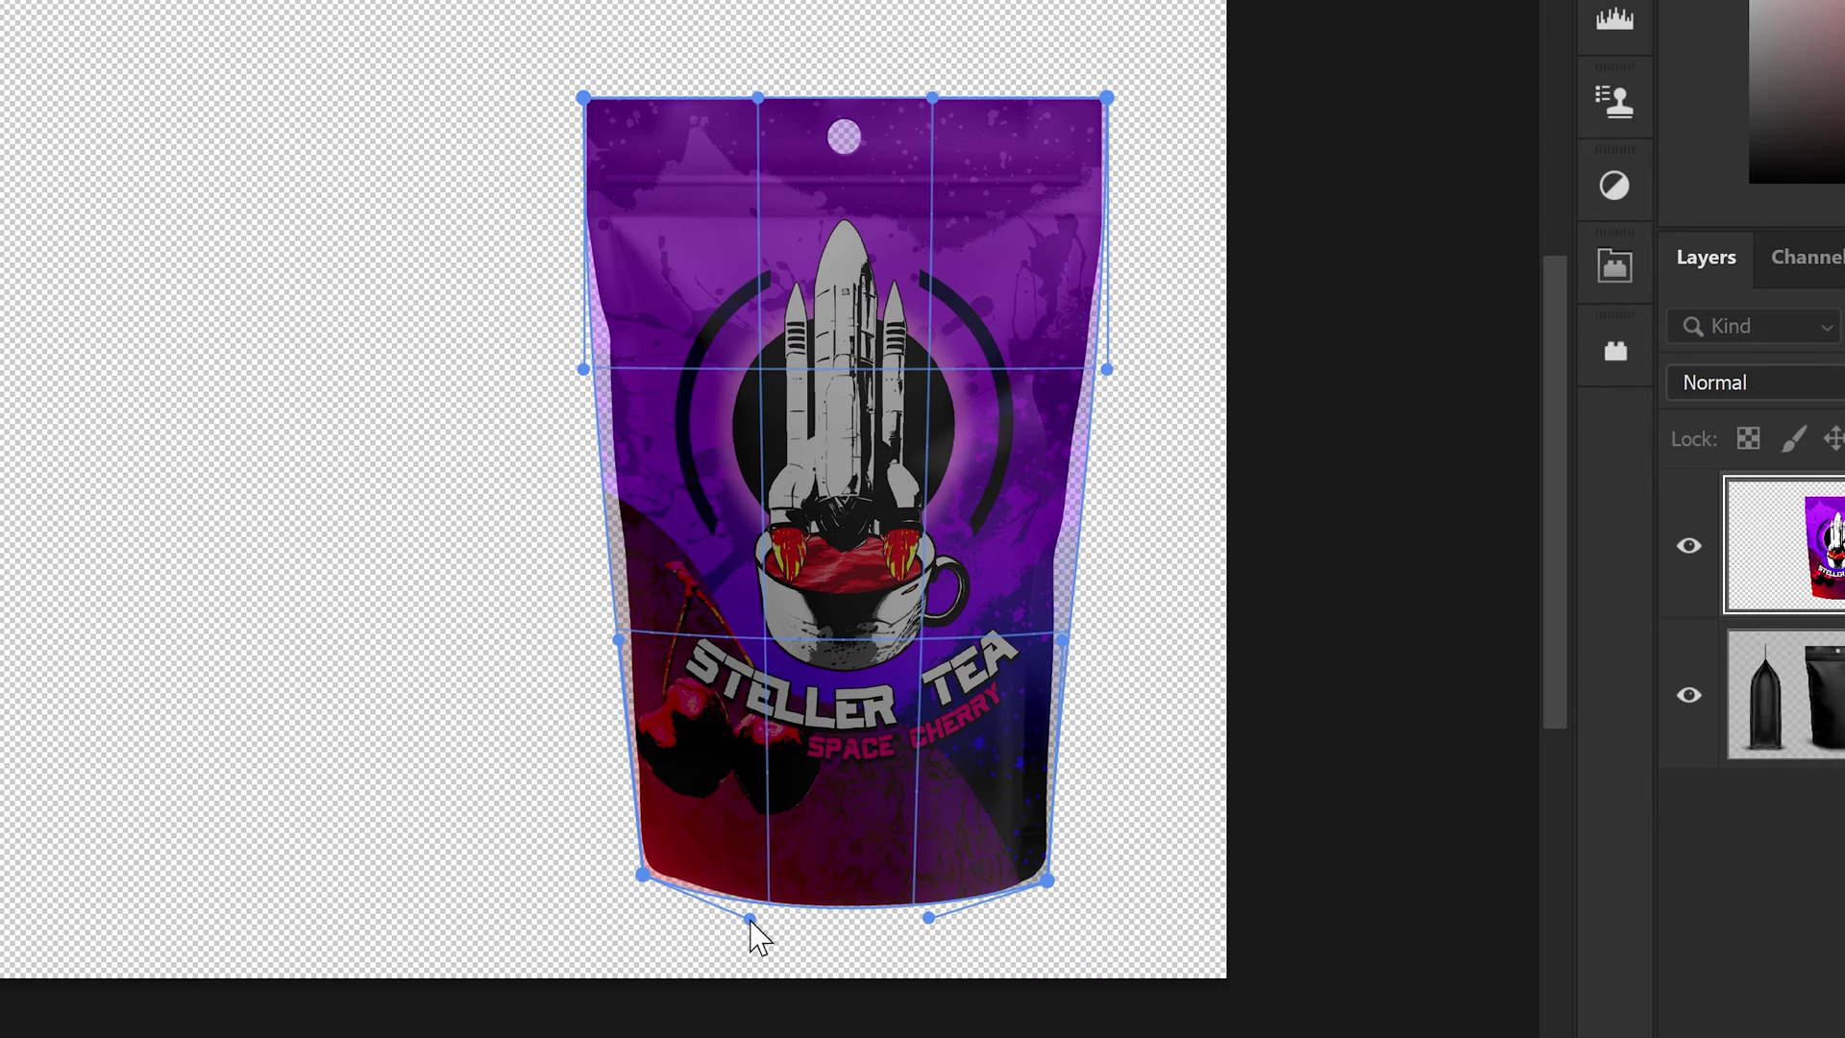
{"action": "left_click_drag", "start_coordinate": [1106, 369], "coordinate": [1096, 371]}
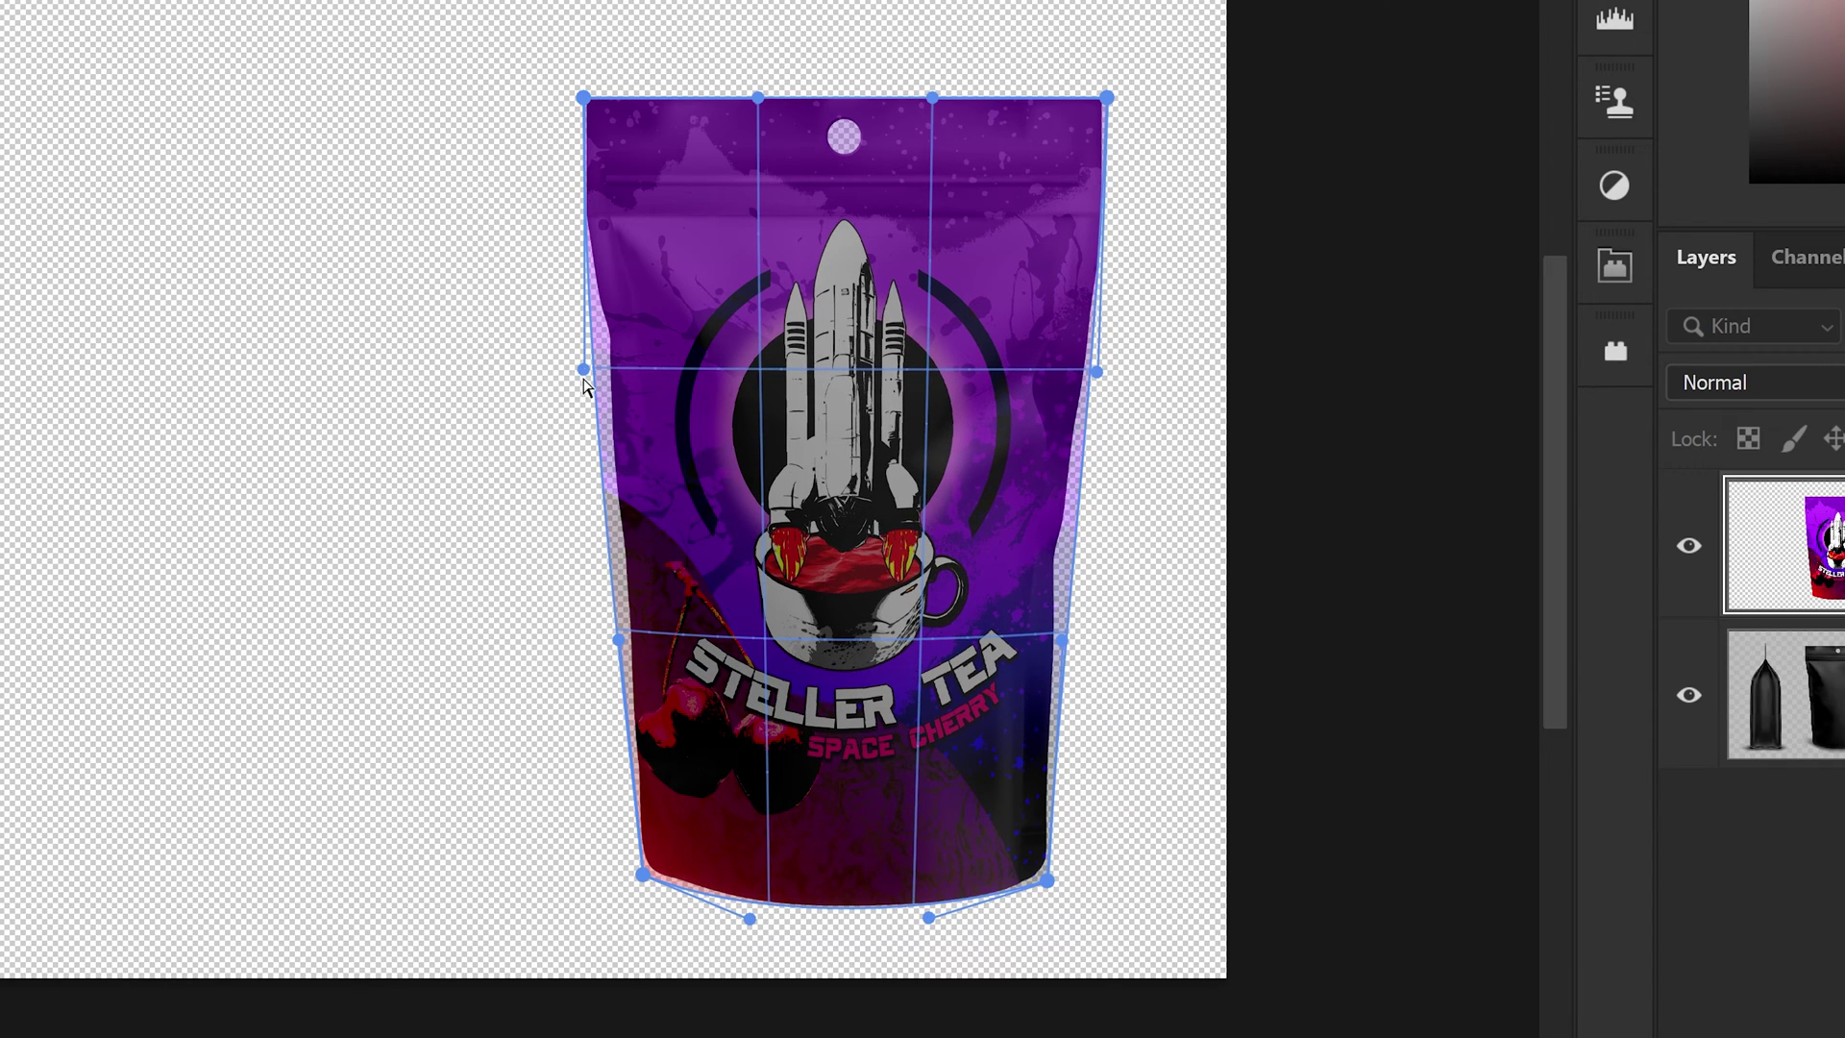
{"action": "left_click_drag", "start_coordinate": [584, 381], "coordinate": [598, 363]}
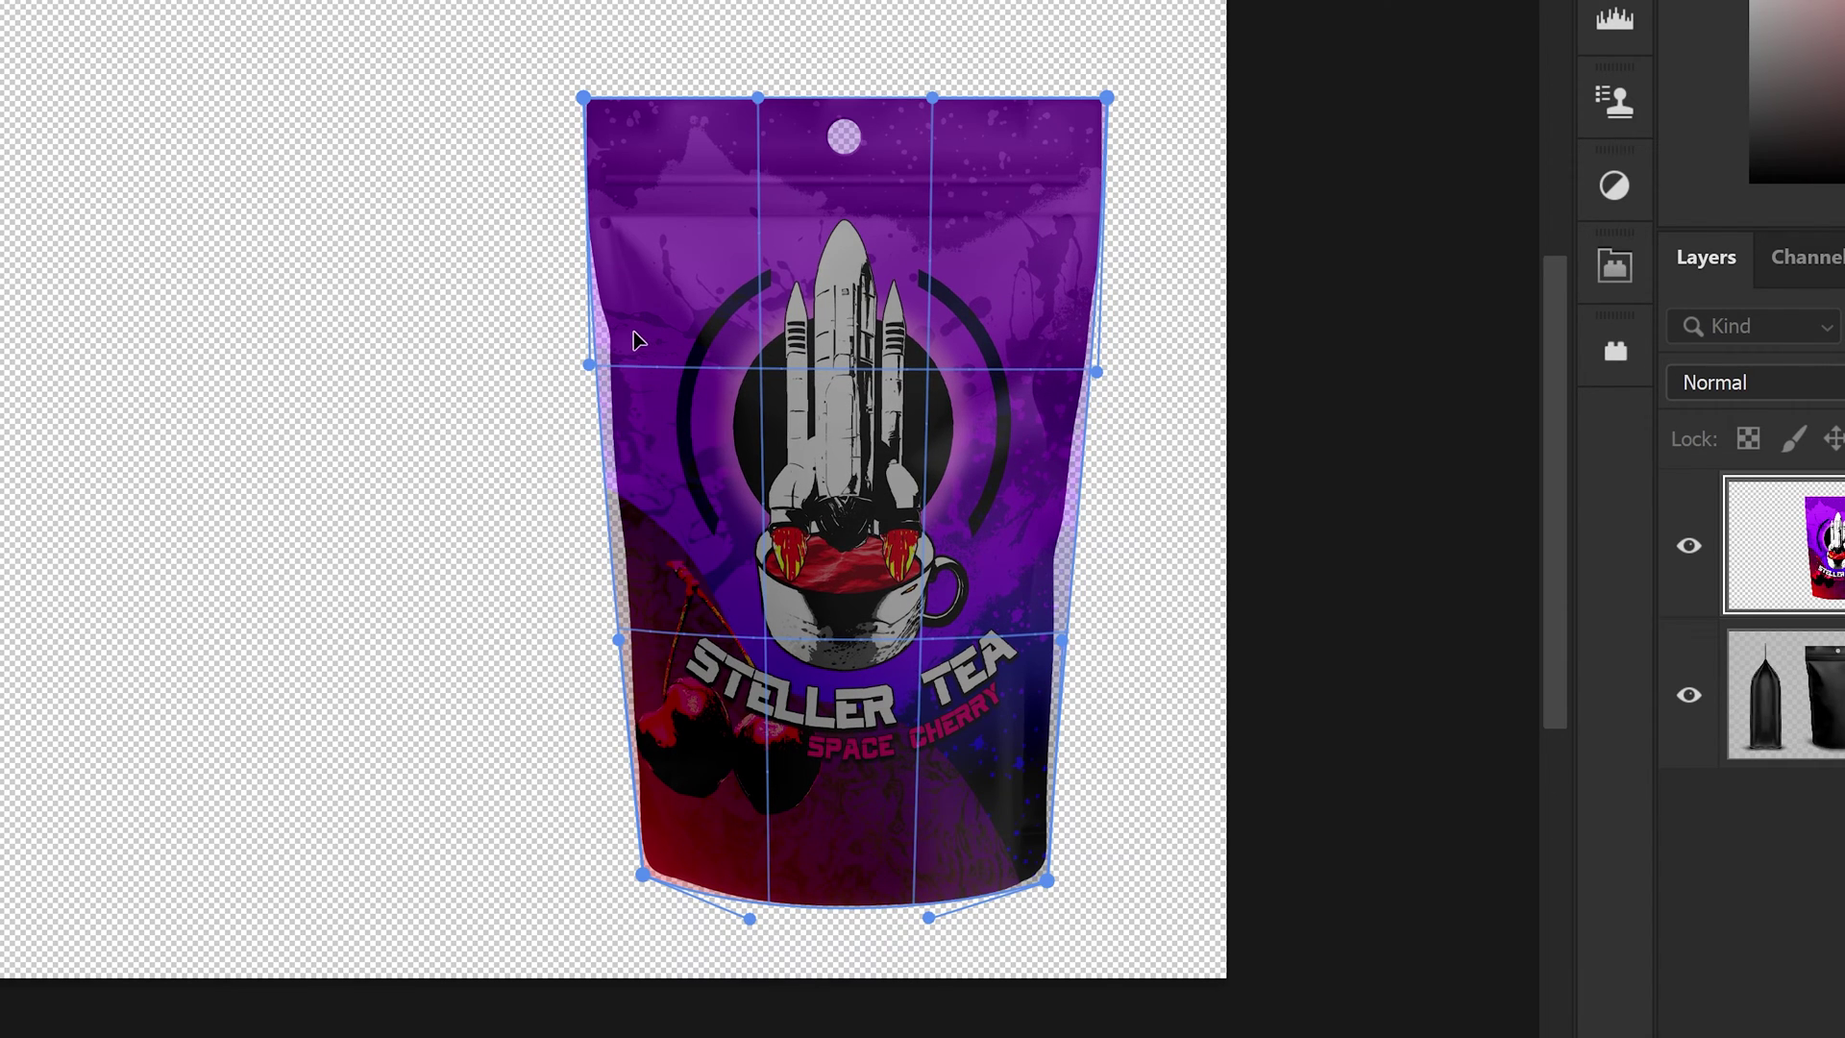
Split the warp horizontally at the notch in the pouch's upper-left edge and fit the new anchor and its handle to the edge.
{"action": "scroll", "coordinate": [590, 341], "scroll_direction": "up", "scroll_amount": 5}
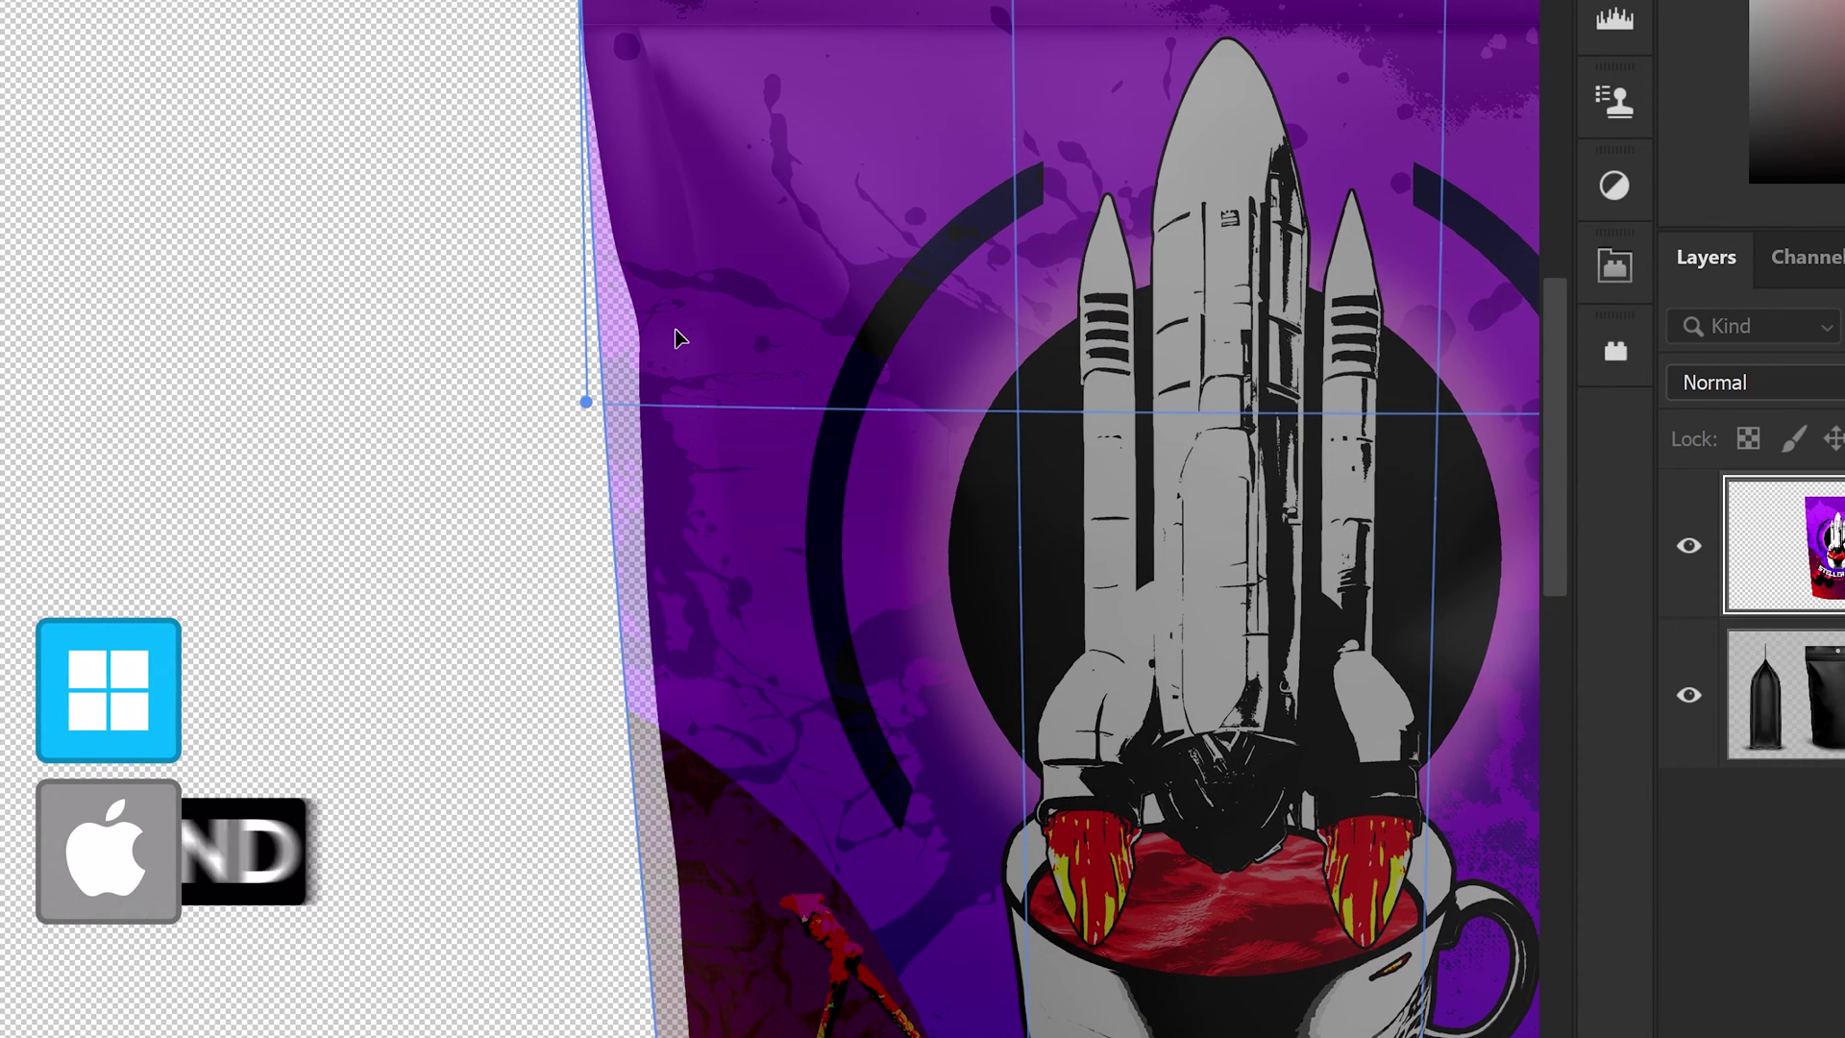
{"action": "key", "text": "ctrl"}
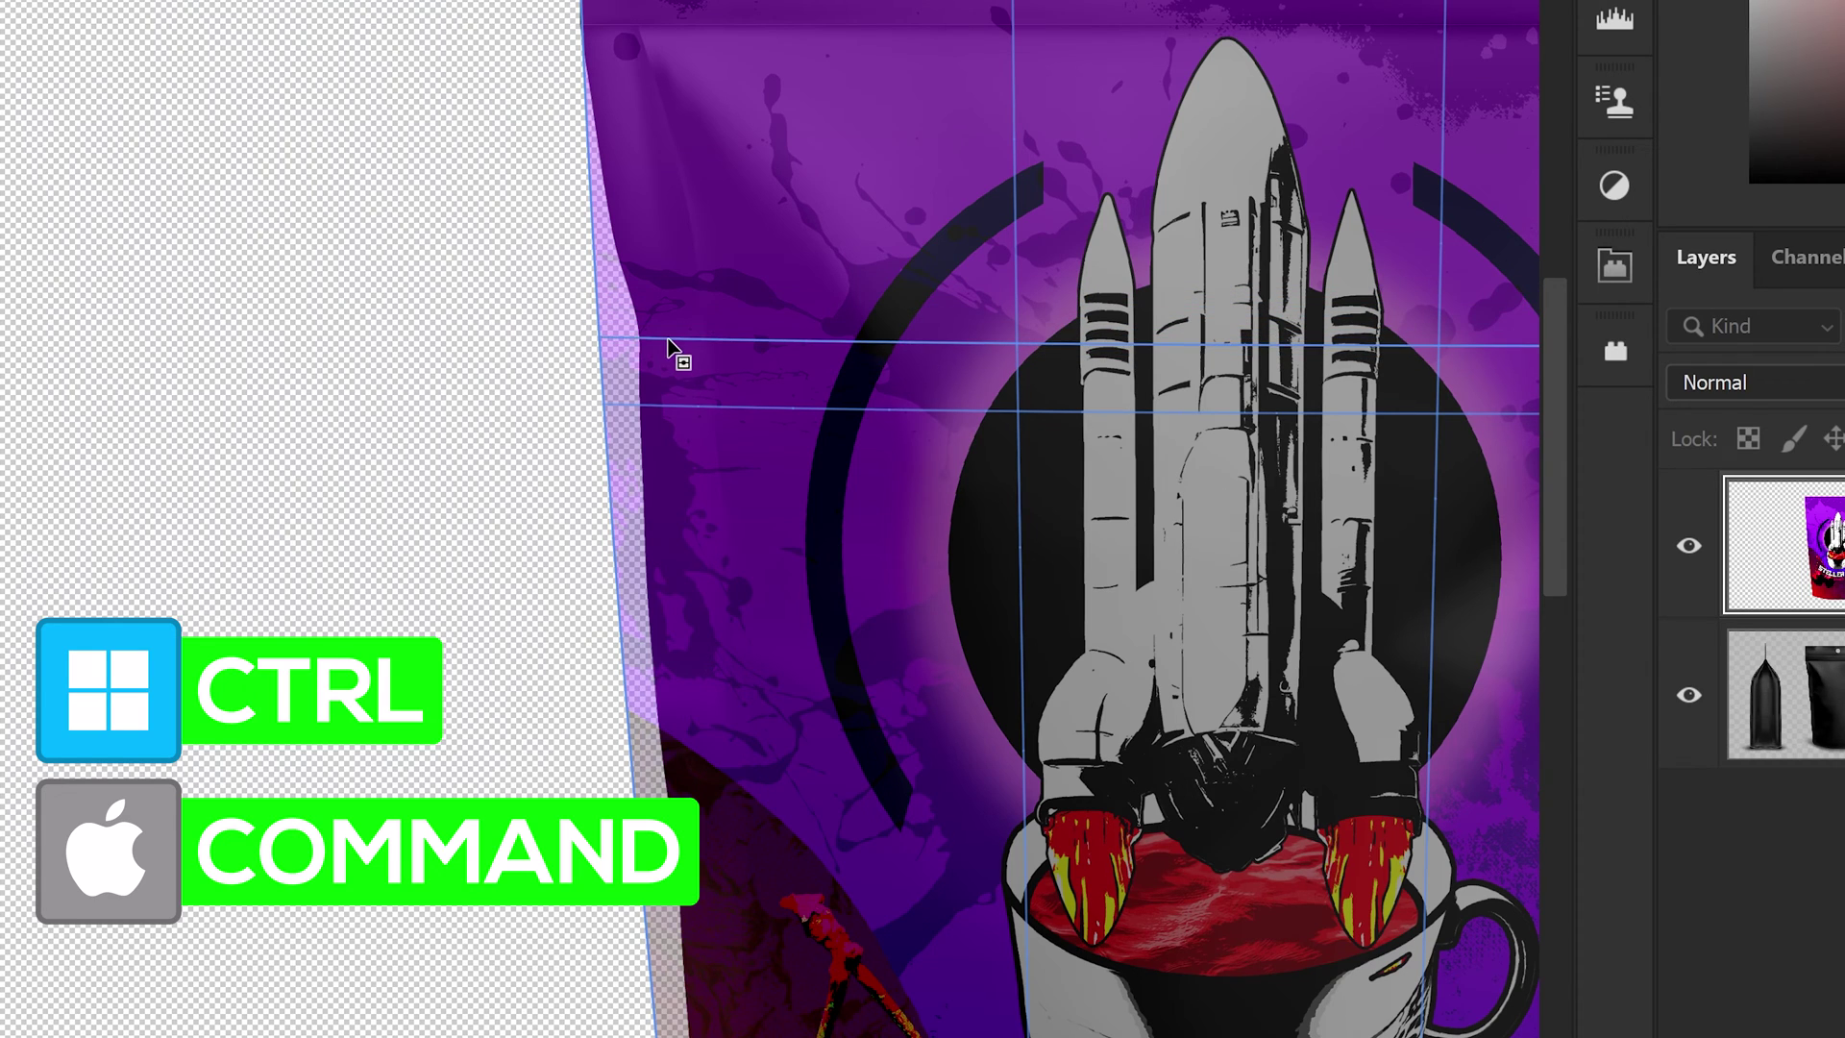
{"action": "left_click", "coordinate": [650, 339]}
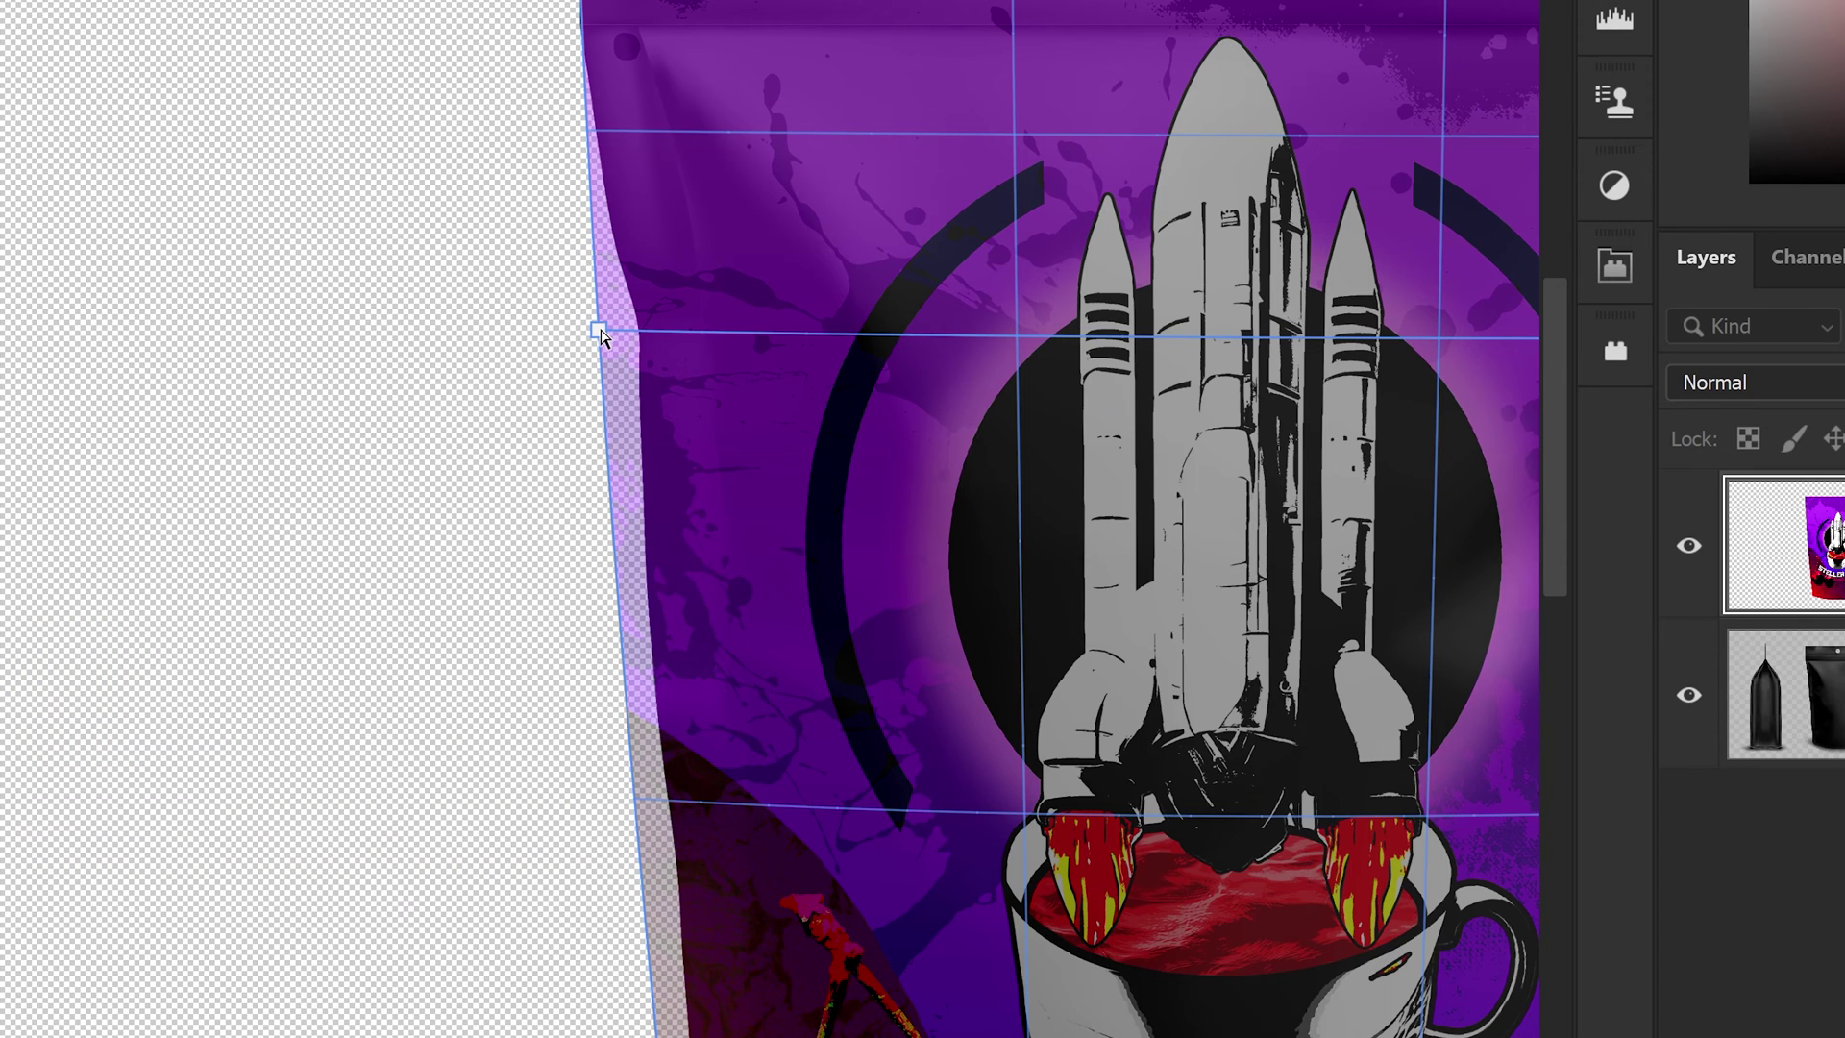
{"action": "left_click_drag", "start_coordinate": [602, 329], "coordinate": [636, 327]}
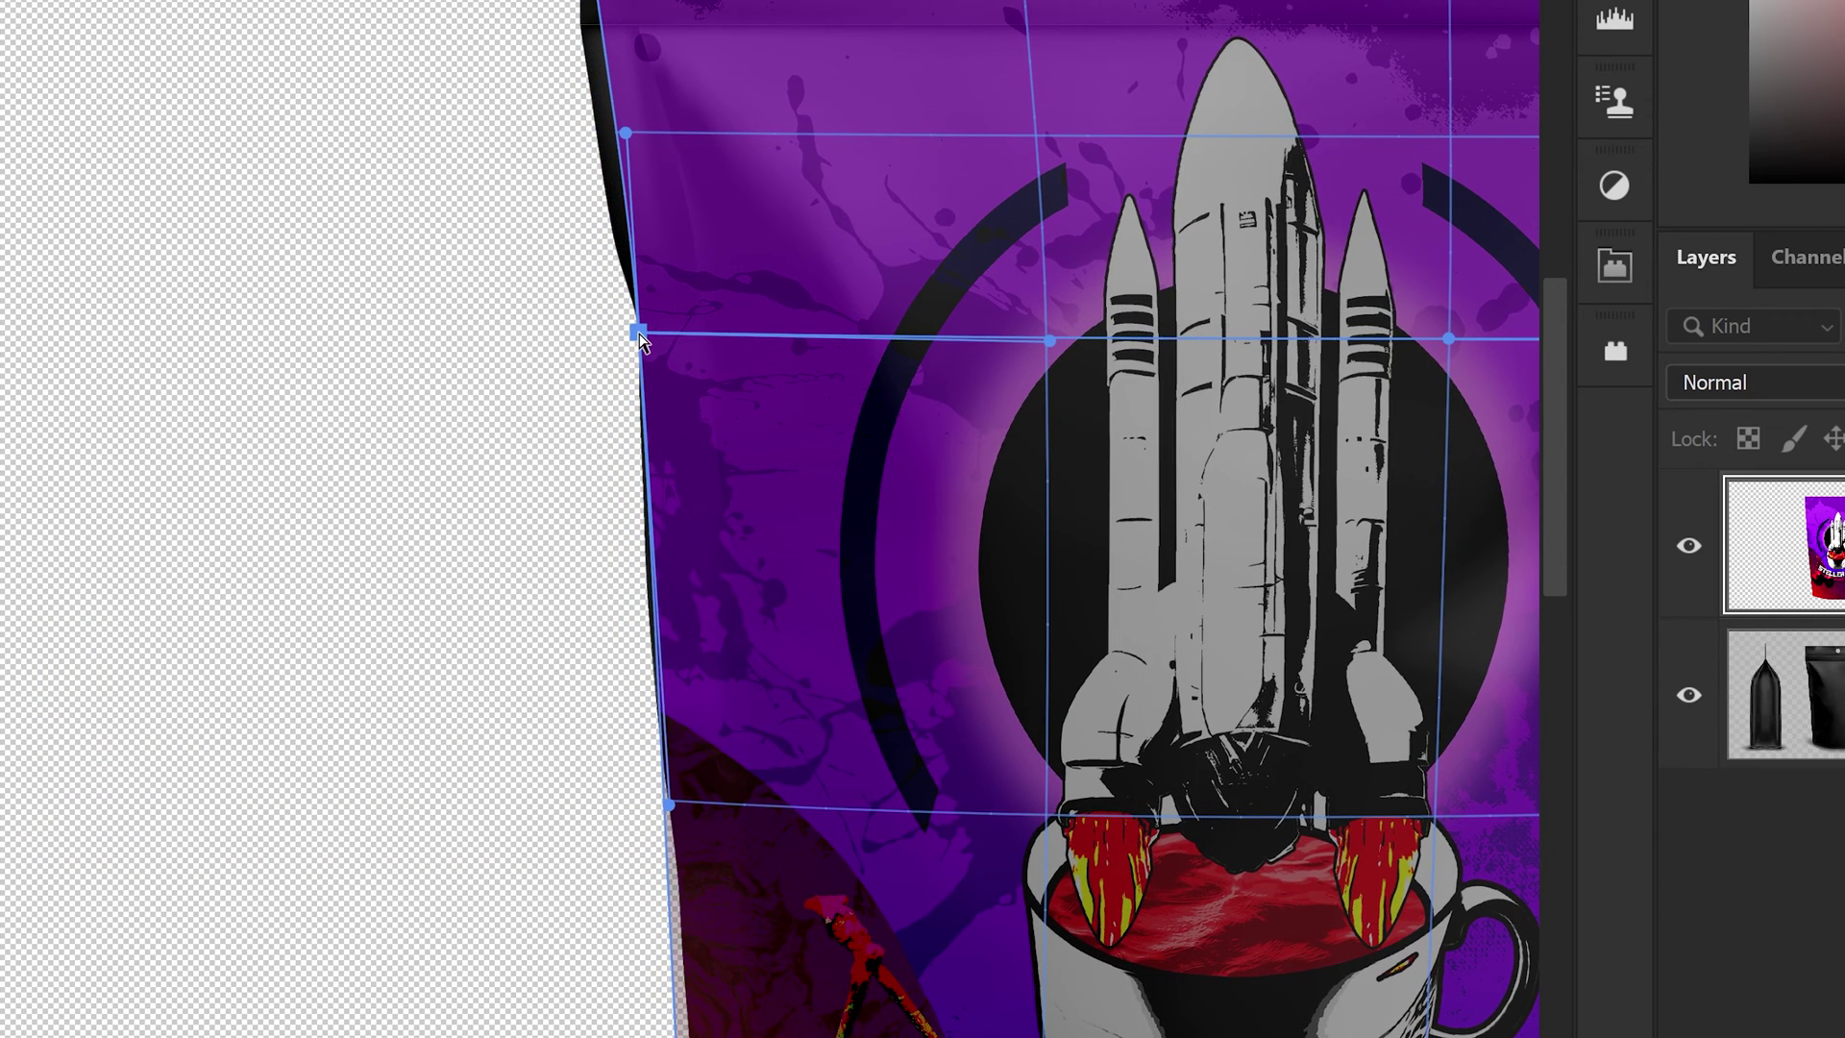
{"action": "mouse_move", "coordinate": [626, 133]}
{"action": "left_mouse_down"}
{"action": "mouse_move", "coordinate": [633, 182]}
{"action": "mouse_move", "coordinate": [631, 128]}
{"action": "mouse_move", "coordinate": [597, 125]}
{"action": "left_mouse_up"}
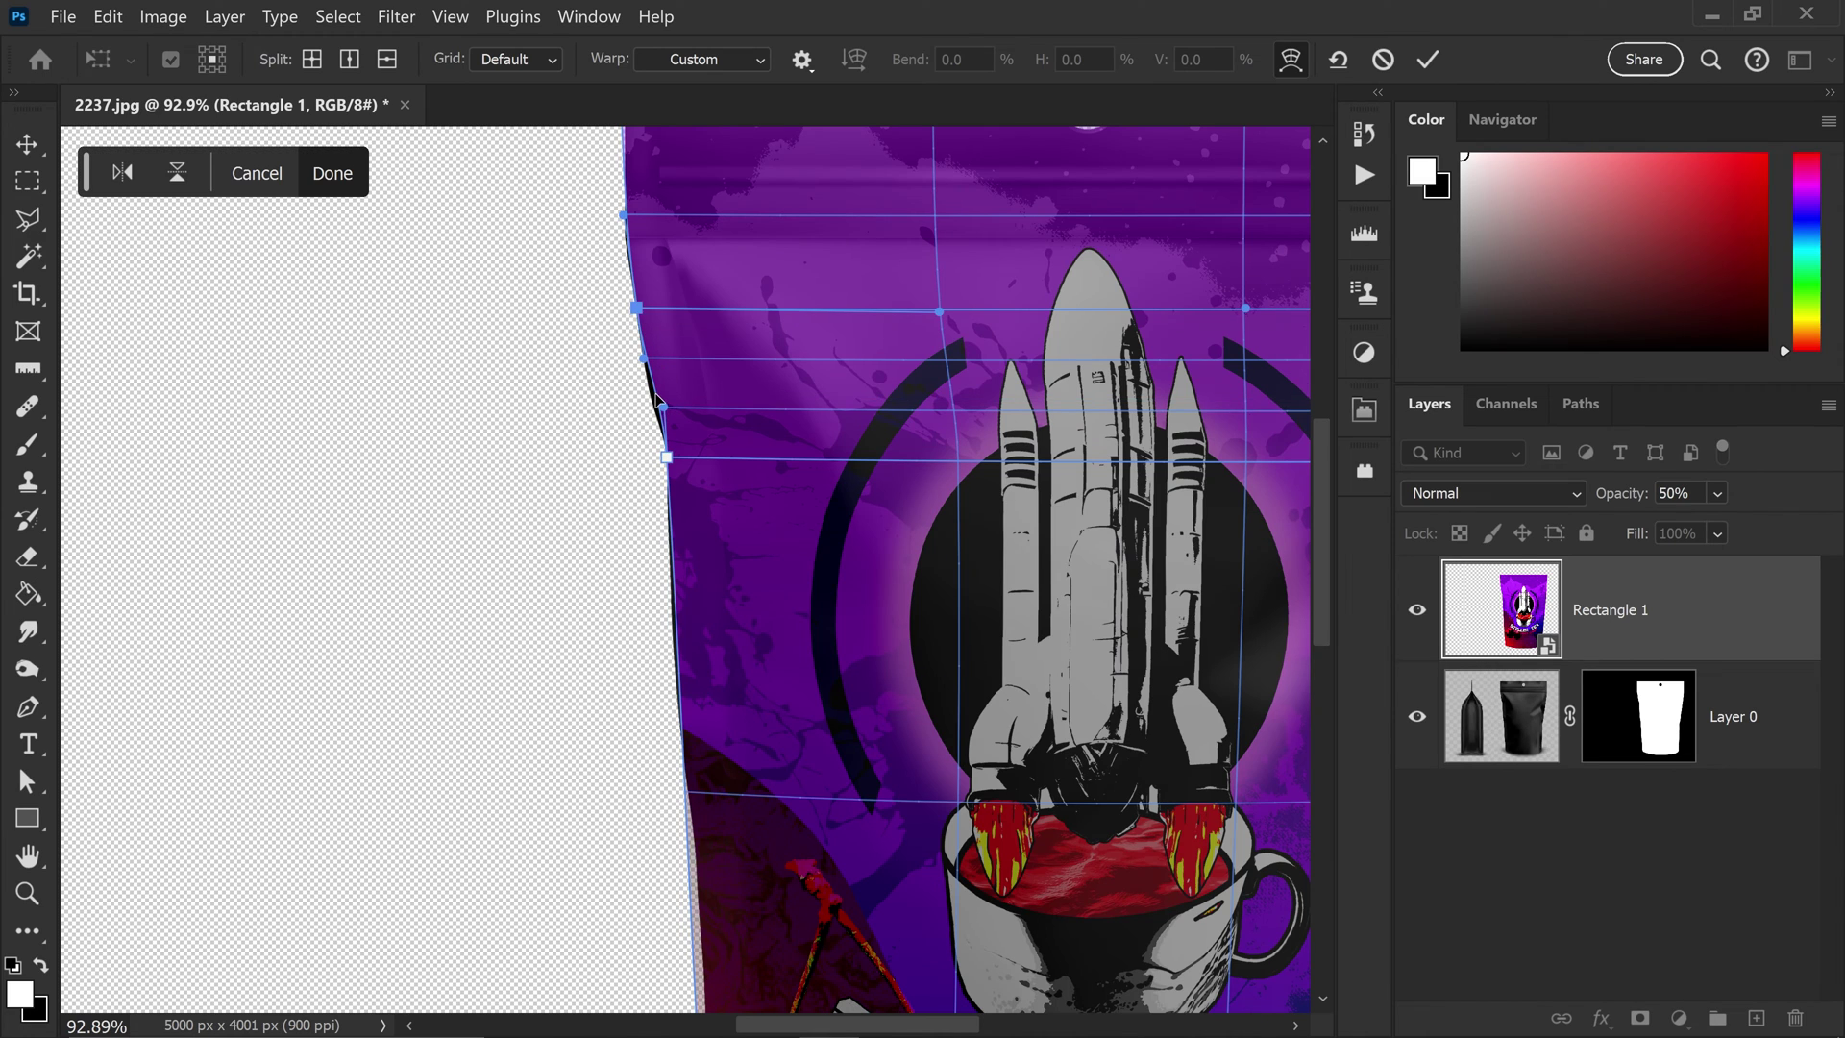
Add more horizontal warp splits down the pouch's left edge and align each anchor point with the outline.
{"action": "left_click", "coordinate": [650, 390]}
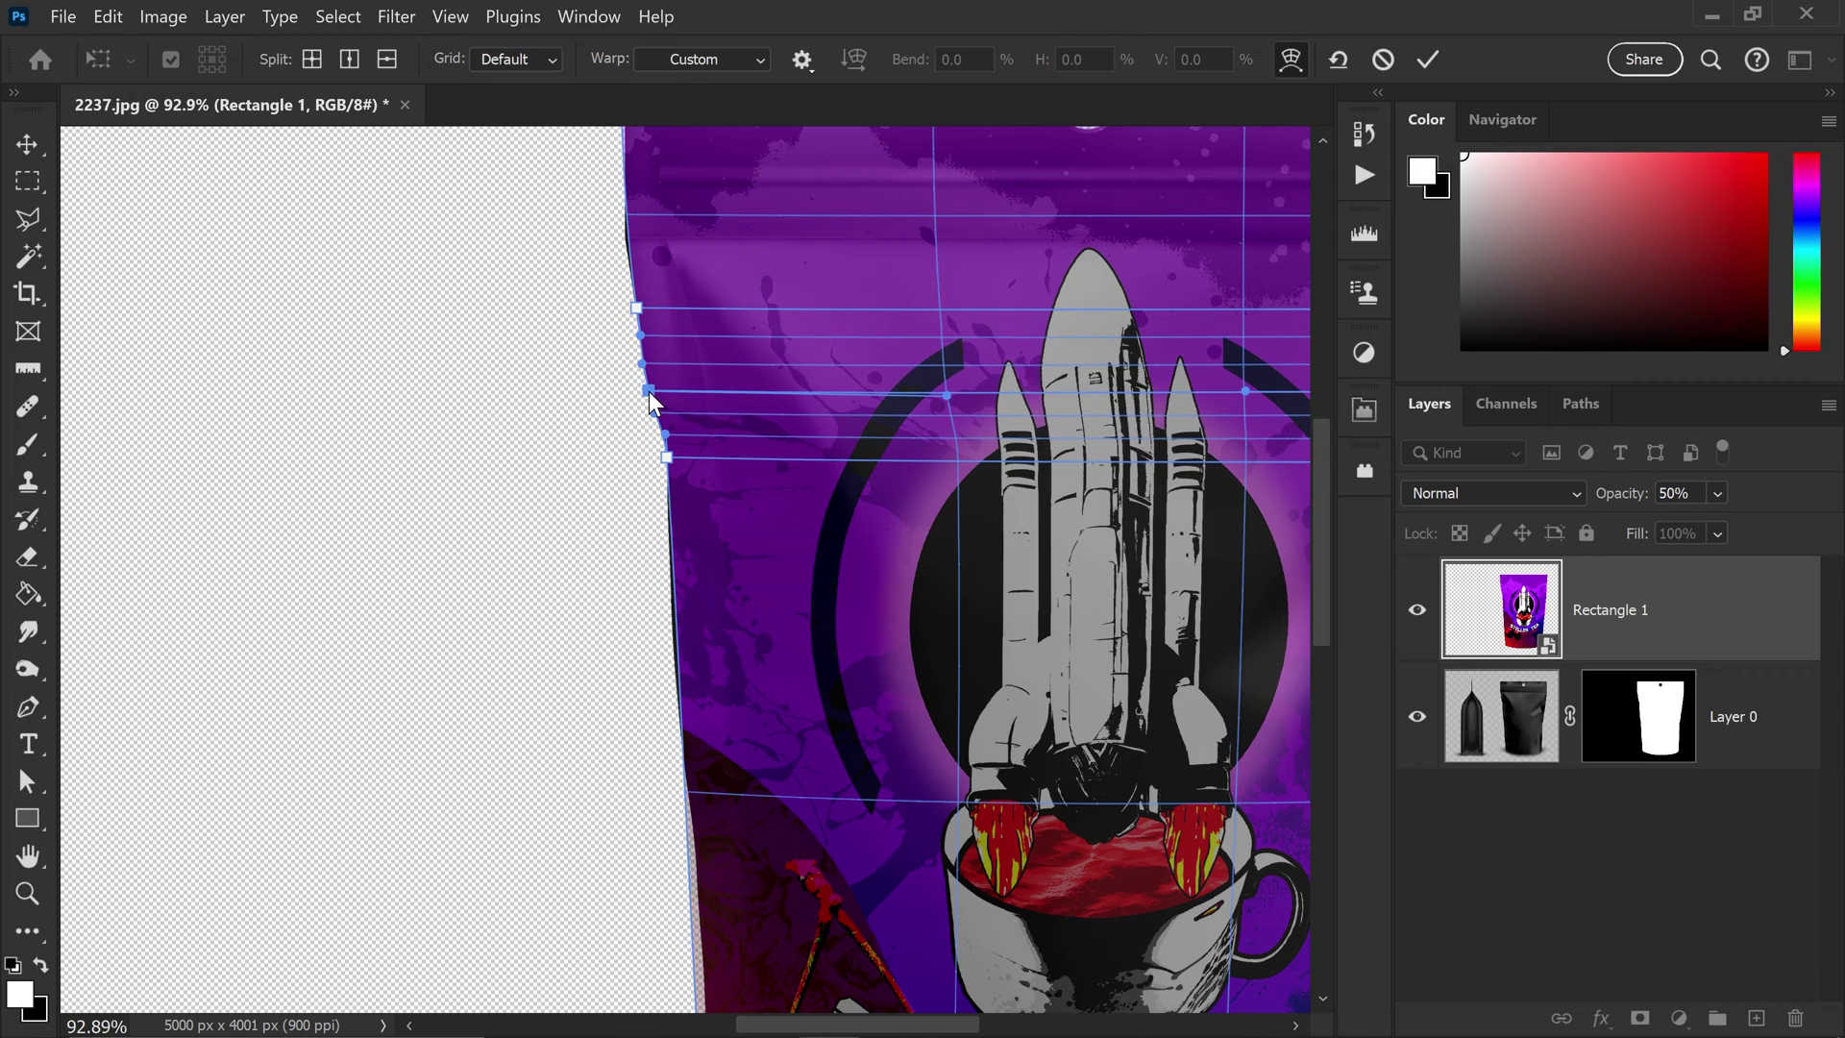
{"action": "left_click", "coordinate": [667, 458]}
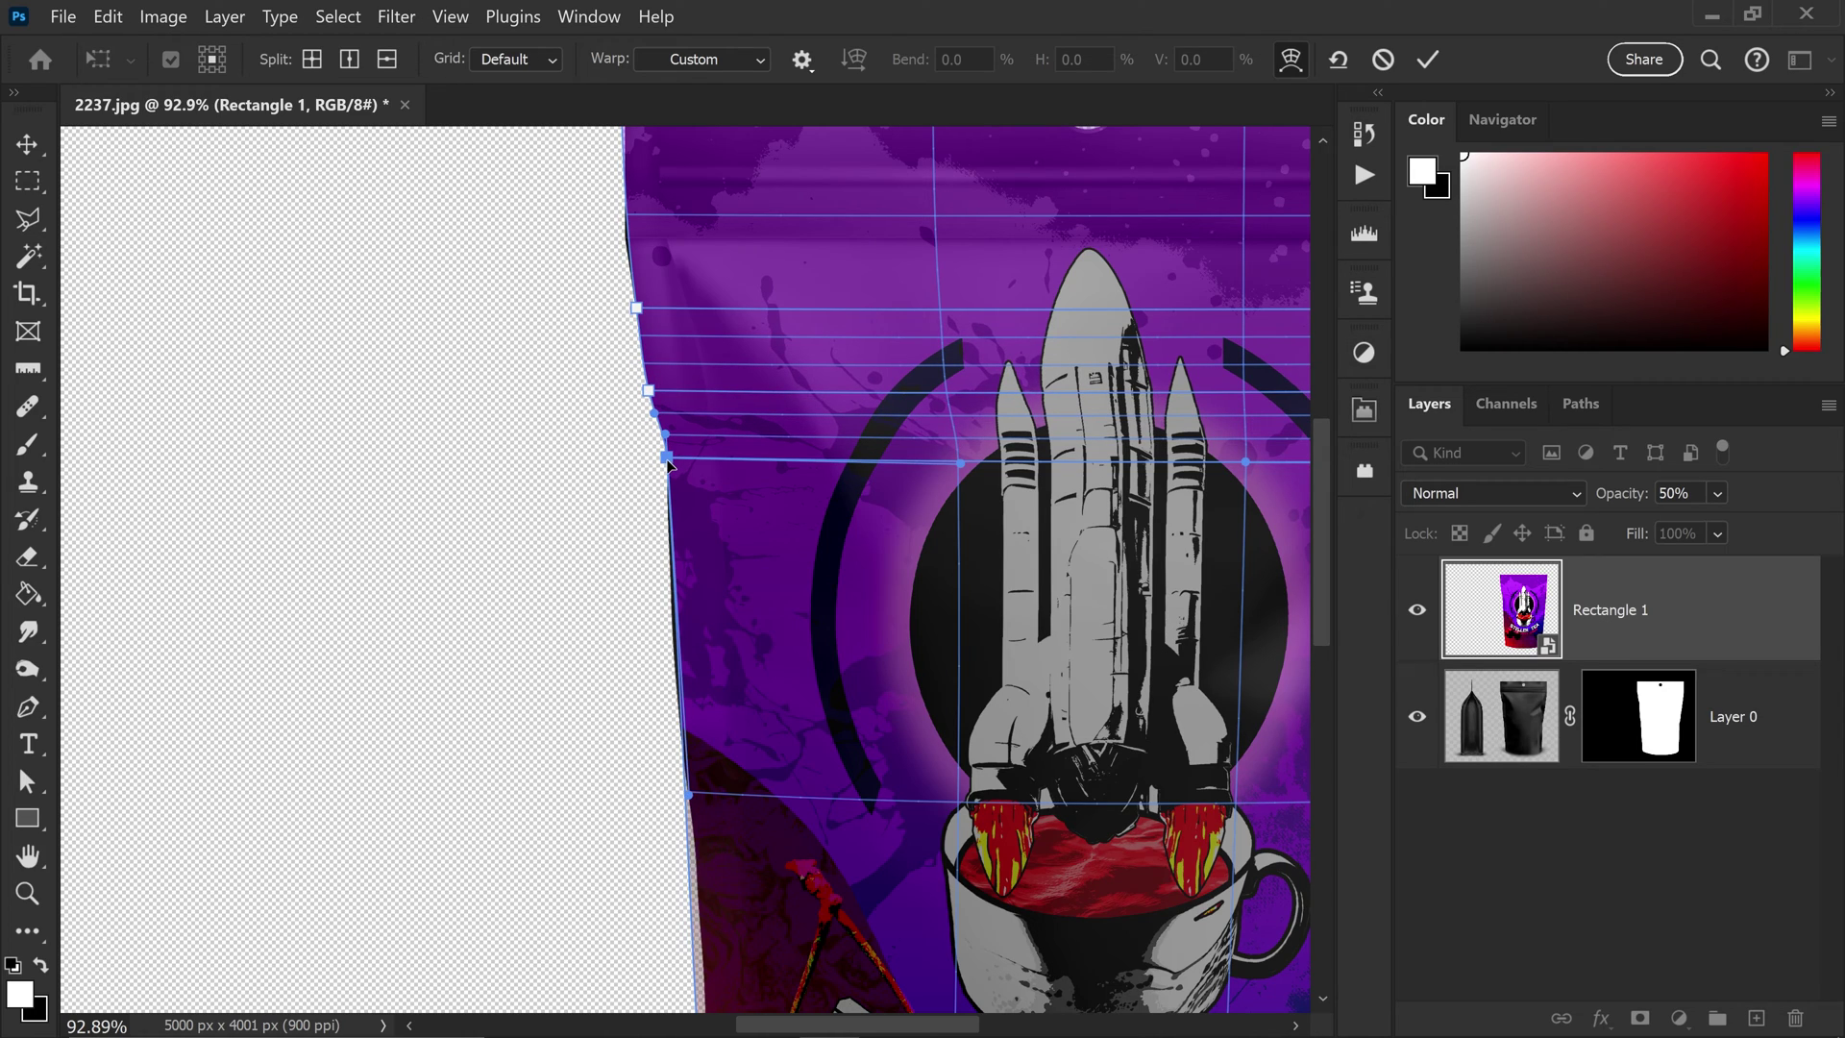
{"action": "left_click_drag", "start_coordinate": [669, 464], "coordinate": [673, 630]}
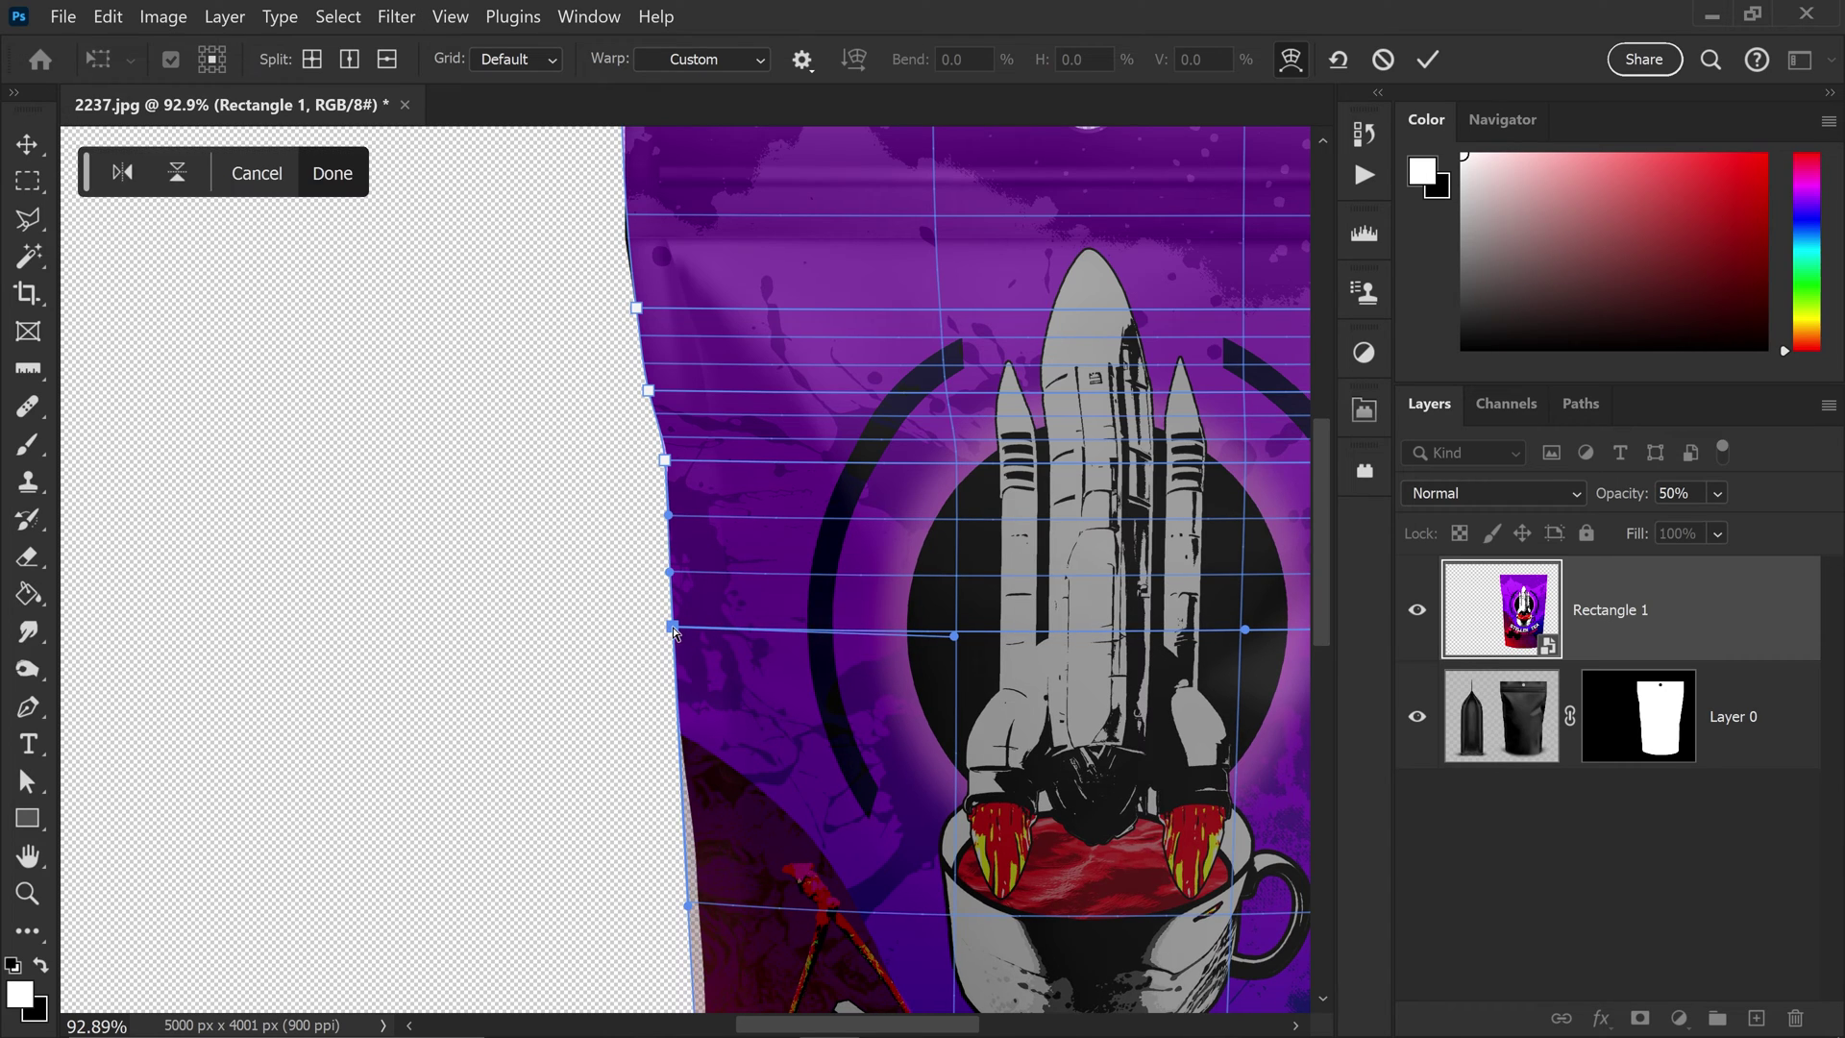
{"action": "scroll", "coordinate": [675, 630], "scroll_direction": "down", "scroll_amount": 5}
{"action": "scroll", "coordinate": [676, 630], "scroll_direction": "right", "scroll_amount": 1}
{"action": "left_click_drag", "start_coordinate": [596, 450], "coordinate": [606, 500]}
{"action": "left_click_drag", "start_coordinate": [620, 603], "coordinate": [609, 596]}
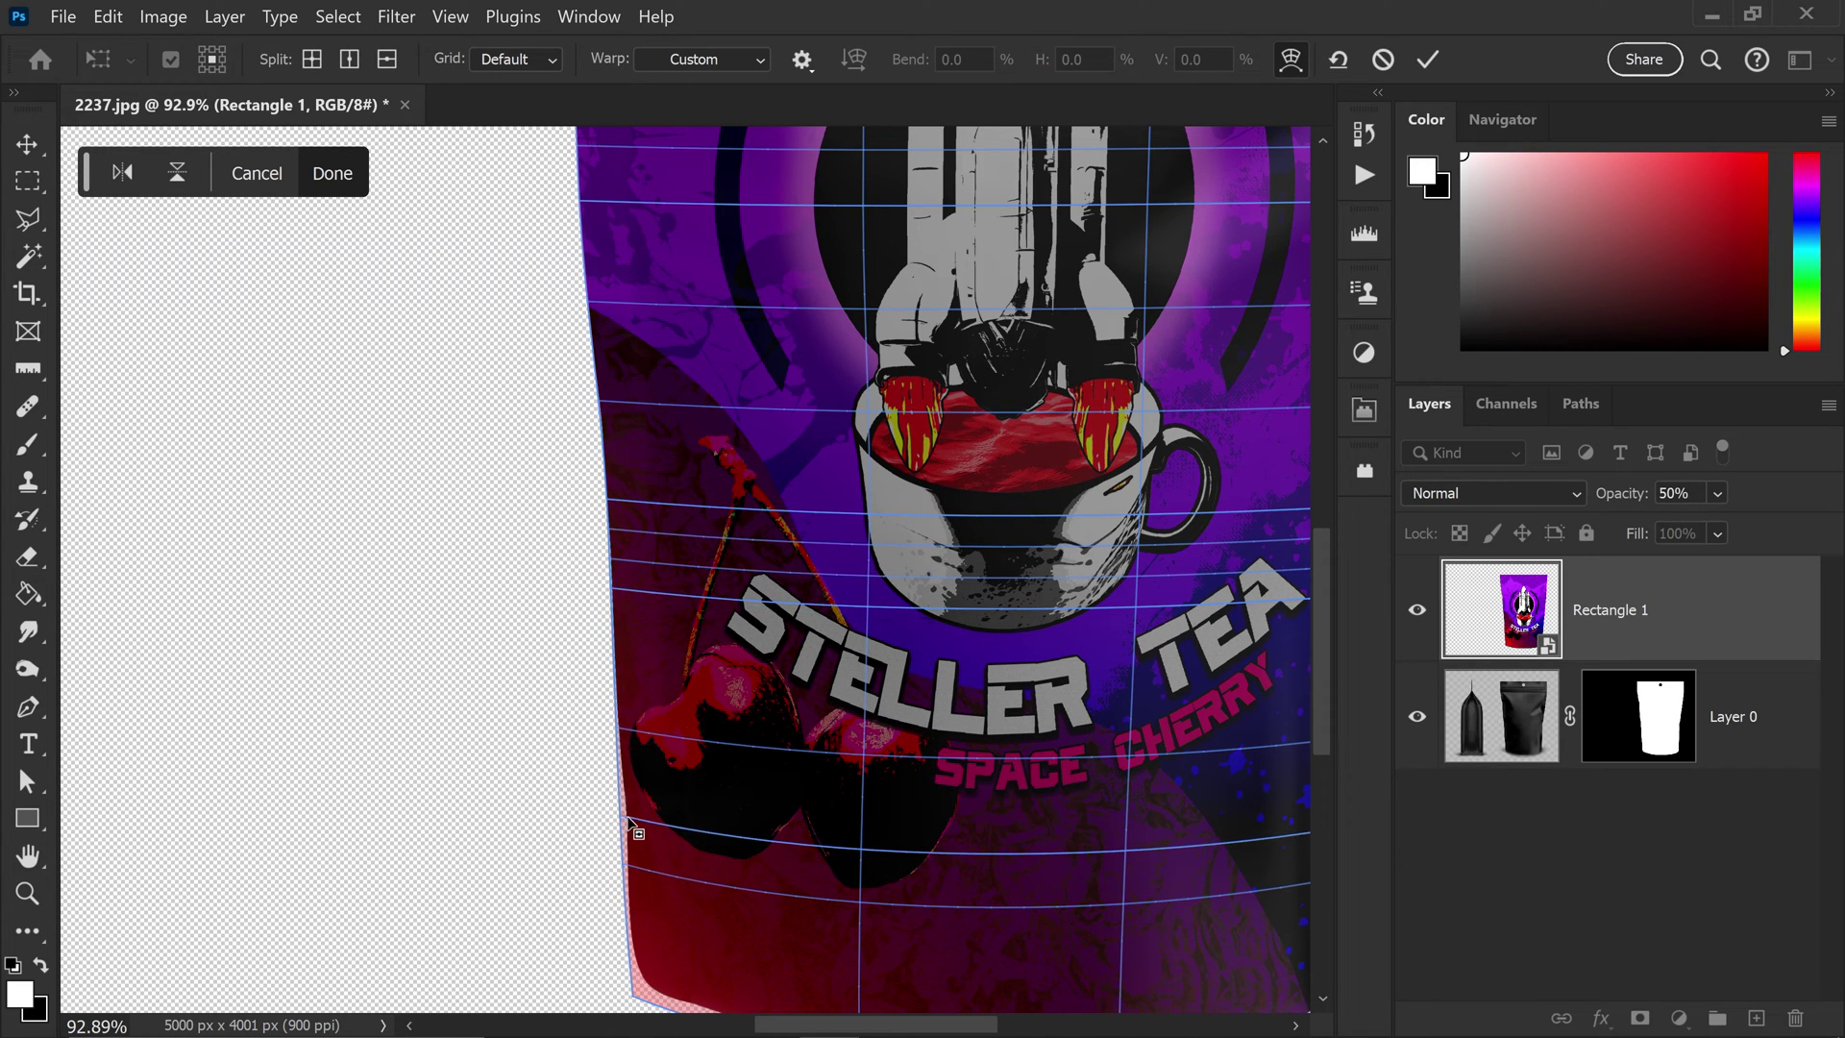
{"action": "left_click_drag", "start_coordinate": [628, 821], "coordinate": [624, 819]}
Add horizontal warp splits up the pouch's lower and middle right edge and fit their anchors and handles to the outline.
{"action": "scroll", "coordinate": [1206, 596], "scroll_direction": "down", "scroll_amount": 3}
{"action": "left_click_drag", "start_coordinate": [1206, 597], "coordinate": [893, 608]}
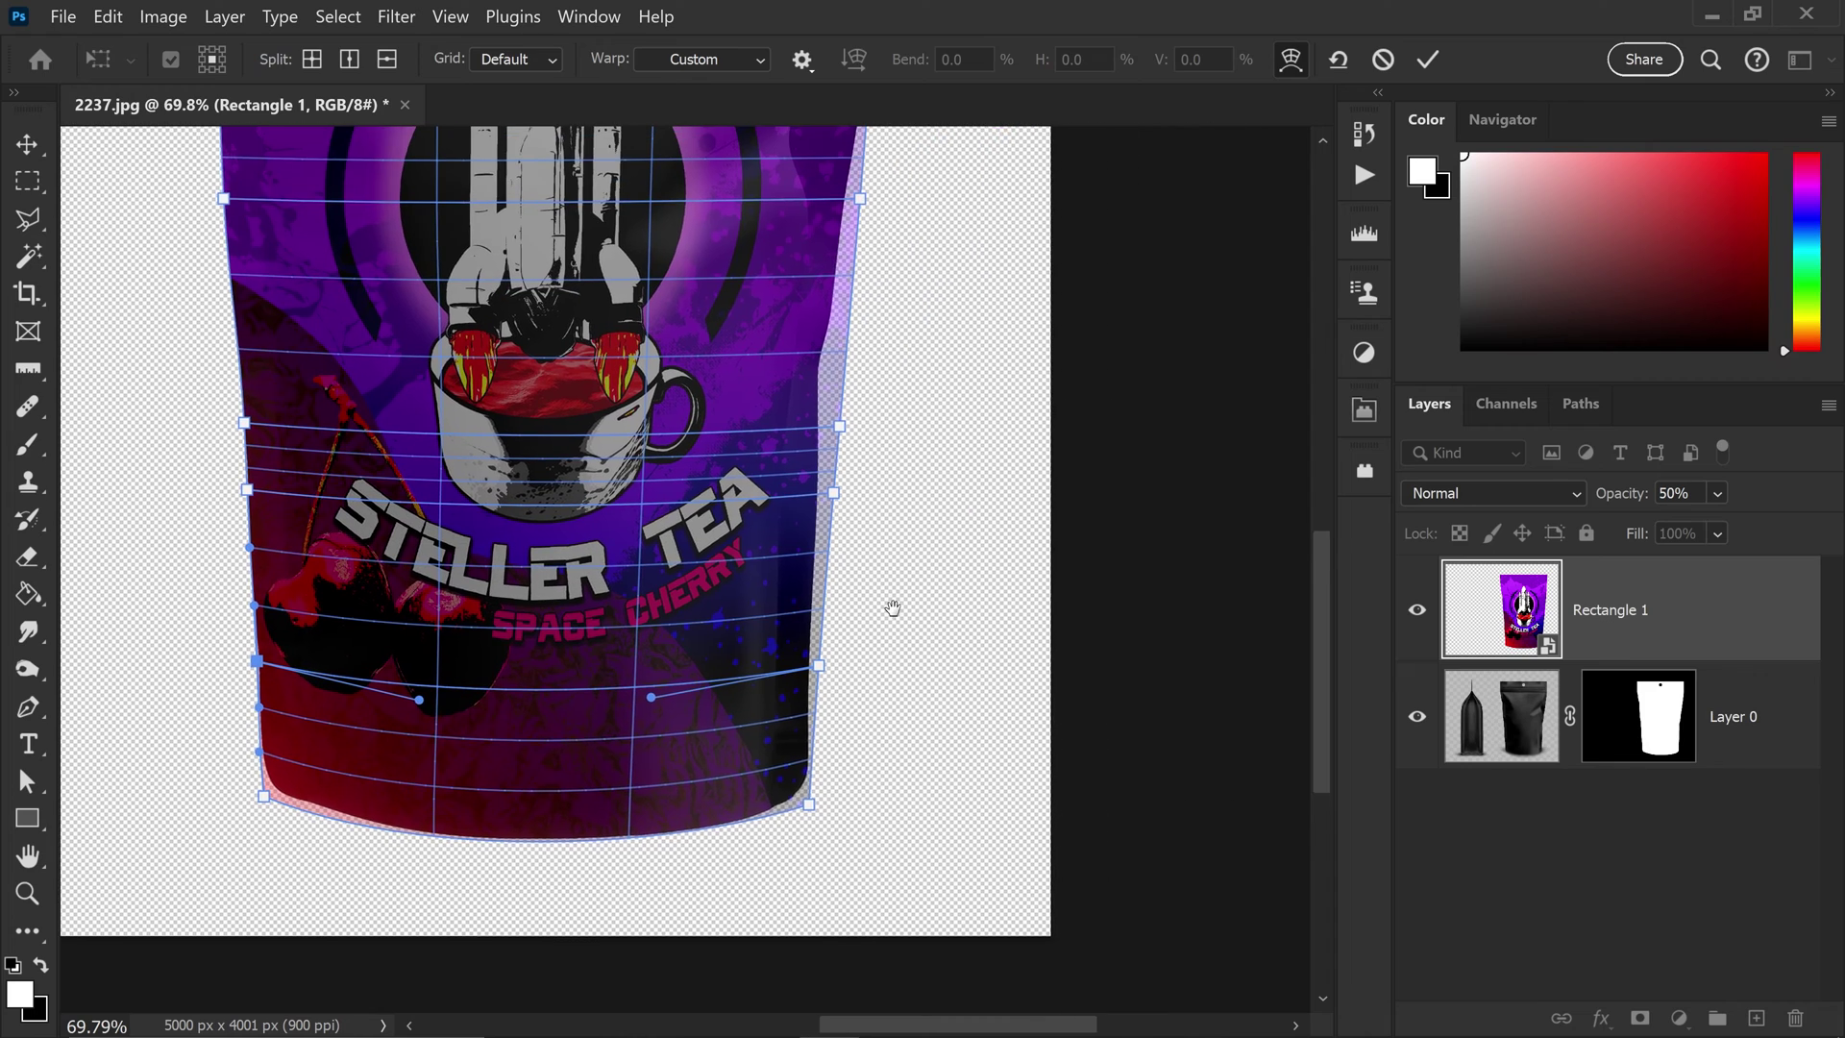
{"action": "scroll", "coordinate": [842, 676], "scroll_direction": "up", "scroll_amount": 3}
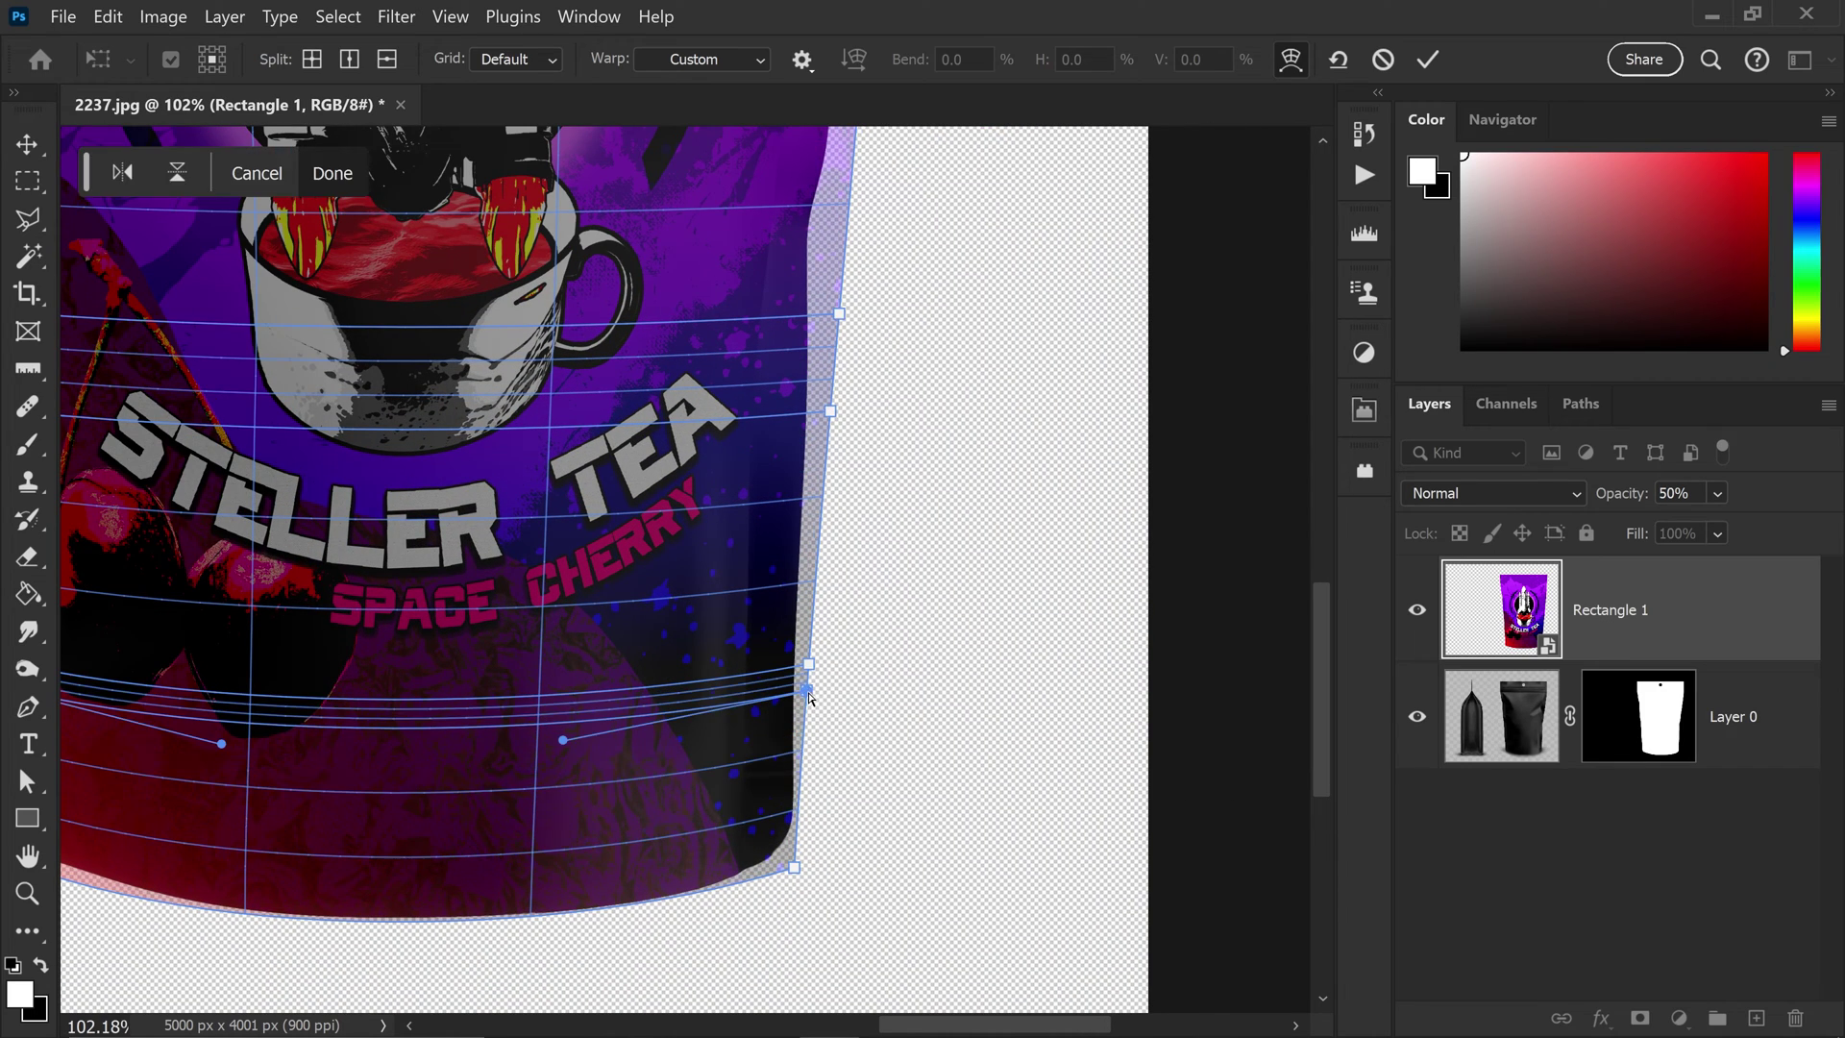
{"action": "left_click_drag", "start_coordinate": [802, 694], "coordinate": [807, 615]}
{"action": "left_click_drag", "start_coordinate": [825, 458], "coordinate": [809, 365]}
{"action": "mouse_move", "coordinate": [807, 298]}
{"action": "left_mouse_down"}
{"action": "mouse_move", "coordinate": [840, 301]}
{"action": "mouse_move", "coordinate": [823, 300]}
{"action": "left_mouse_up"}
{"action": "scroll", "coordinate": [822, 300], "scroll_direction": "up", "scroll_amount": 3}
{"action": "left_click_drag", "start_coordinate": [808, 520], "coordinate": [816, 424]}
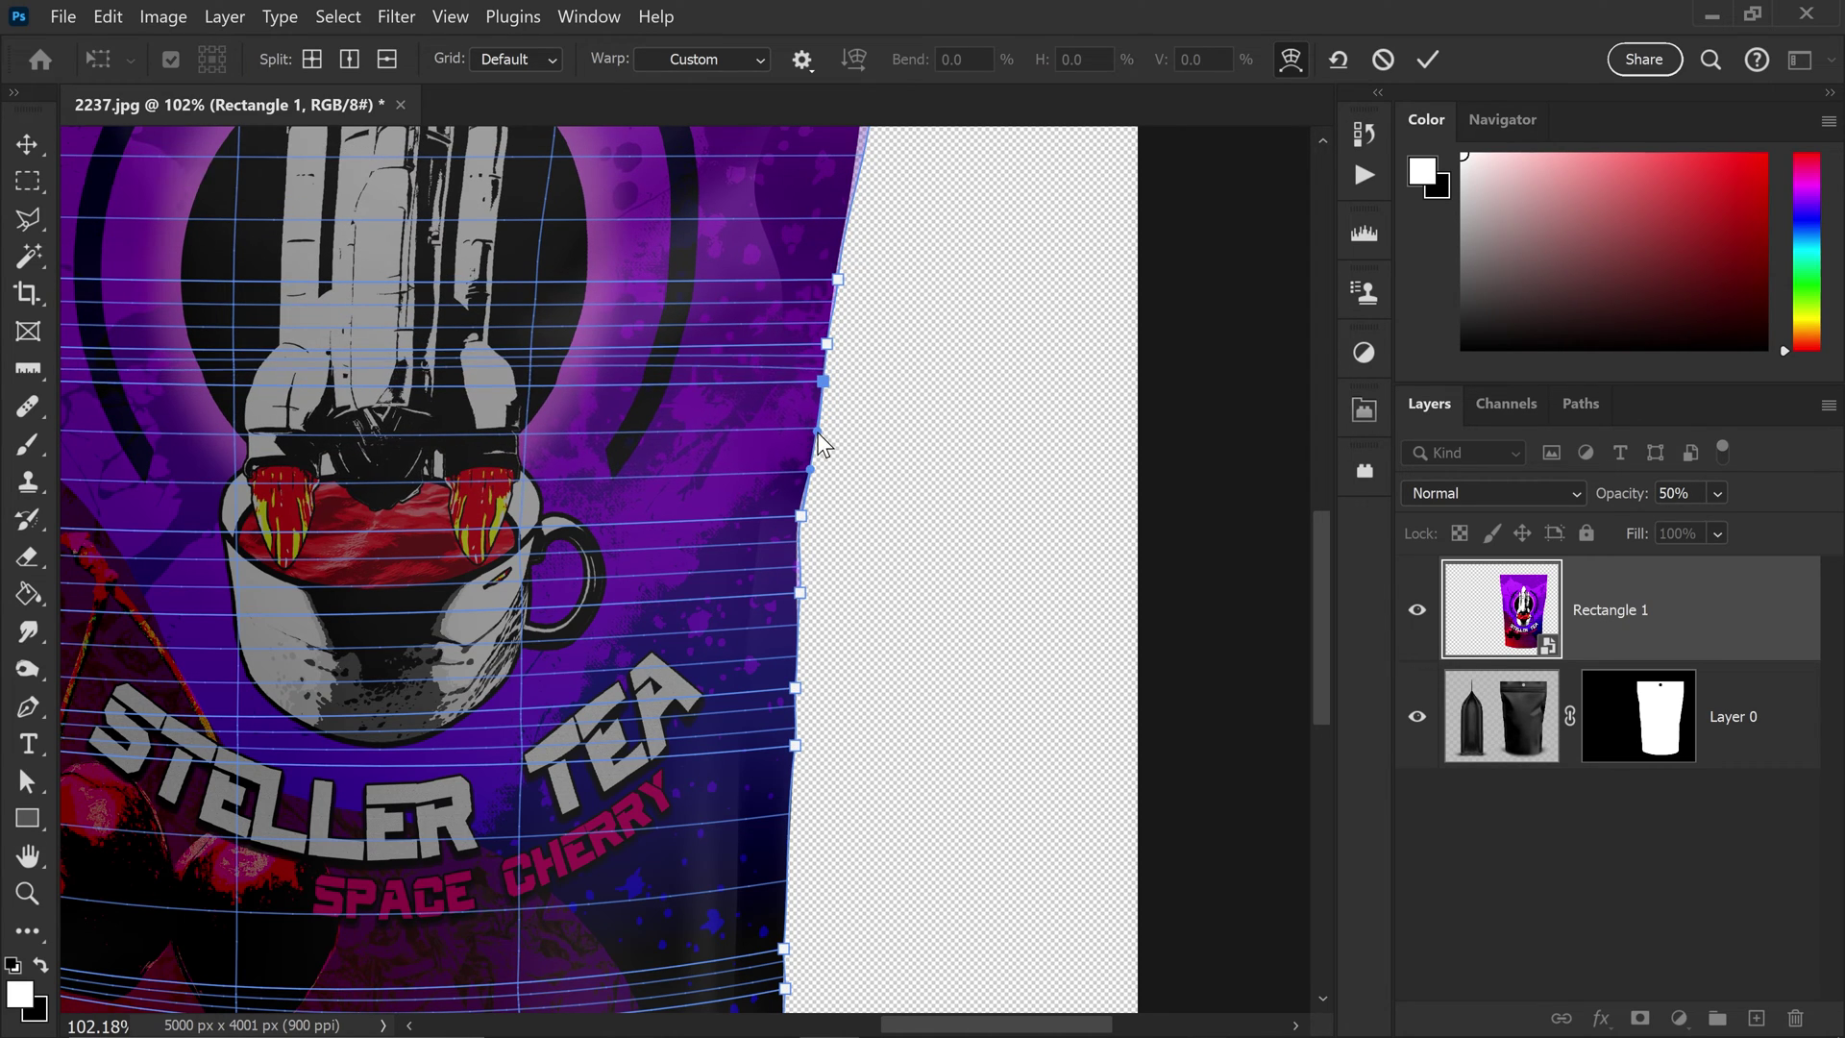
Fit the warp's upper right edge, top corners and upper-left edge handles to the top of the pouch.
{"action": "scroll", "coordinate": [824, 481], "scroll_direction": "up", "scroll_amount": 3}
{"action": "scroll", "coordinate": [841, 384], "scroll_direction": "down", "scroll_amount": 1}
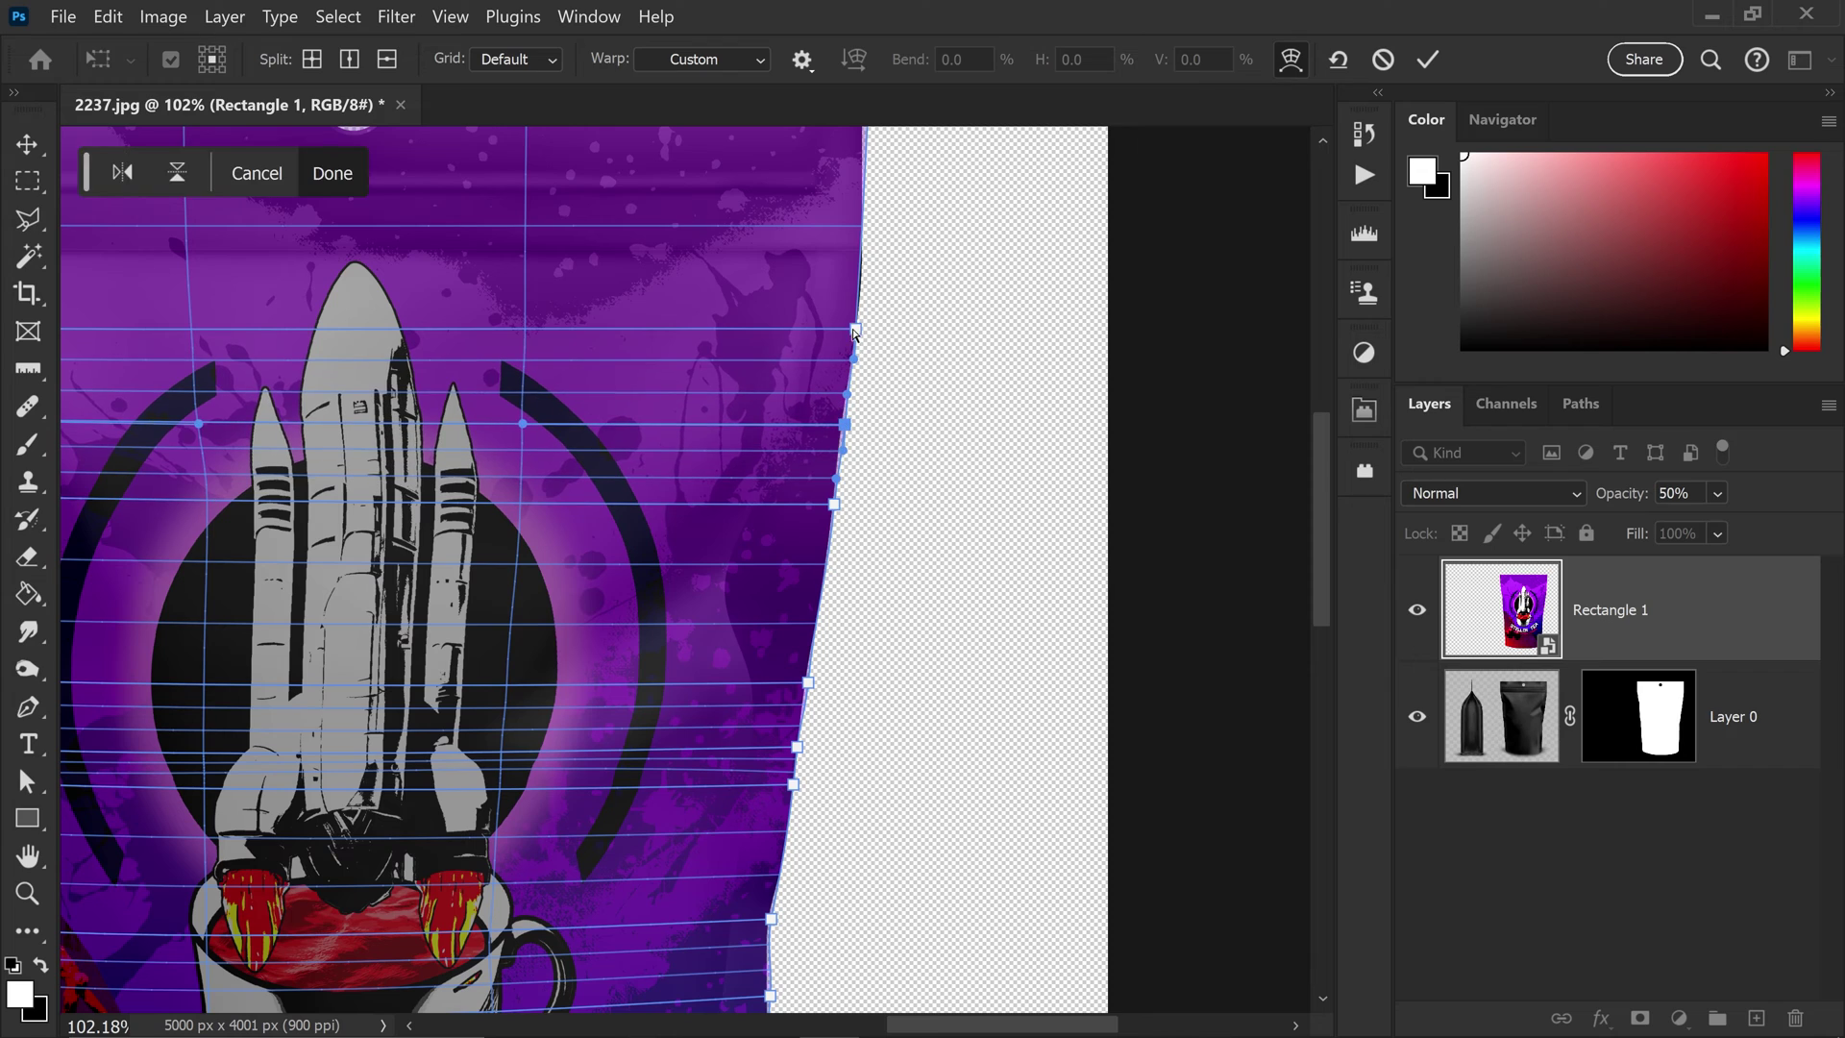
{"action": "scroll", "coordinate": [915, 478], "scroll_direction": "down", "scroll_amount": 2}
{"action": "scroll", "coordinate": [836, 298], "scroll_direction": "up", "scroll_amount": 1}
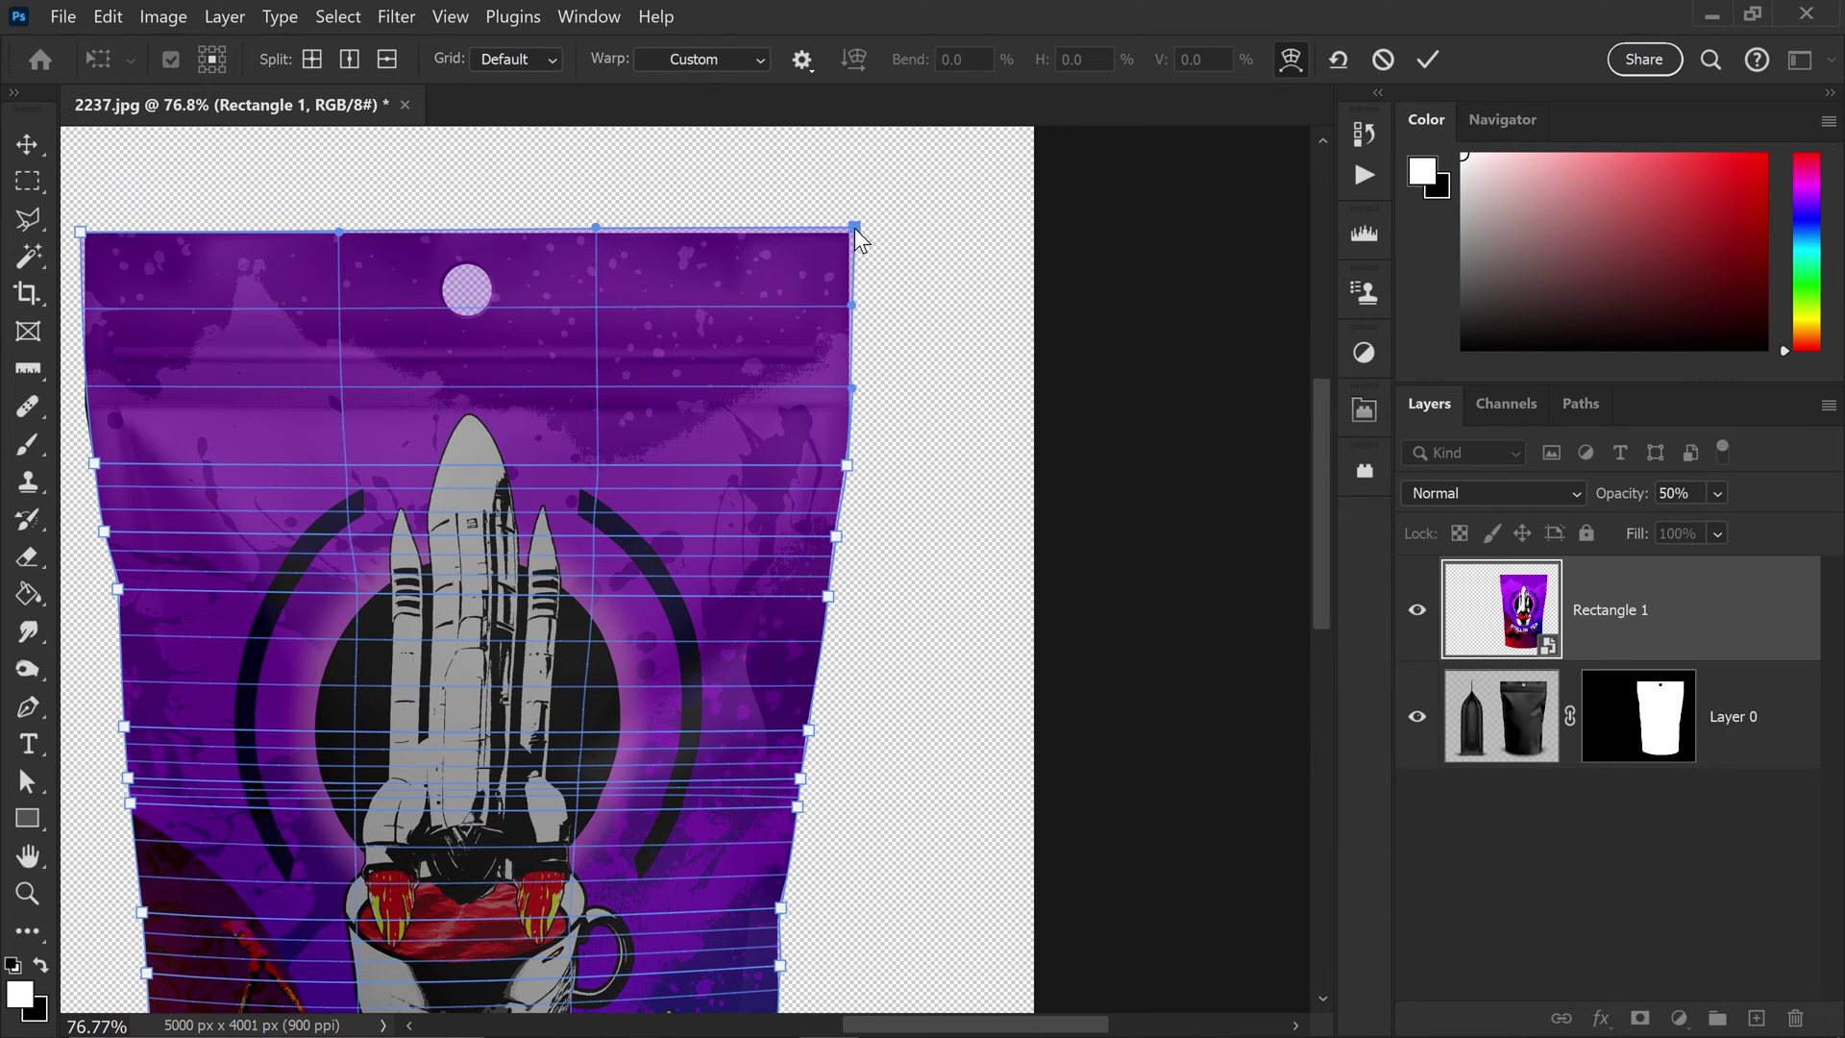
{"action": "scroll", "coordinate": [481, 289], "scroll_direction": "left", "scroll_amount": 2}
{"action": "left_click_drag", "start_coordinate": [204, 232], "coordinate": [209, 227]}
{"action": "left_click_drag", "start_coordinate": [205, 384], "coordinate": [204, 388]}
{"action": "left_click_drag", "start_coordinate": [220, 463], "coordinate": [220, 465]}
{"action": "scroll", "coordinate": [448, 525], "scroll_direction": "down", "scroll_amount": 3}
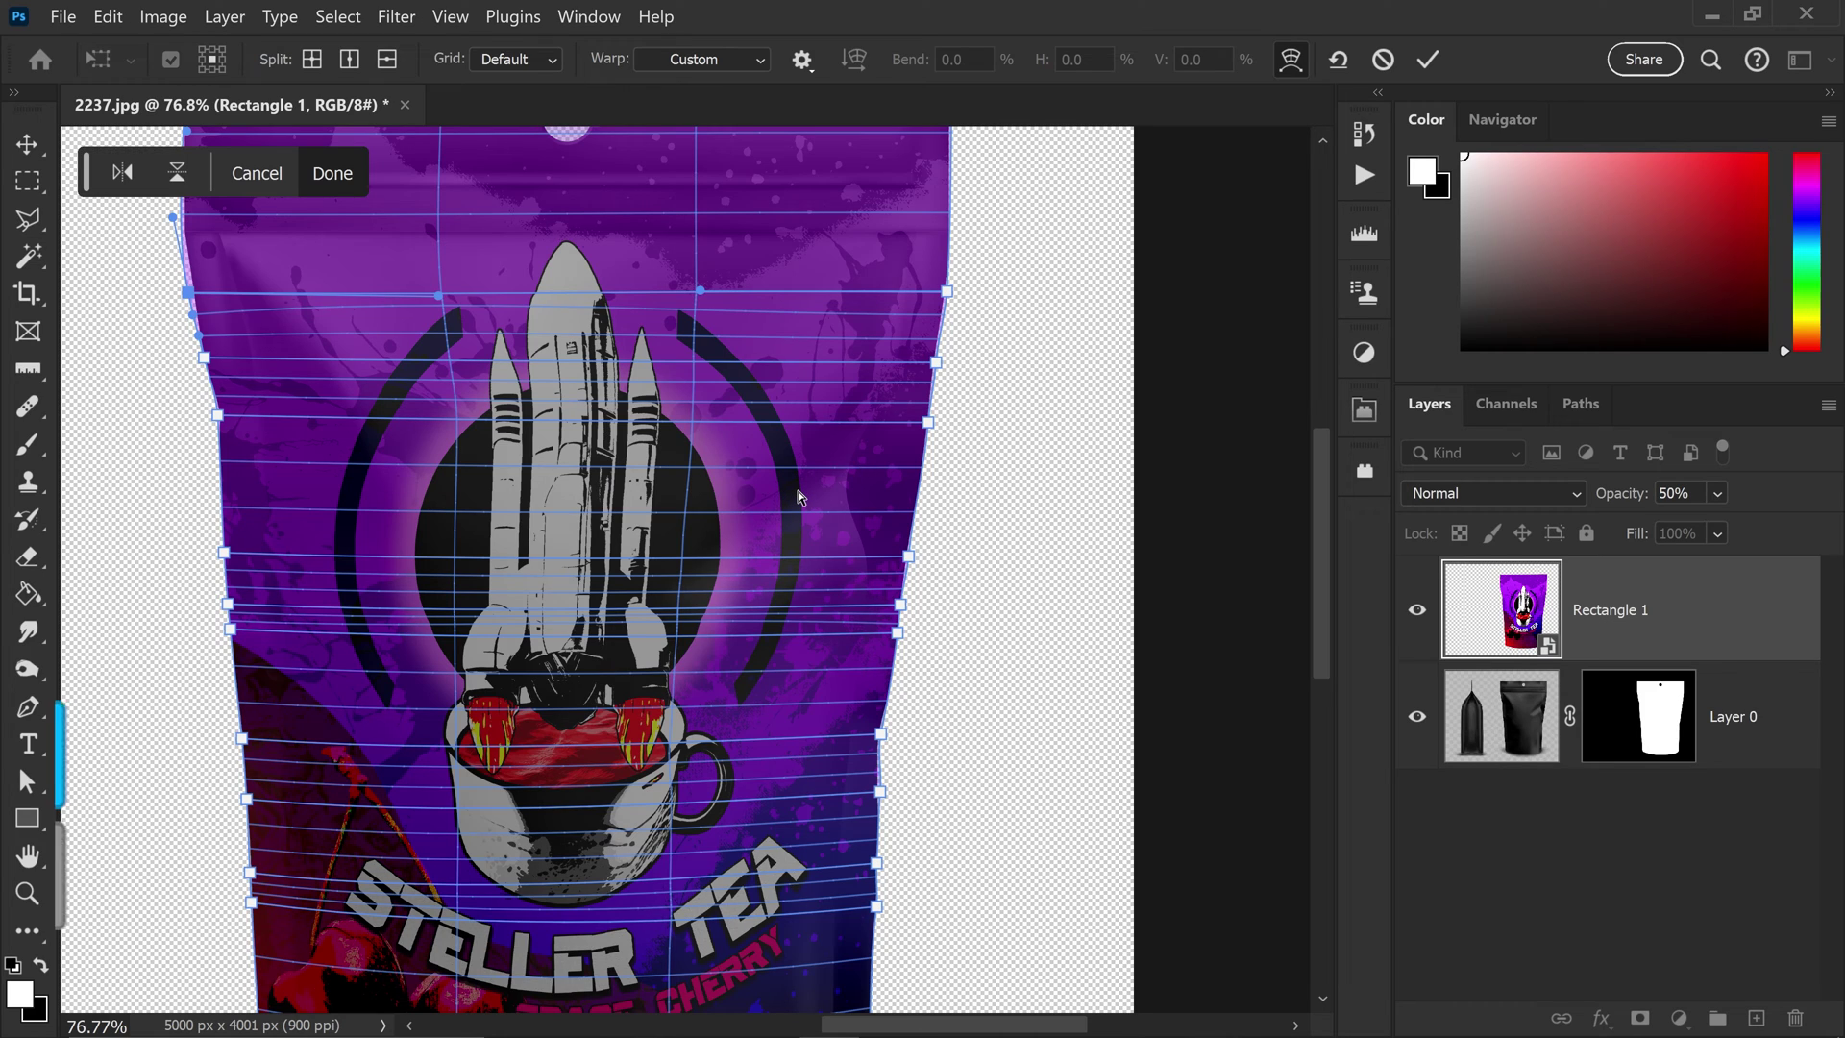
Add warp splits inside the design beside the black ring's right and upper-left arcs, and shift their anchors to bend the artwork slightly.
{"action": "key", "text": "ctrl"}
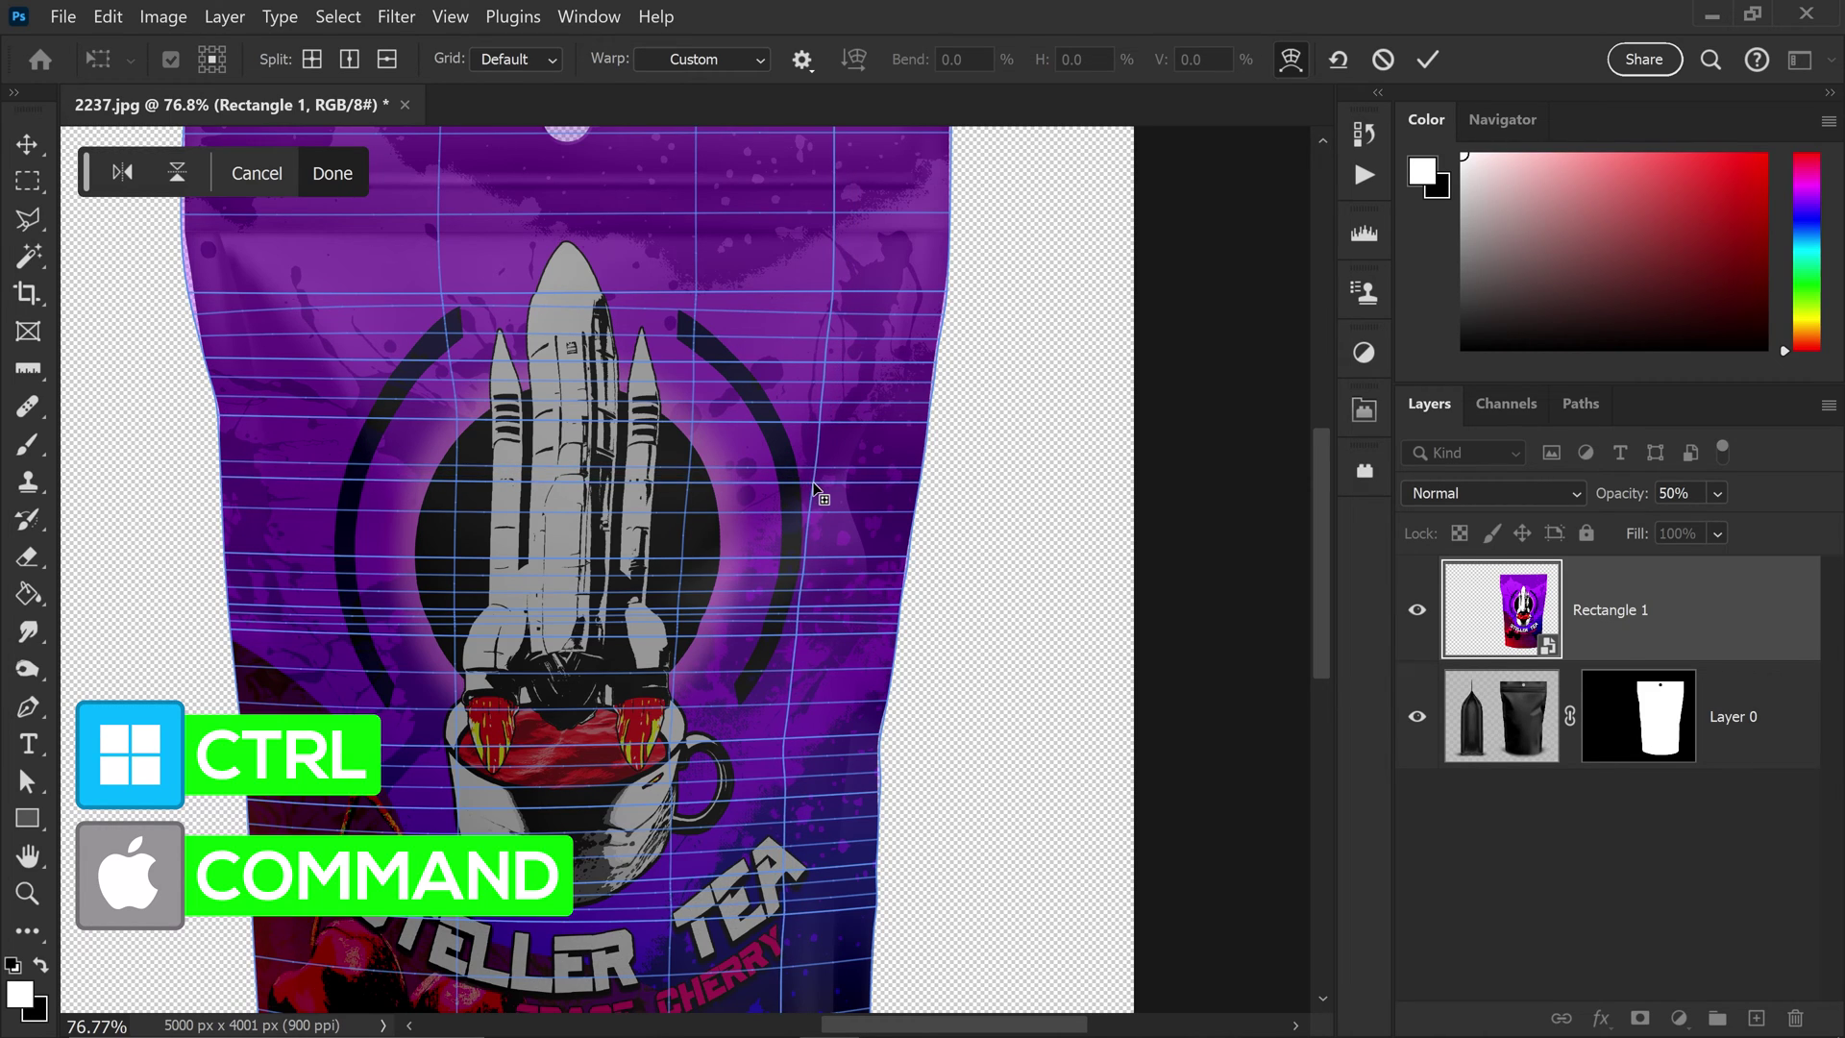
{"action": "left_click", "coordinate": [818, 478], "text": "ctrl"}
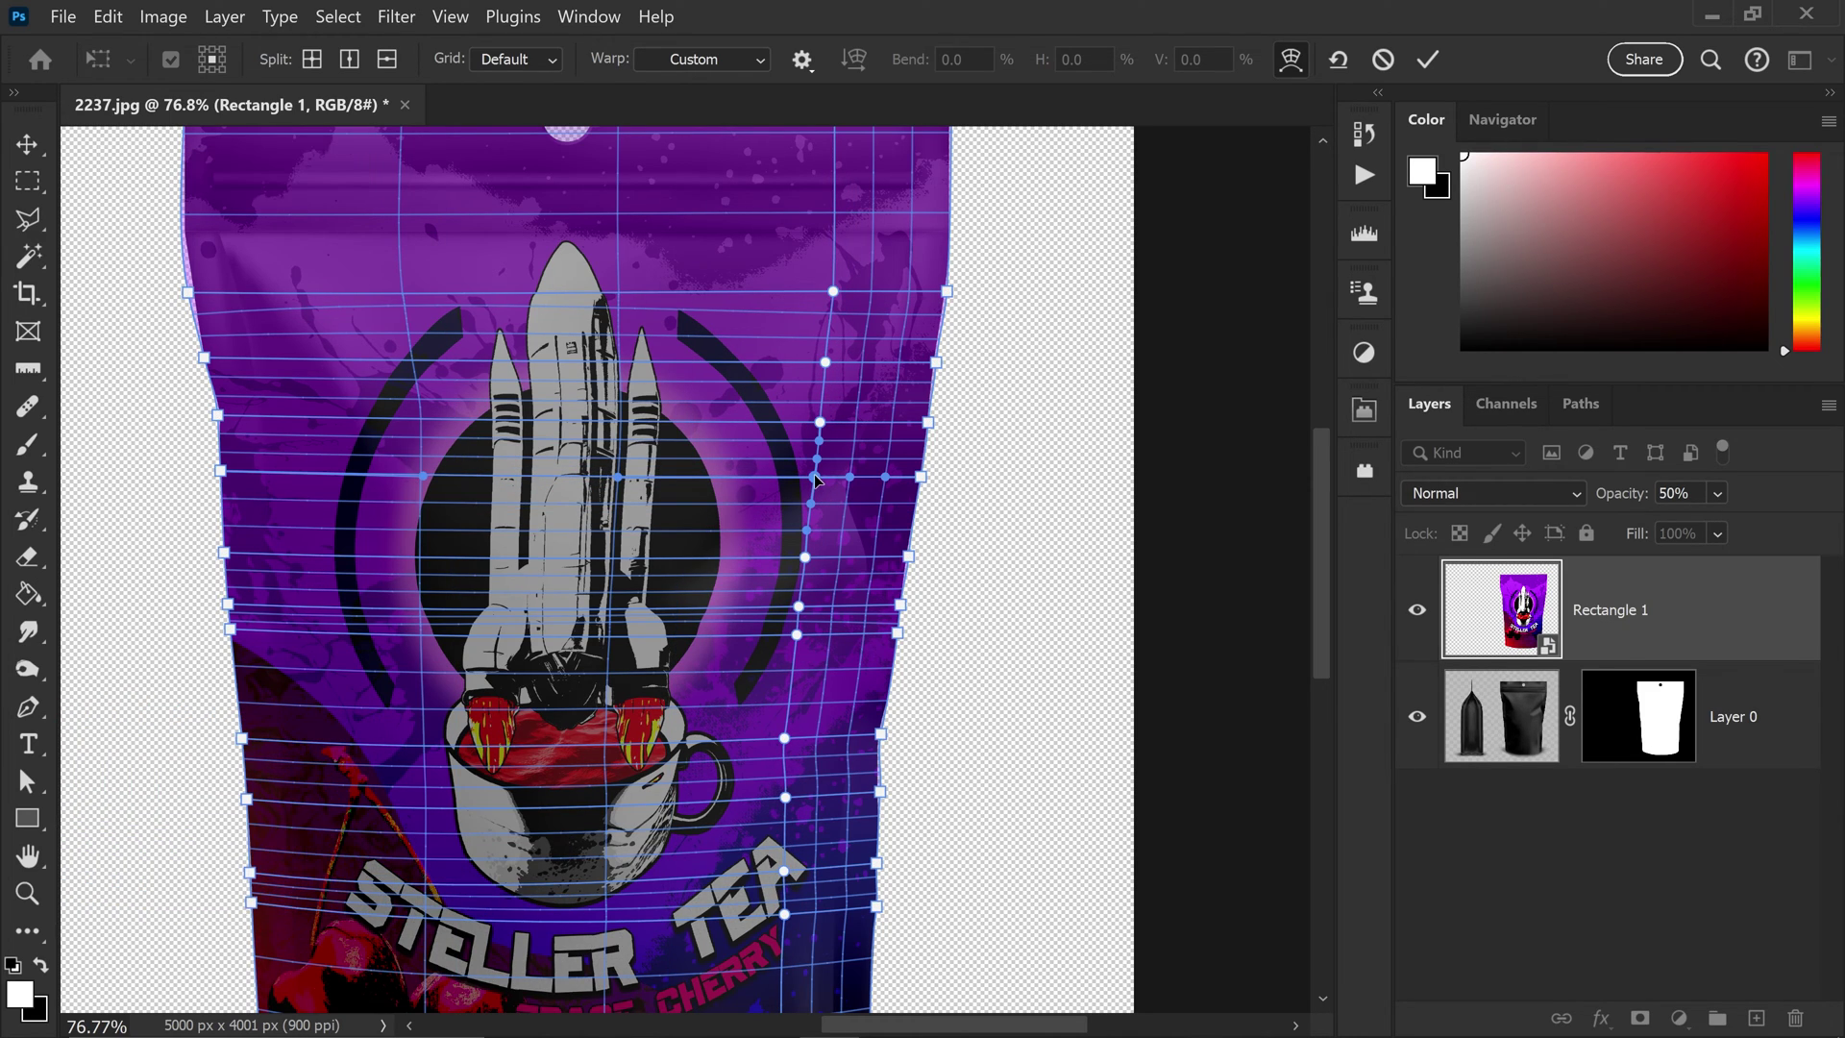
{"action": "left_click_drag", "start_coordinate": [818, 478], "coordinate": [800, 485]}
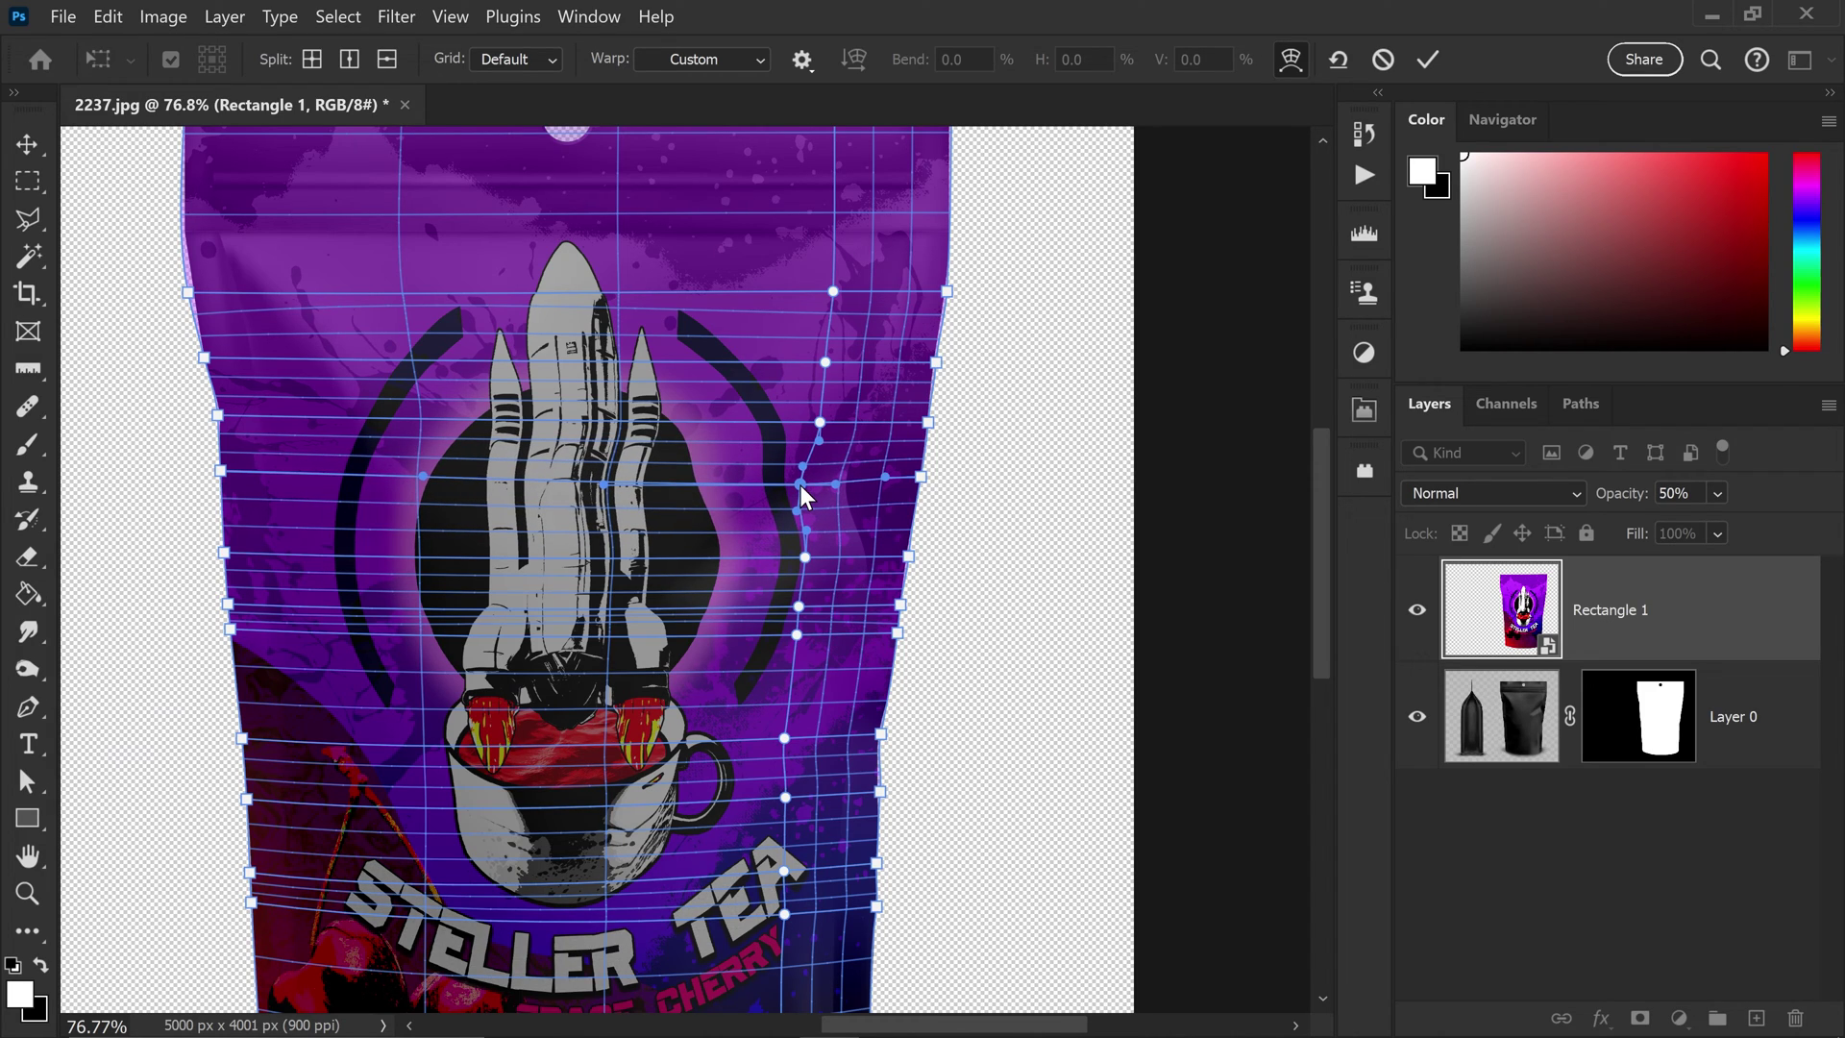
{"action": "left_click", "coordinate": [800, 484]}
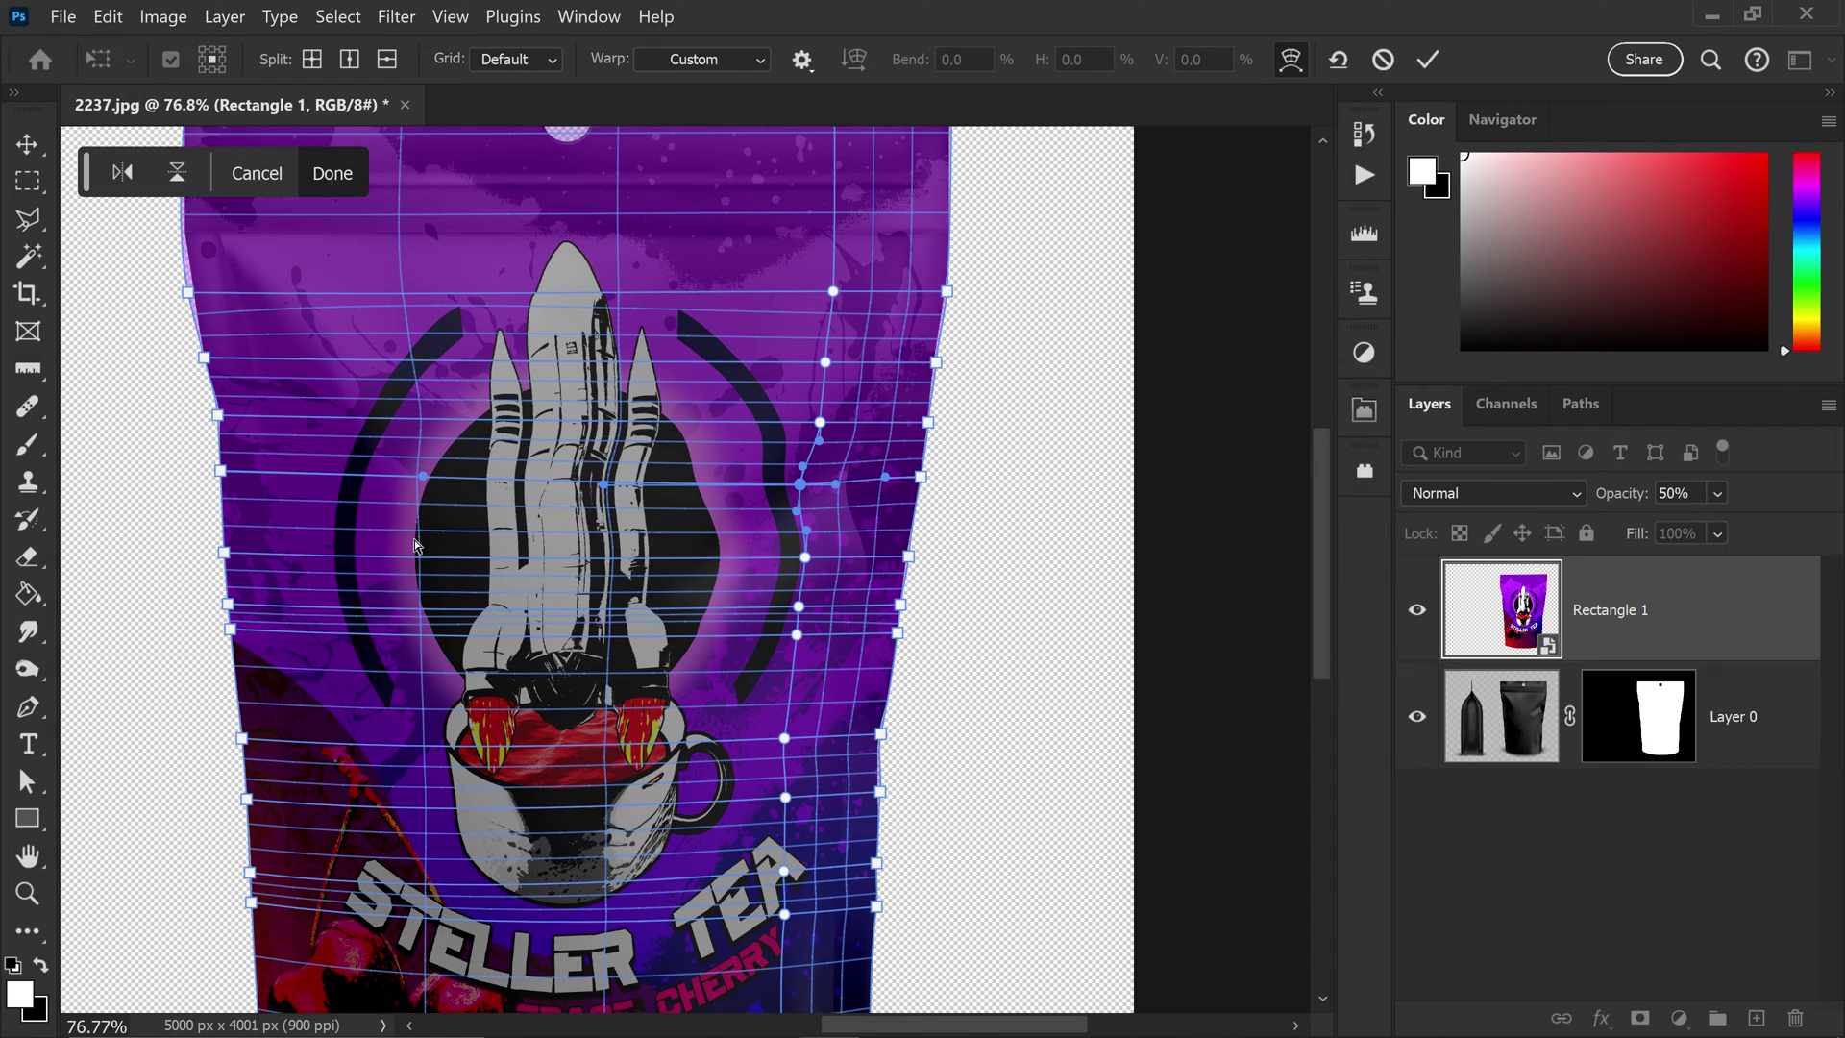
{"action": "left_click", "coordinate": [317, 398], "text": "alt"}
{"action": "left_click_drag", "start_coordinate": [317, 398], "coordinate": [320, 396]}
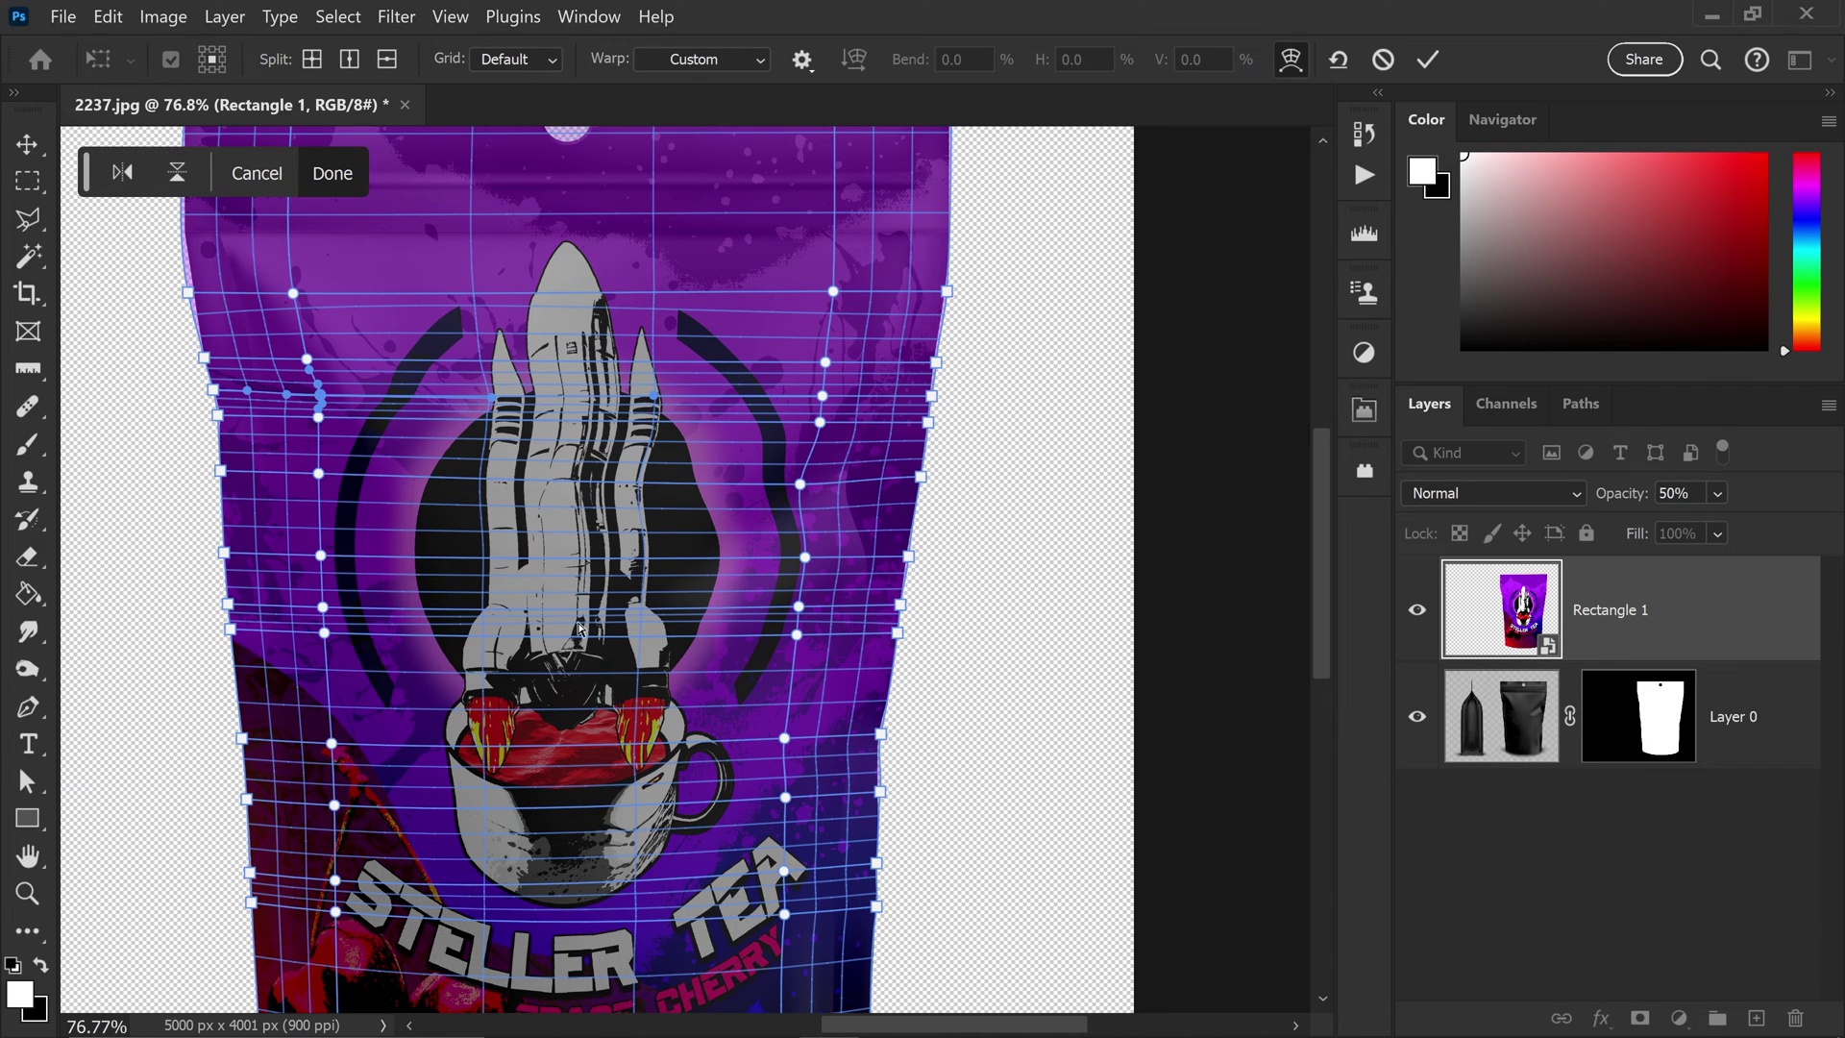
Shift the inner warp anchor beside the black ring's right arc slightly outward and commit the design's warp.
{"action": "scroll", "coordinate": [658, 828], "scroll_direction": "down", "scroll_amount": 3}
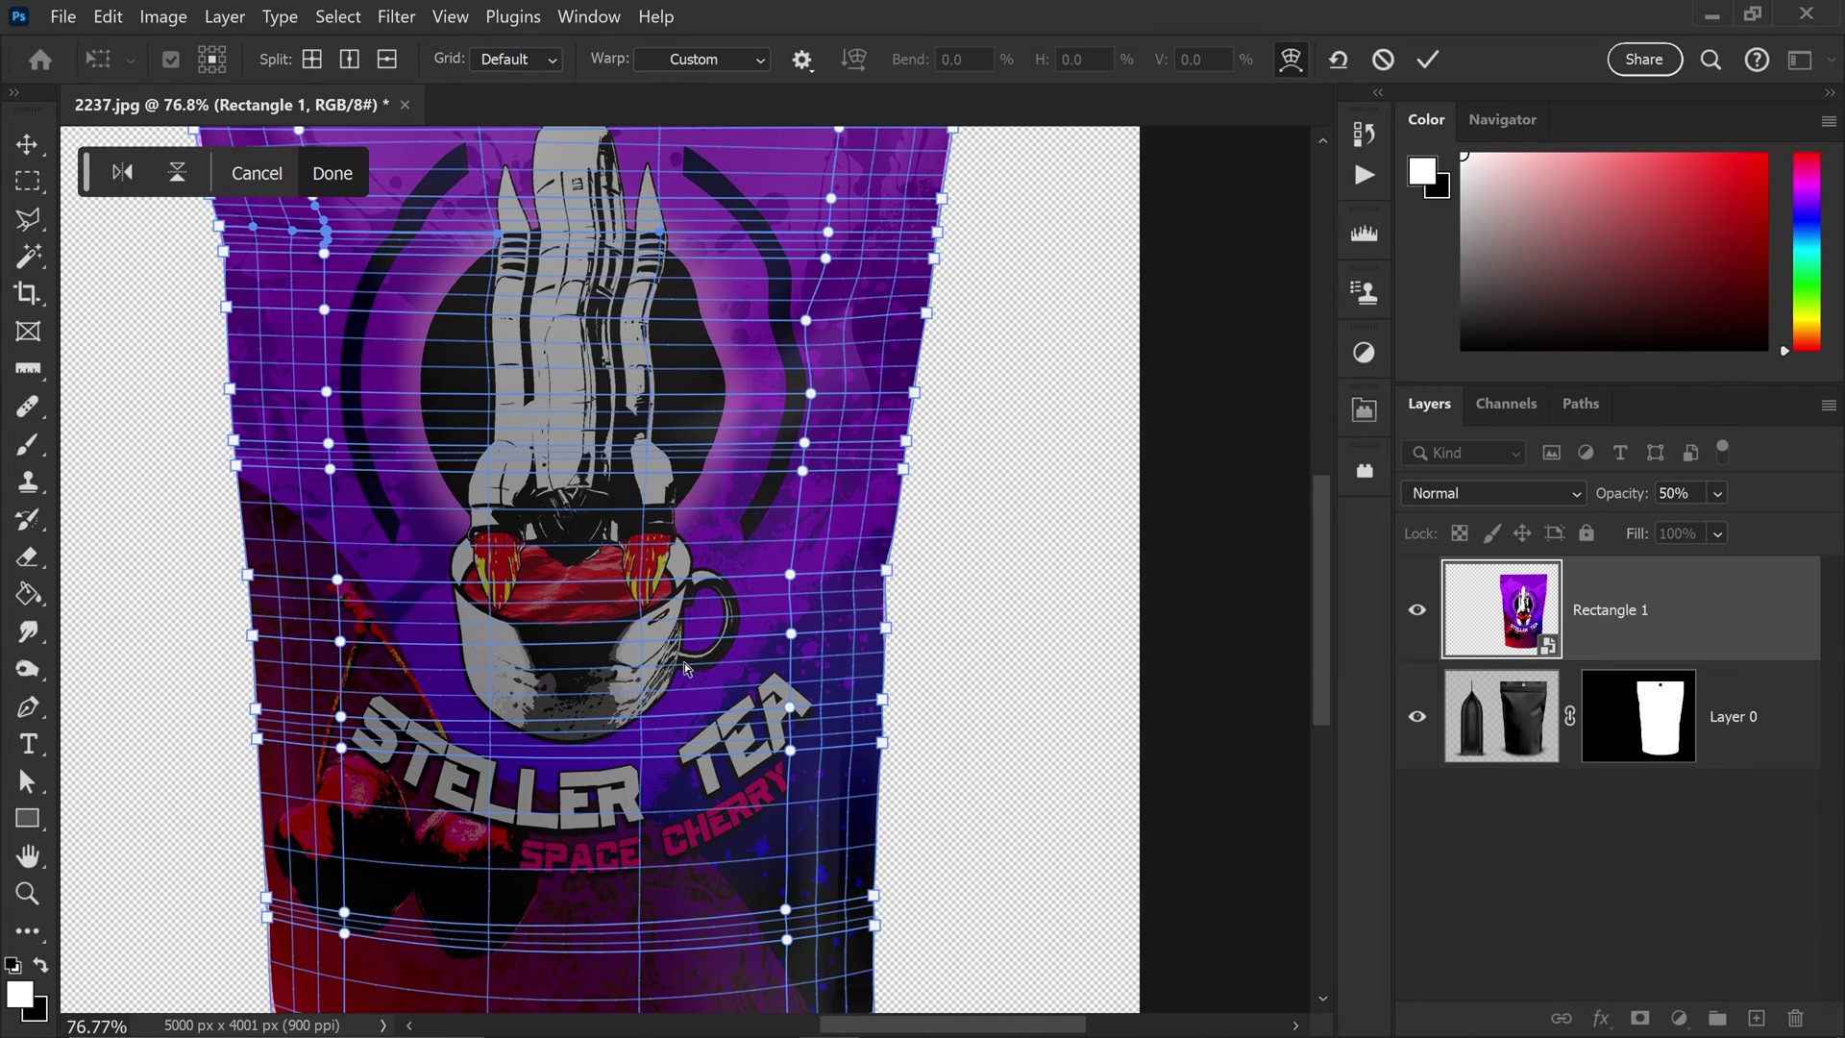
{"action": "scroll", "coordinate": [686, 667], "scroll_direction": "down", "scroll_amount": 2}
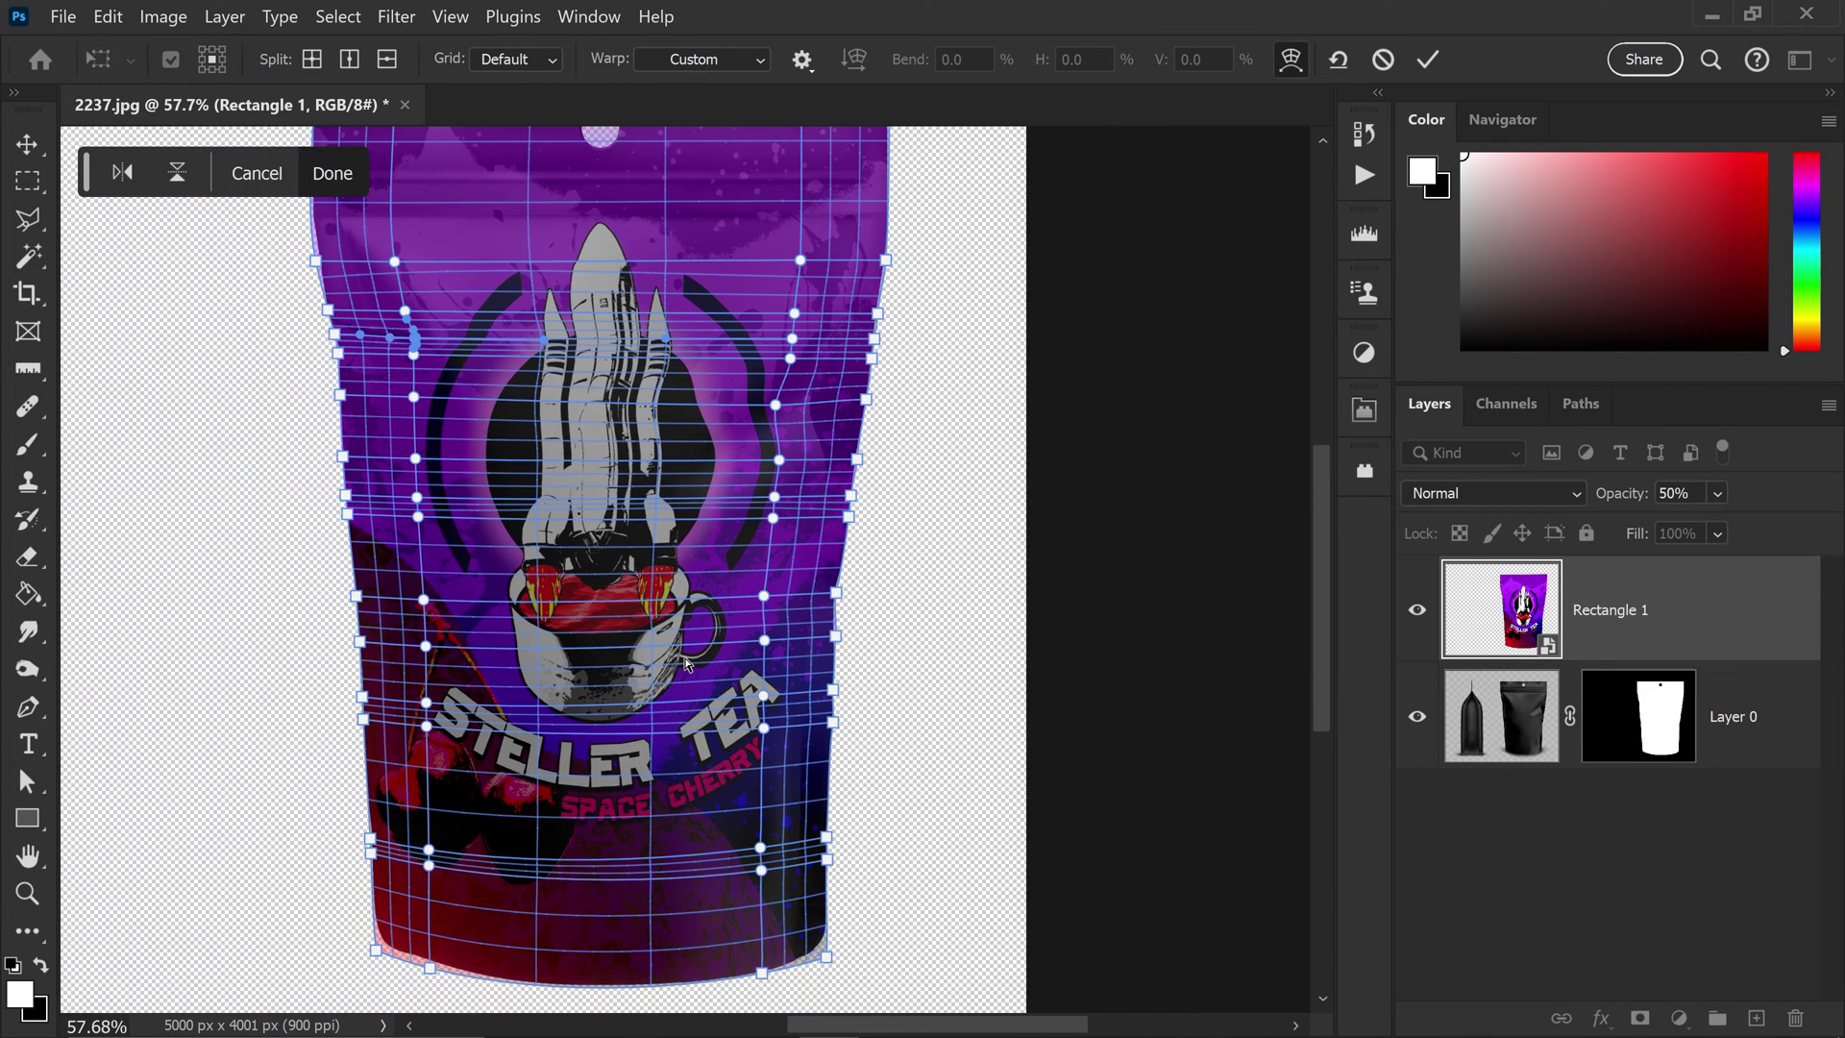
{"action": "left_click", "coordinate": [777, 404]}
{"action": "left_click_drag", "start_coordinate": [777, 405], "coordinate": [781, 405]}
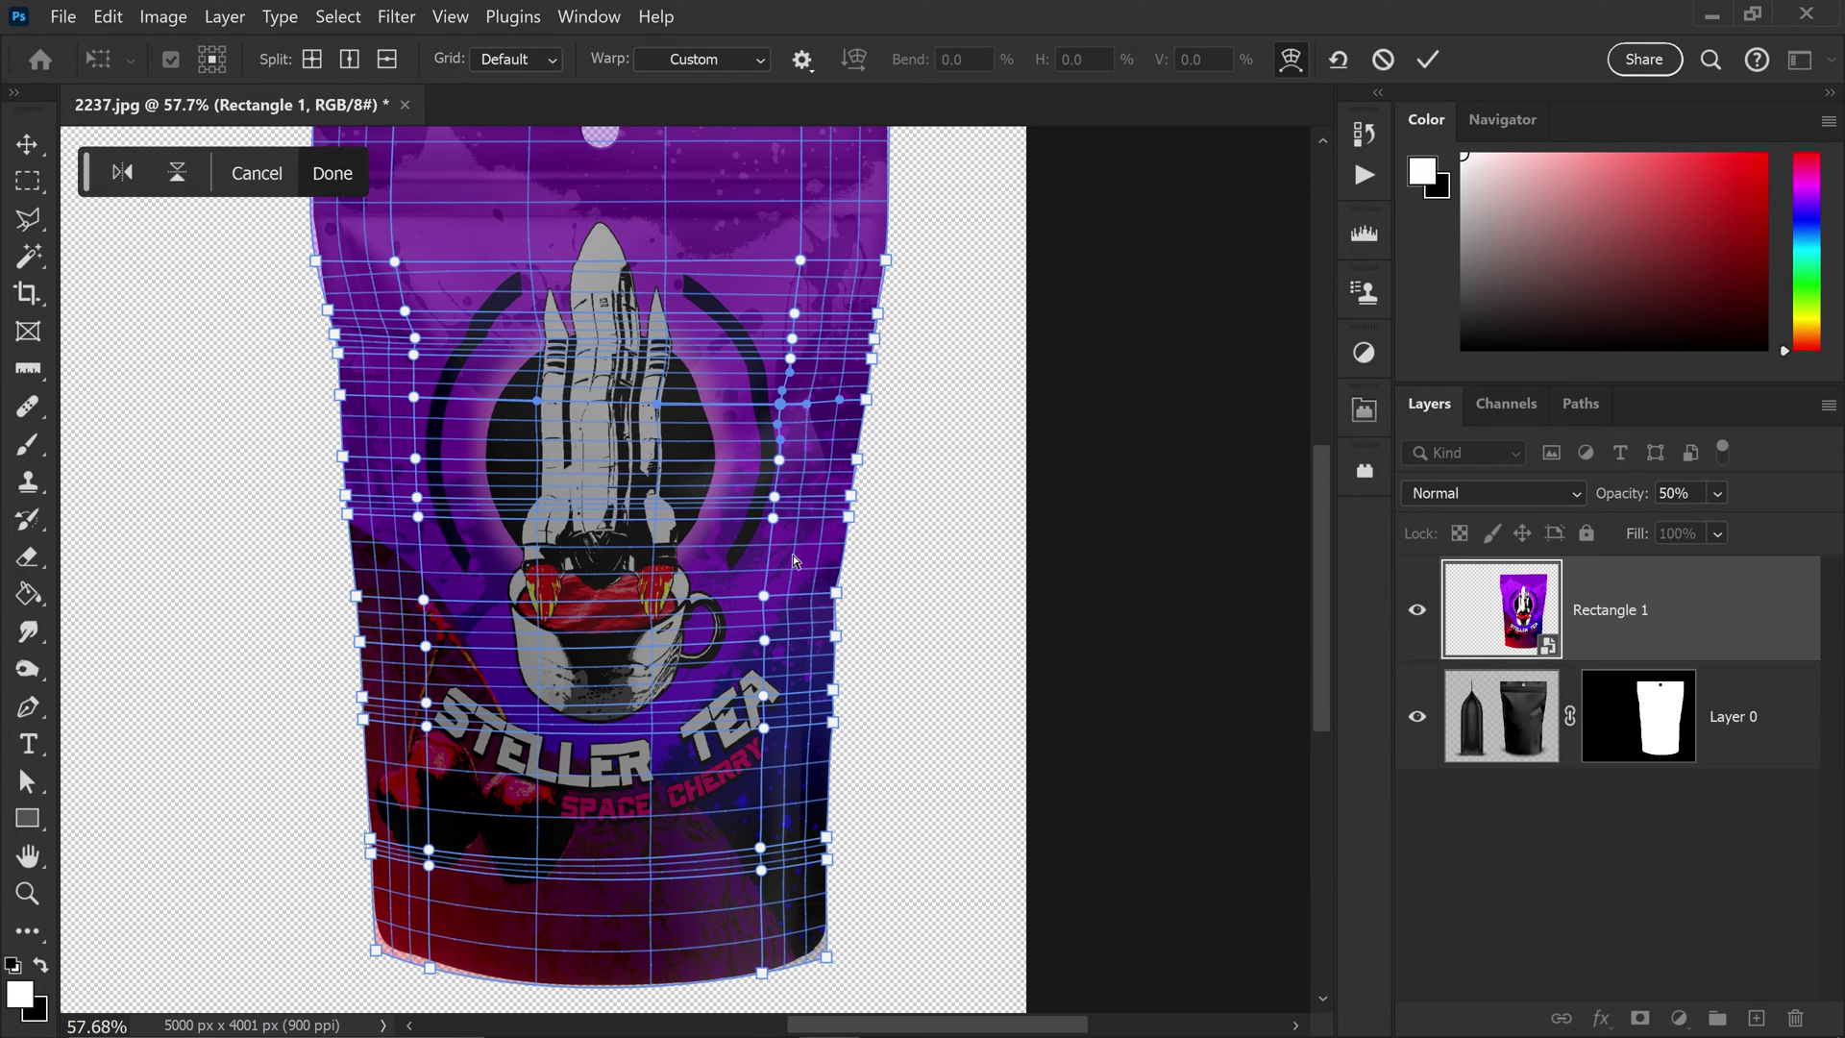
{"action": "scroll", "coordinate": [735, 567], "scroll_direction": "down", "scroll_amount": 1}
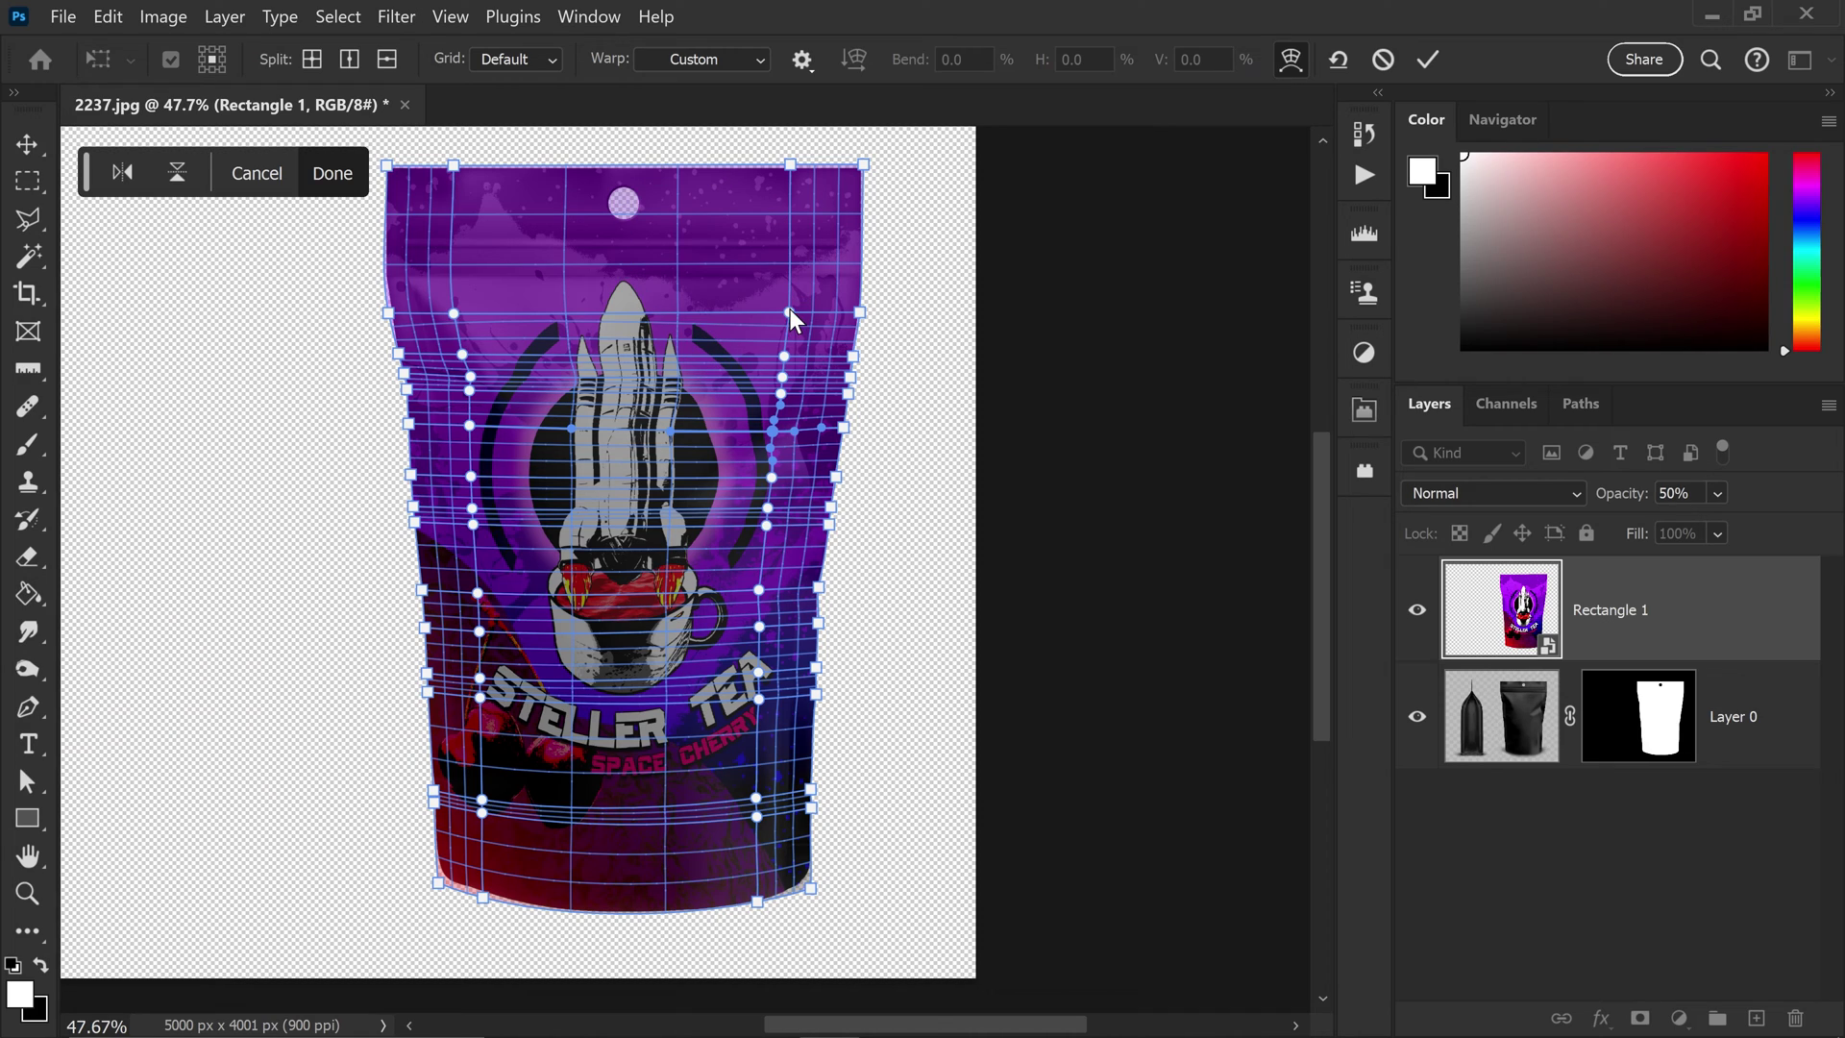
{"action": "left_click", "coordinate": [332, 173]}
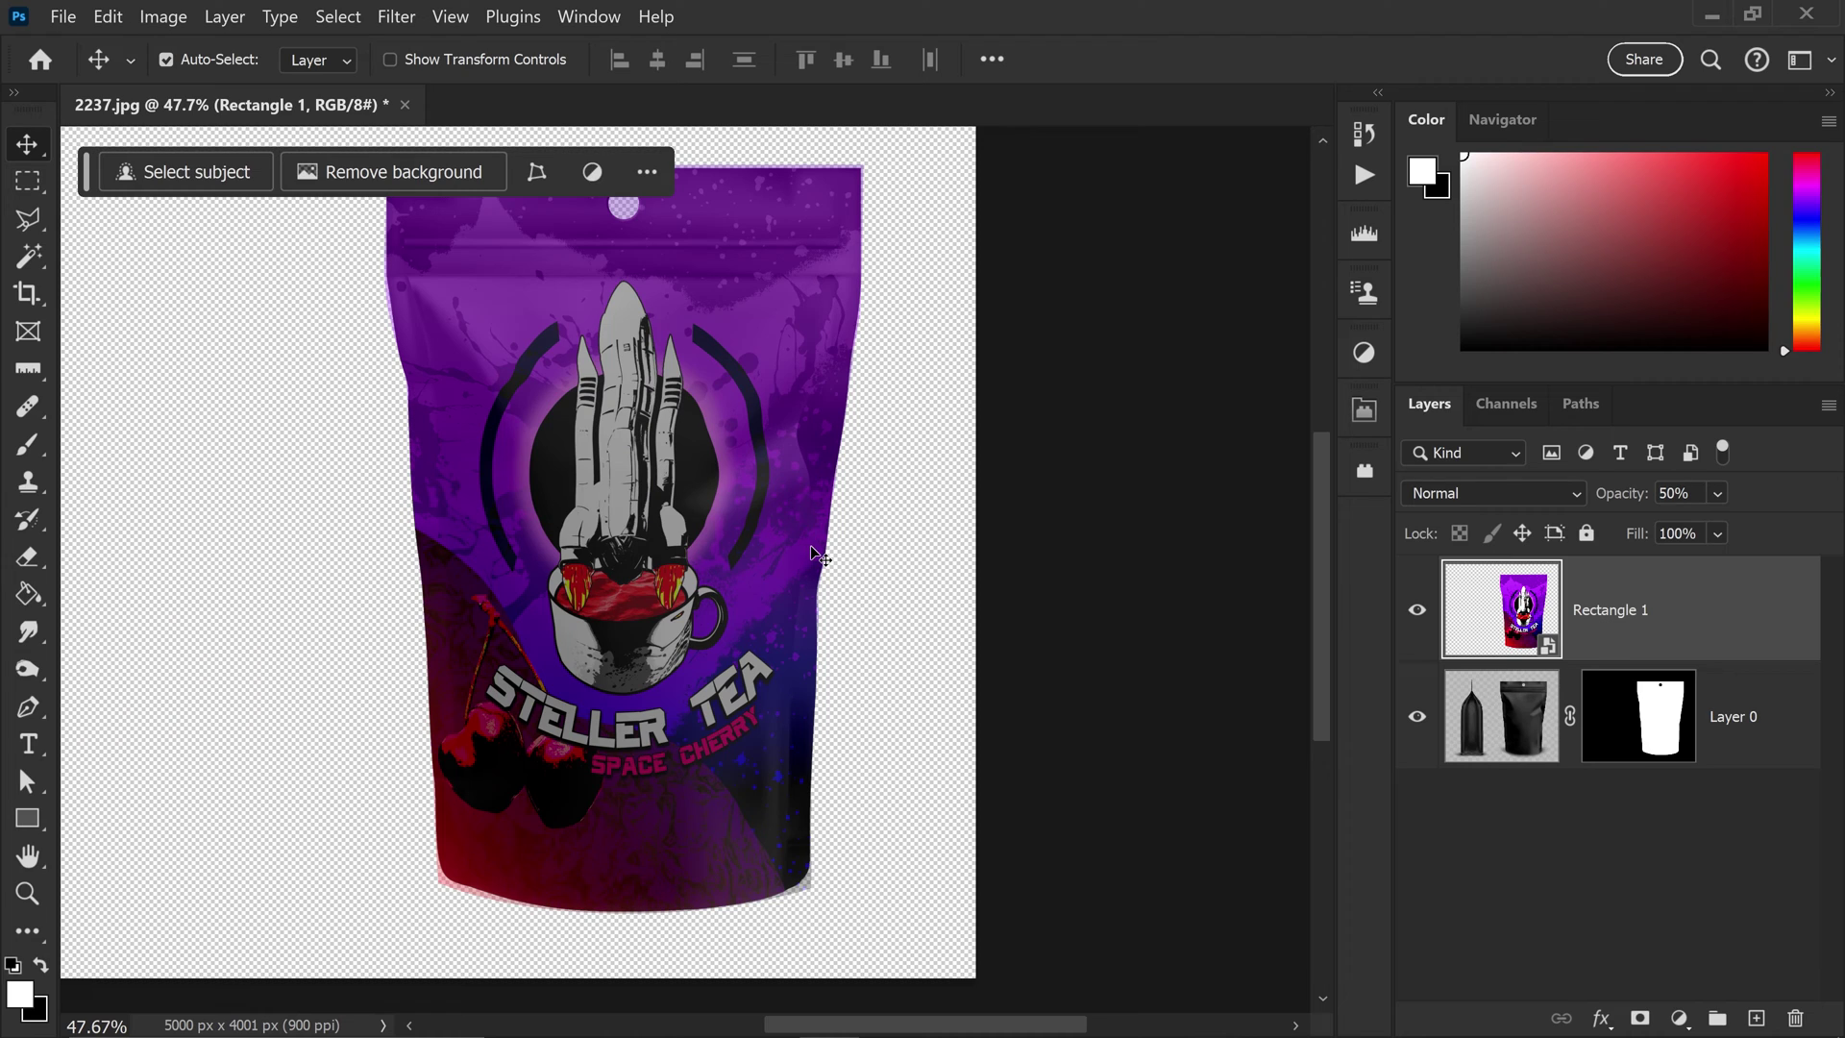
Set the Rectangle 1 design layer's opacity to 100% and clip it to Layer 0.
{"action": "key", "text": "0"}
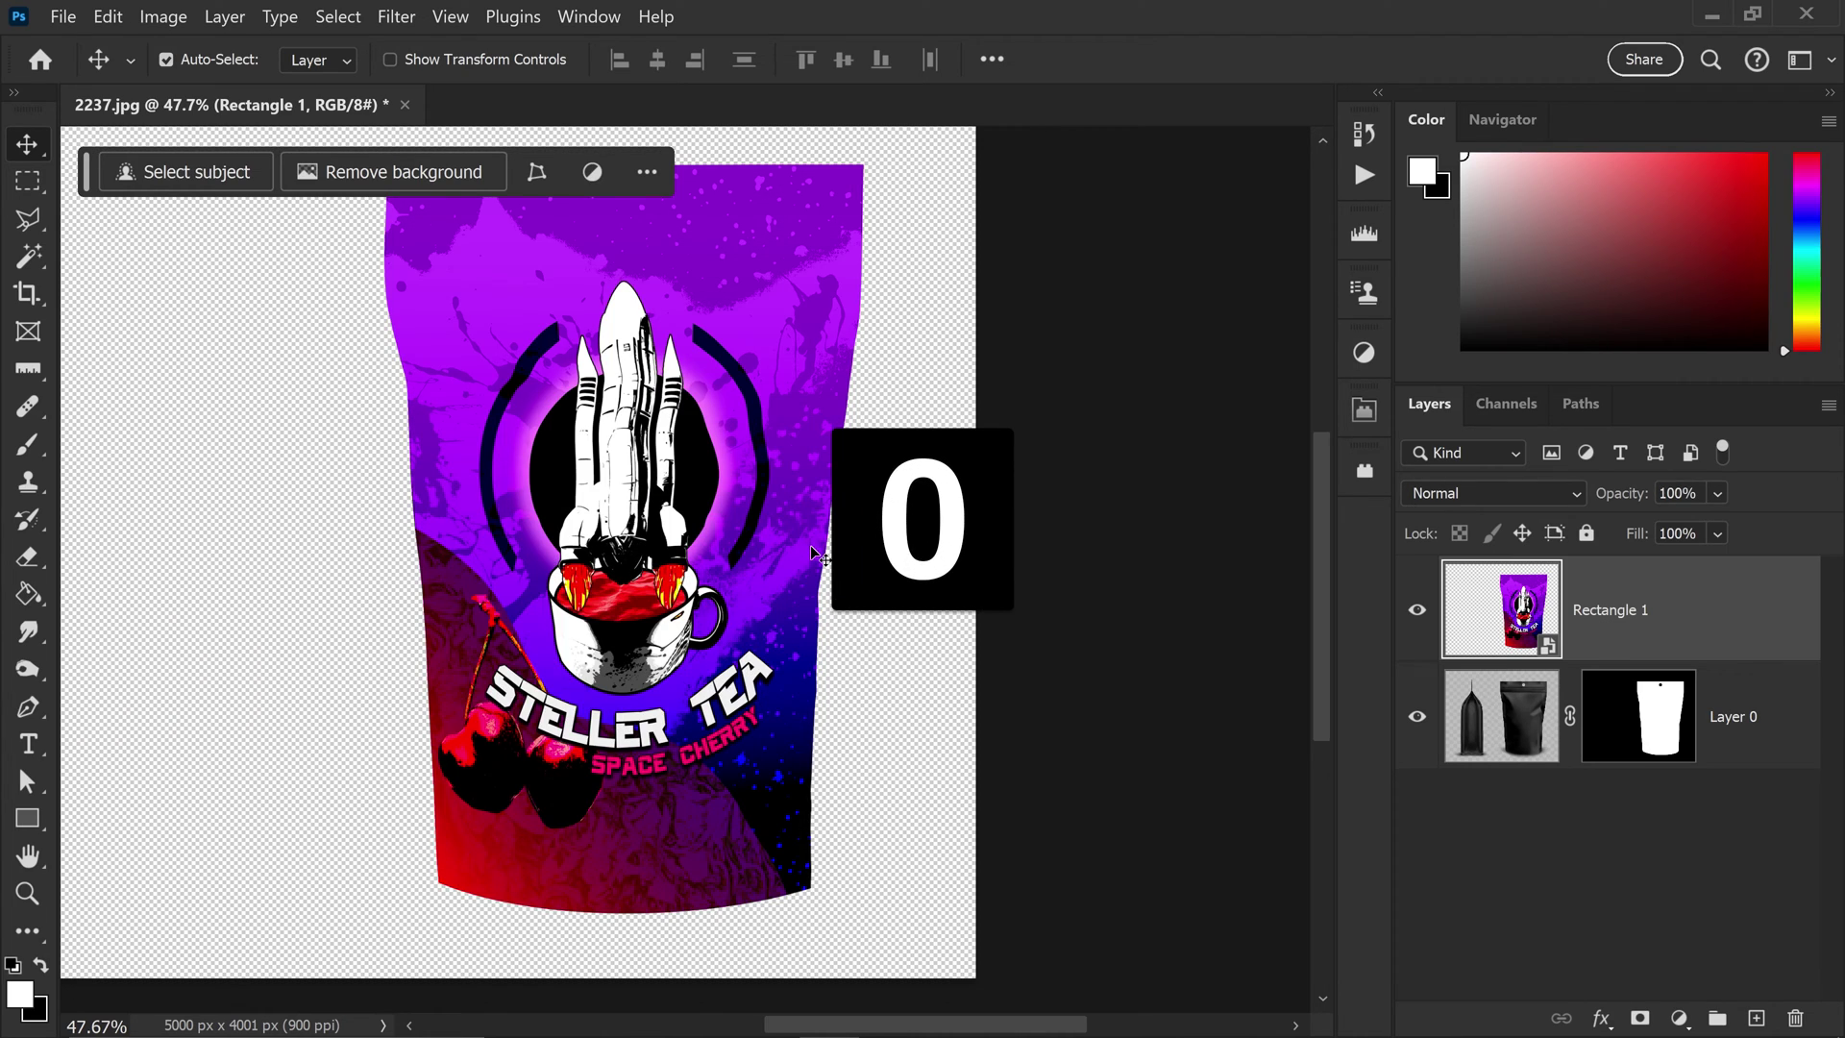
{"action": "scroll", "coordinate": [681, 525], "scroll_direction": "up", "scroll_amount": 1}
{"action": "scroll", "coordinate": [682, 525], "scroll_direction": "left", "scroll_amount": 1}
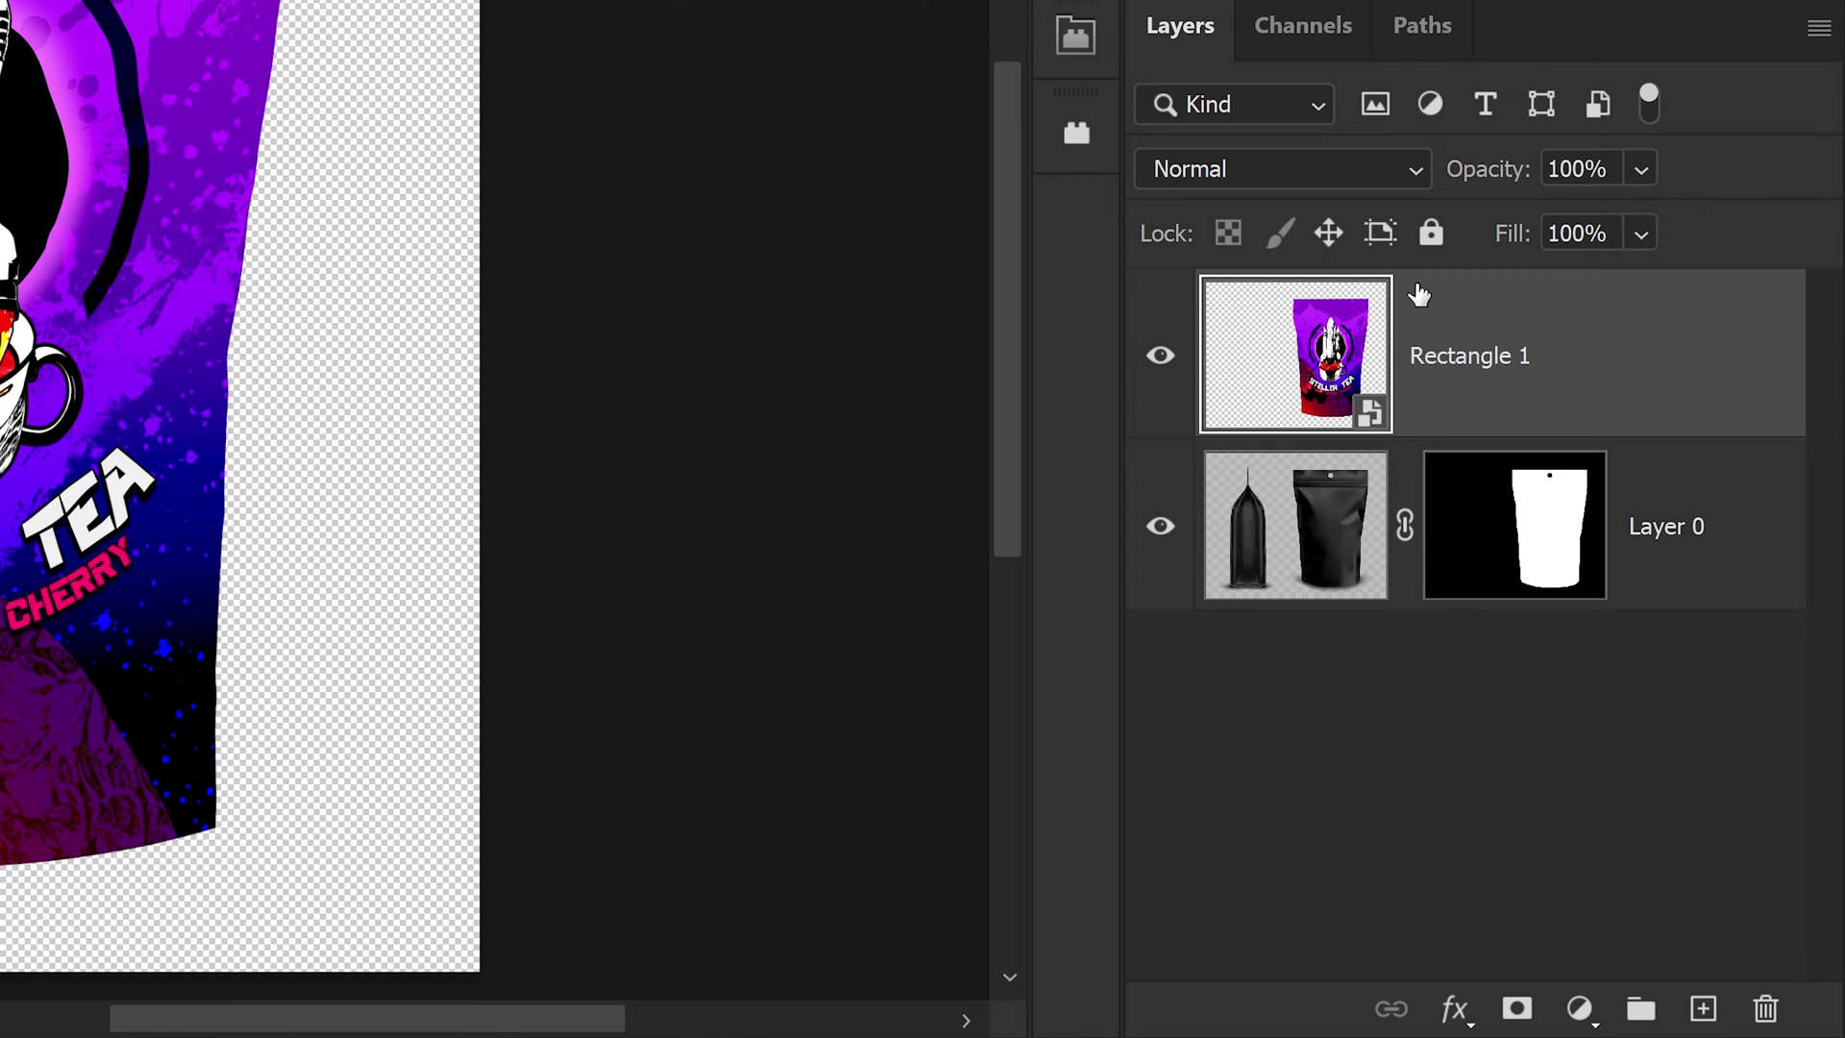
{"action": "key", "text": "alt"}
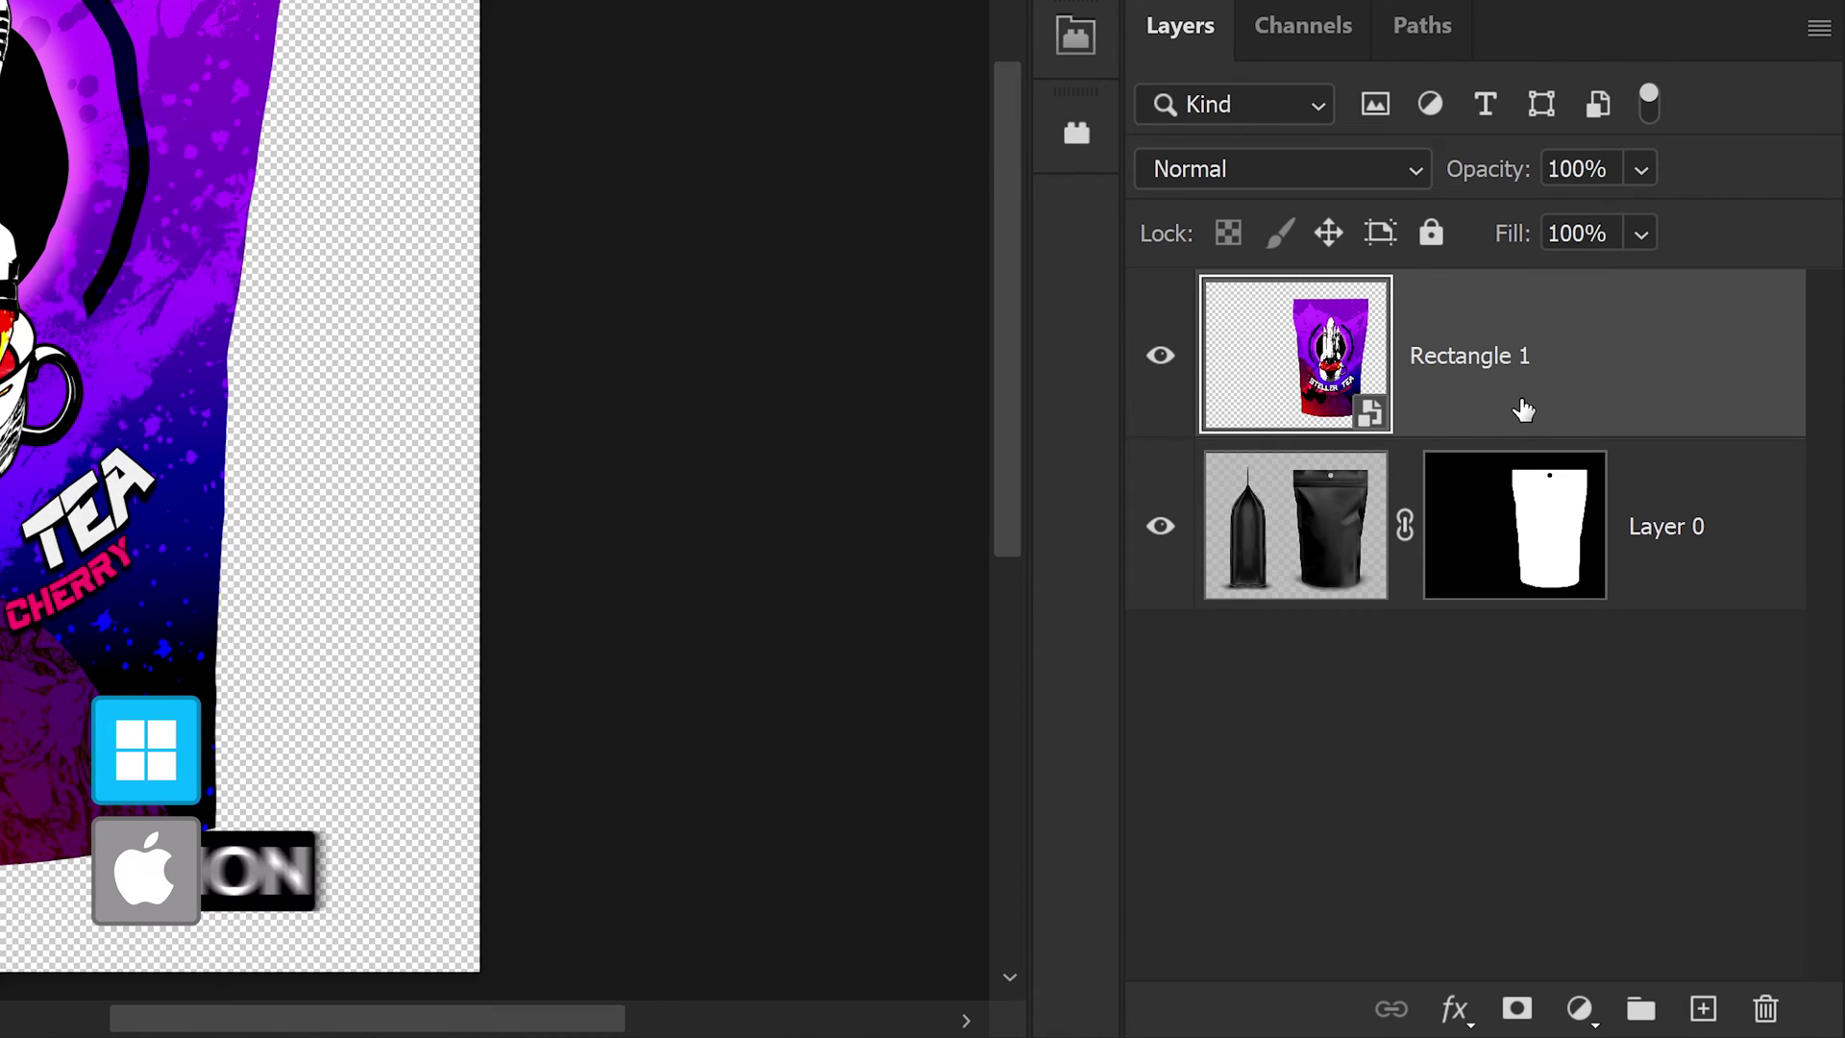
{"action": "left_click", "coordinate": [1434, 429], "text": "alt"}
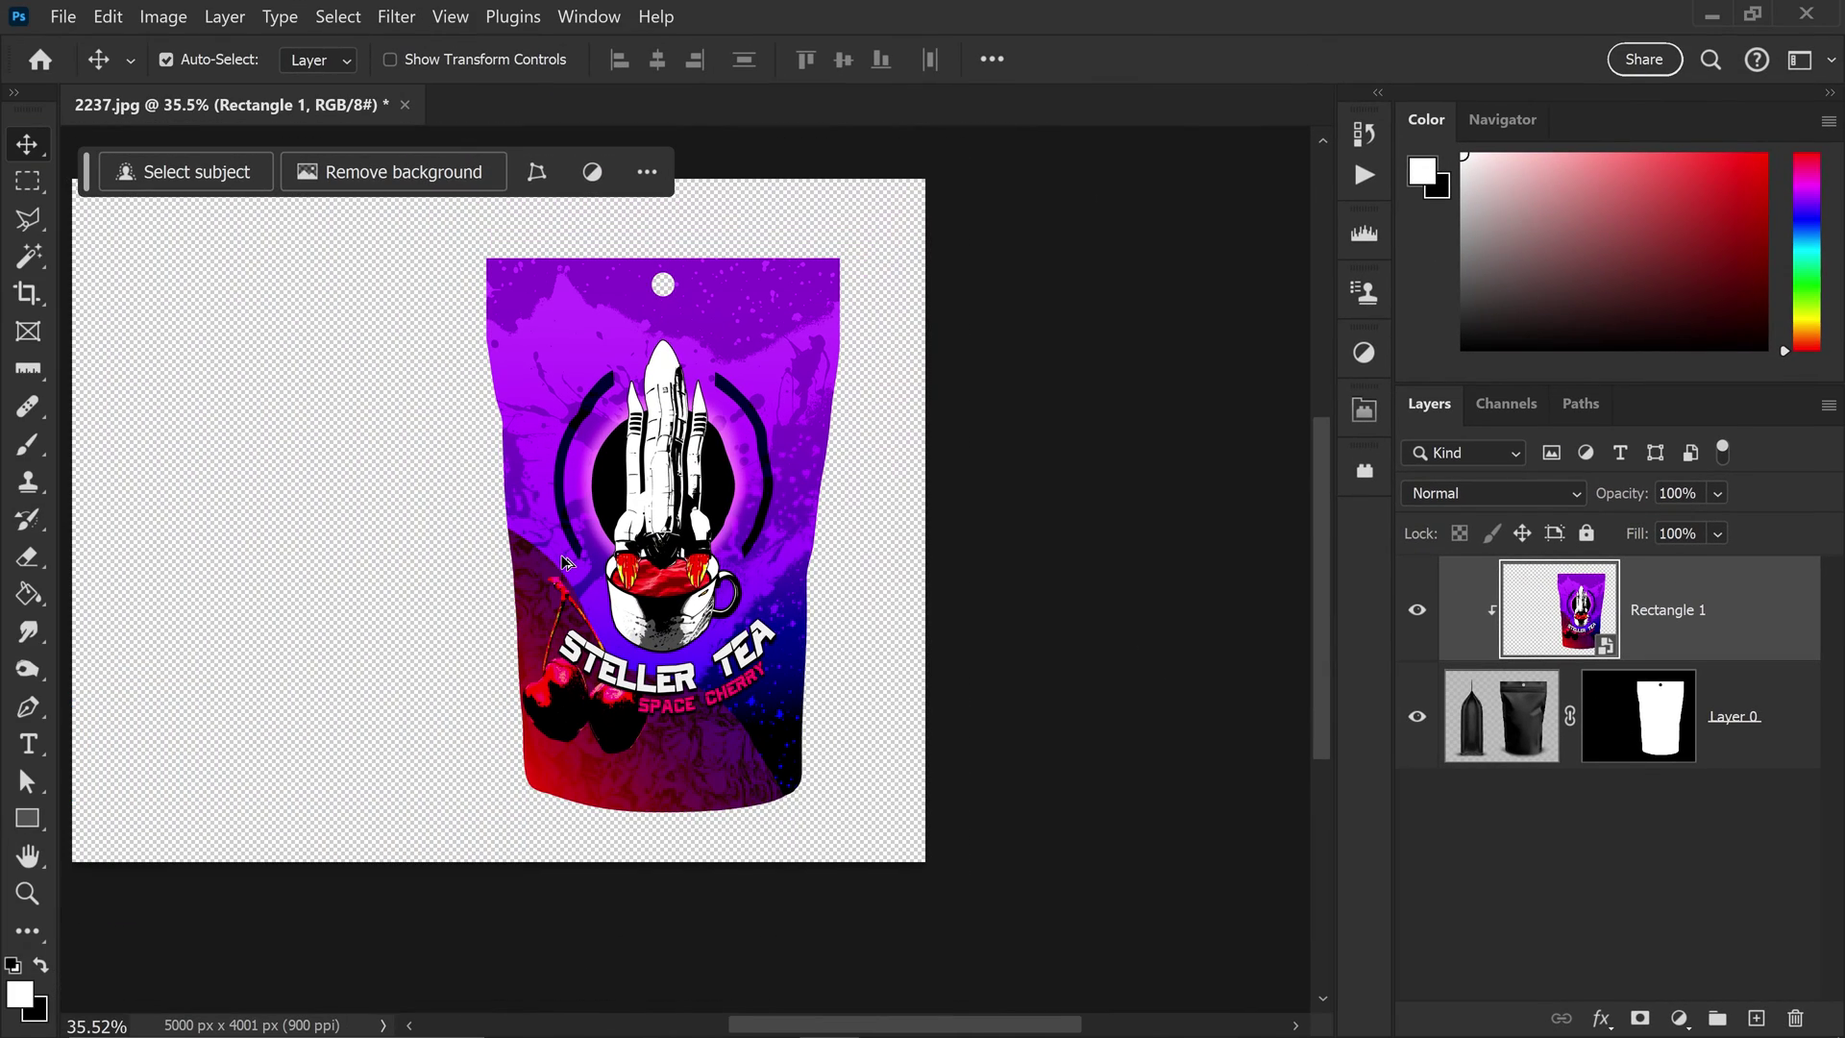
{"action": "scroll", "coordinate": [565, 562], "scroll_direction": "left", "scroll_amount": 2}
{"action": "scroll", "coordinate": [565, 562], "scroll_direction": "up", "scroll_amount": 1}
{"action": "scroll", "coordinate": [745, 510], "scroll_direction": "up", "scroll_amount": 2, "text": "alt"}
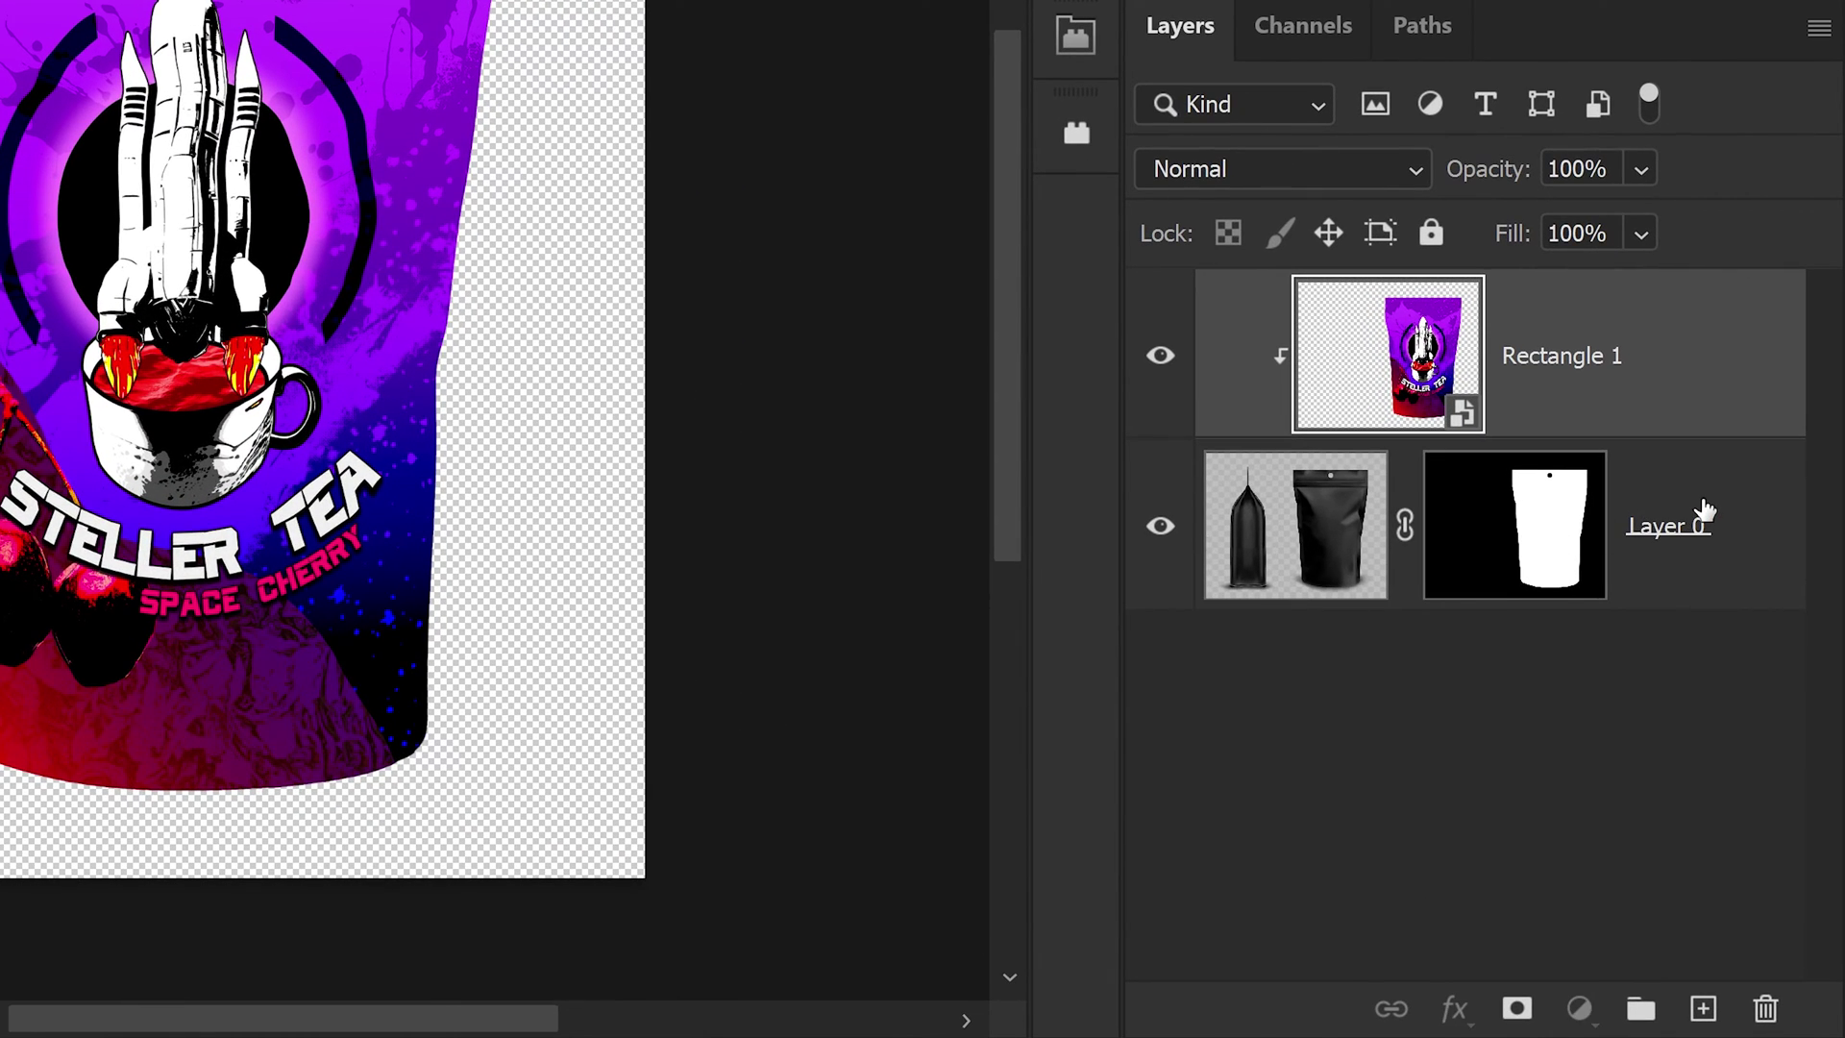
Duplicate Layer 0, place the copy above Rectangle 1, and clip Rectangle 1 to the original Layer 0 again.
{"action": "left_click", "coordinate": [1706, 509]}
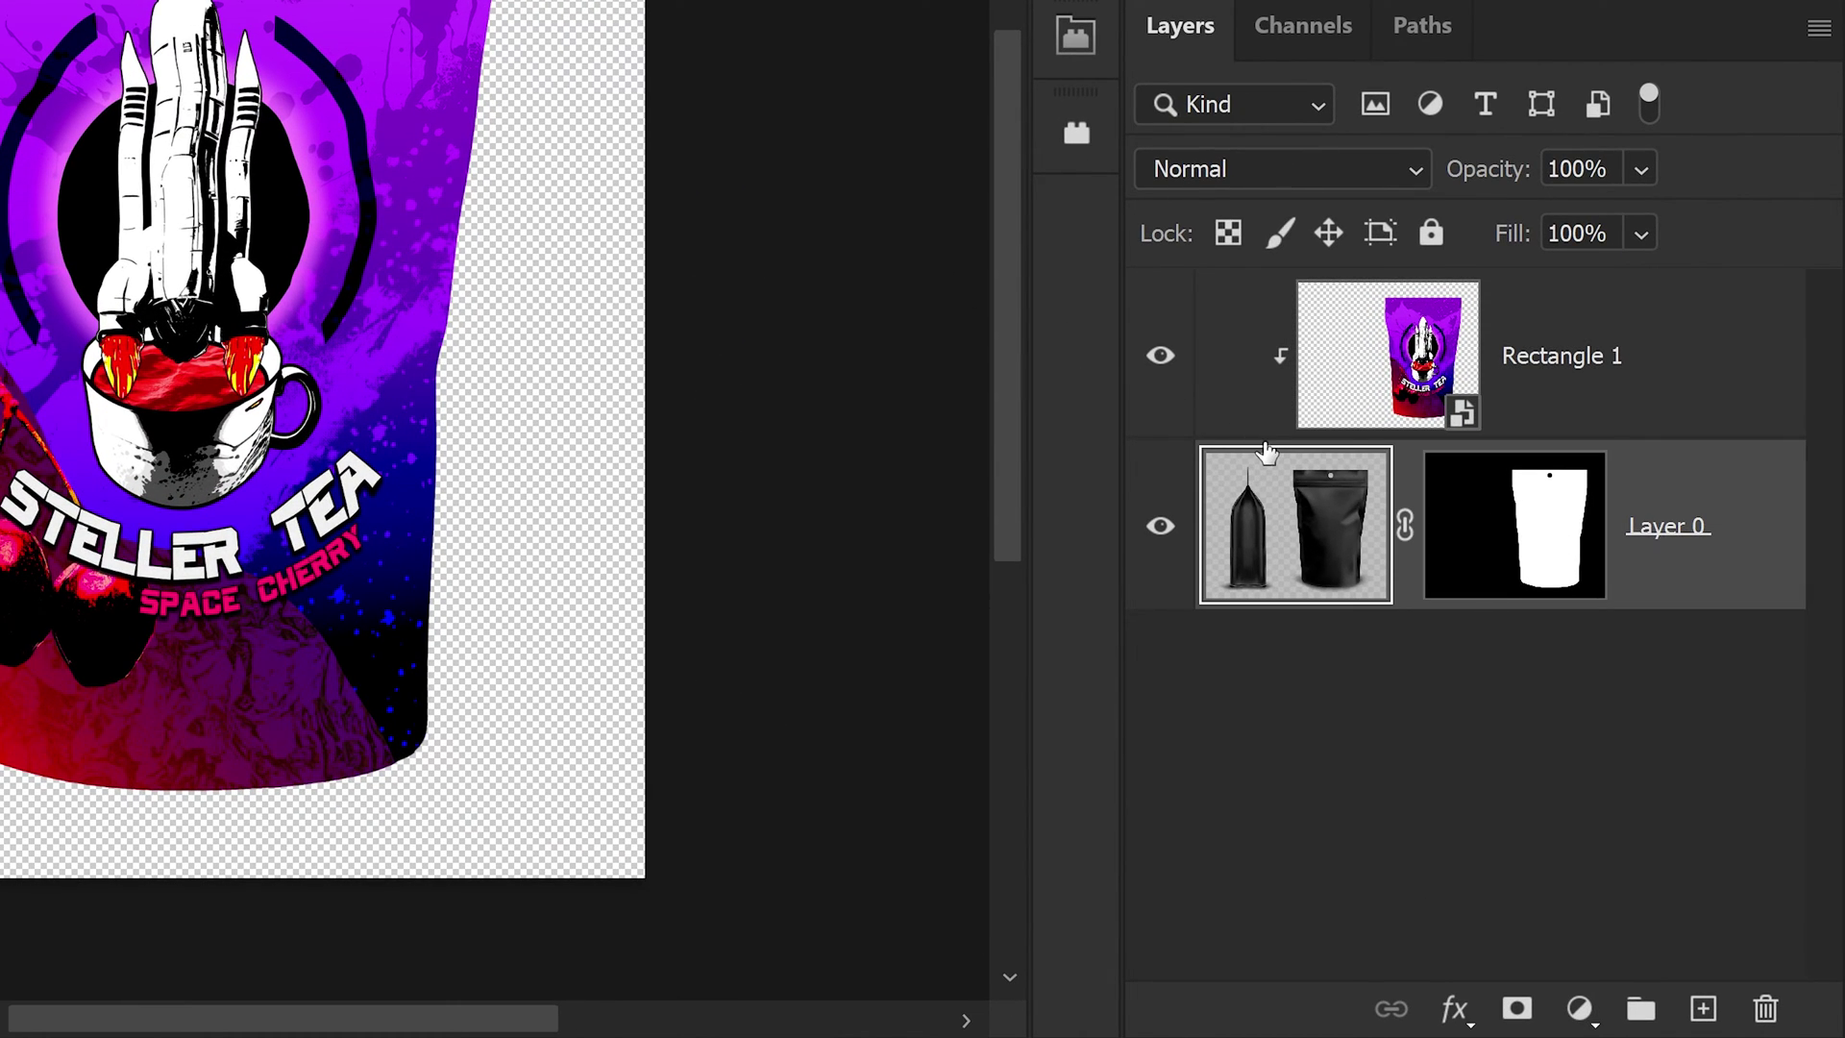
{"action": "key", "text": "ctrl+j"}
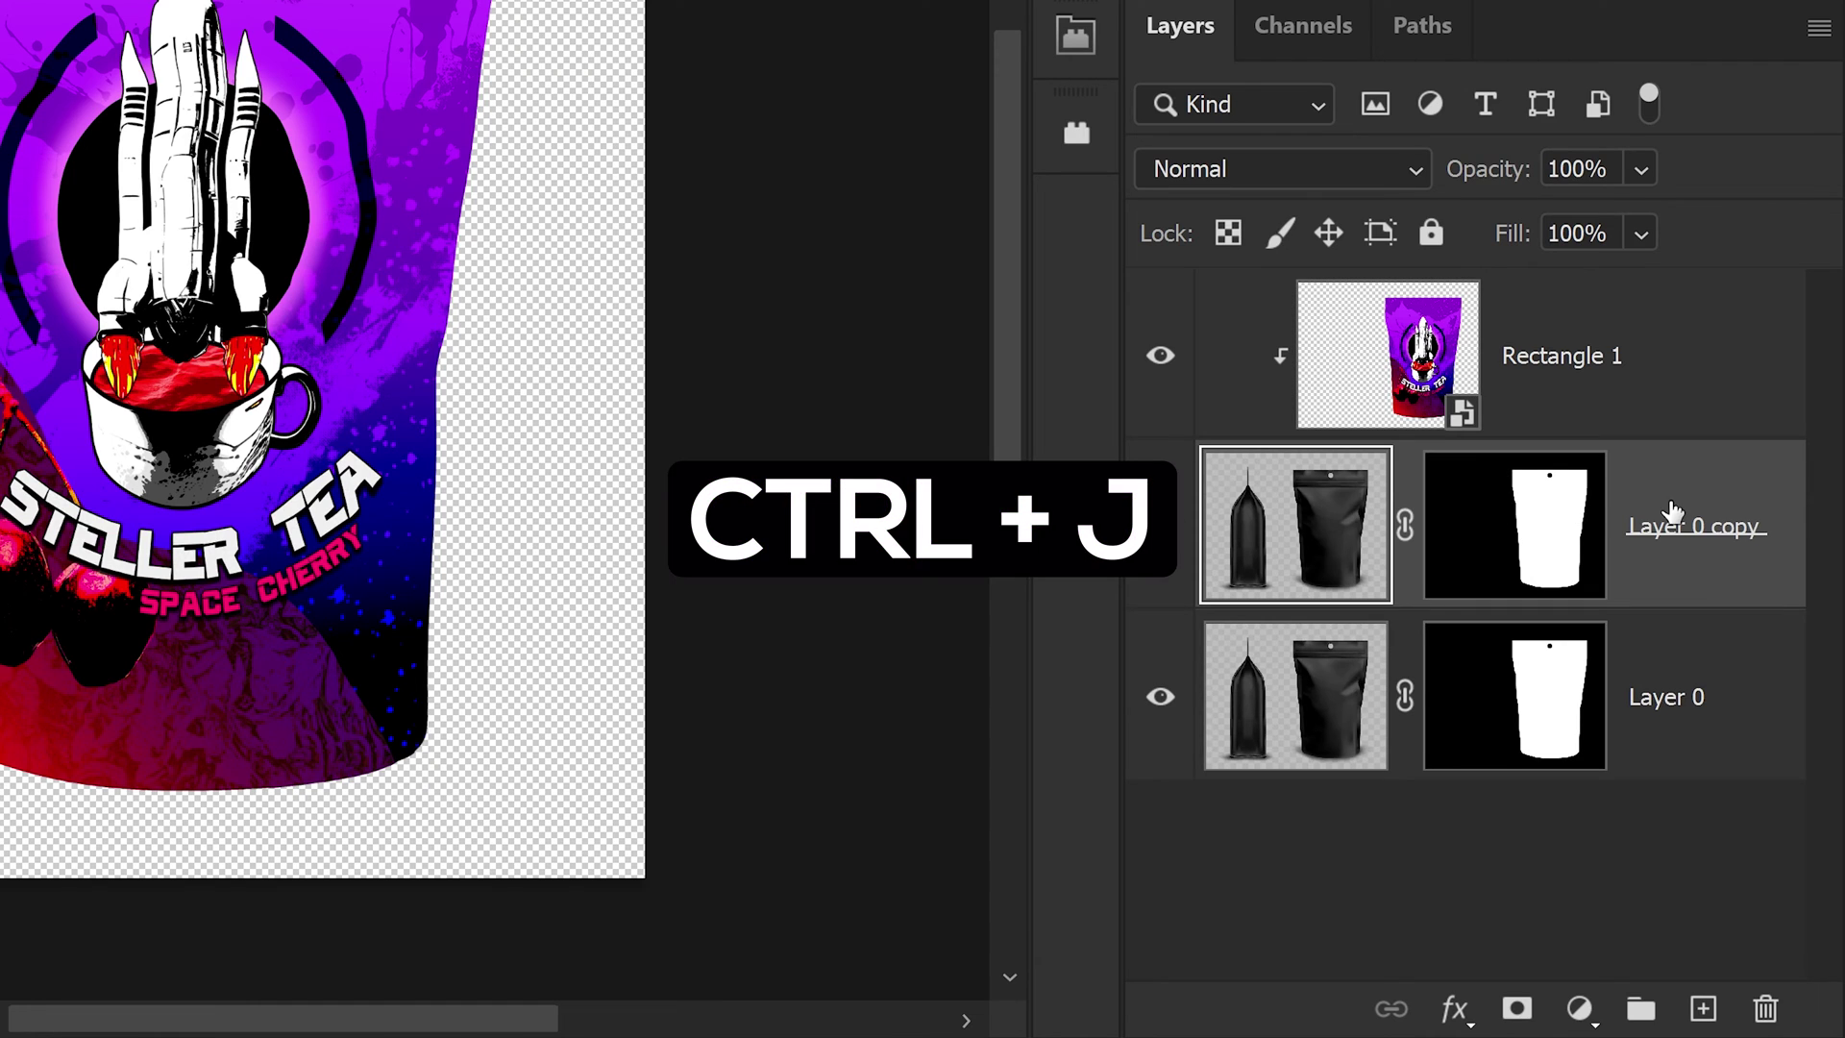
{"action": "left_click_drag", "start_coordinate": [1664, 515], "coordinate": [1635, 313]}
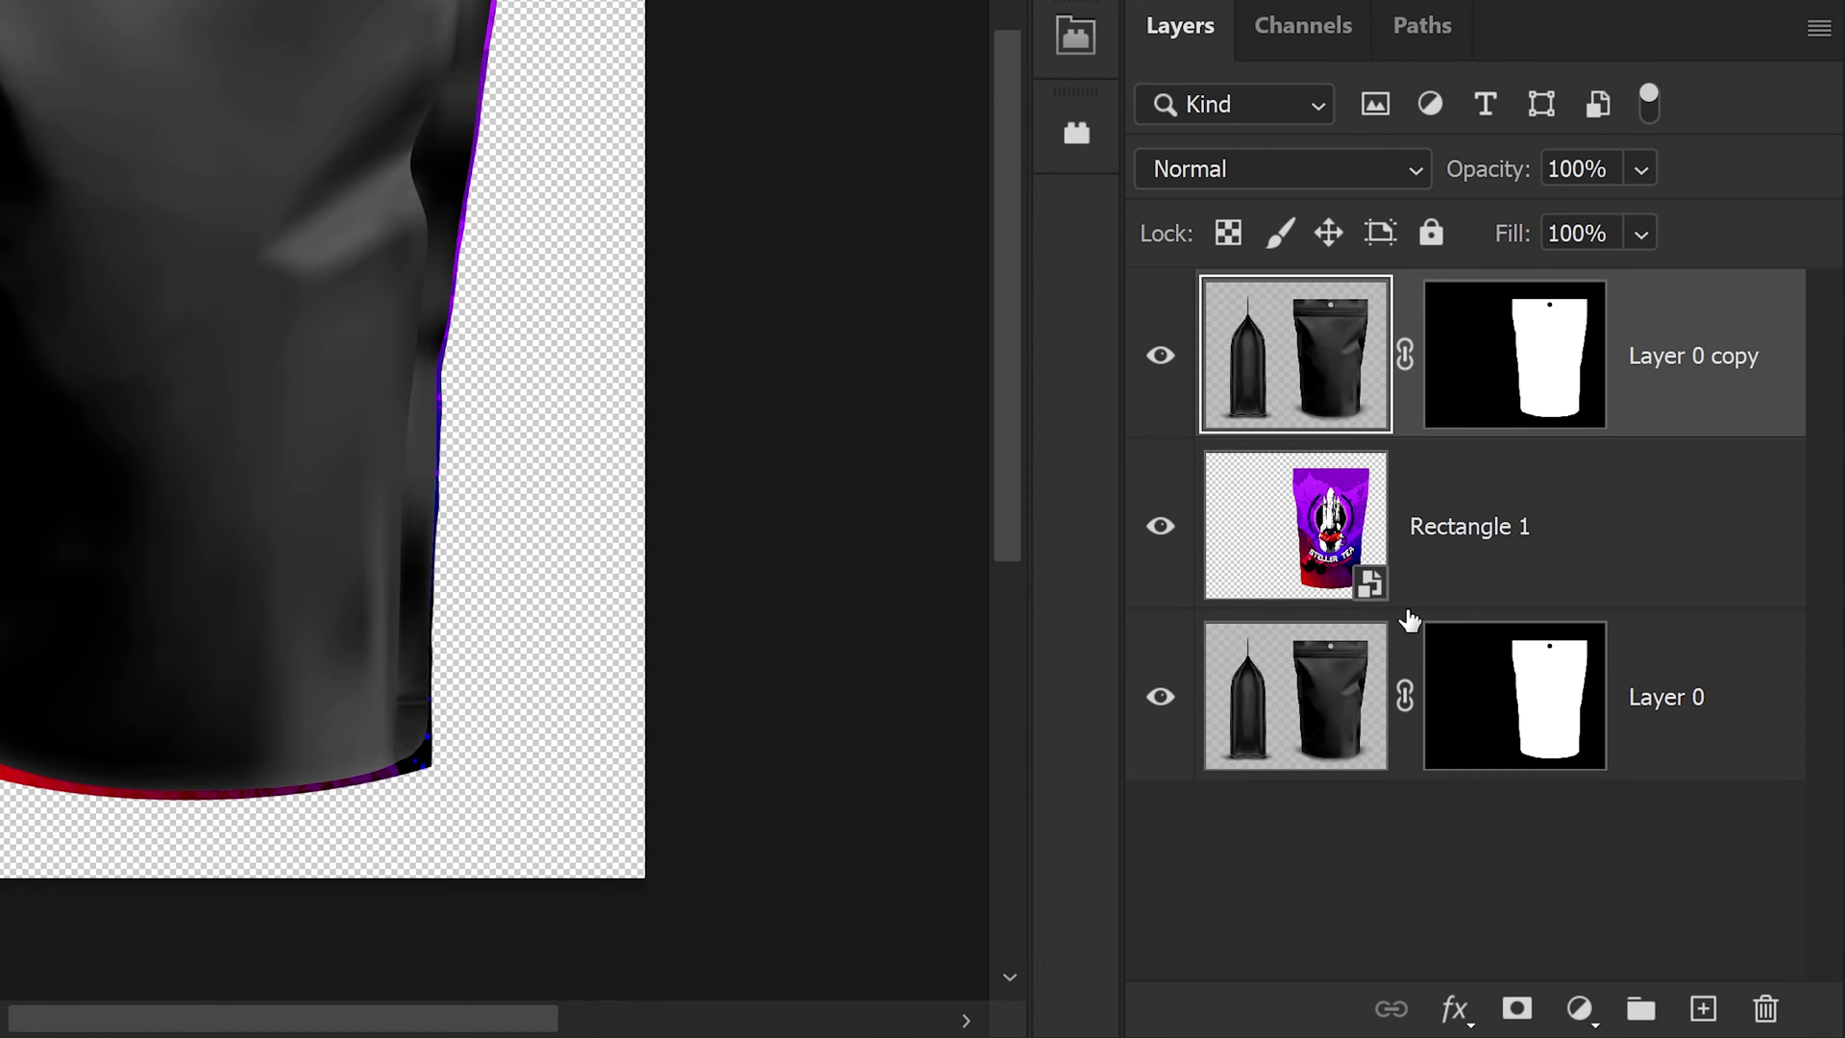
{"action": "left_click", "coordinate": [1436, 603]}
{"action": "left_click", "coordinate": [1419, 613], "text": "alt"}
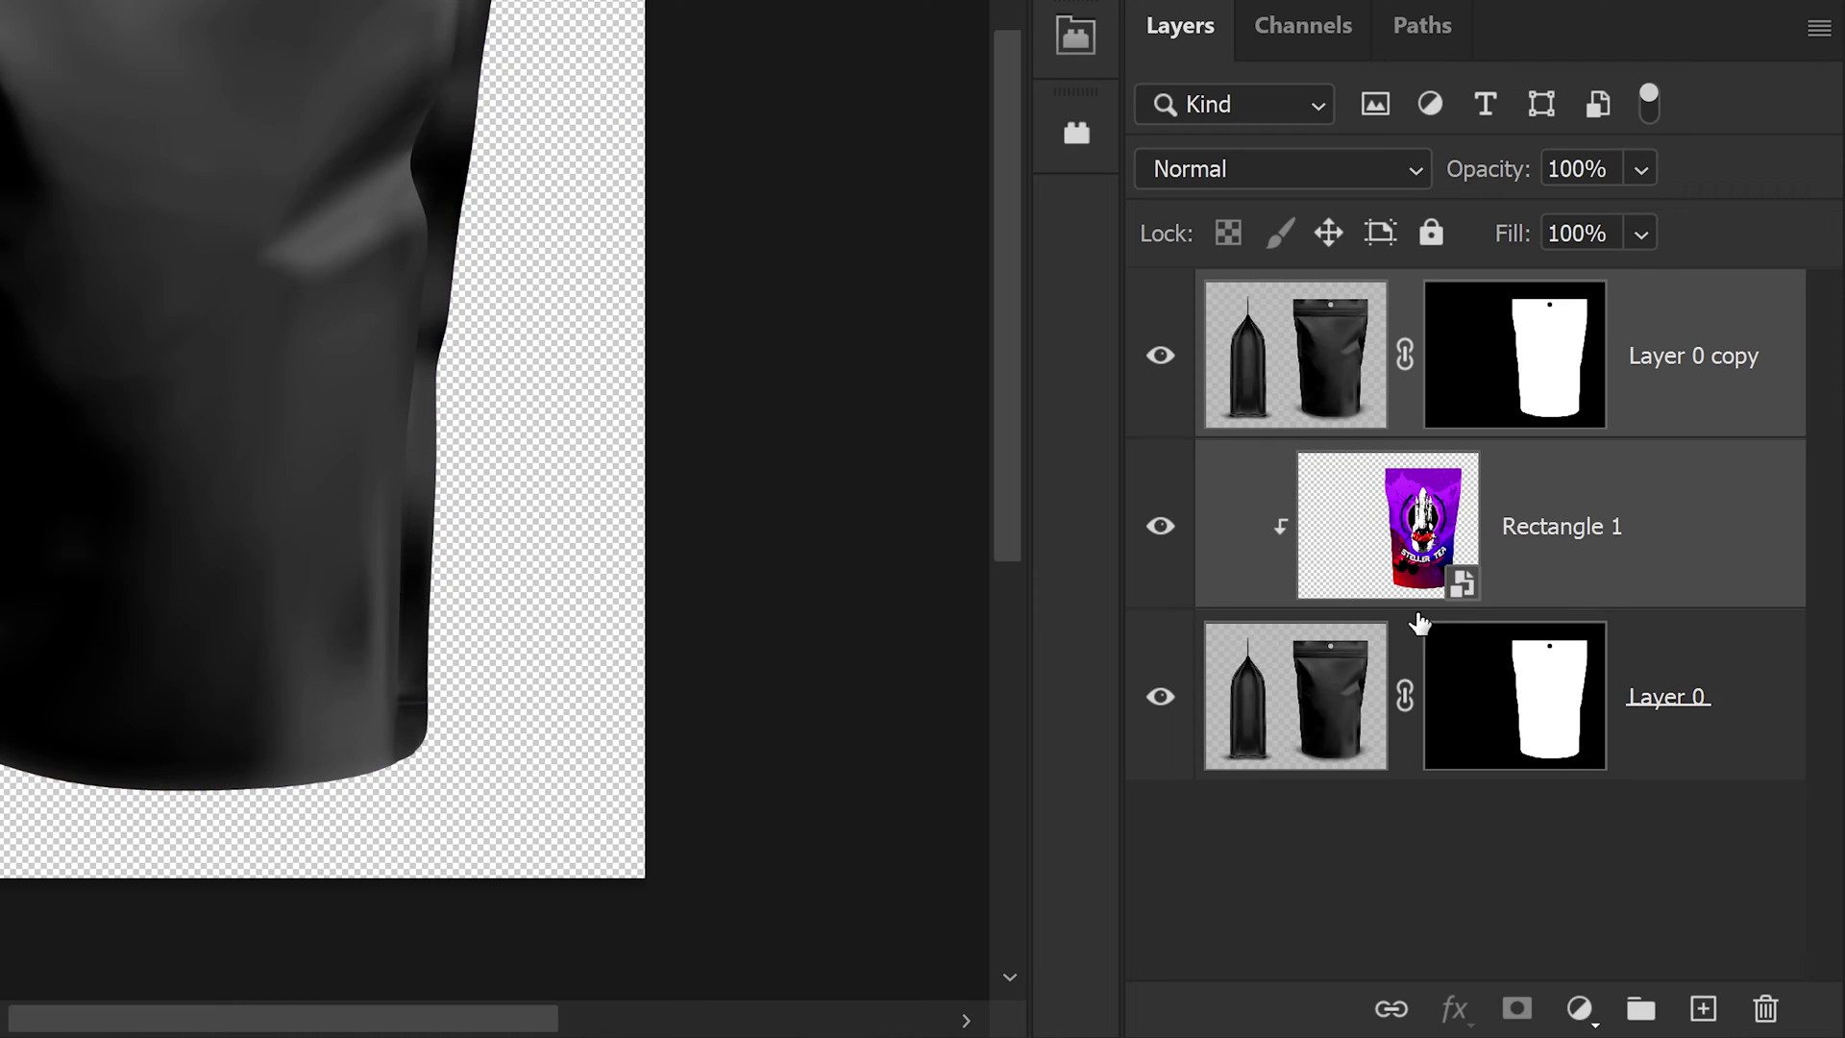
Make two more duplicates of the Layer 0 copy above the design.
{"action": "left_click", "coordinate": [1693, 365]}
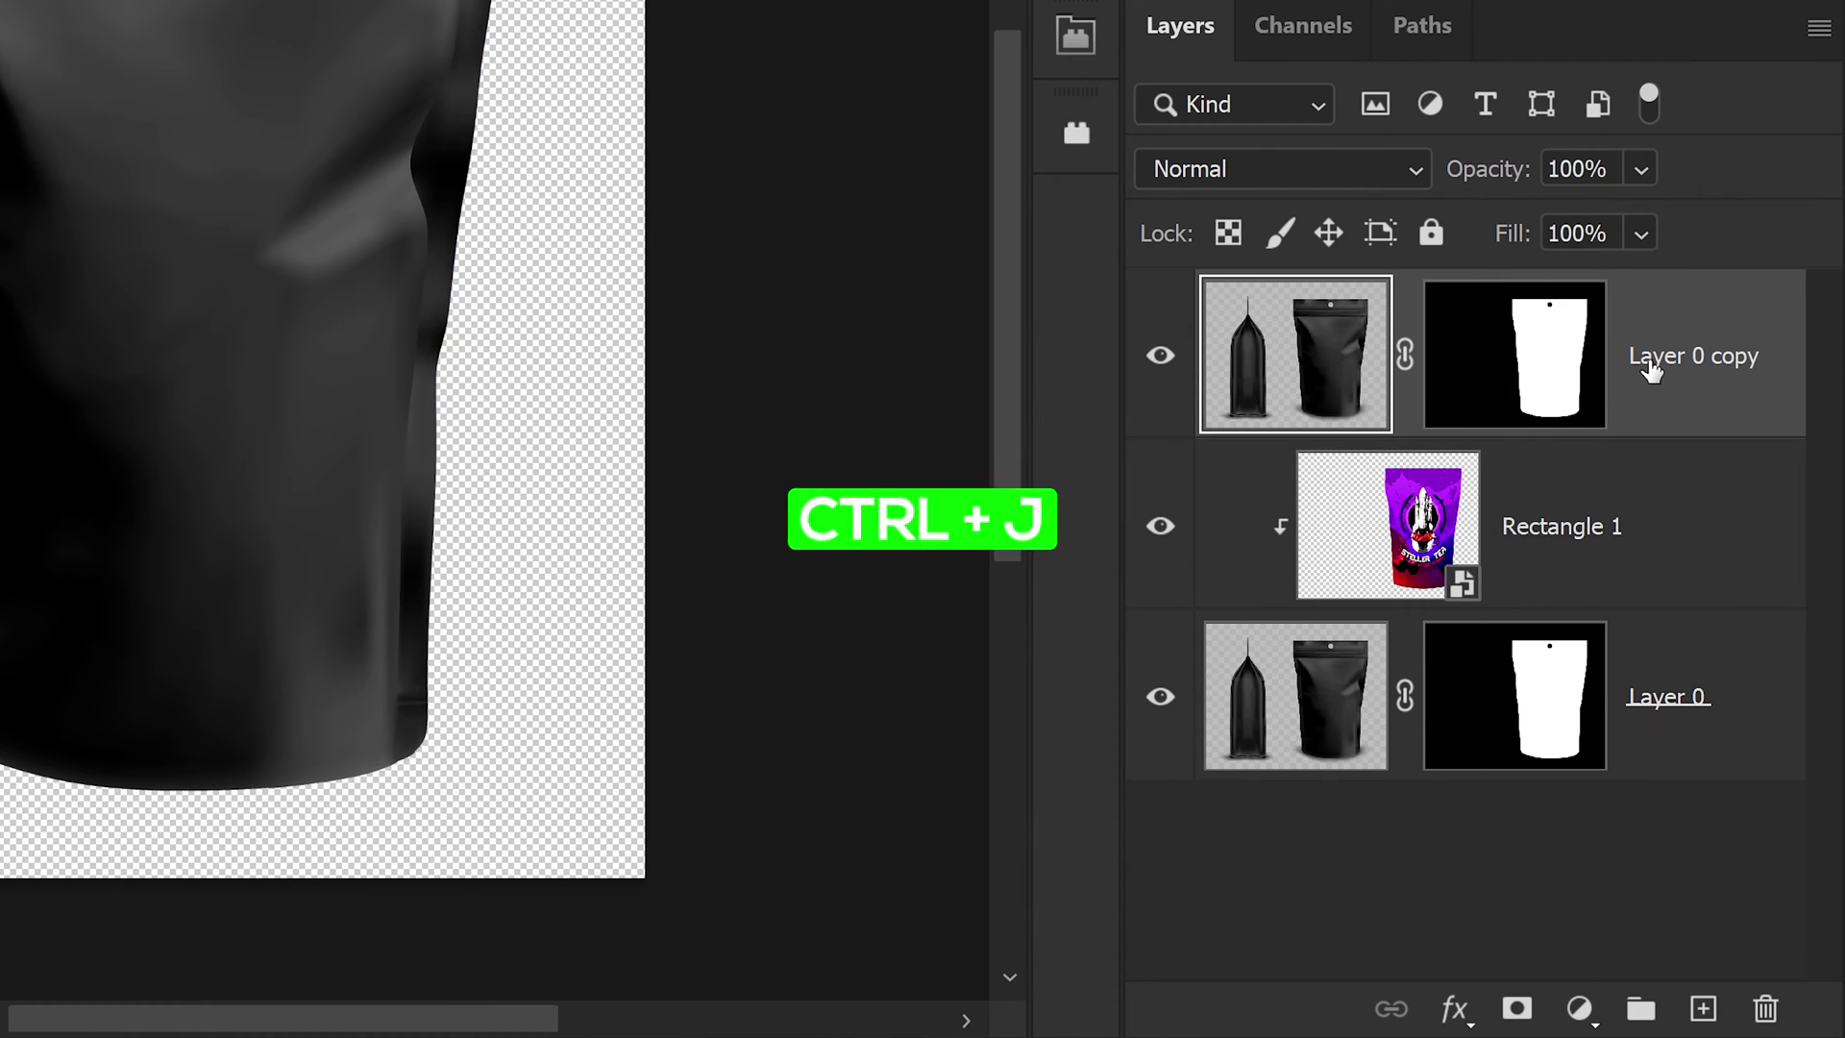
{"action": "key", "text": "ctrl+j"}
{"action": "key", "text": "ctrl+j"}
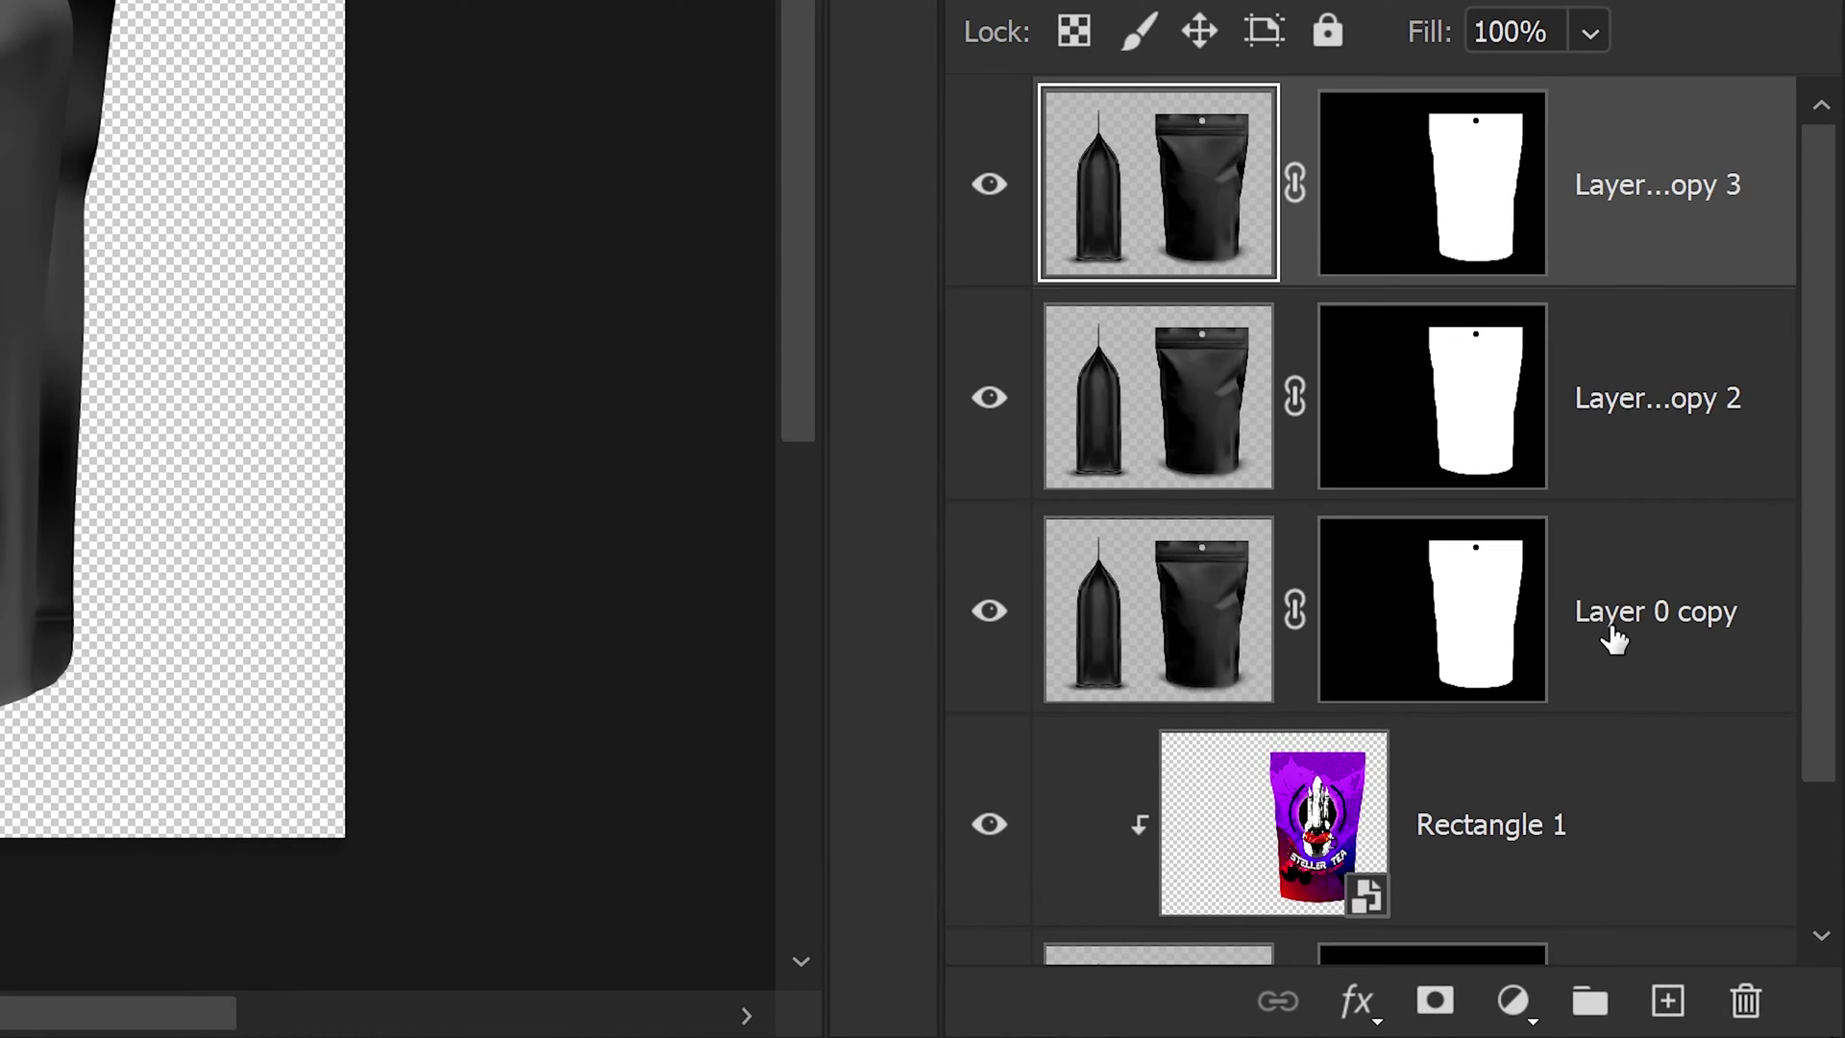
Rename the three pouch copies, from lowest to highest, as shadows, highlights and top highlights.
{"action": "double_click", "coordinate": [1660, 711]}
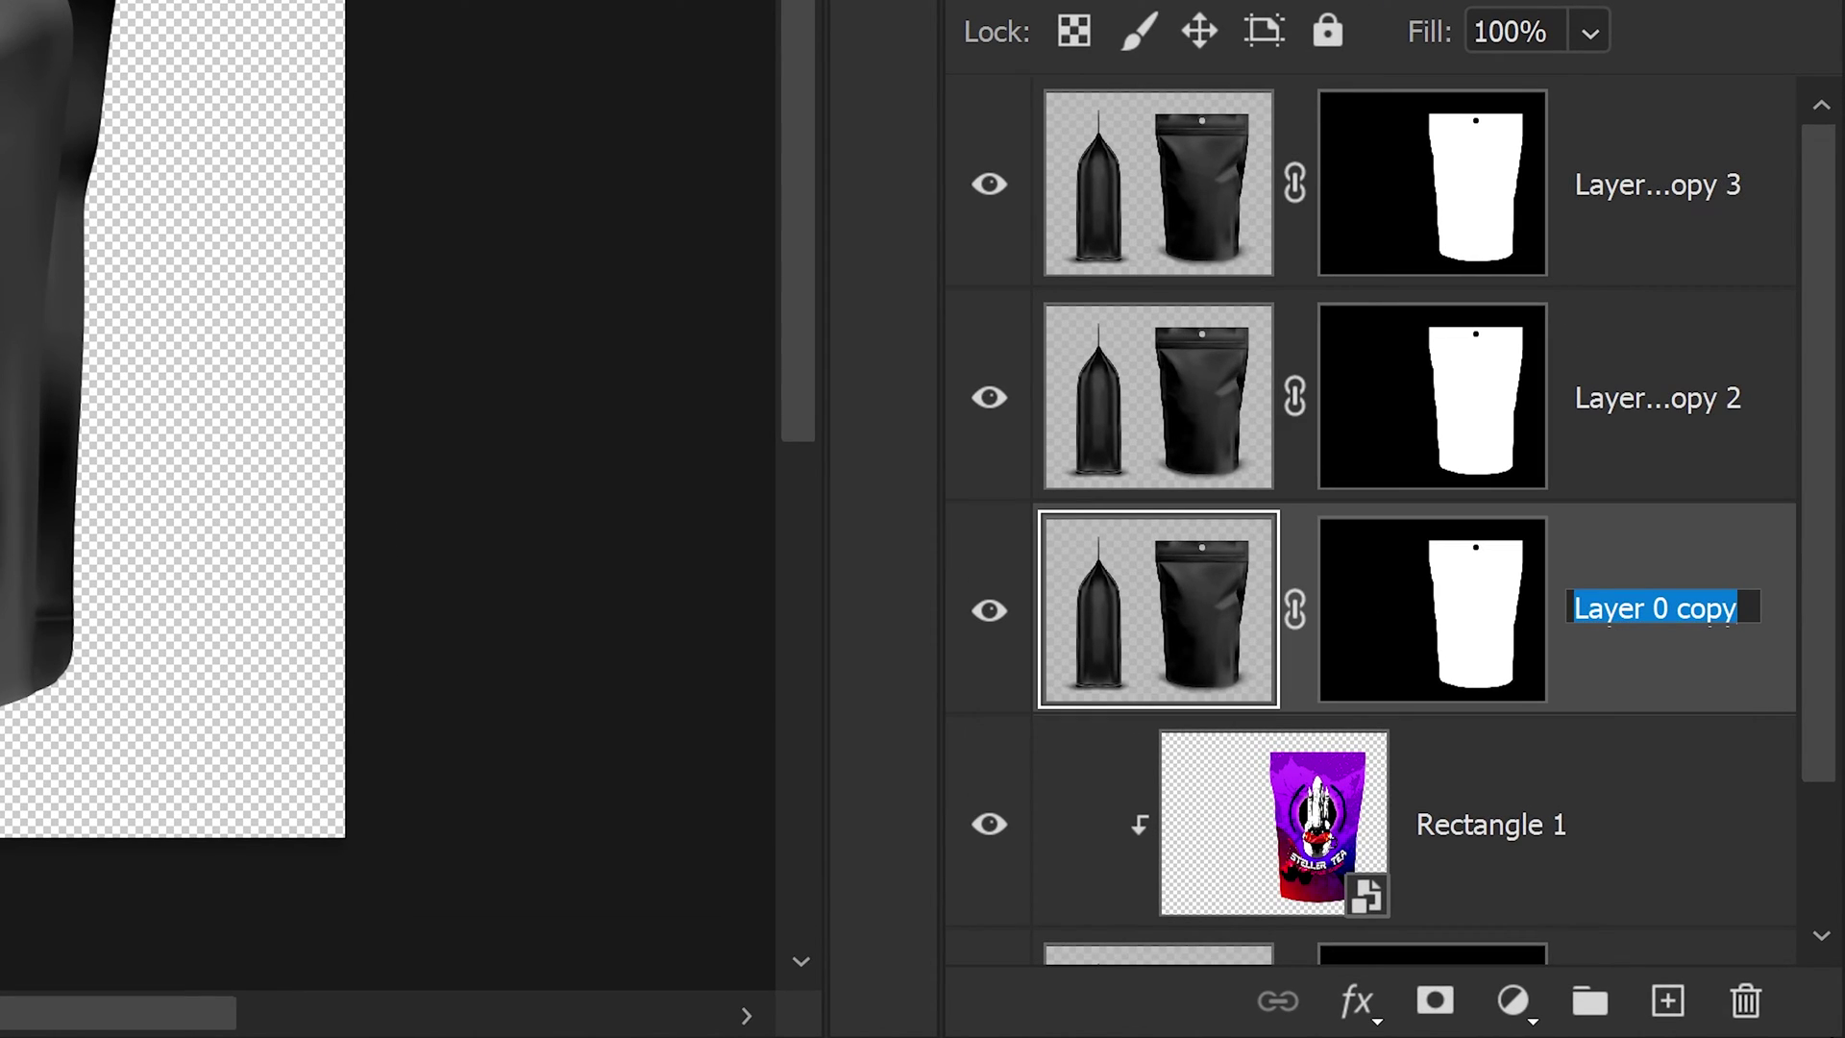
{"action": "type", "text": "shadows"}
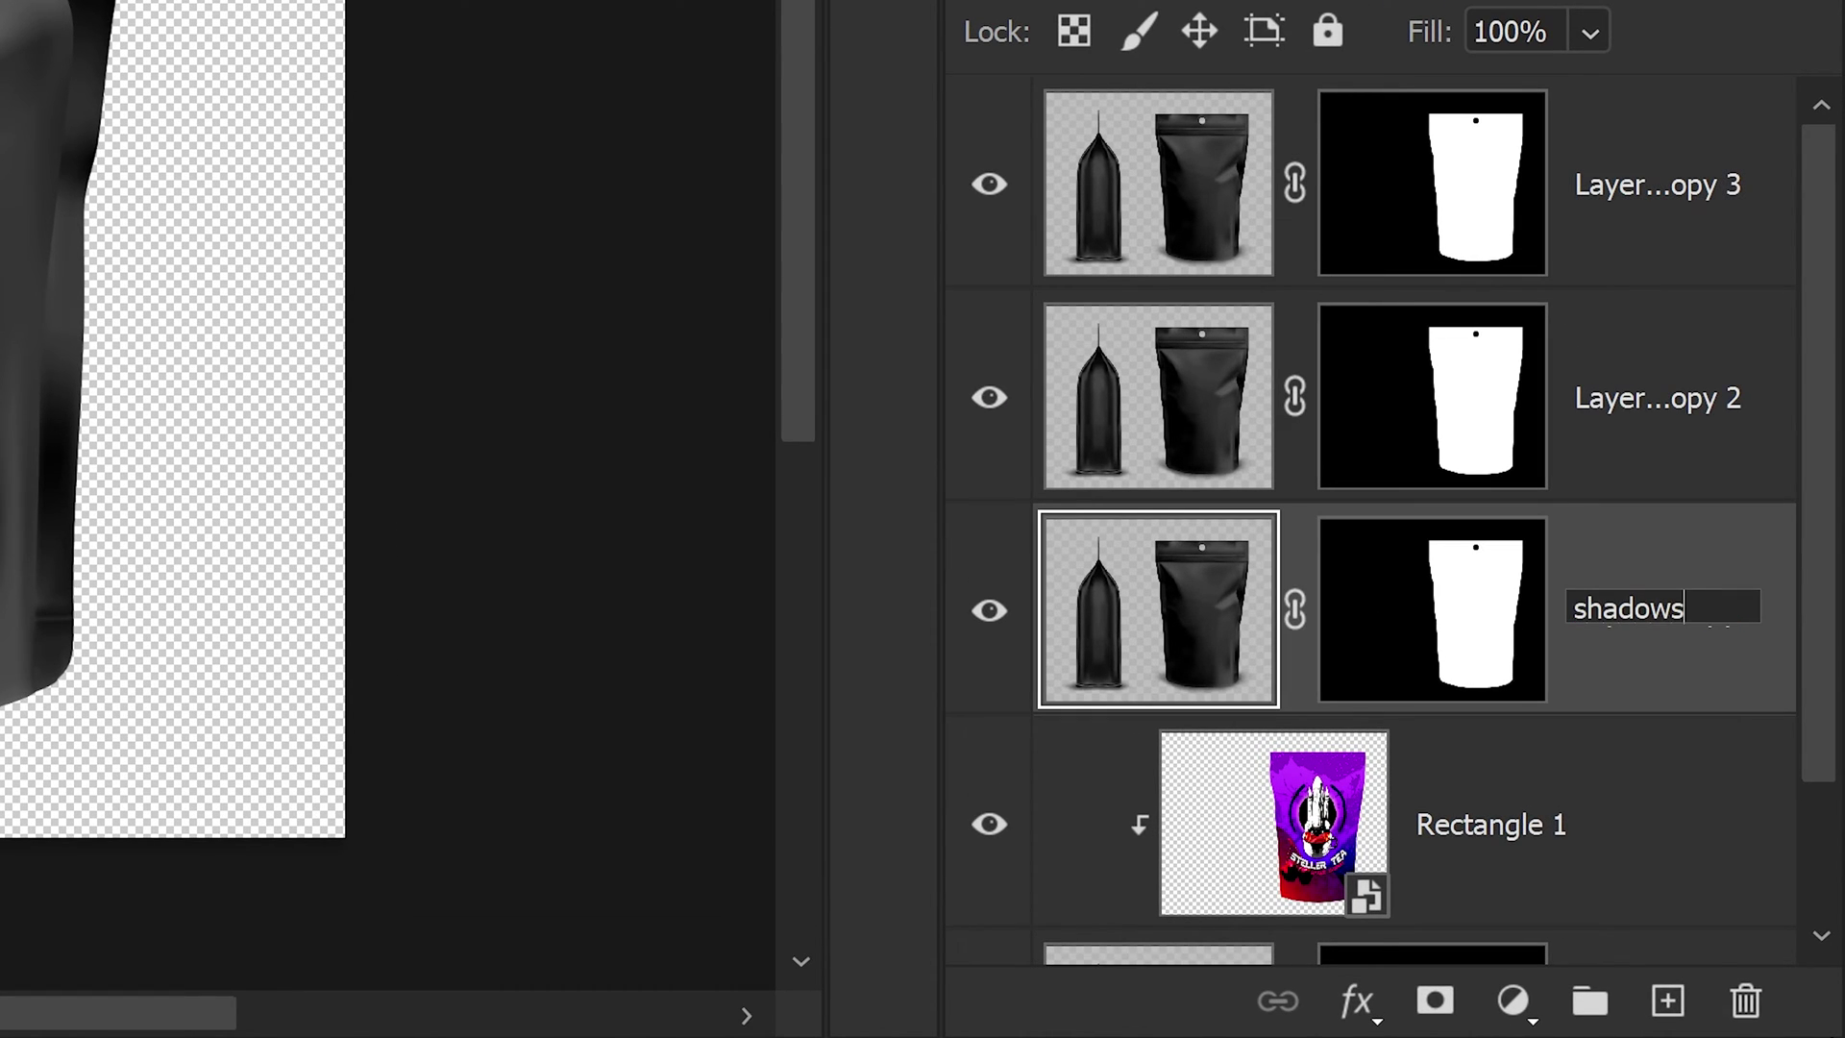
{"action": "left_click", "coordinate": [1660, 420]}
{"action": "double_click", "coordinate": [1659, 423]}
{"action": "type", "text": "high"}
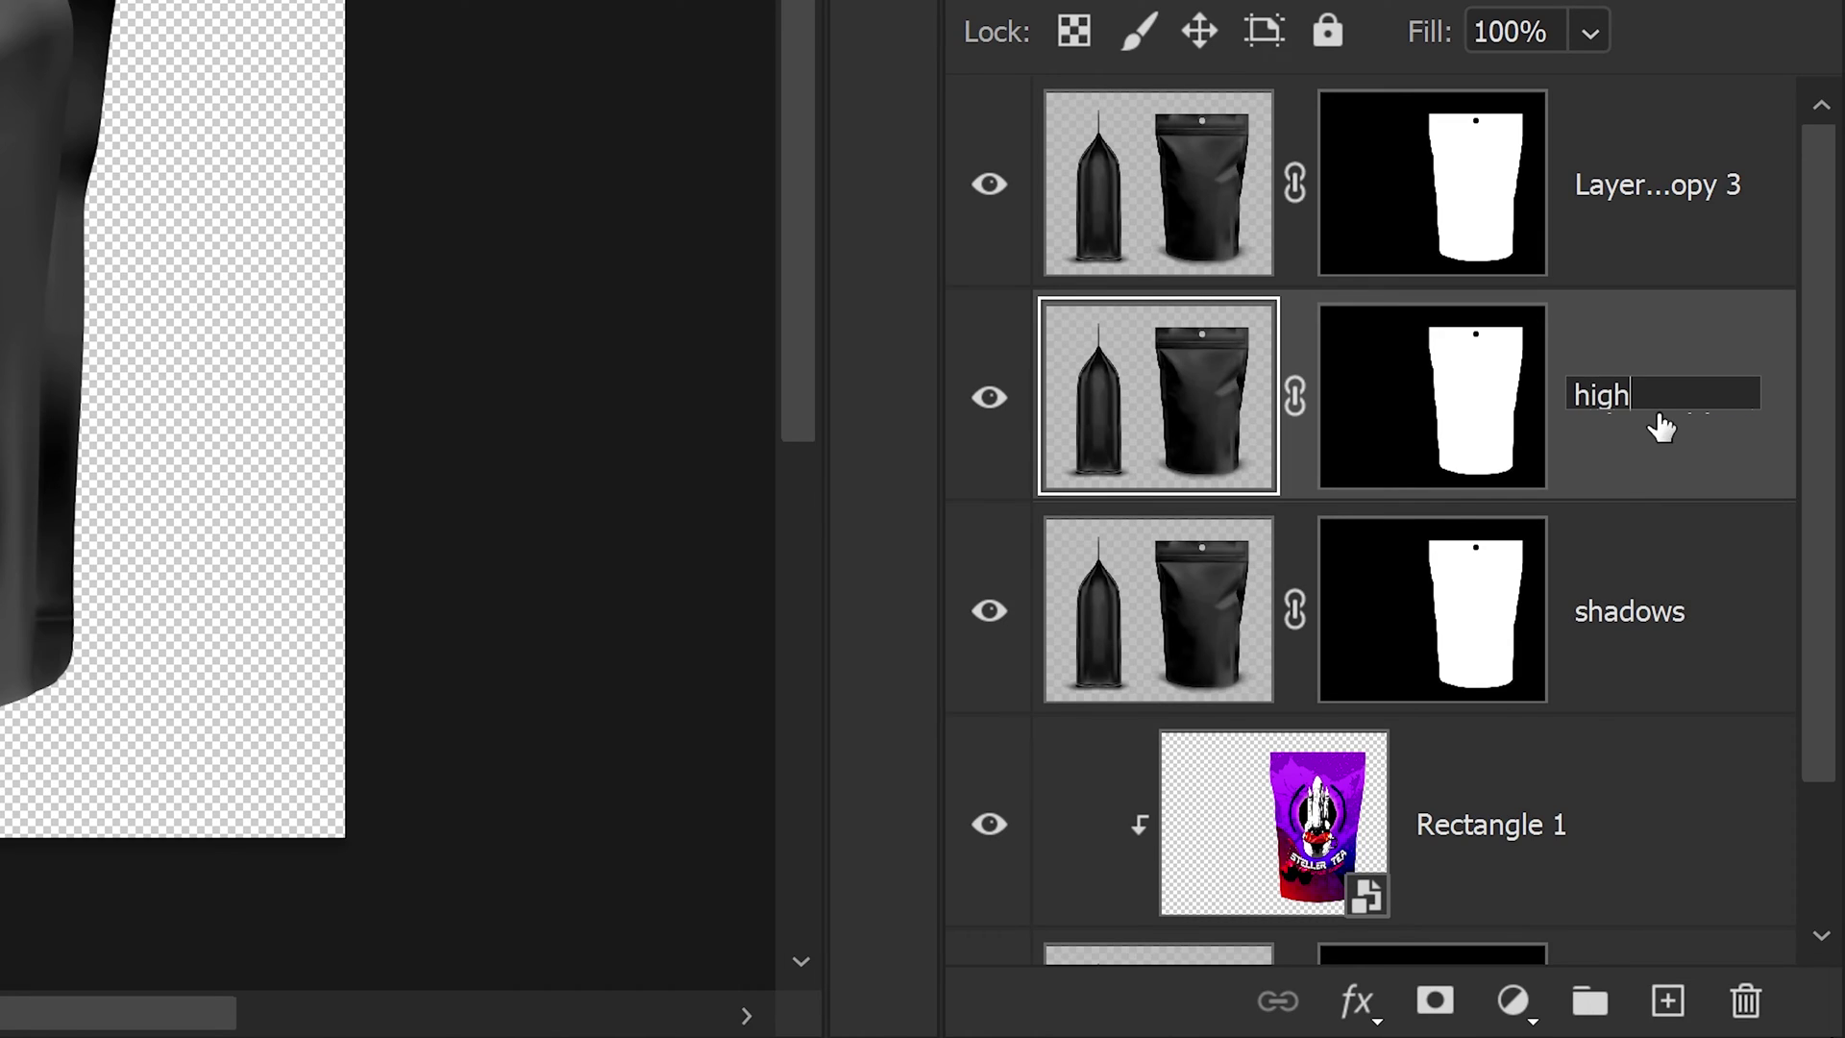
{"action": "type", "text": "lights"}
{"action": "left_click", "coordinate": [1618, 185]}
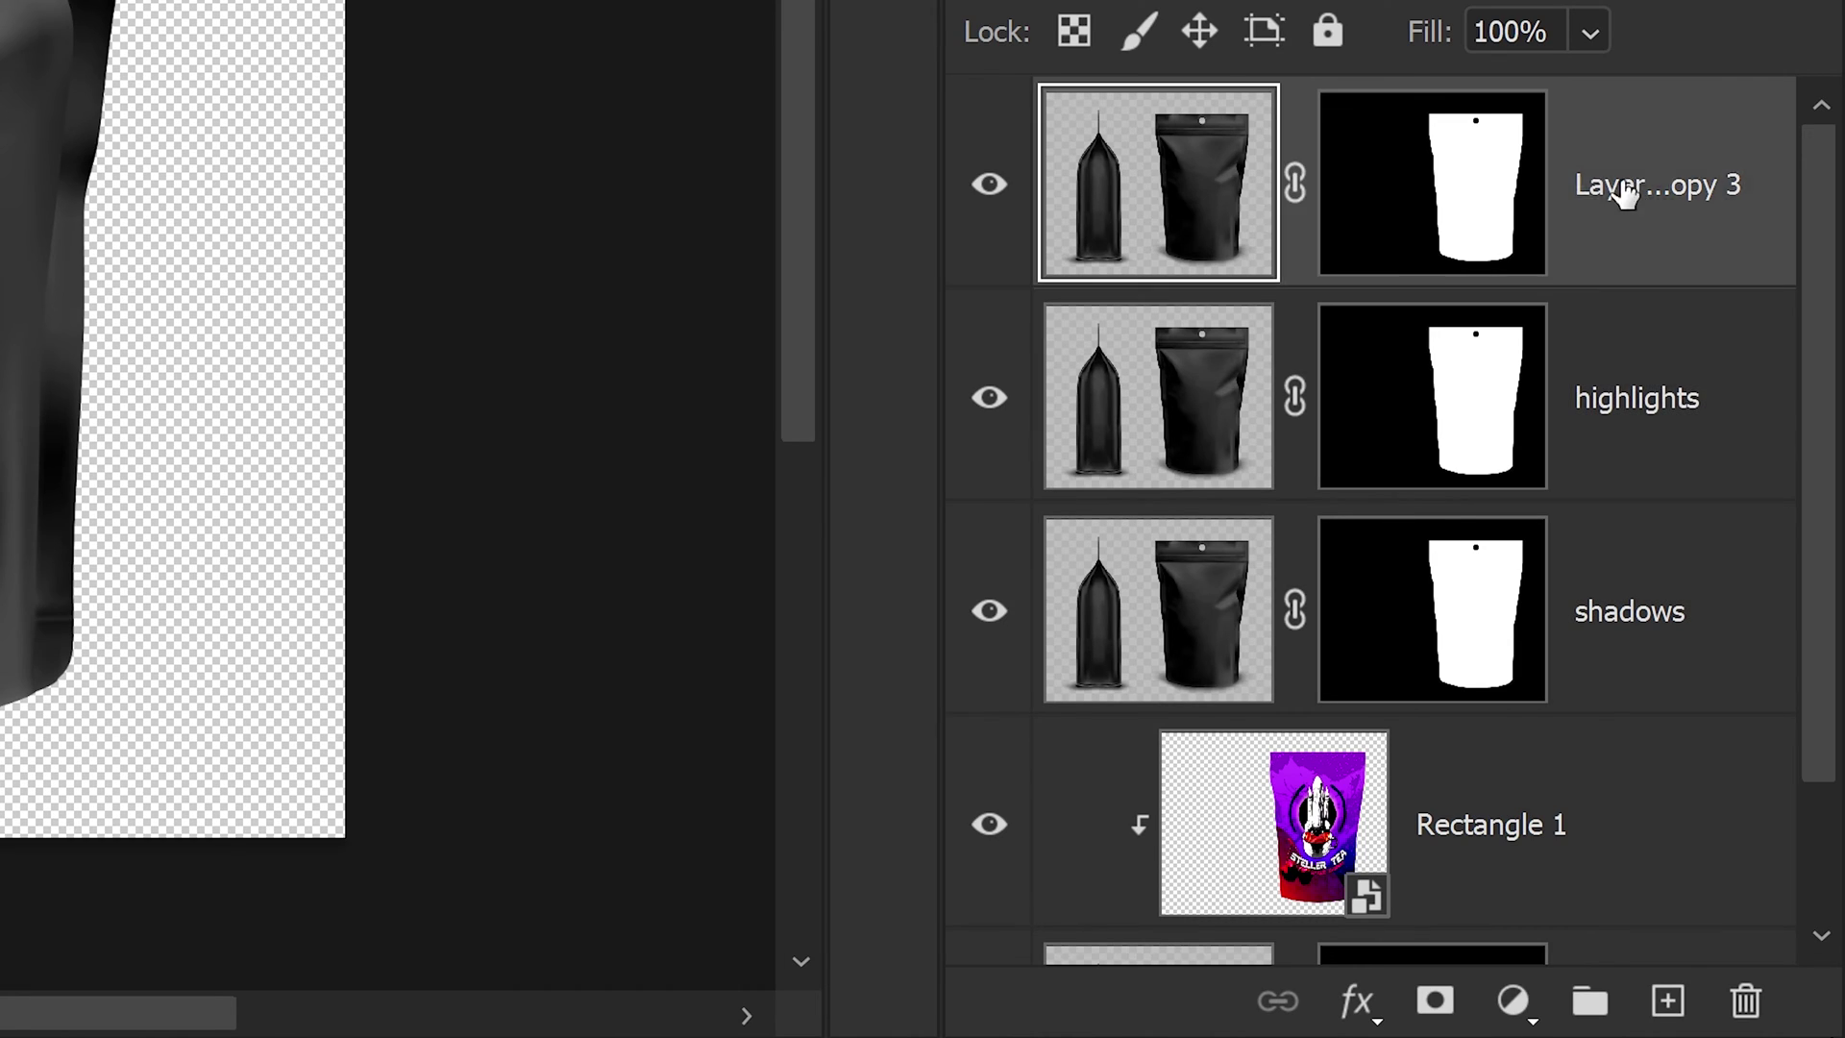
{"action": "double_click", "coordinate": [1618, 185]}
{"action": "type", "text": "top highlights"}
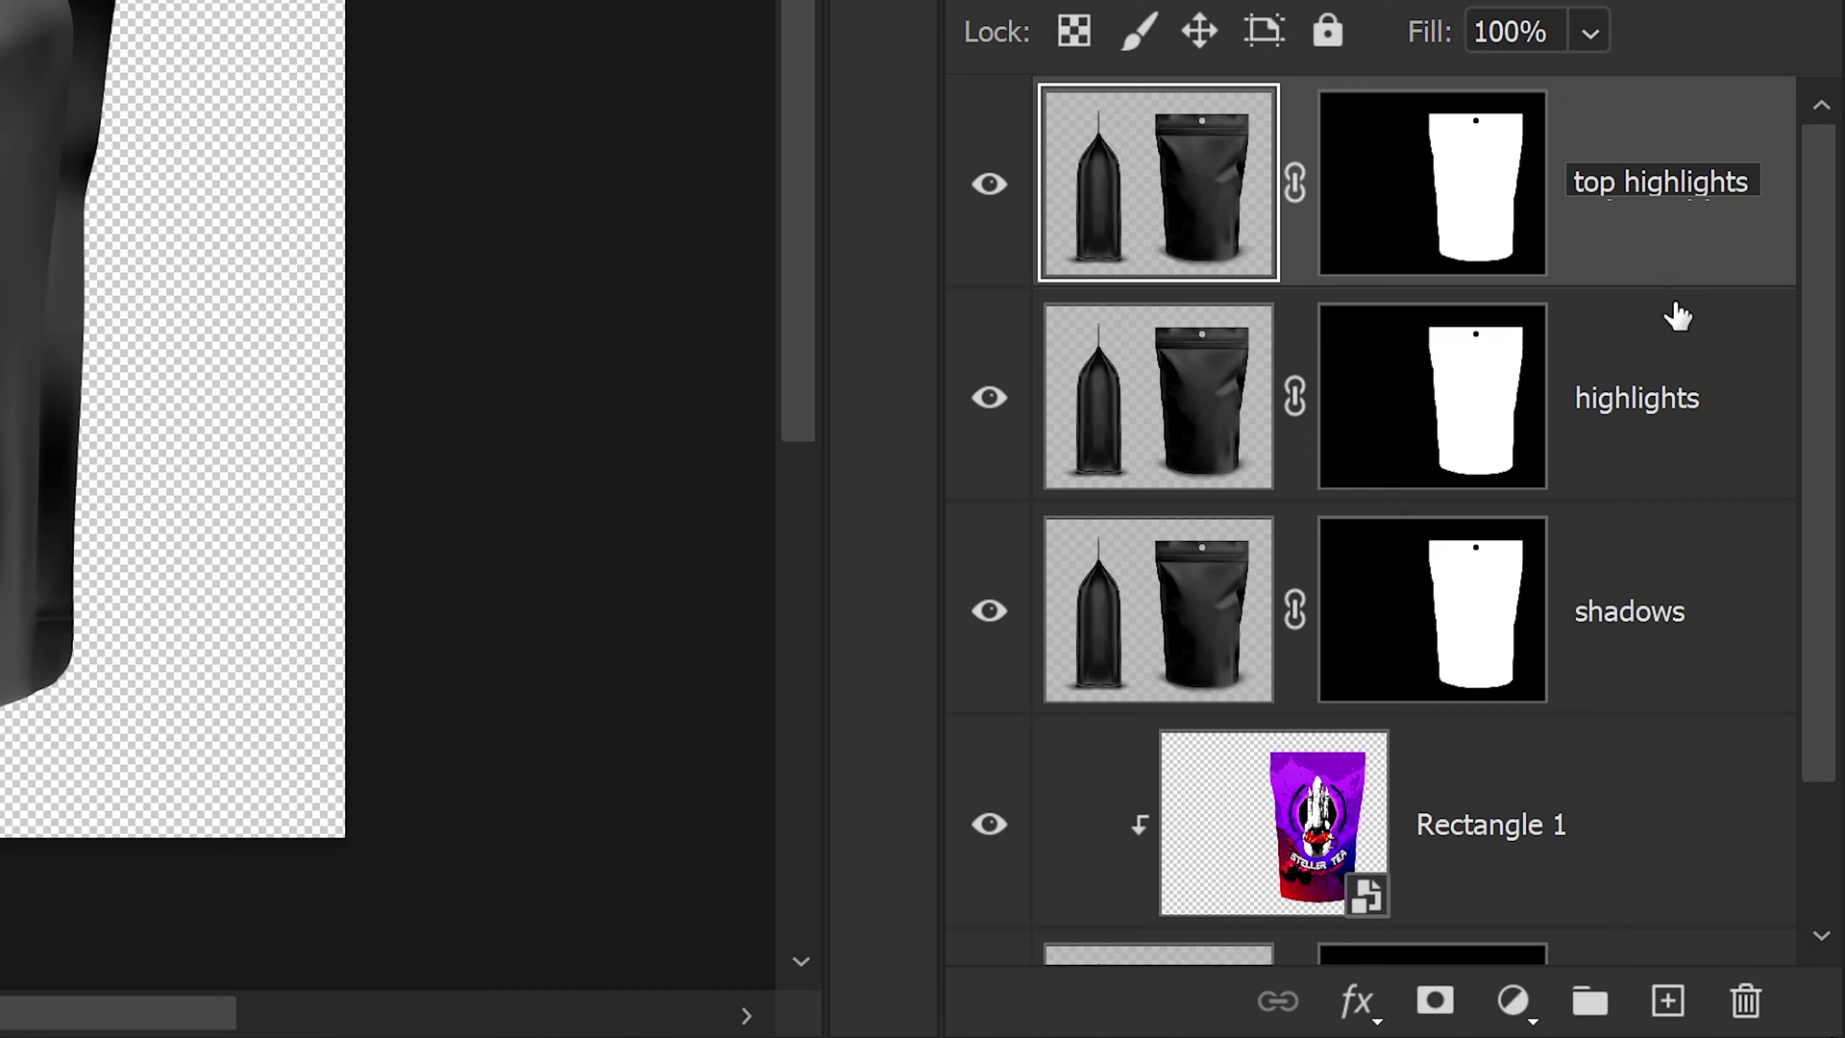
{"action": "left_click", "coordinate": [1674, 346]}
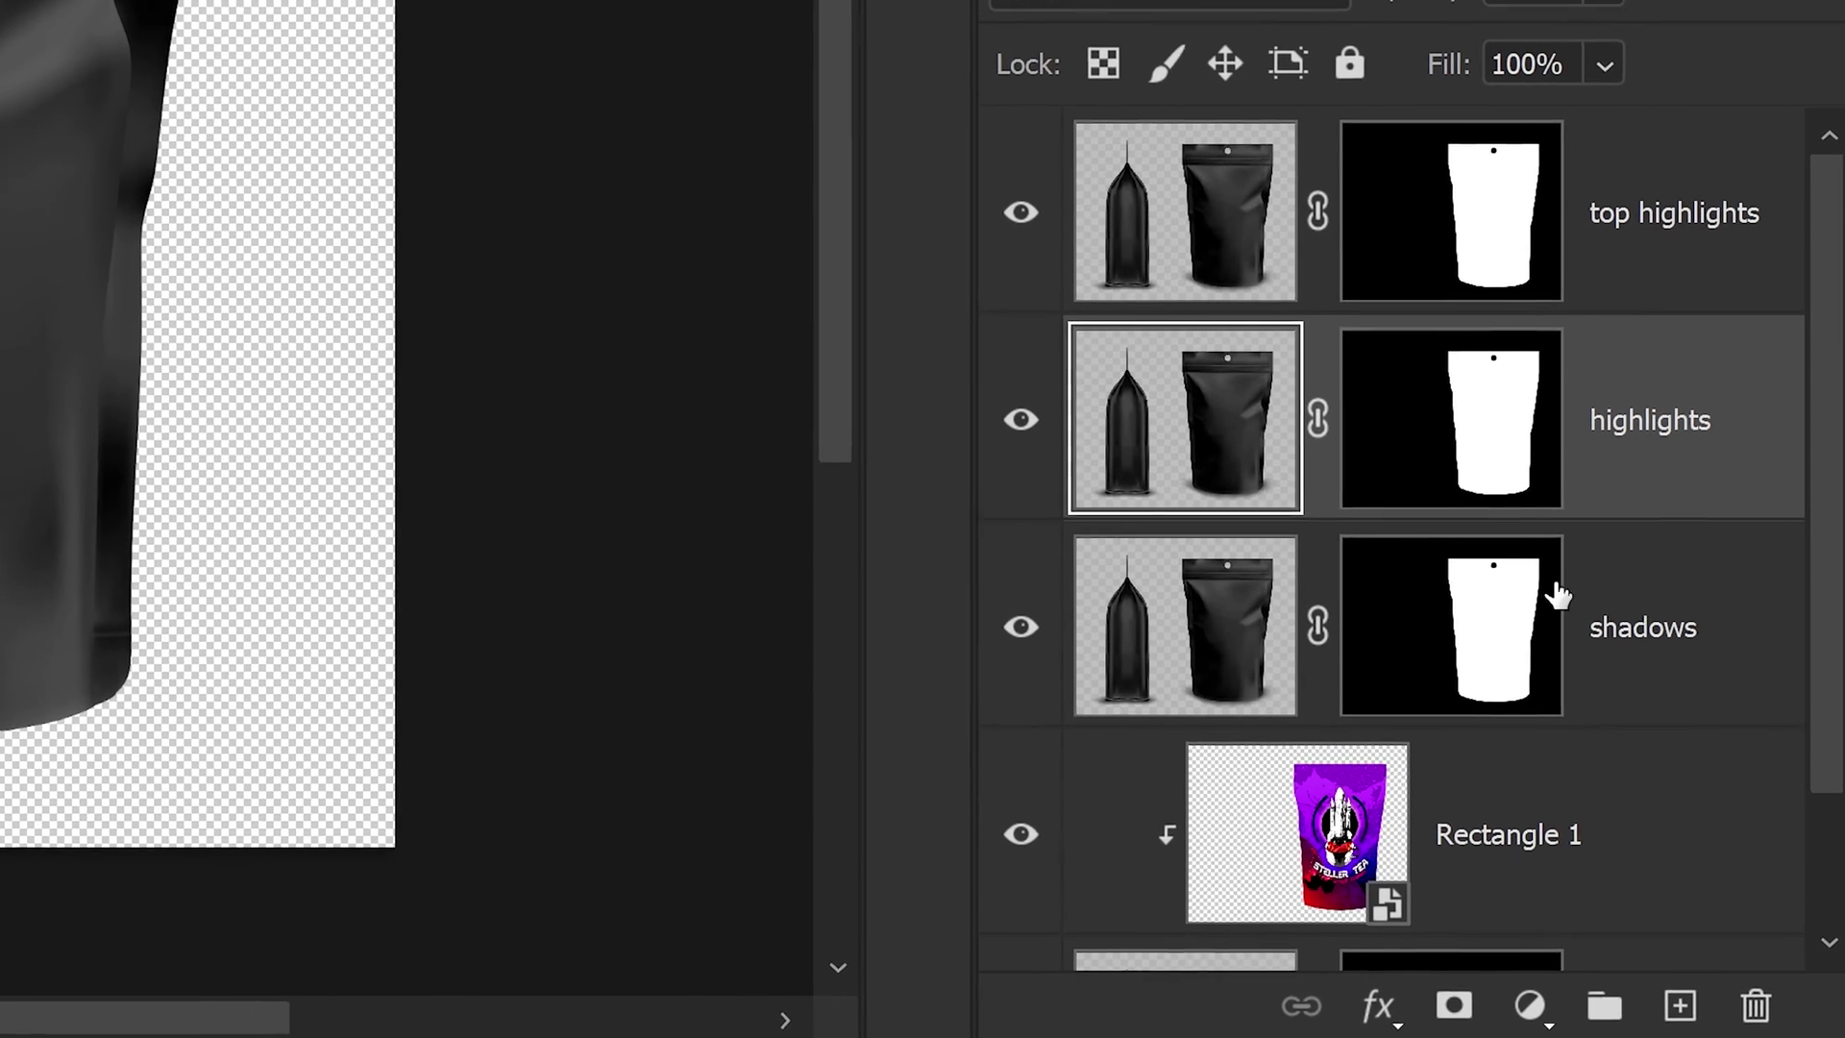
Set the blend modes to Multiply for shadows, Screen for highlights and Linear Dodge (Add) for top highlights.
{"action": "left_click", "coordinate": [1671, 567]}
{"action": "left_click", "coordinate": [1188, 61]}
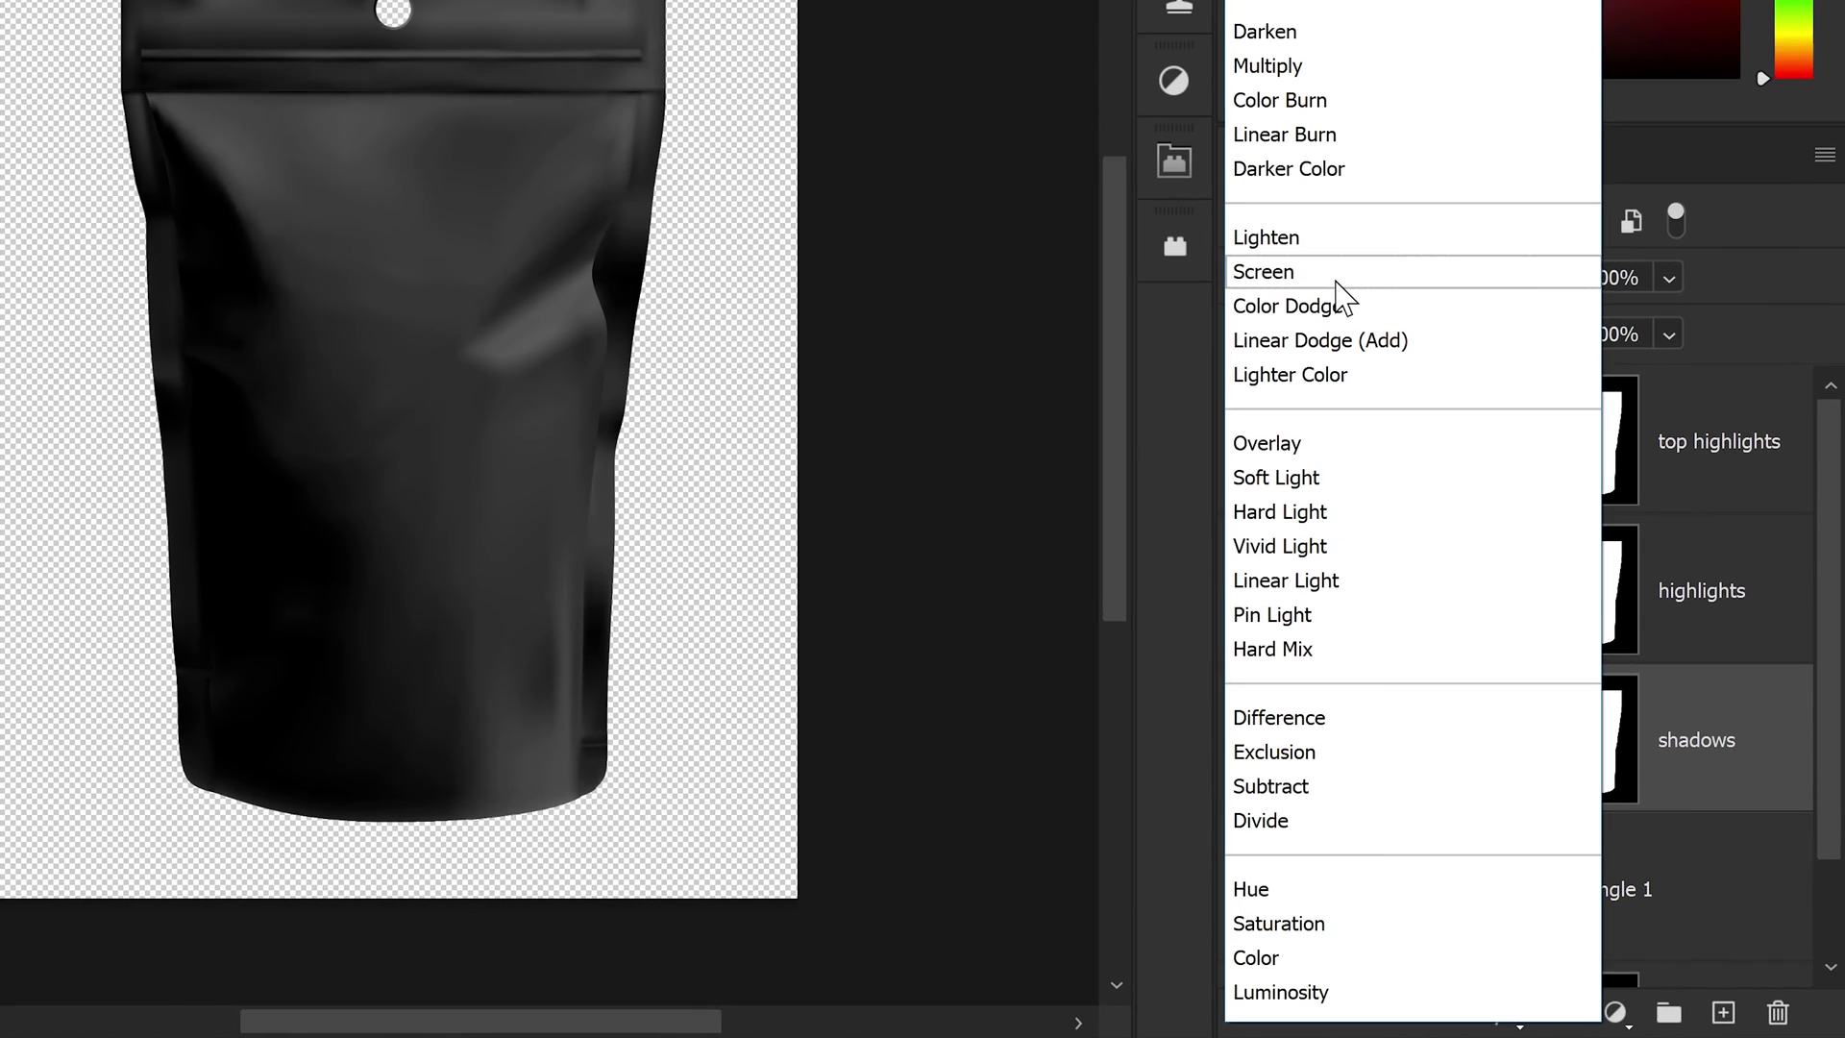
{"action": "left_click", "coordinate": [1289, 66]}
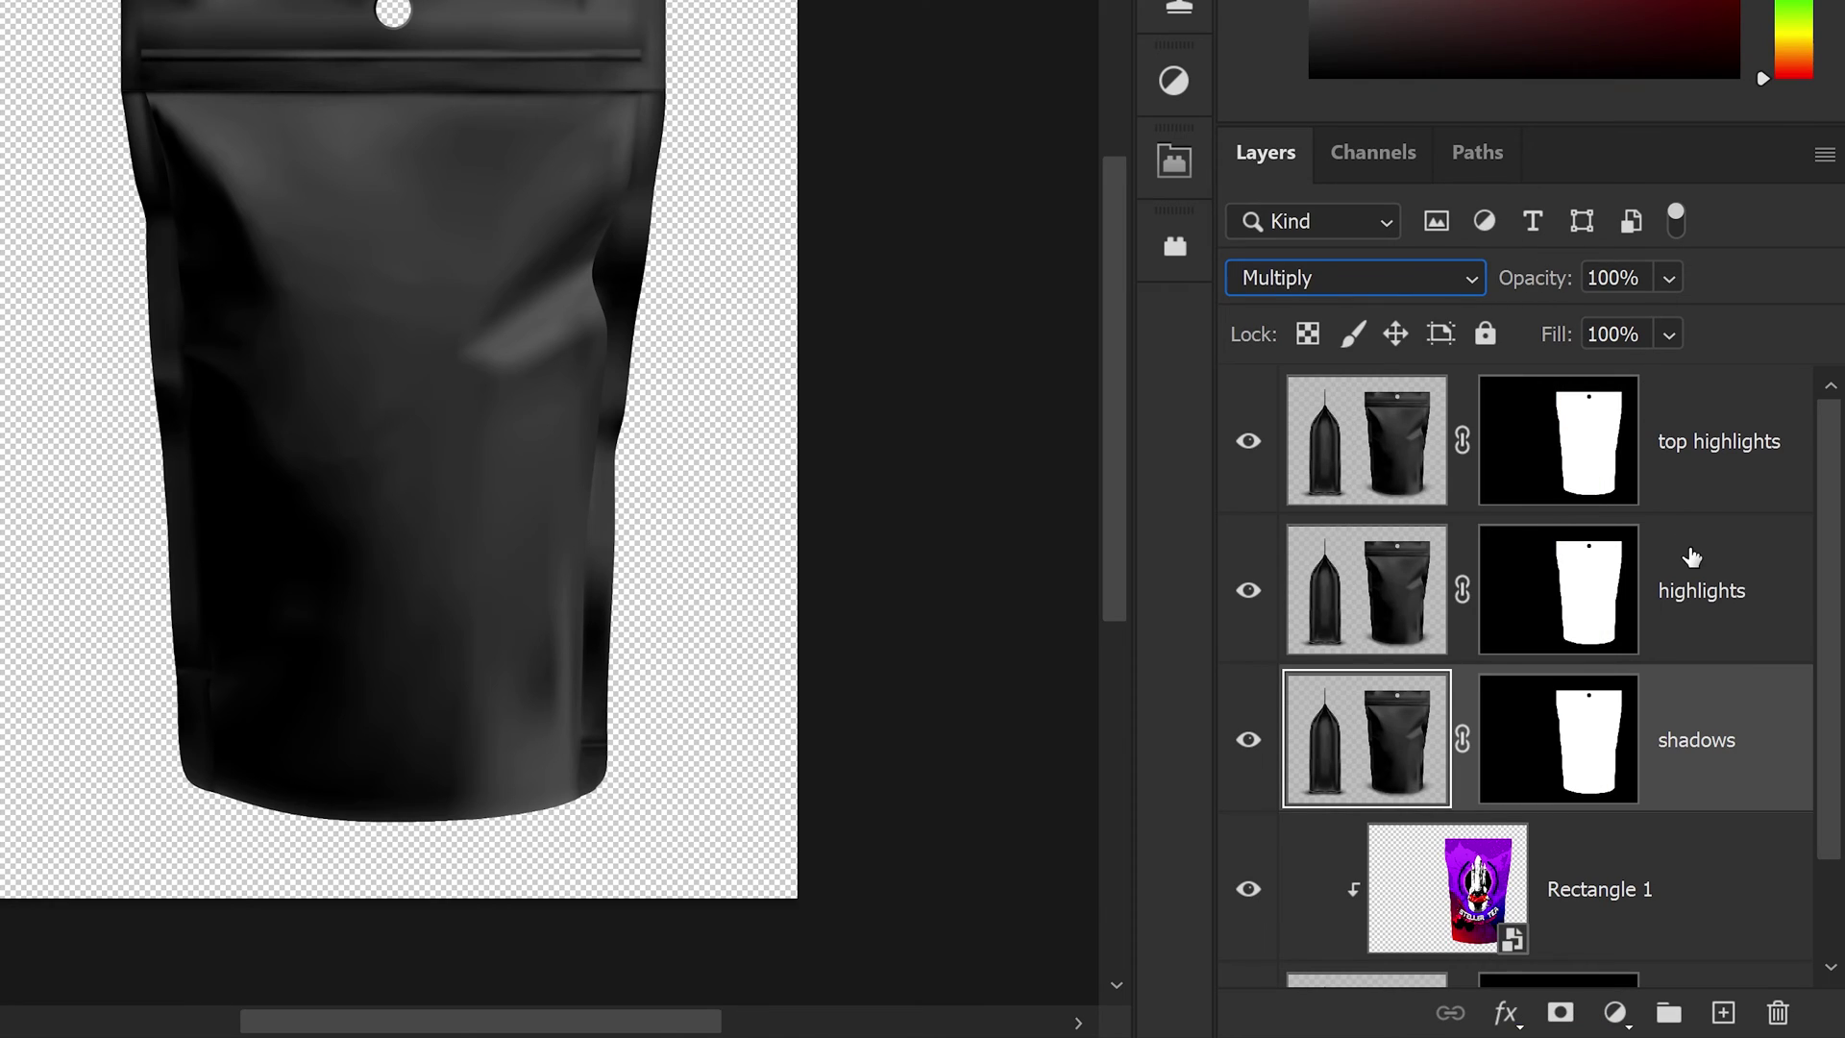
{"action": "left_click", "coordinate": [1692, 556]}
{"action": "left_click", "coordinate": [1394, 280]}
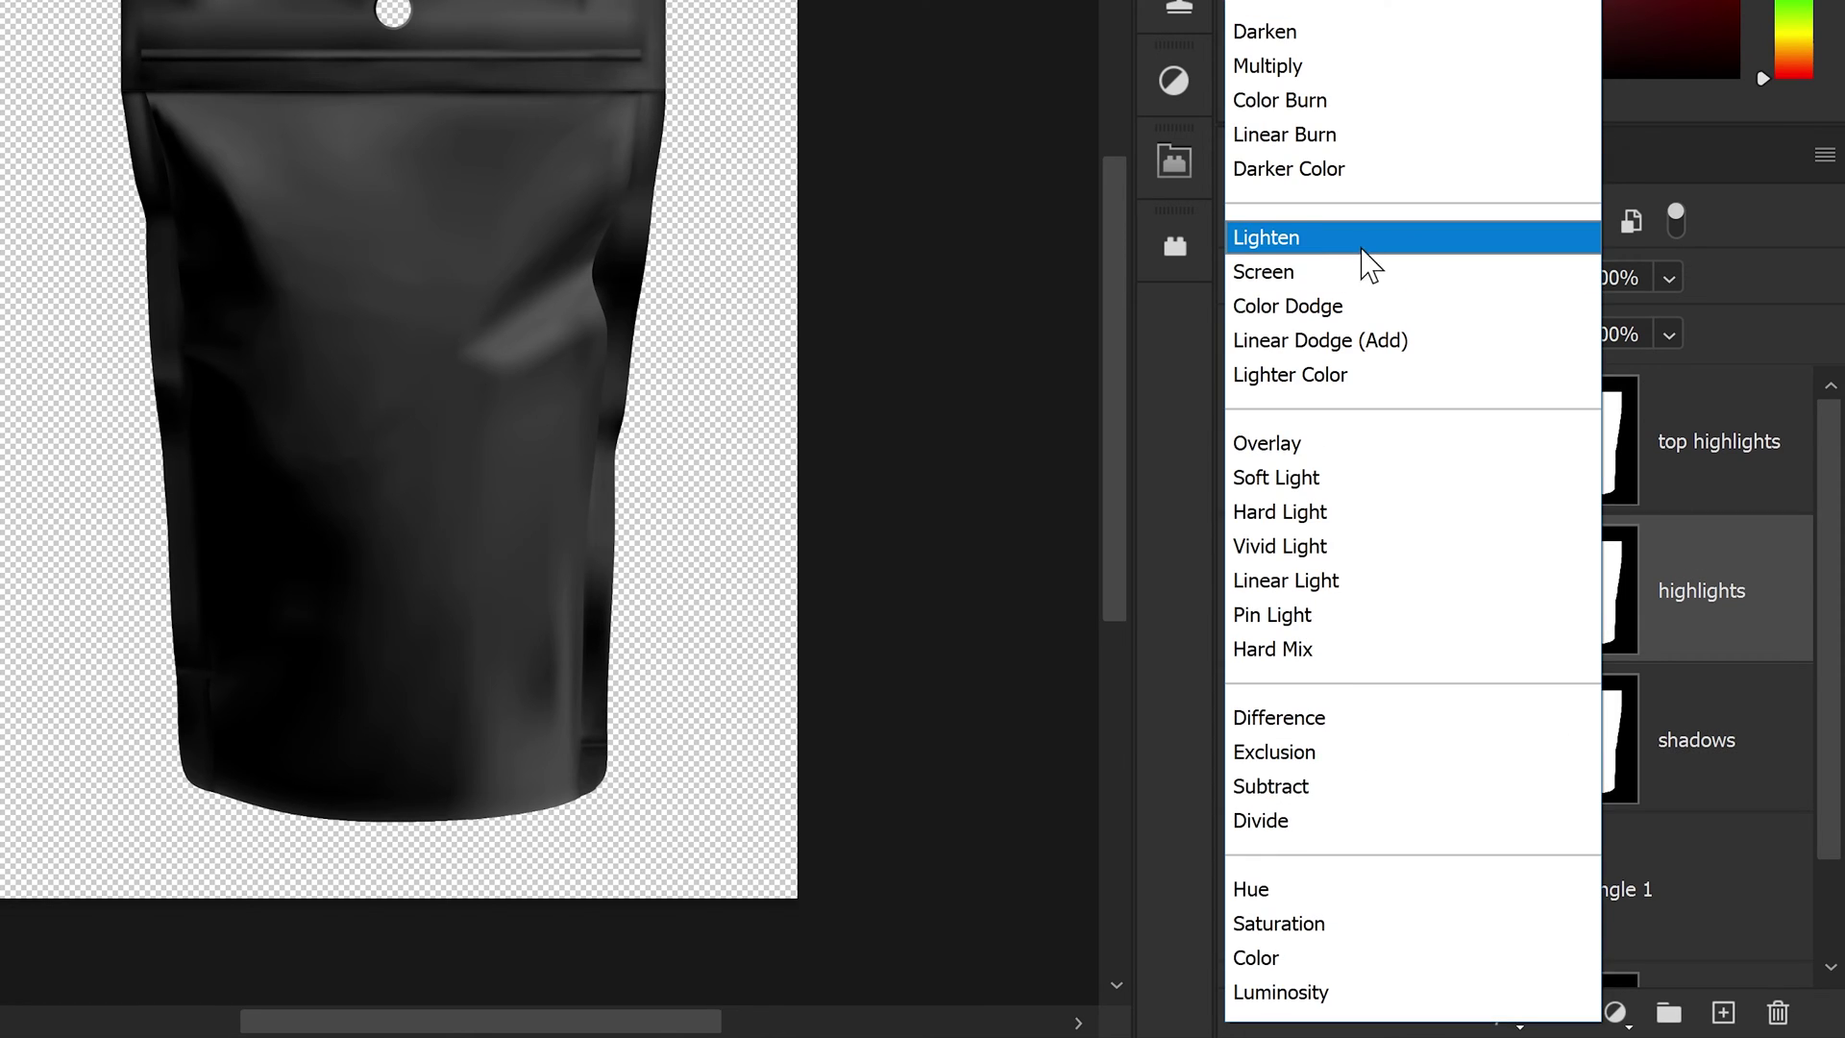
{"action": "left_click", "coordinate": [1295, 274]}
{"action": "left_click", "coordinate": [1717, 444]}
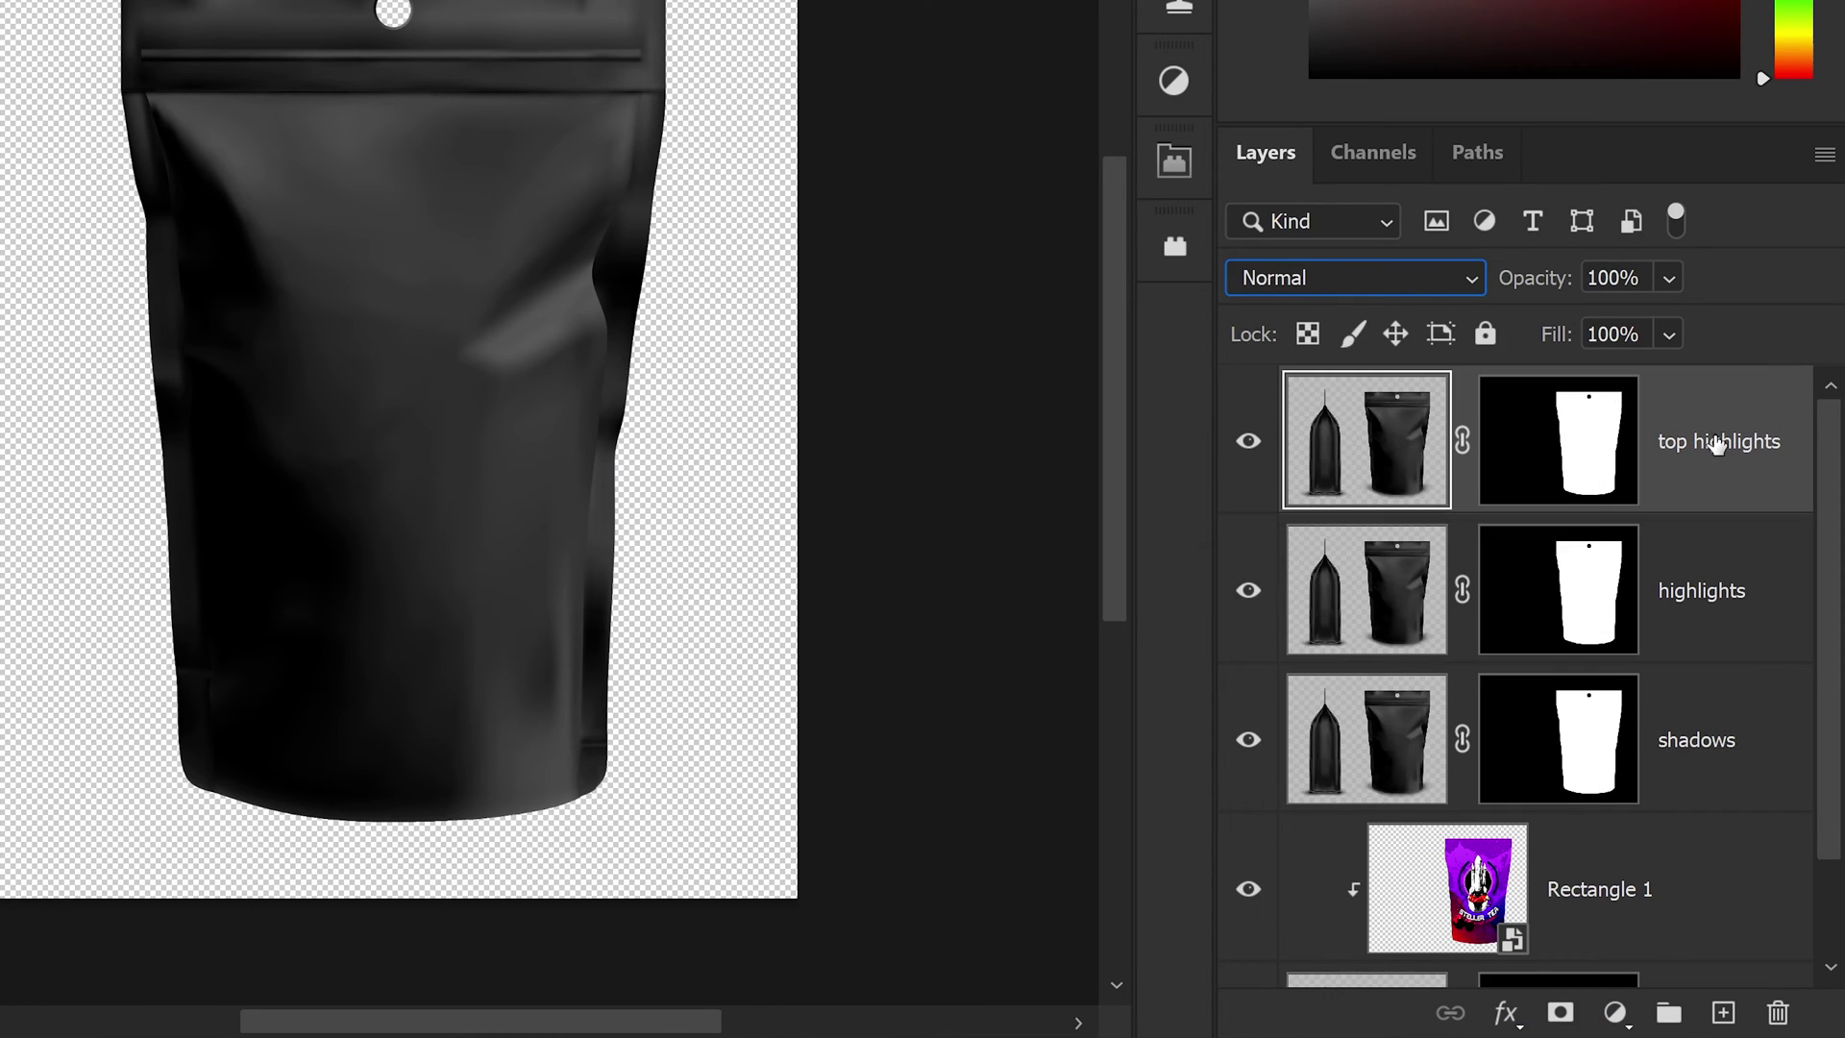
{"action": "left_click", "coordinate": [1392, 287]}
{"action": "left_click", "coordinate": [1372, 346]}
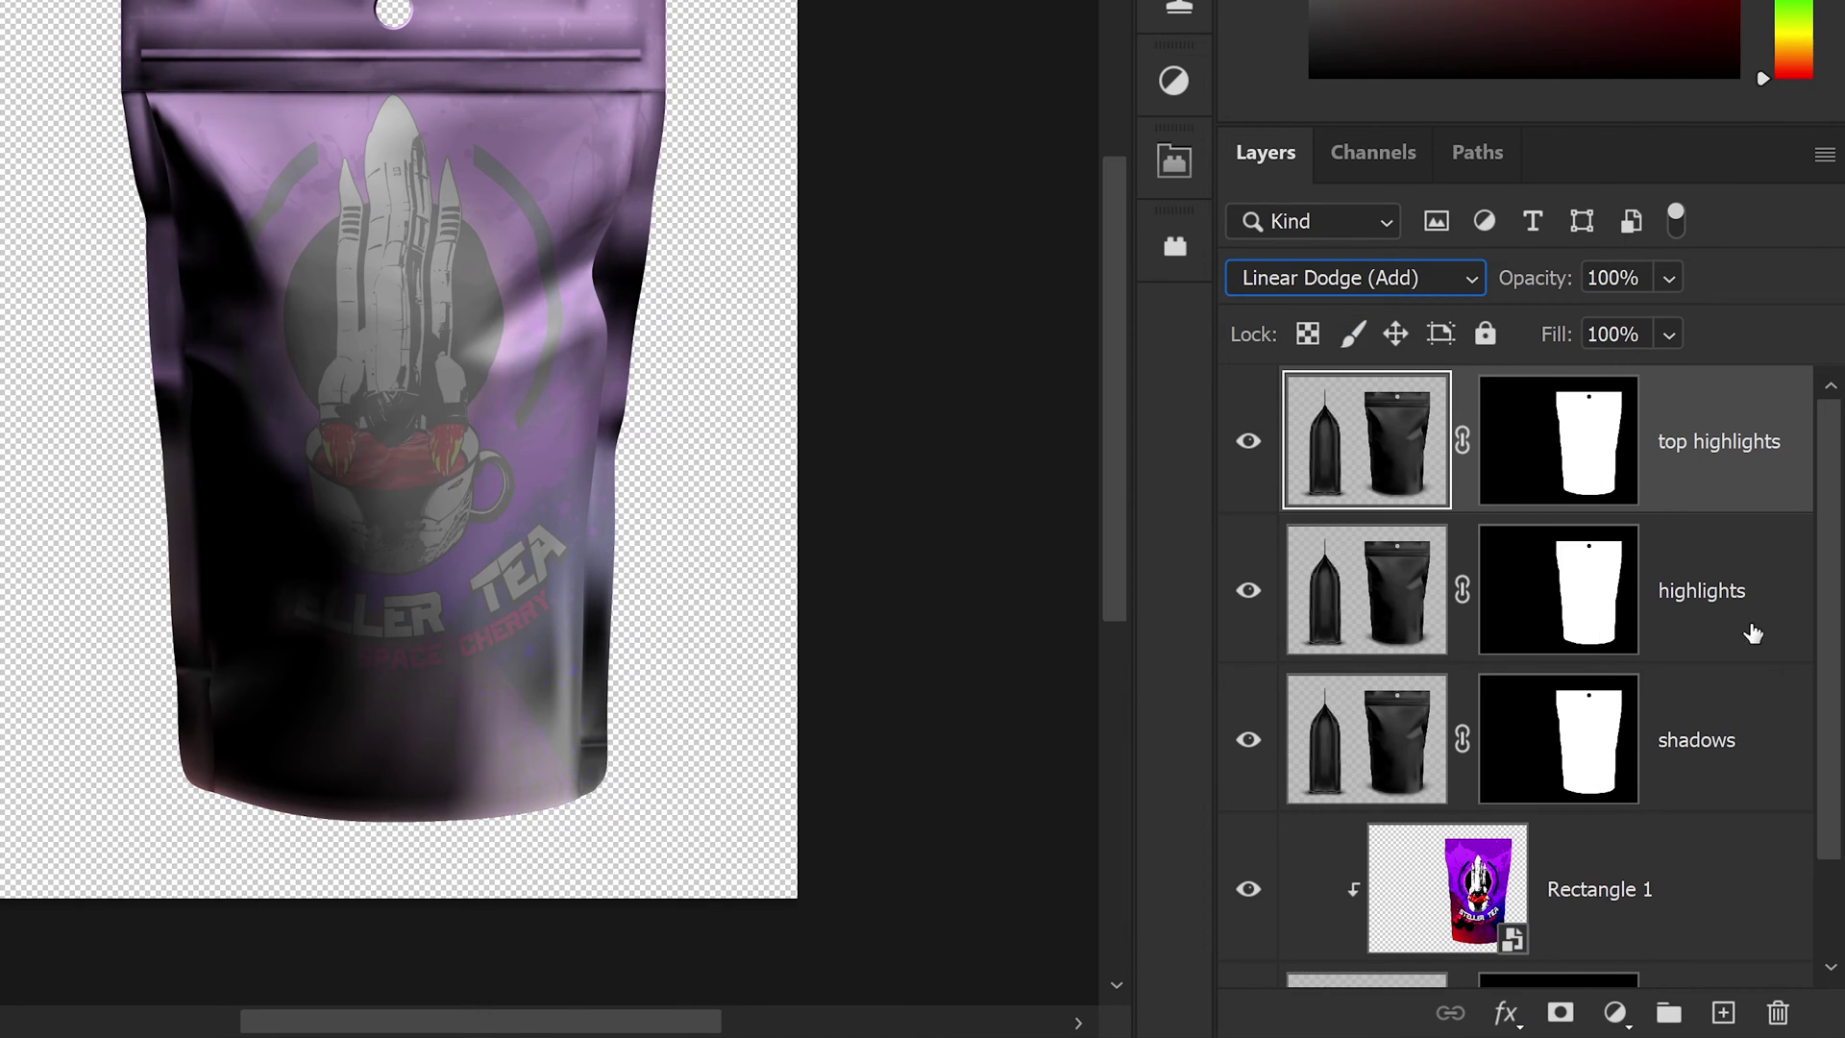
{"action": "left_click", "coordinate": [1750, 735]}
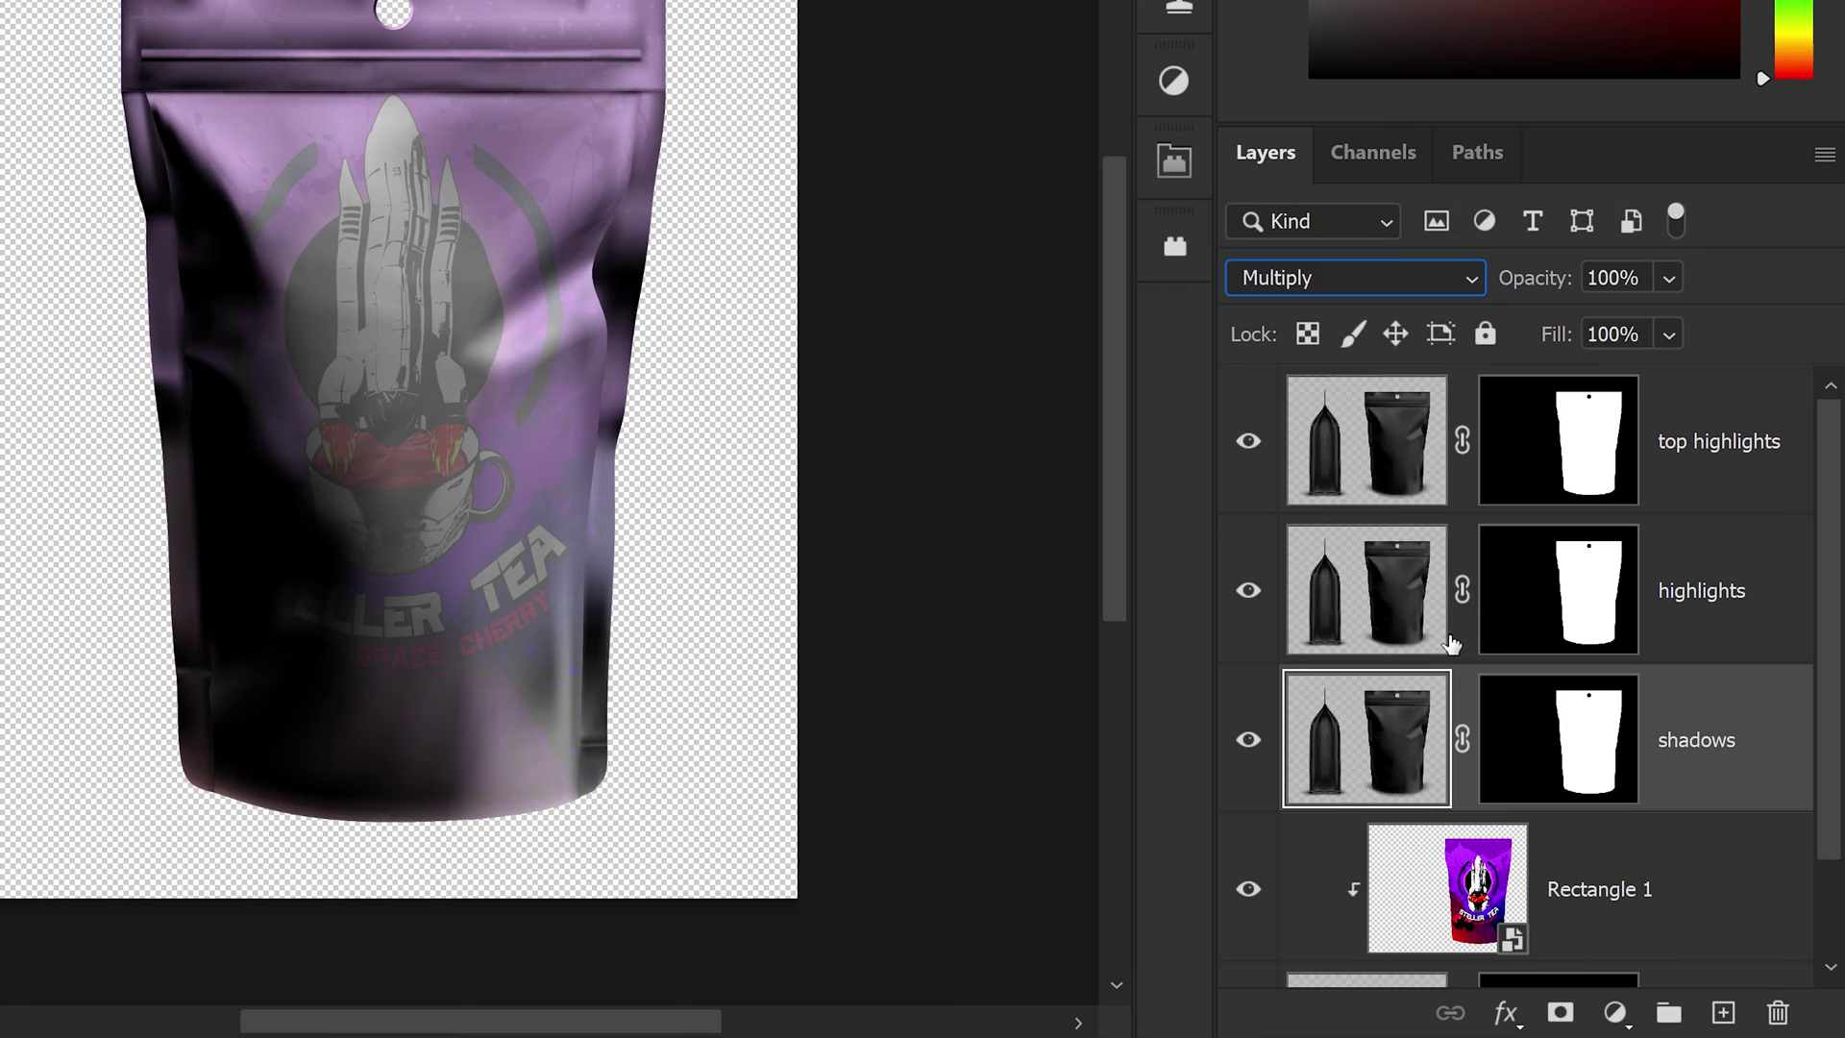
{"action": "left_click", "coordinate": [1677, 581]}
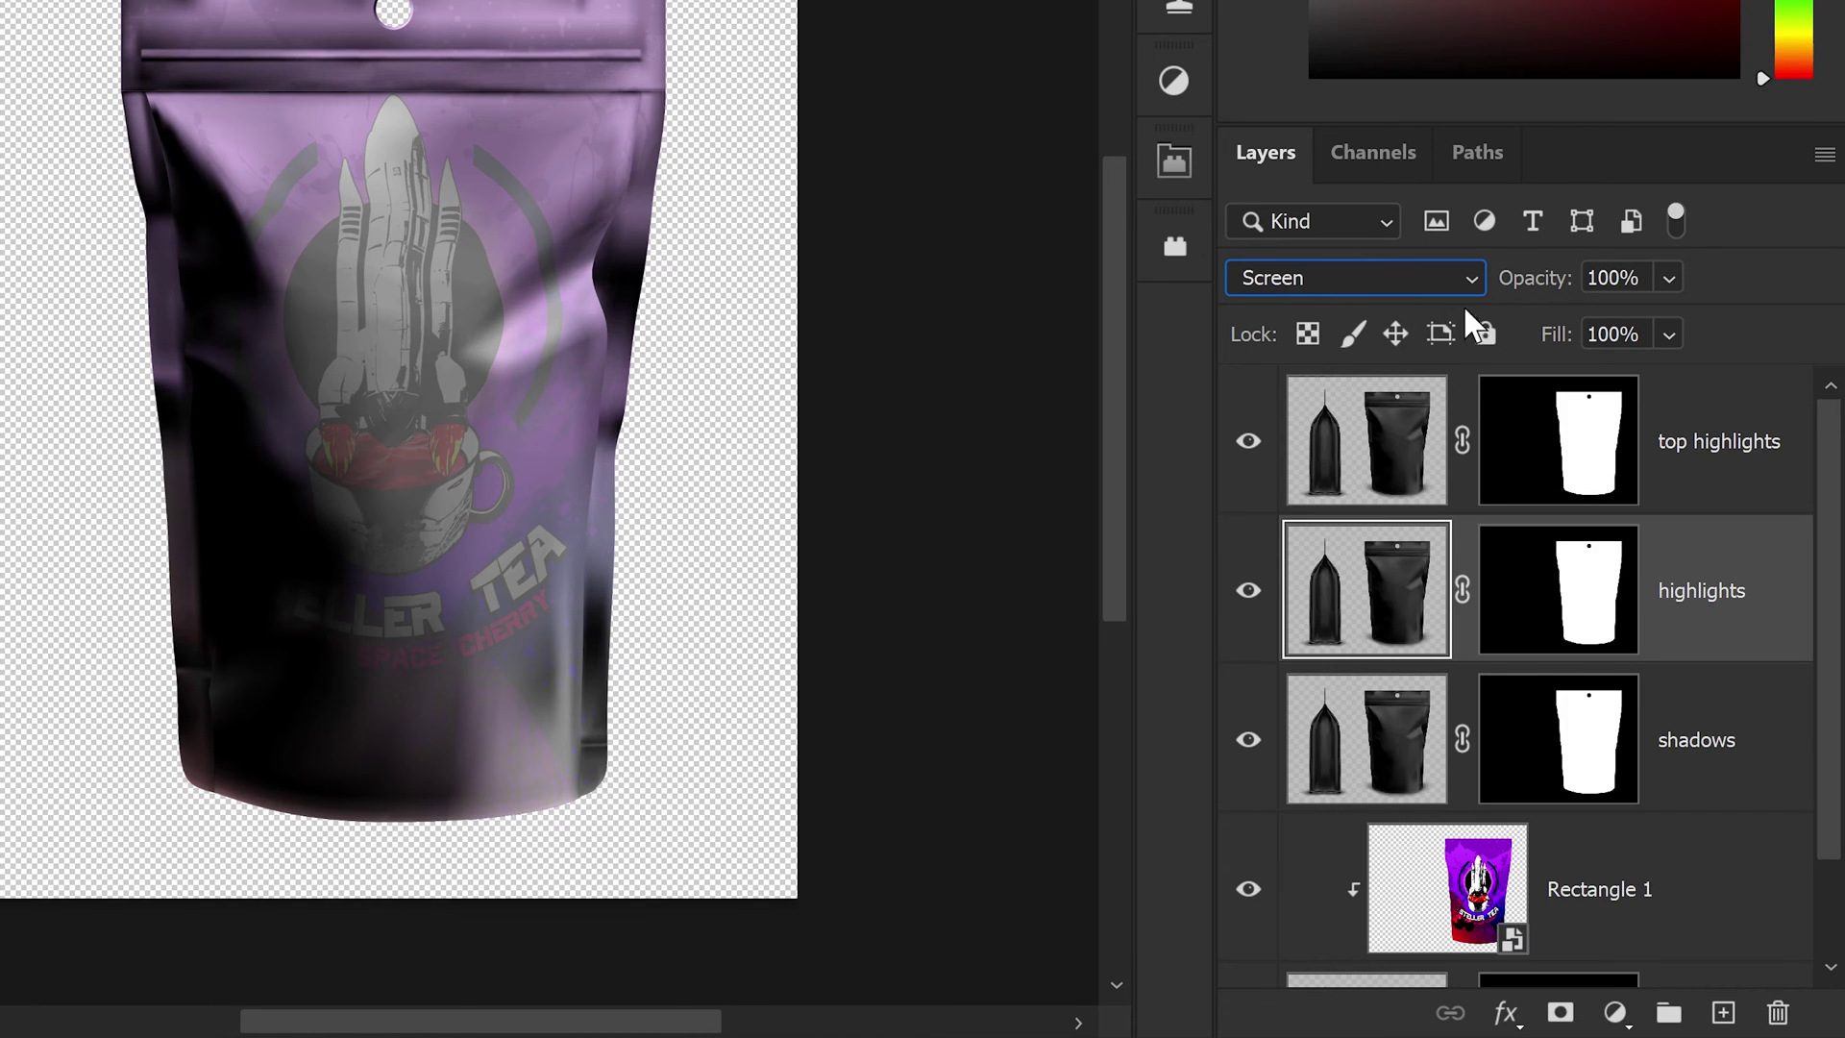
{"action": "left_click", "coordinate": [1701, 447]}
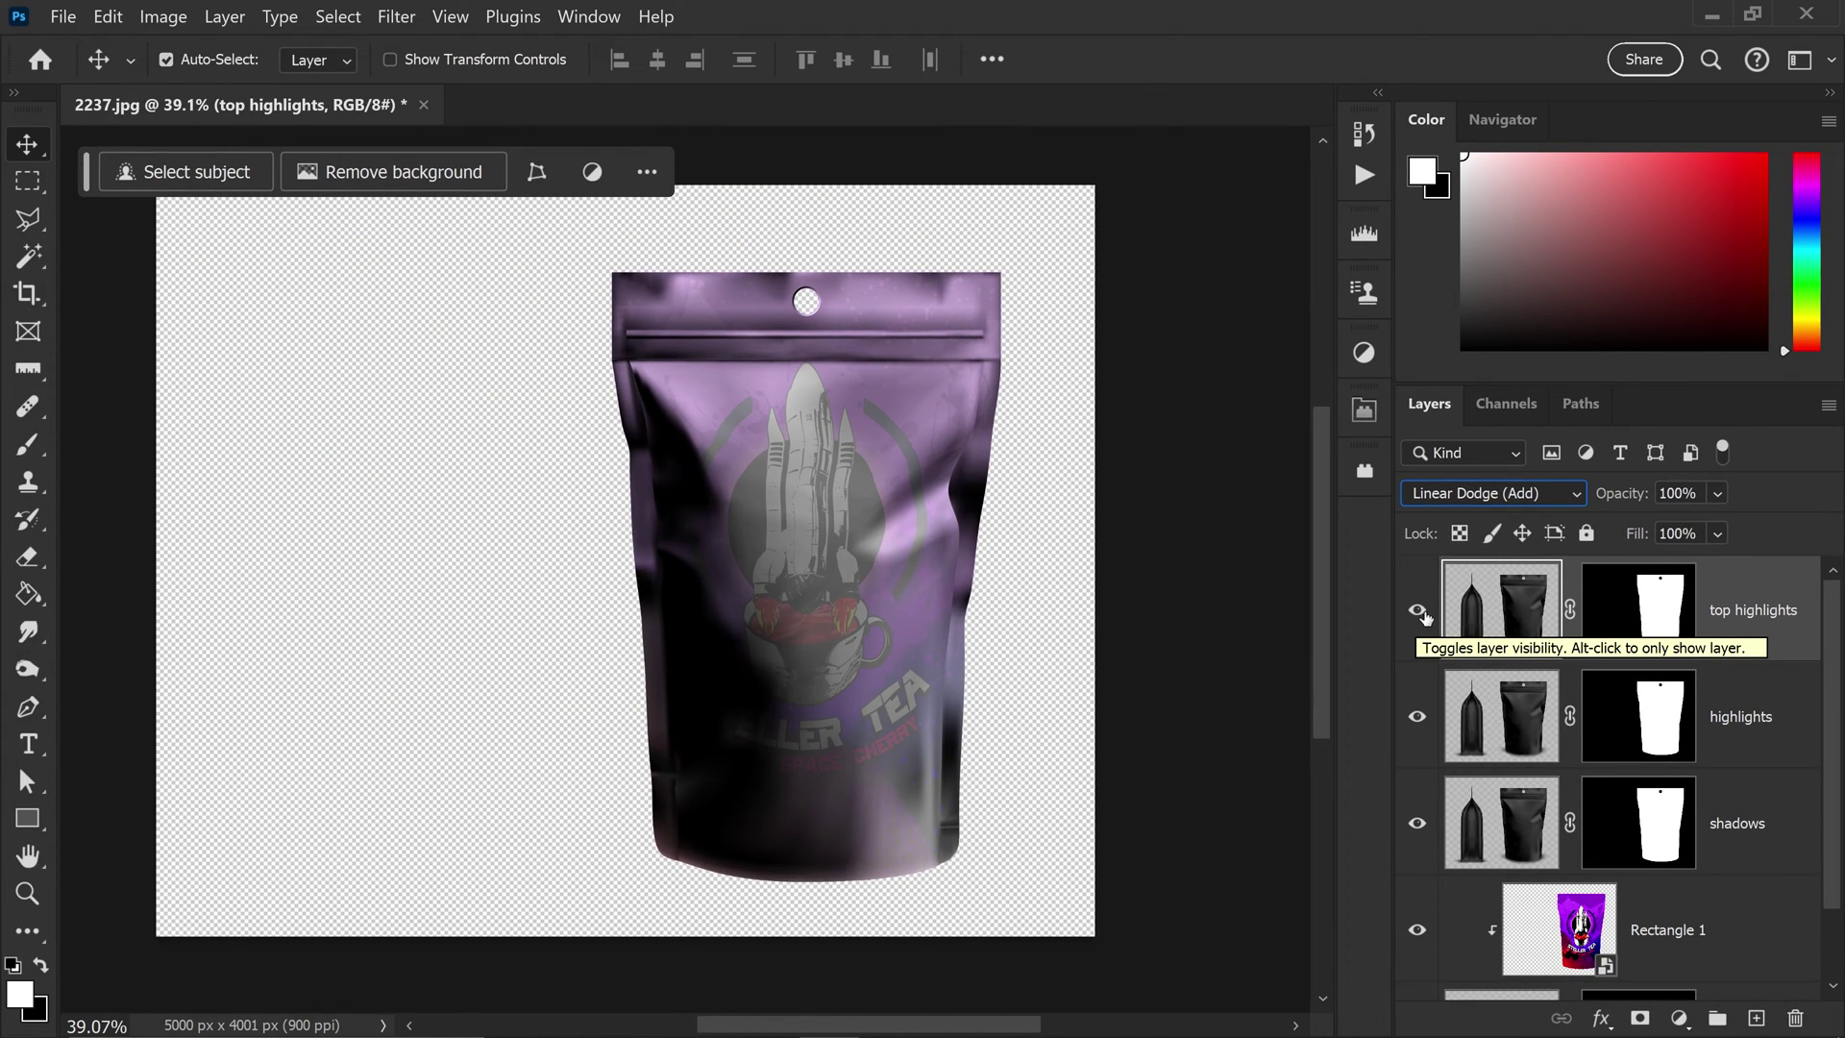
Hide the top highlights and highlights layers and select the shadows layer.
{"action": "left_click", "coordinate": [1417, 612]}
{"action": "left_click", "coordinate": [1417, 717]}
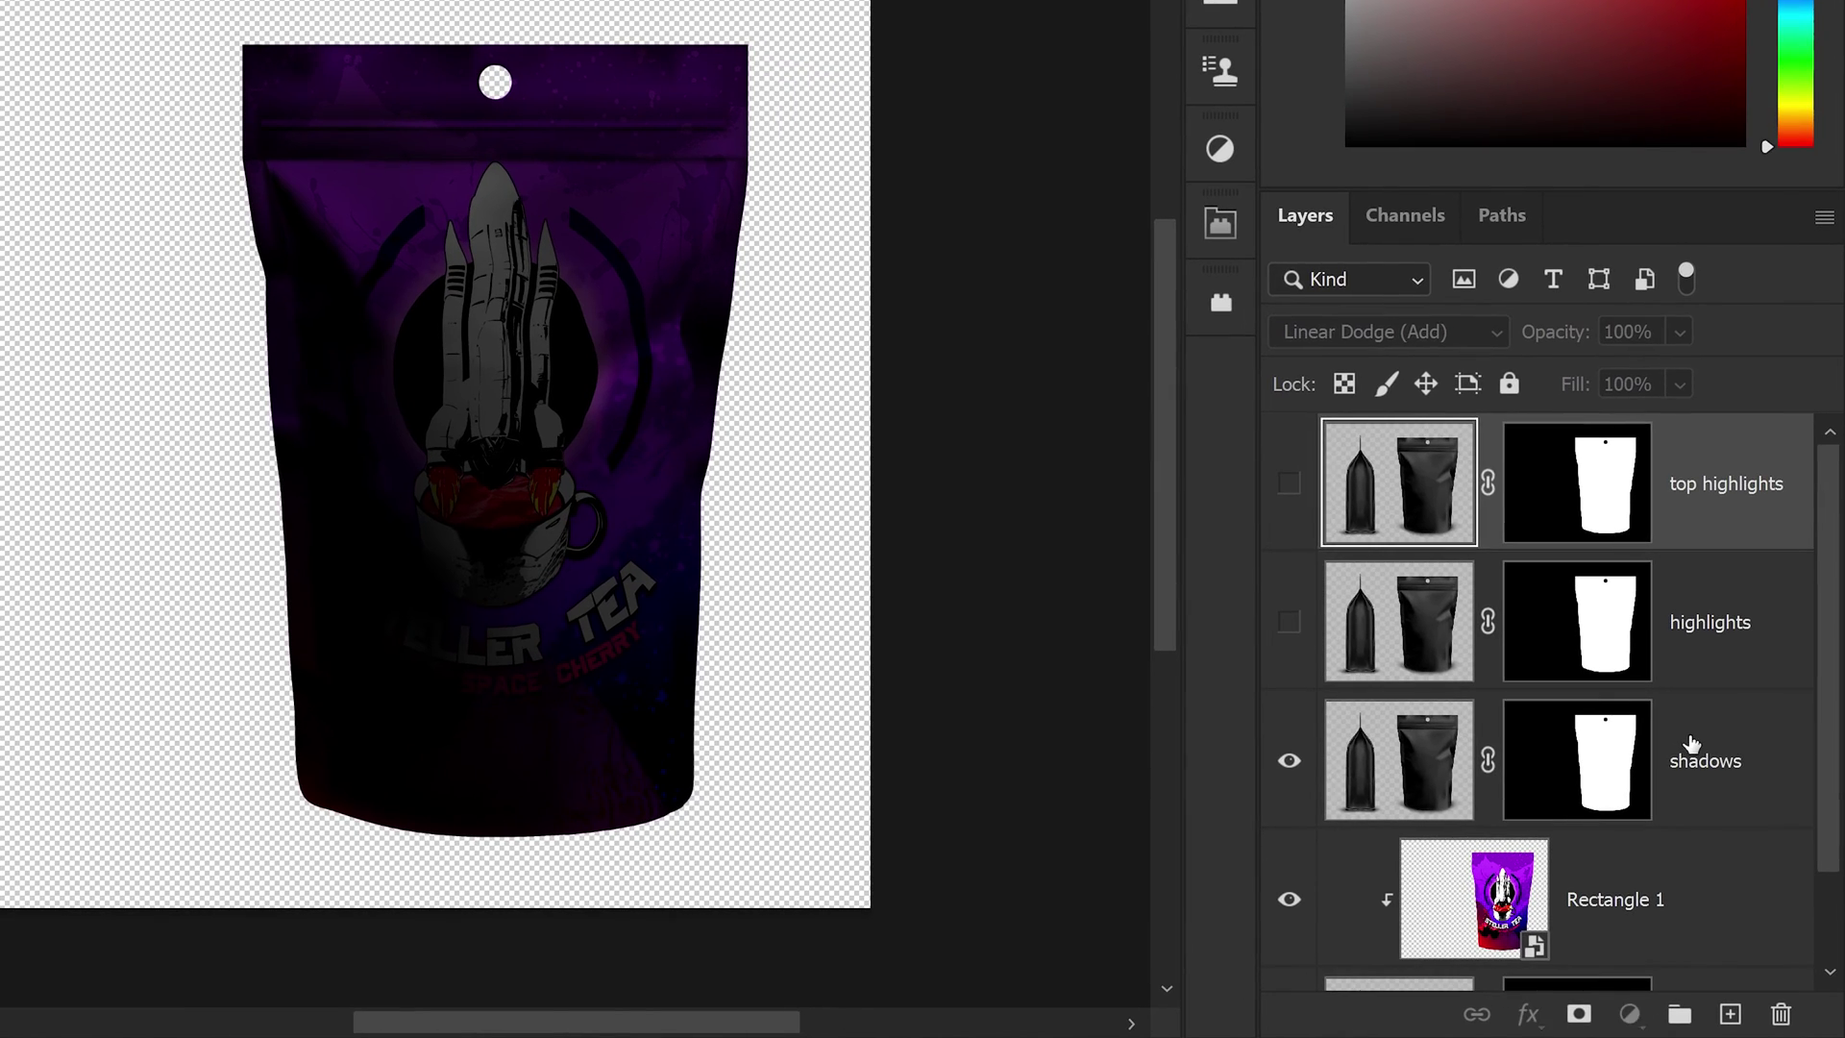
{"action": "left_click", "coordinate": [1677, 815]}
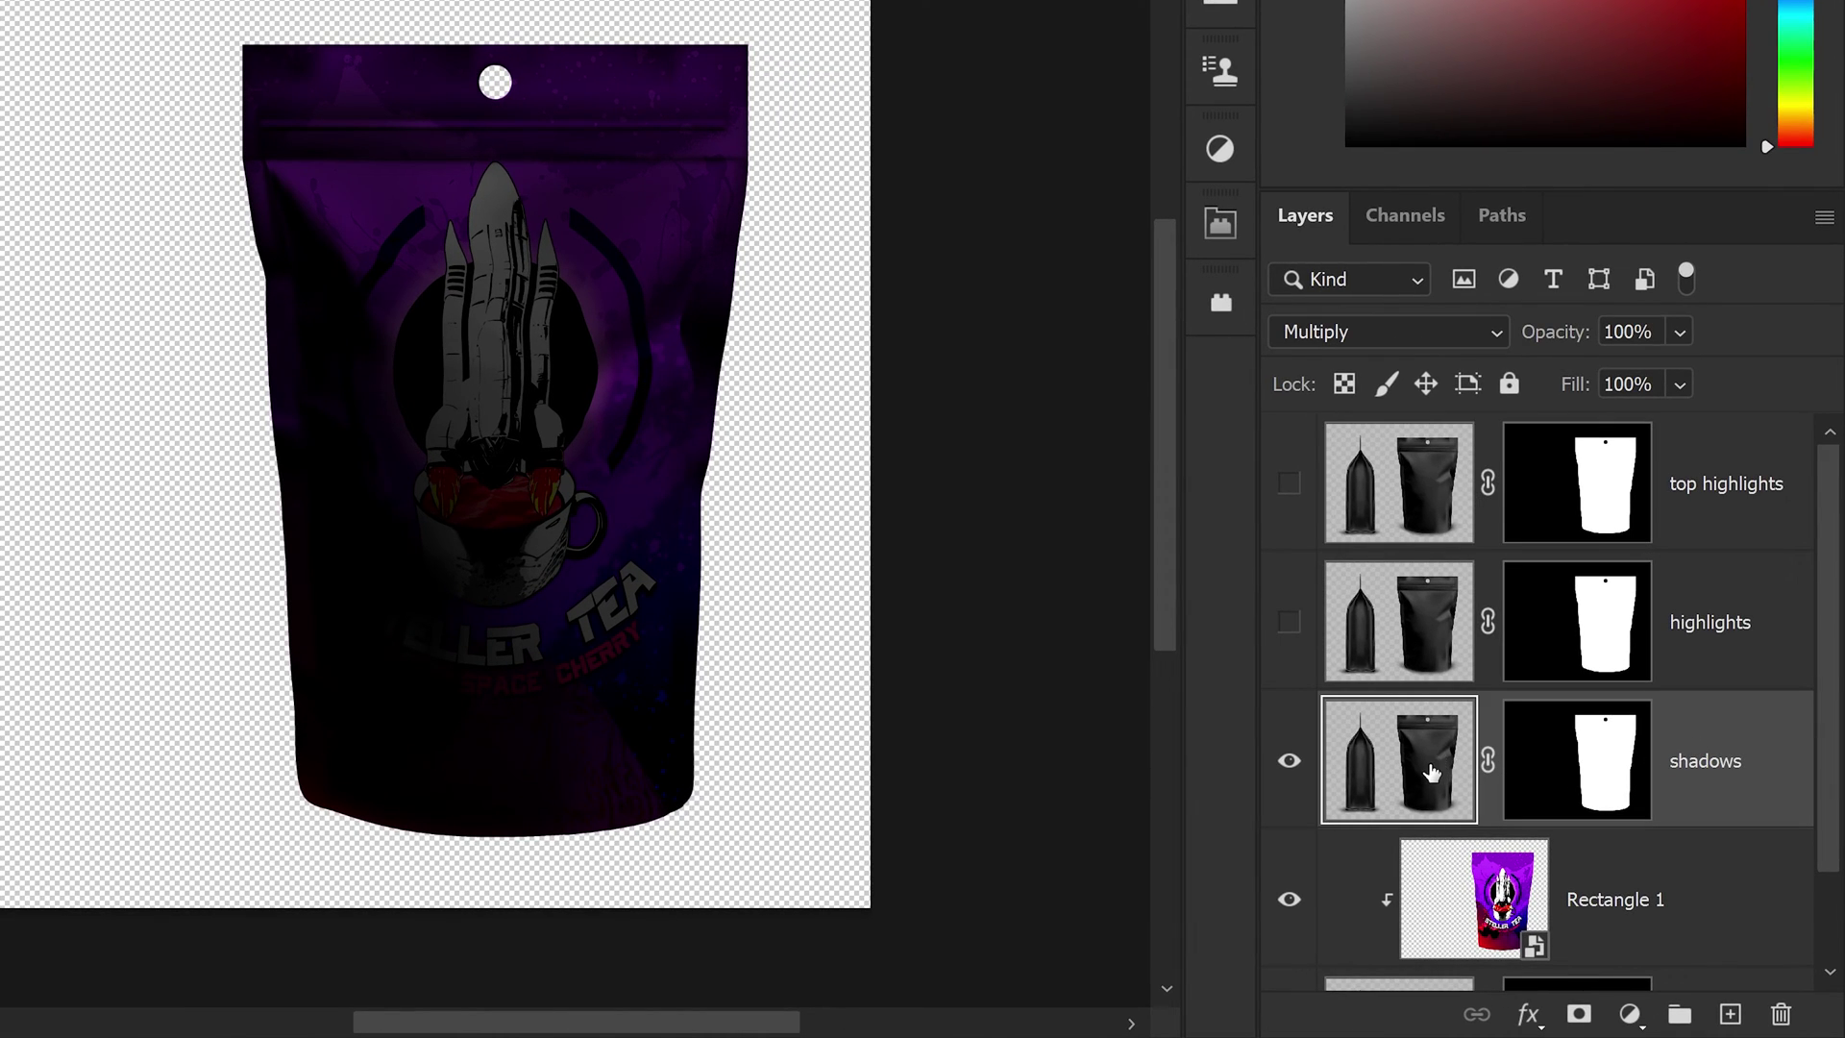
Add a Levels adjustment layer directly above the shadows layer.
{"action": "left_click", "coordinate": [1231, 151]}
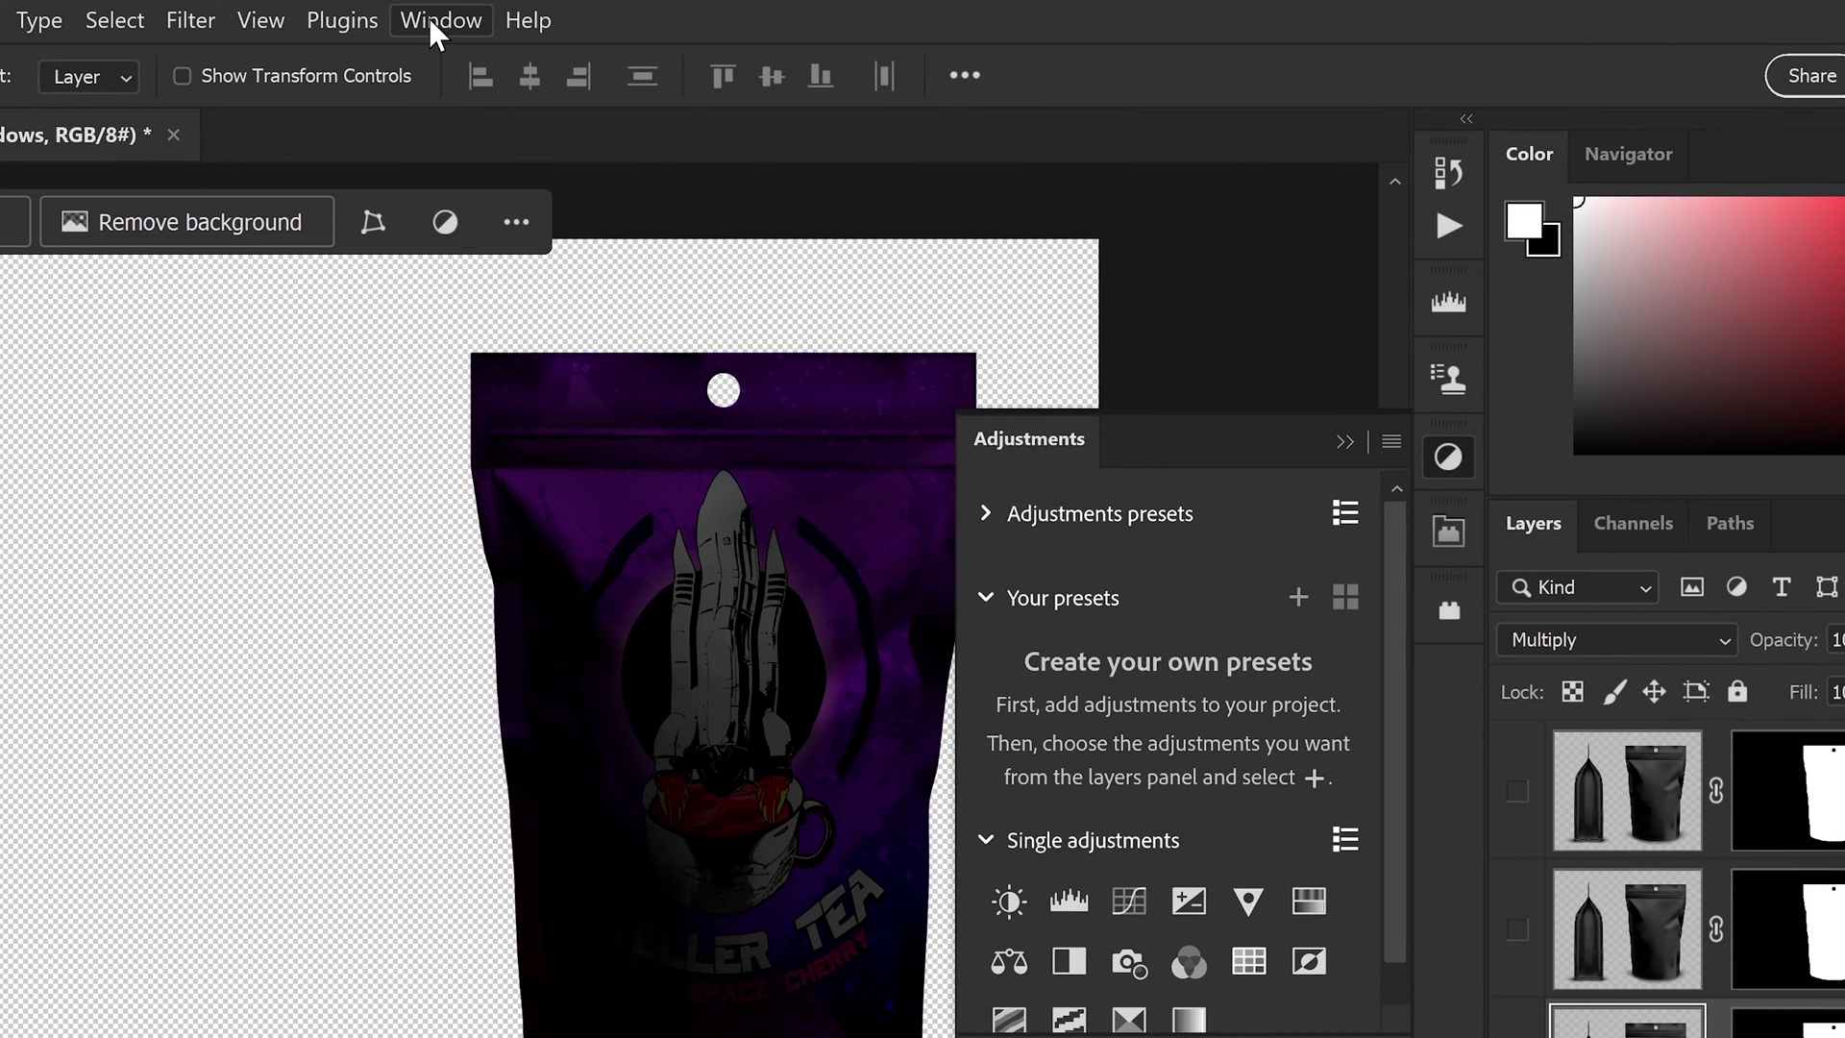
{"action": "left_click", "coordinate": [429, 17]}
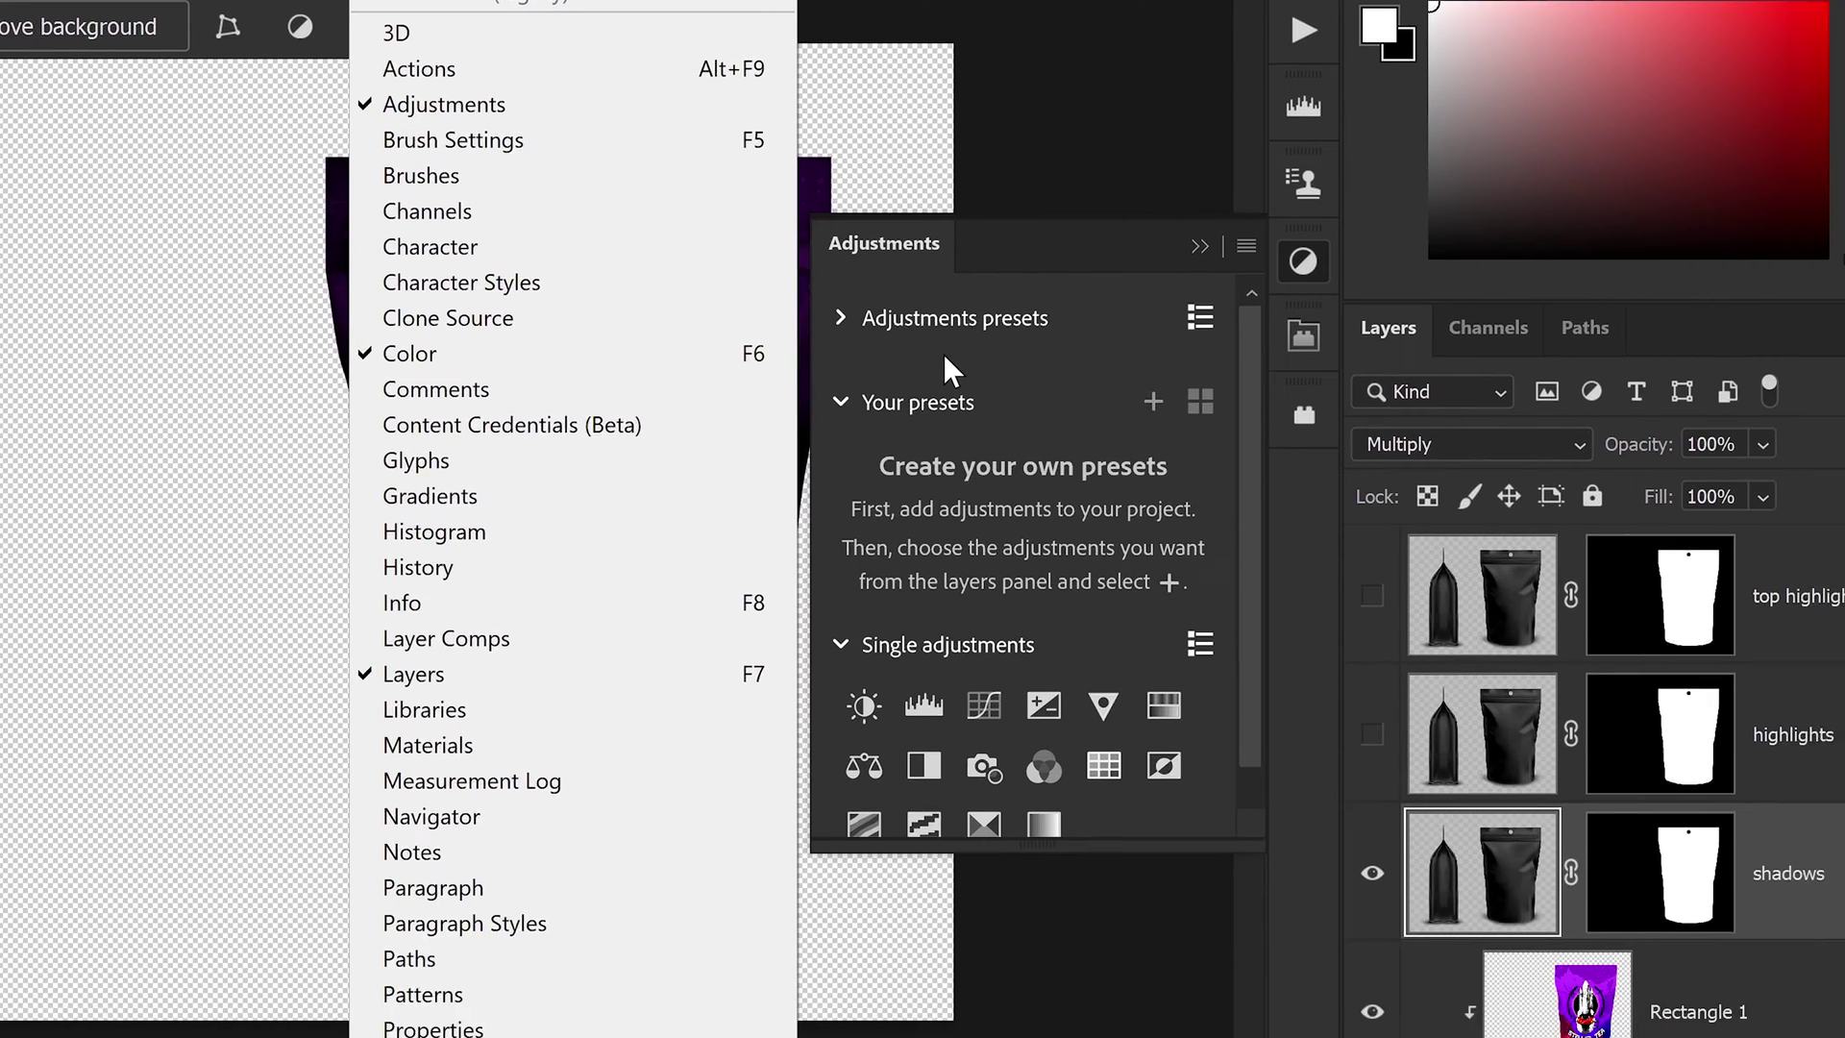
{"action": "left_click", "coordinate": [1090, 519]}
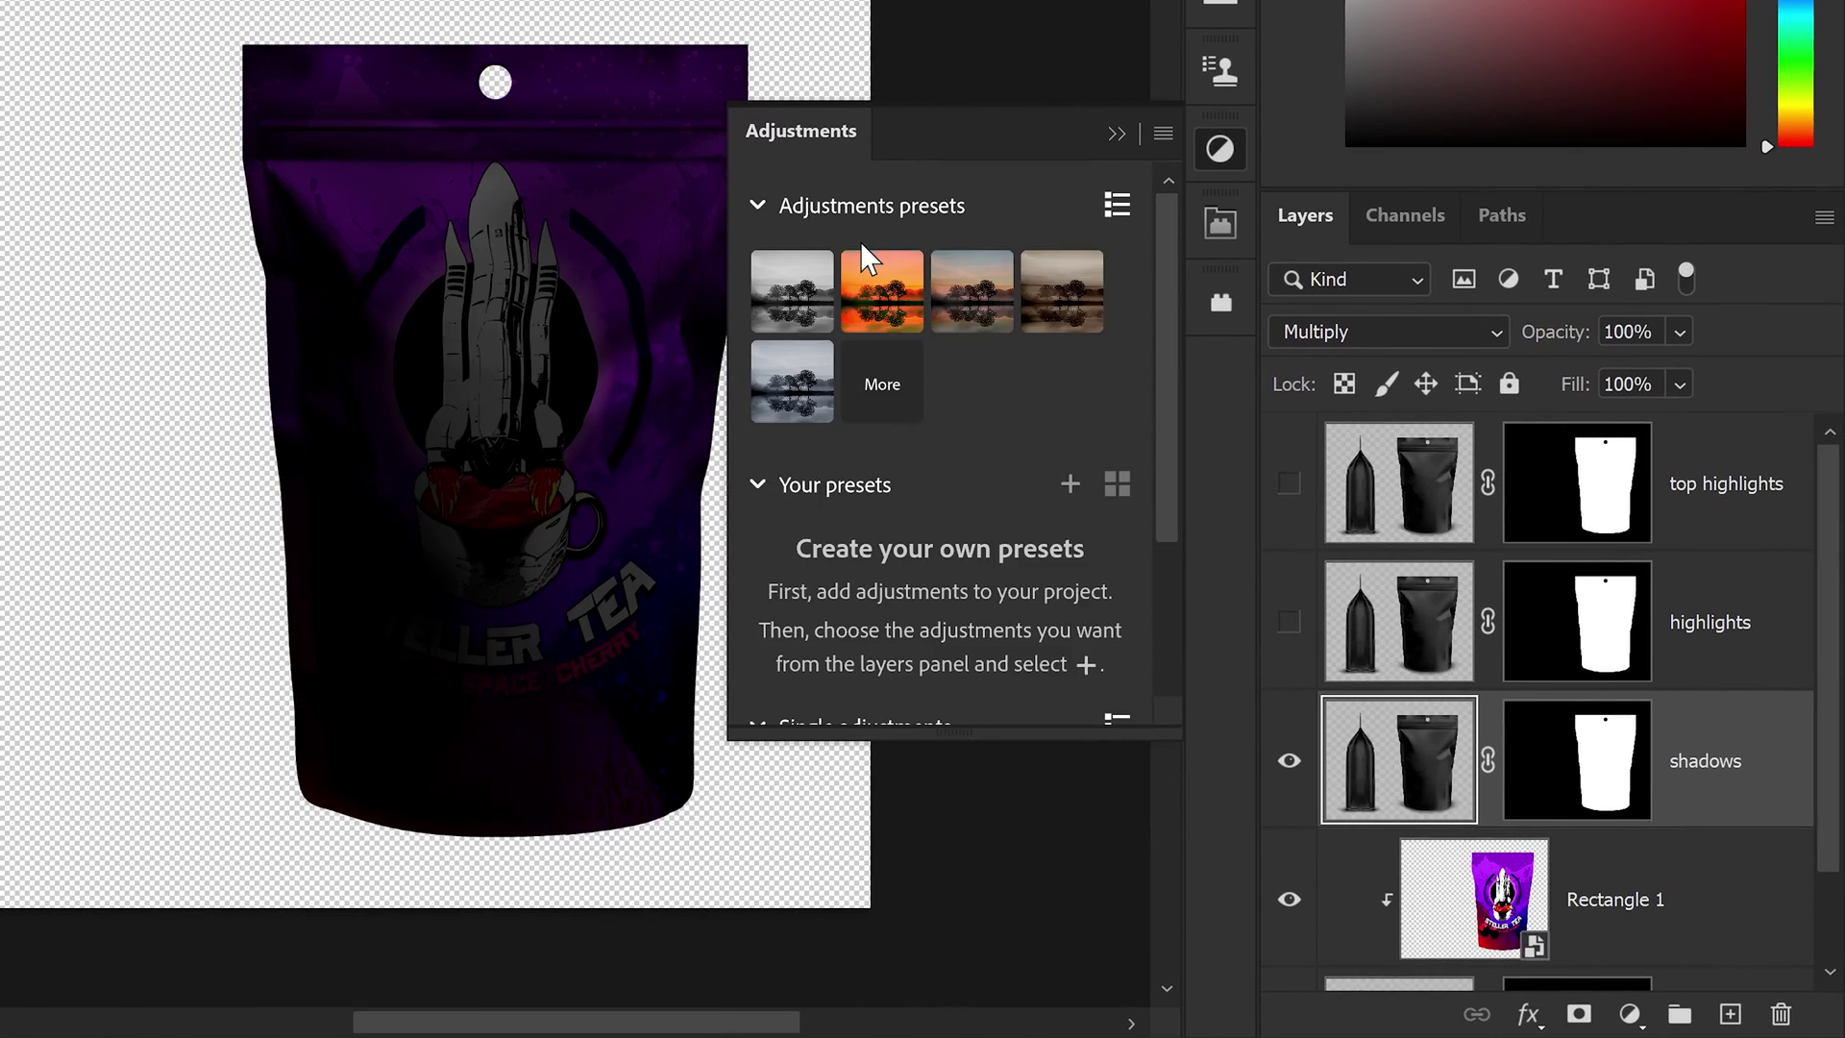
{"action": "left_click", "coordinate": [769, 212]}
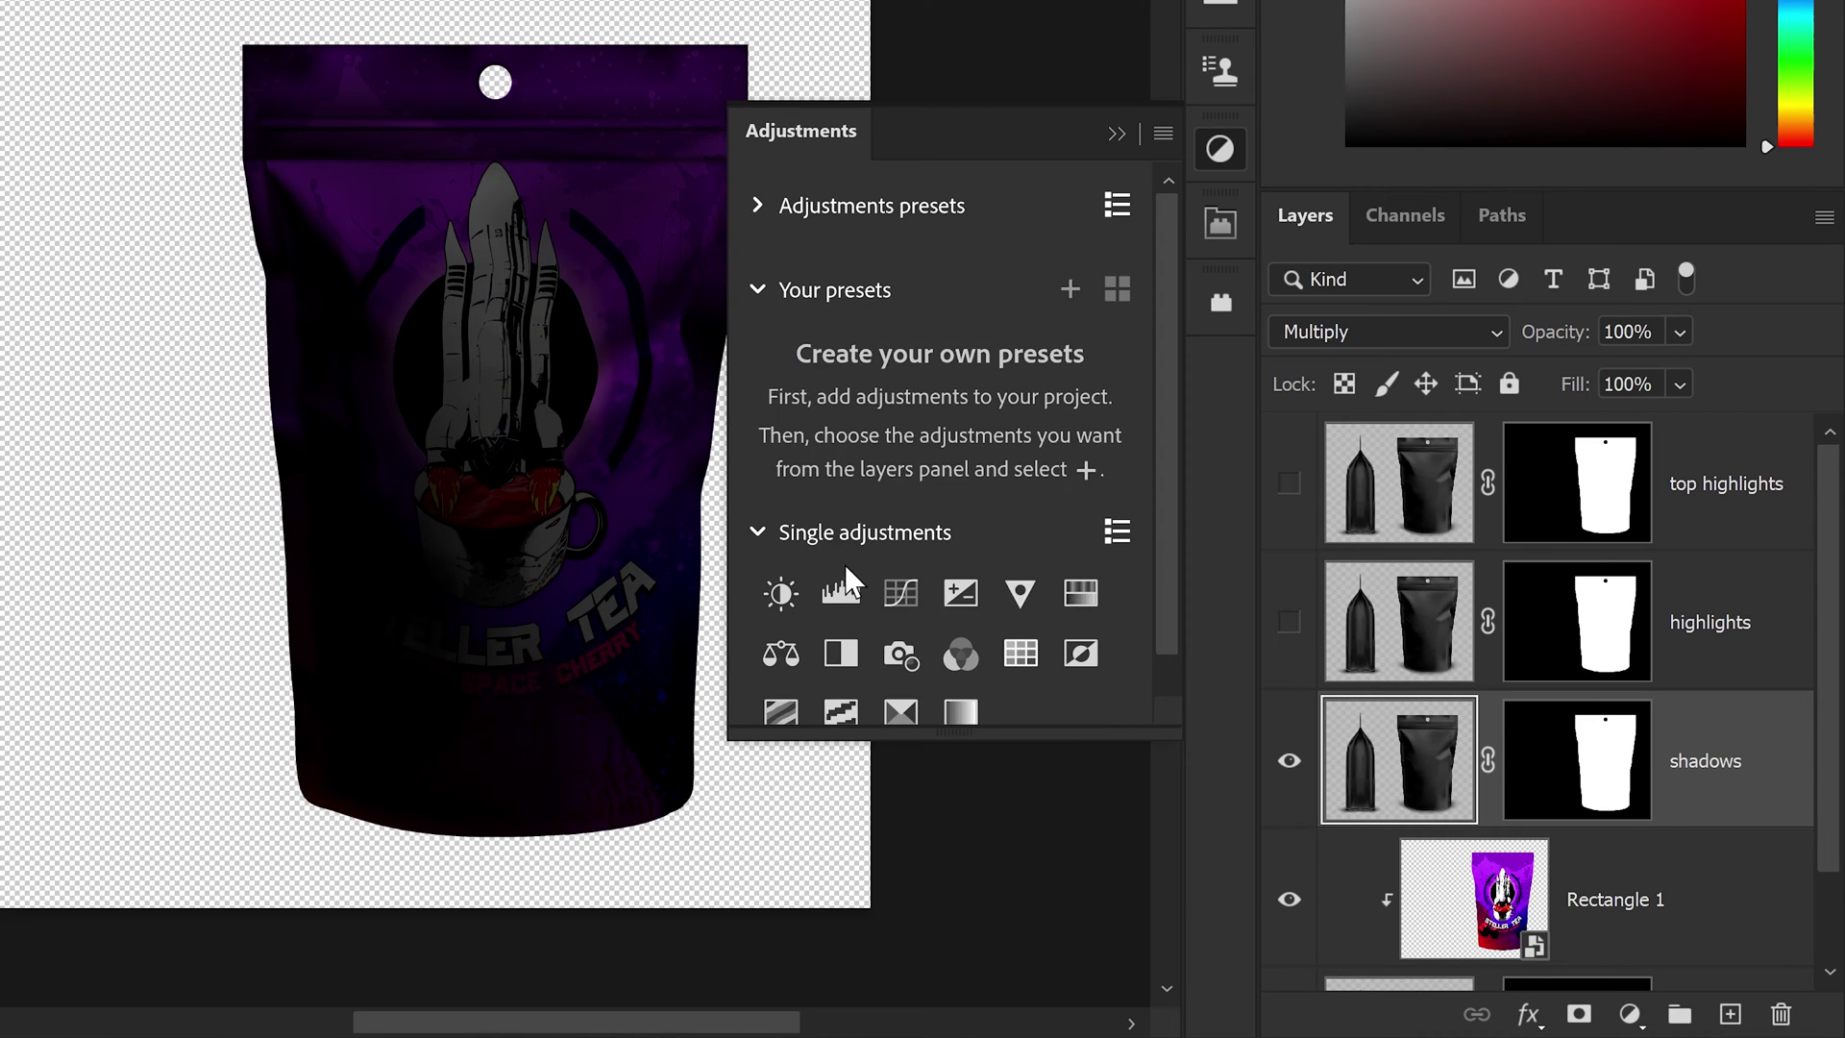
{"action": "left_click", "coordinate": [846, 596]}
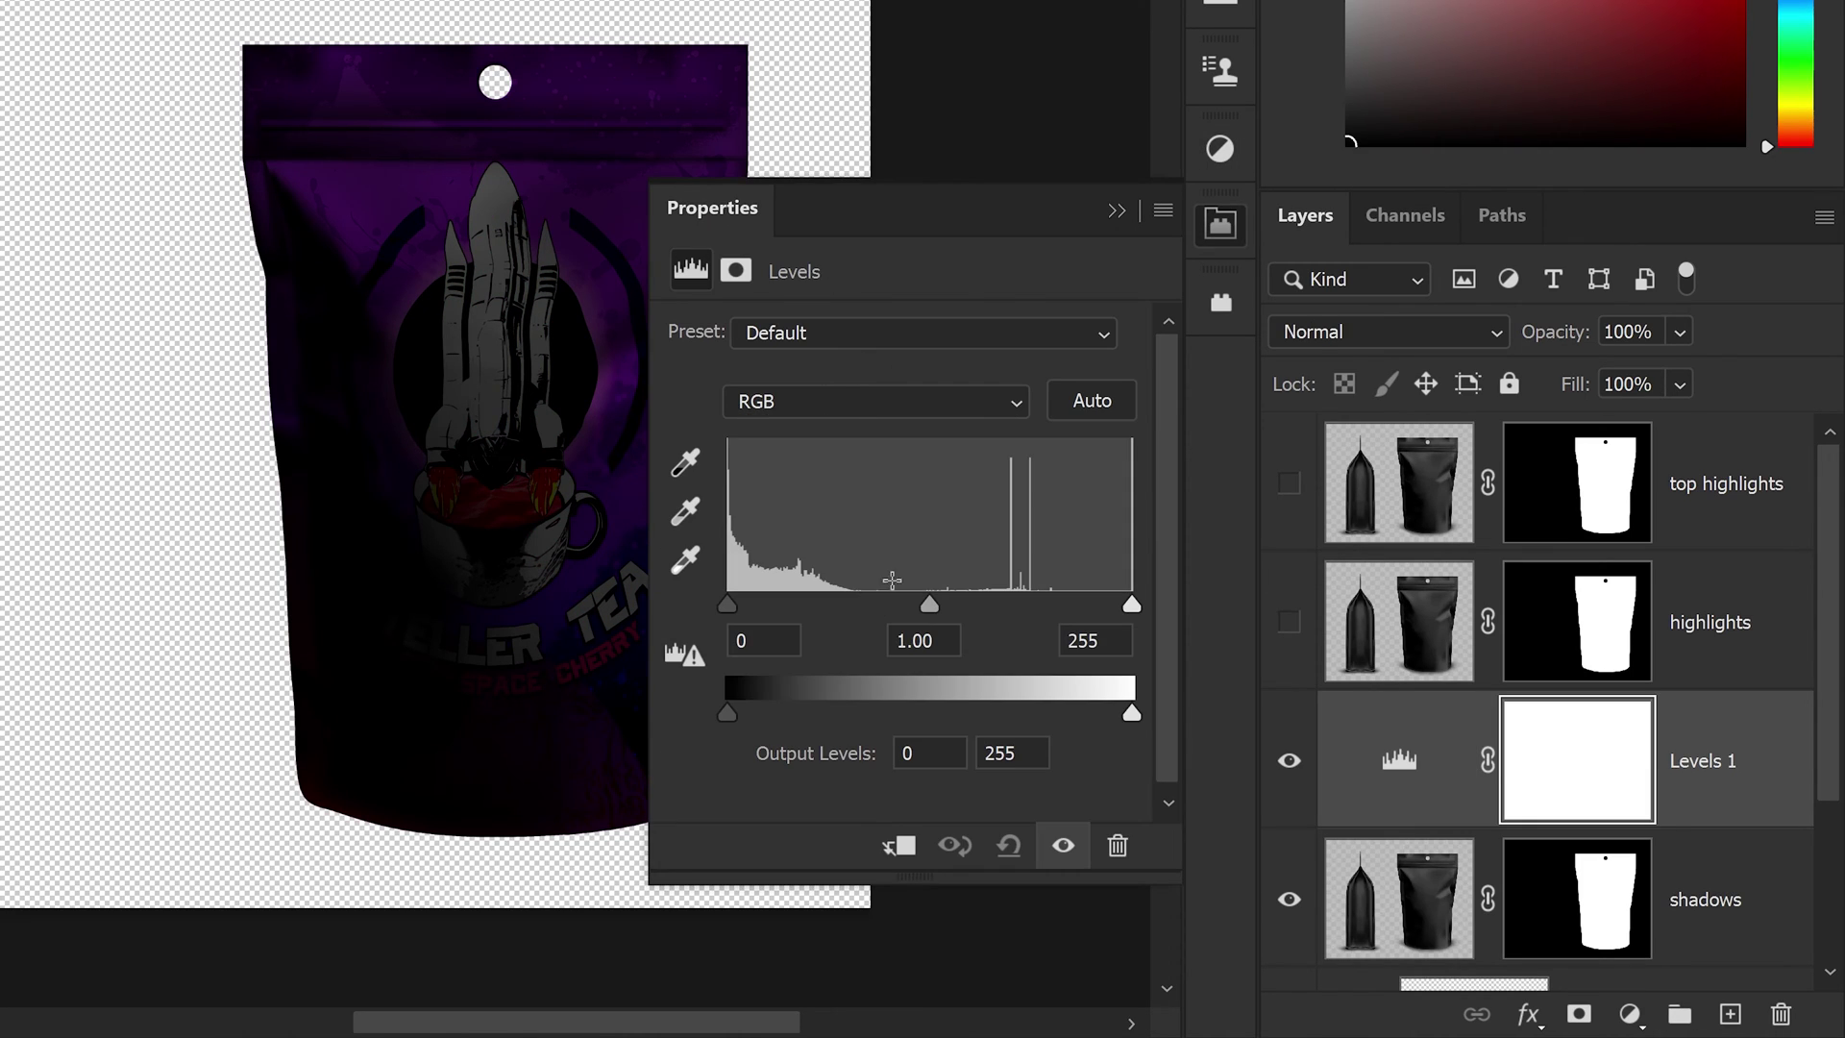
Brighten the pouch with the Levels adjustment above shadows, setting the midtone input to 1.25 and the white input to 157.
{"action": "left_click_drag", "start_coordinate": [532, 469], "coordinate": [388, 462]}
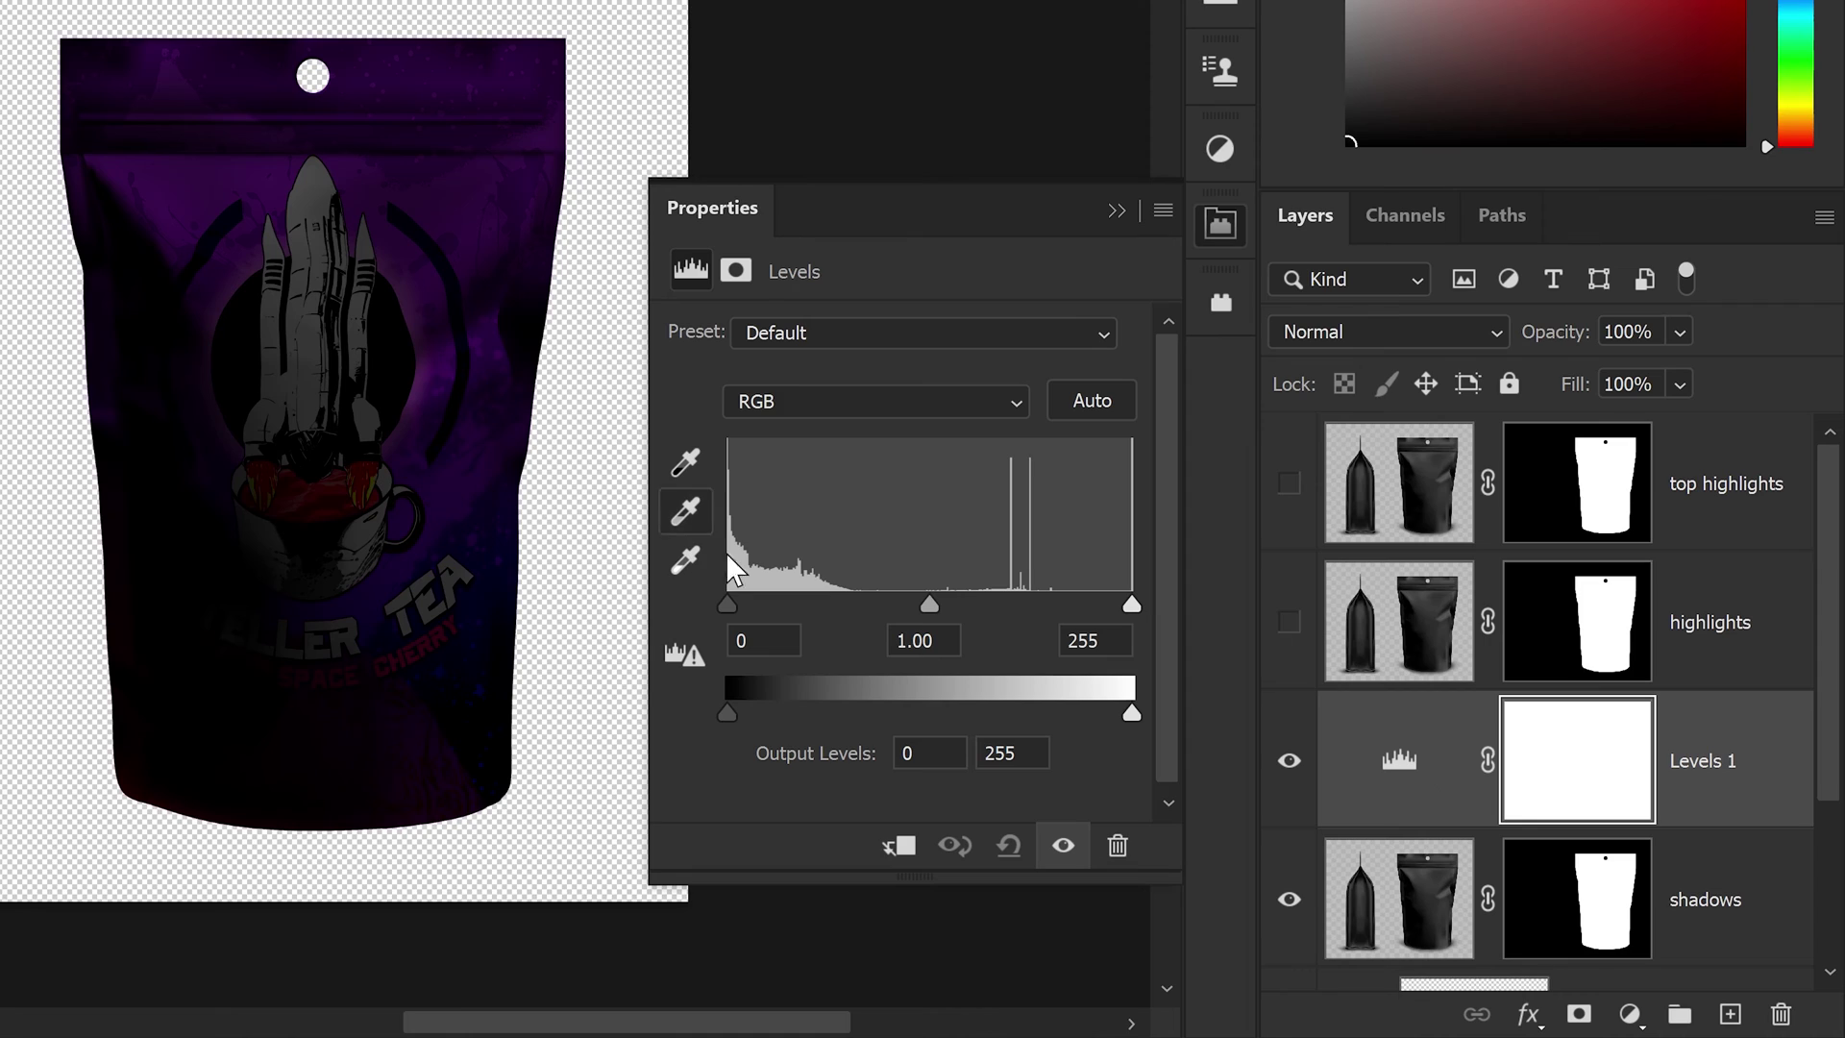
{"action": "left_click_drag", "start_coordinate": [930, 605], "coordinate": [853, 597]}
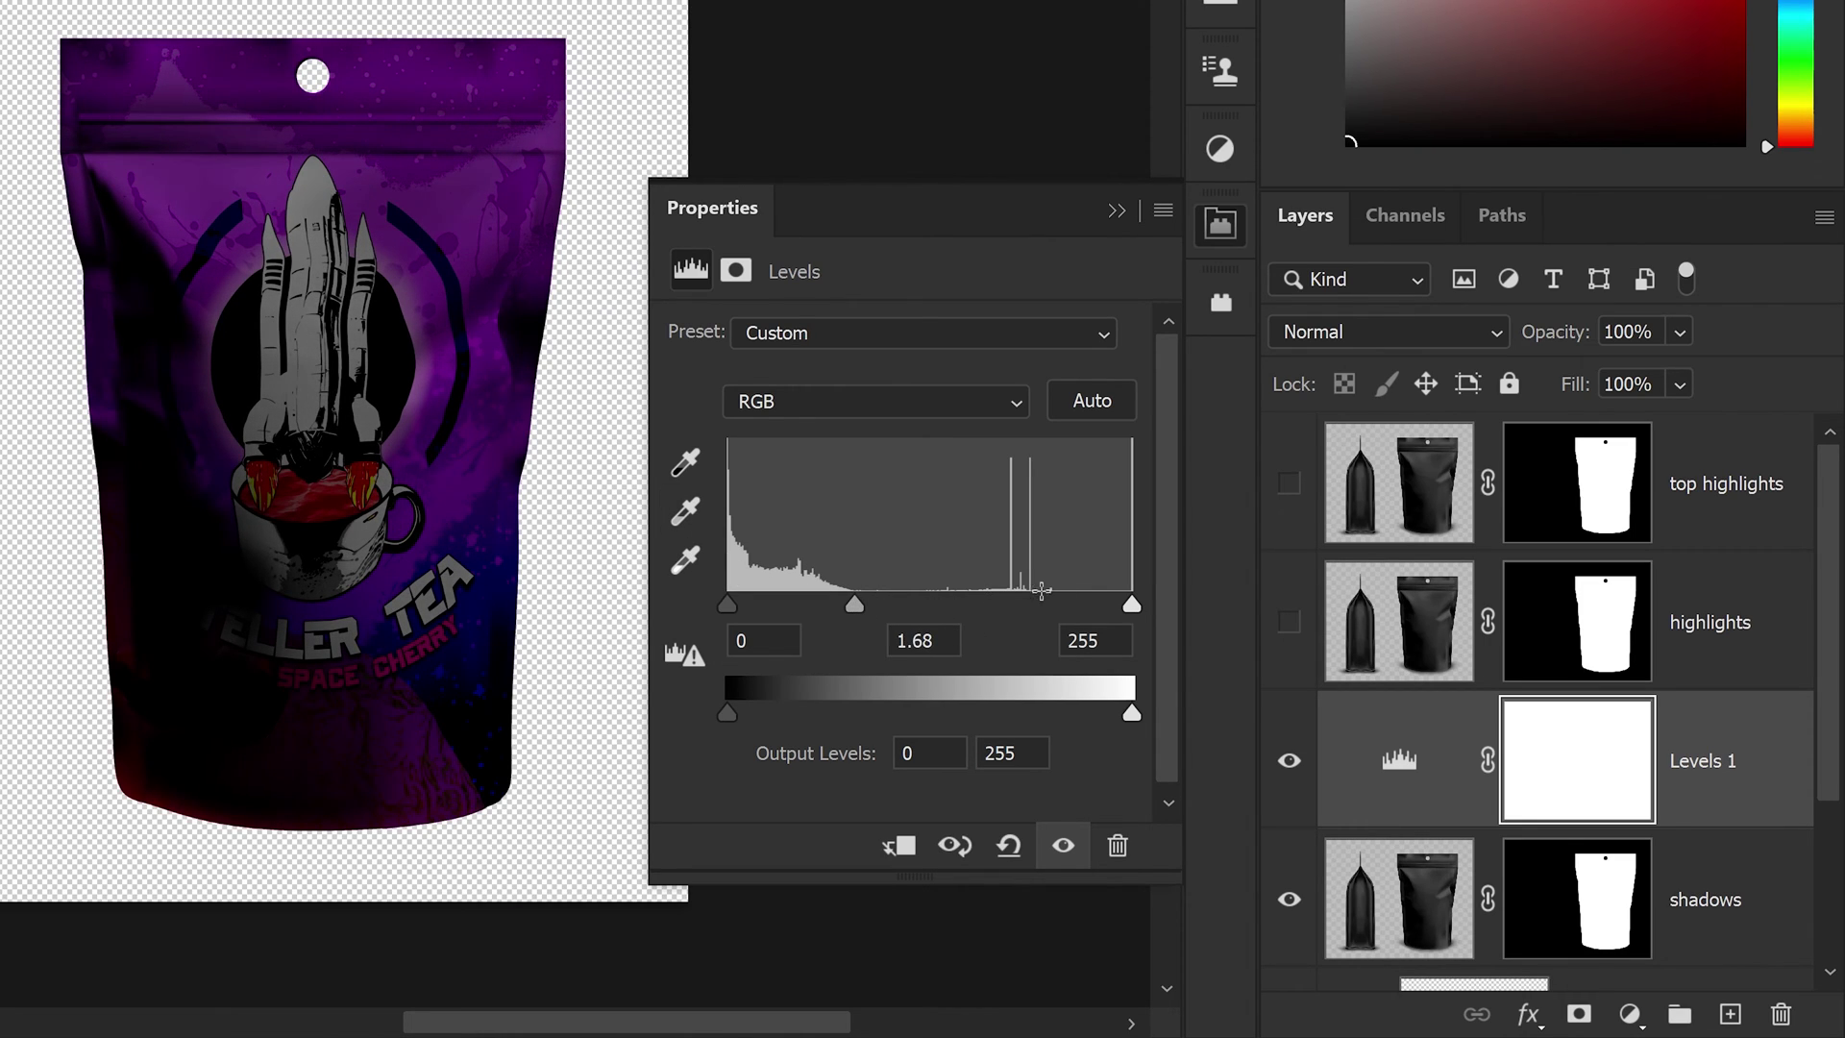
{"action": "left_click_drag", "start_coordinate": [1128, 599], "coordinate": [1024, 597]}
{"action": "left_click_drag", "start_coordinate": [821, 602], "coordinate": [843, 600]}
{"action": "left_click_drag", "start_coordinate": [1026, 602], "coordinate": [1015, 603]}
{"action": "left_click_drag", "start_coordinate": [841, 600], "coordinate": [851, 601]}
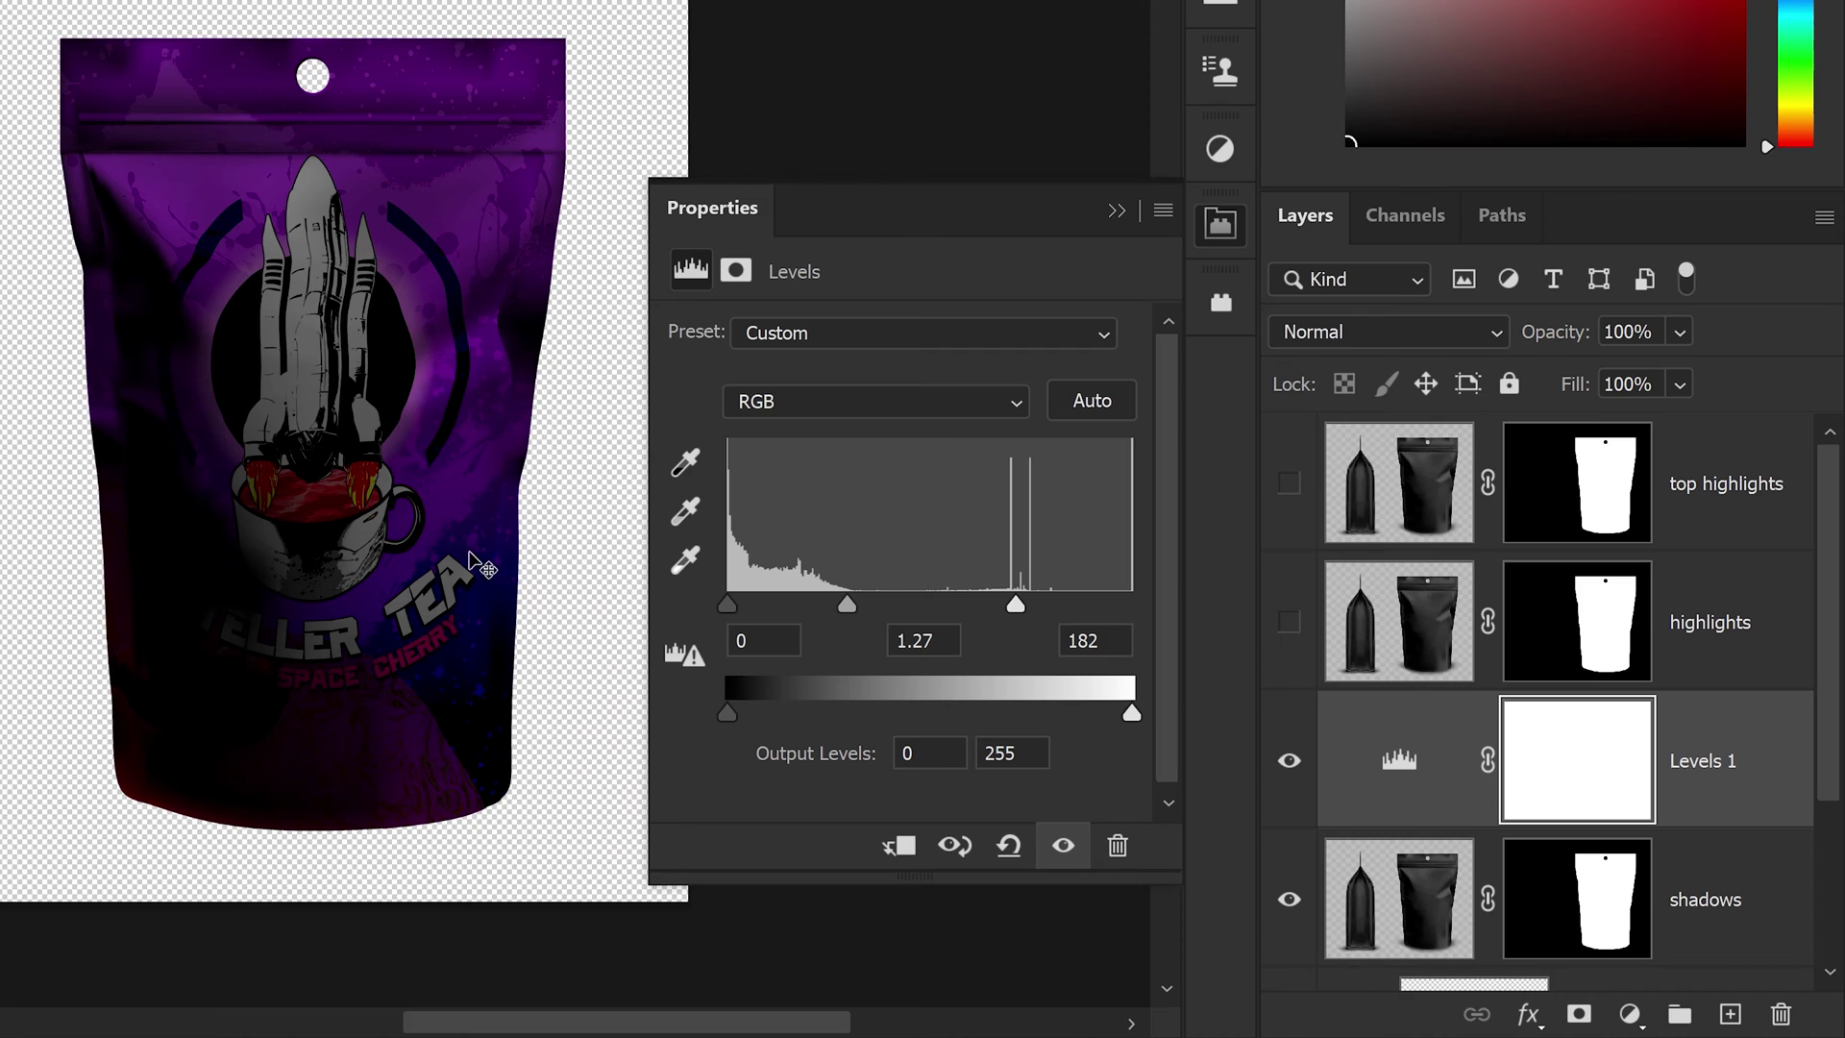
{"action": "left_click_drag", "start_coordinate": [1015, 603], "coordinate": [977, 603]}
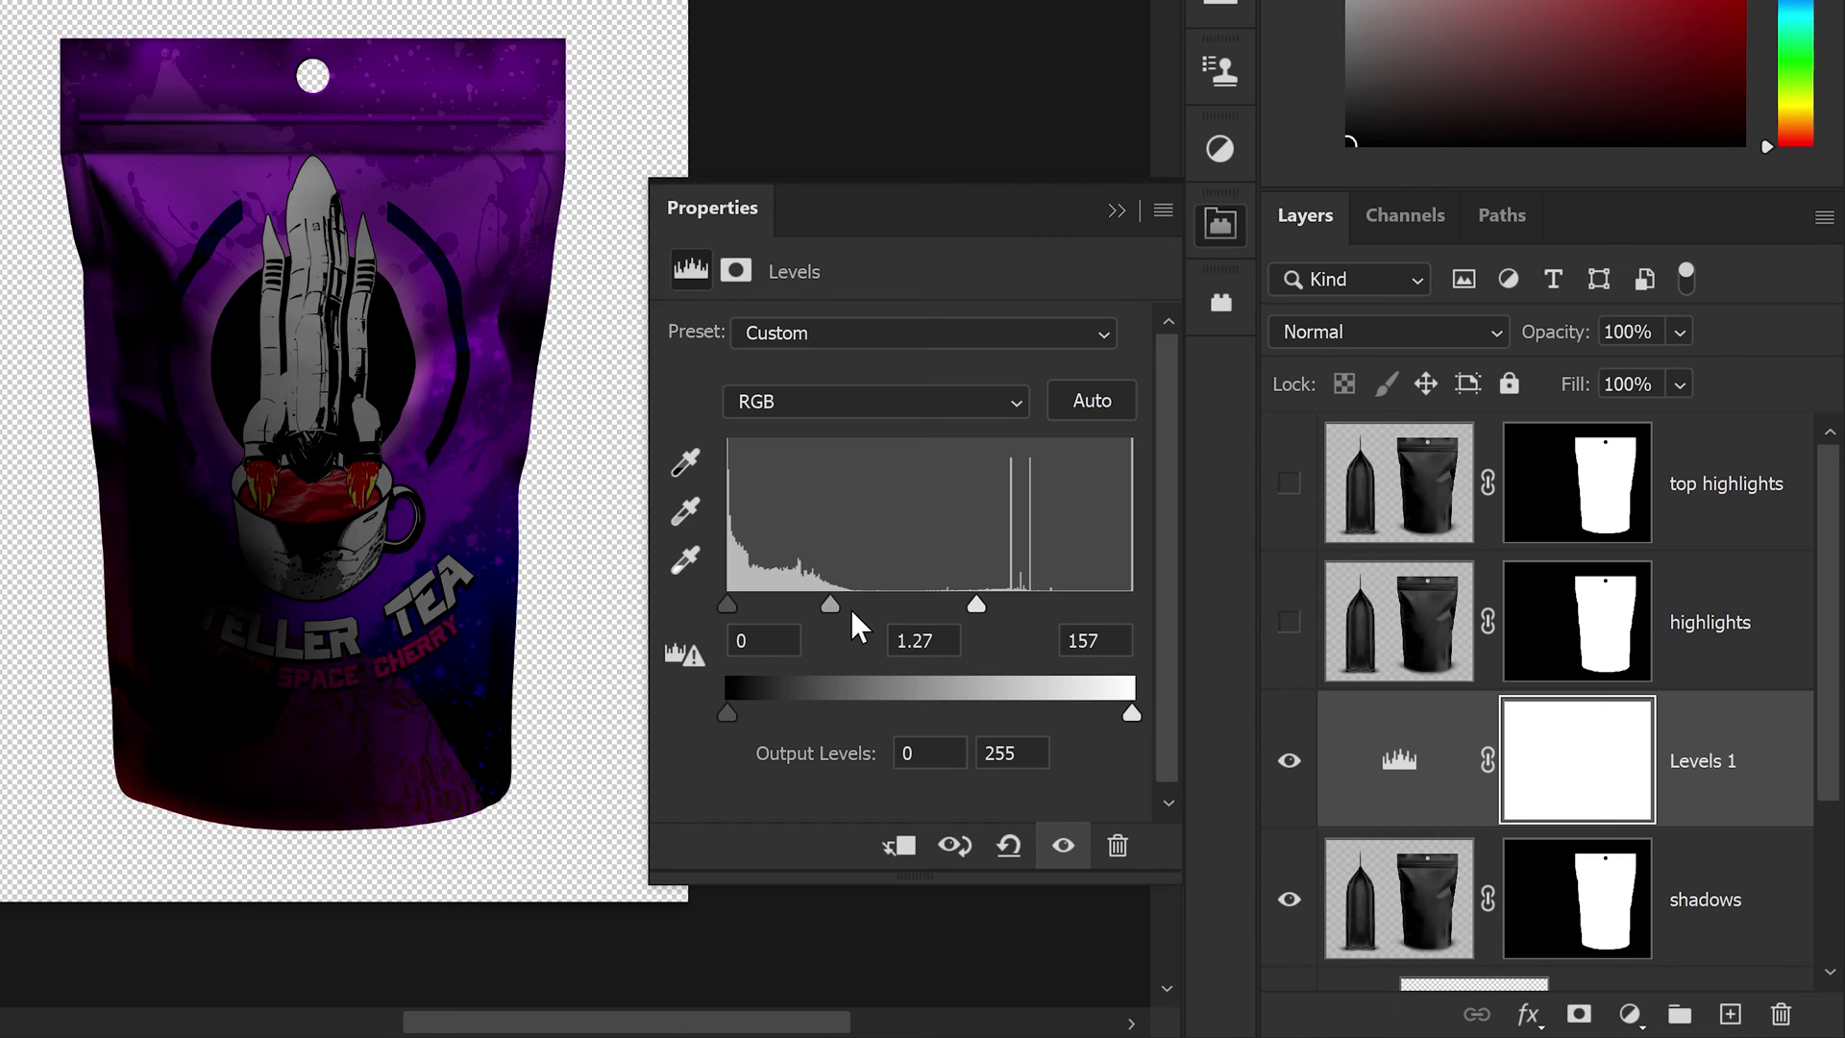
{"action": "left_click_drag", "start_coordinate": [840, 602], "coordinate": [833, 602]}
{"action": "left_click", "coordinate": [1117, 210]}
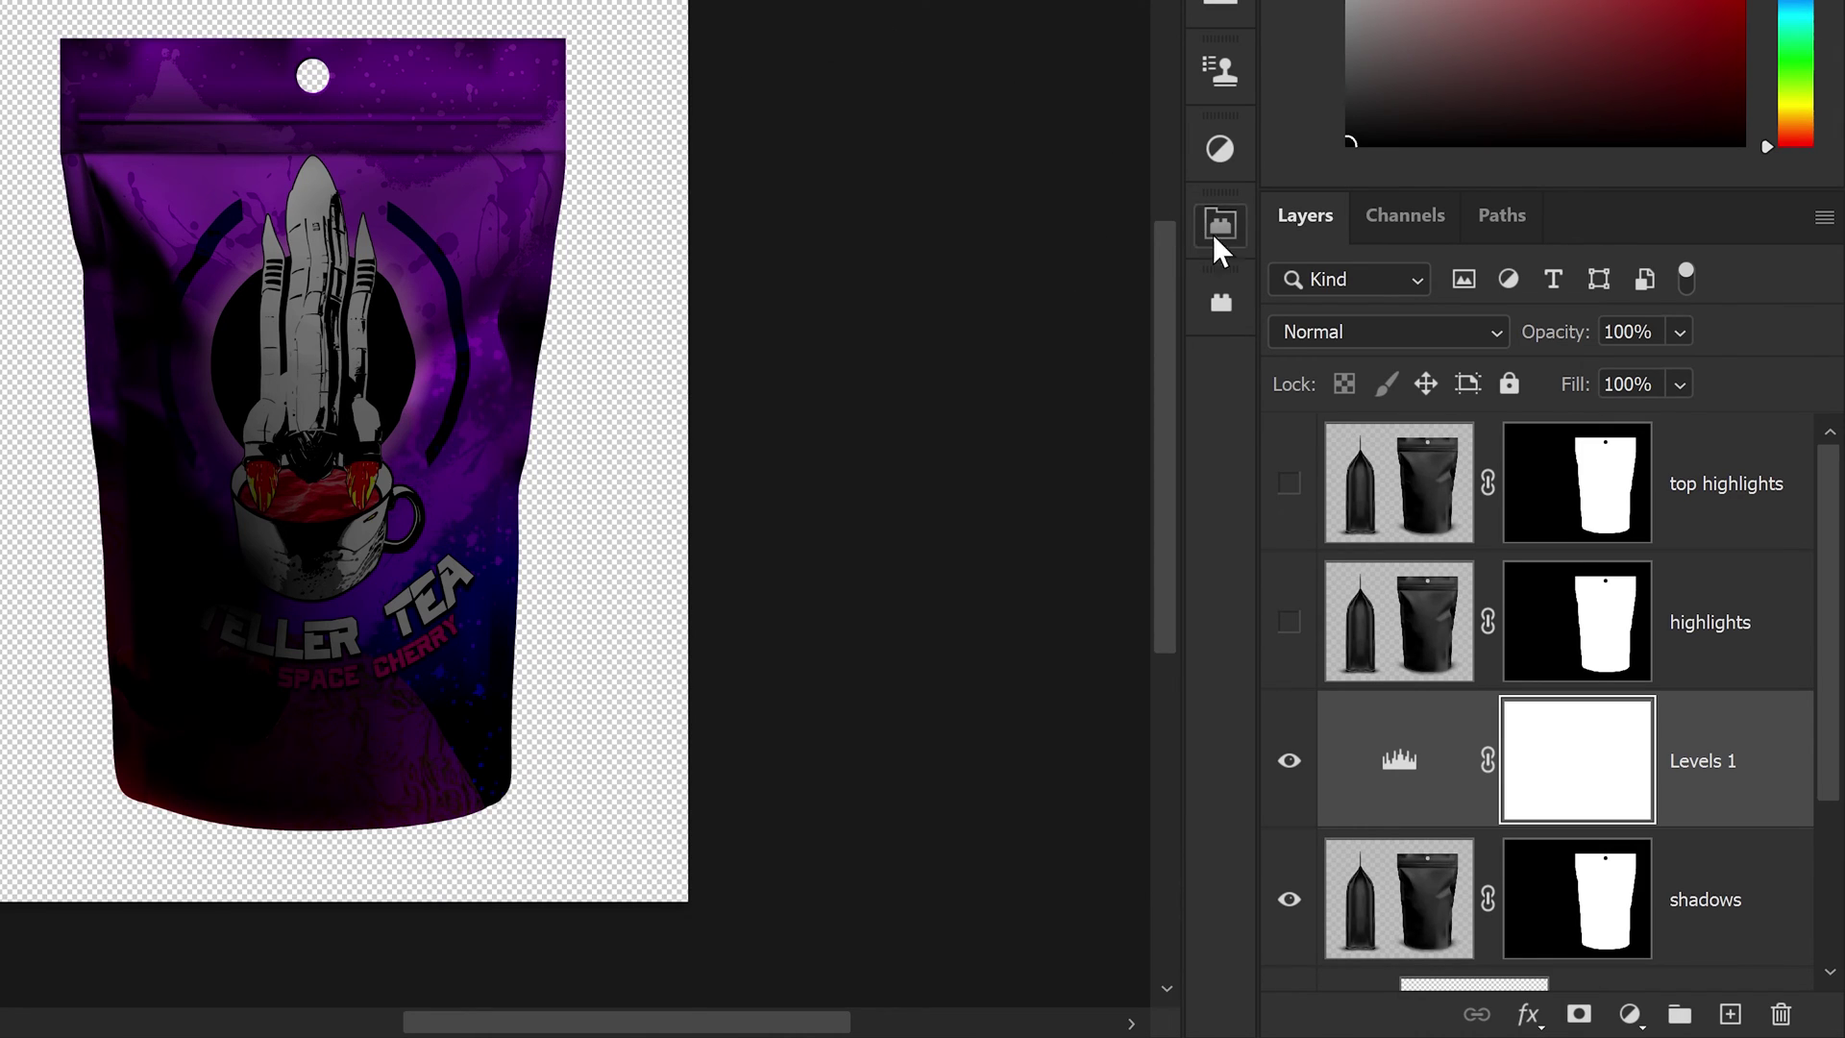
Reduce the shadows layer's opacity to 66%.
{"action": "left_click", "coordinate": [1712, 880]}
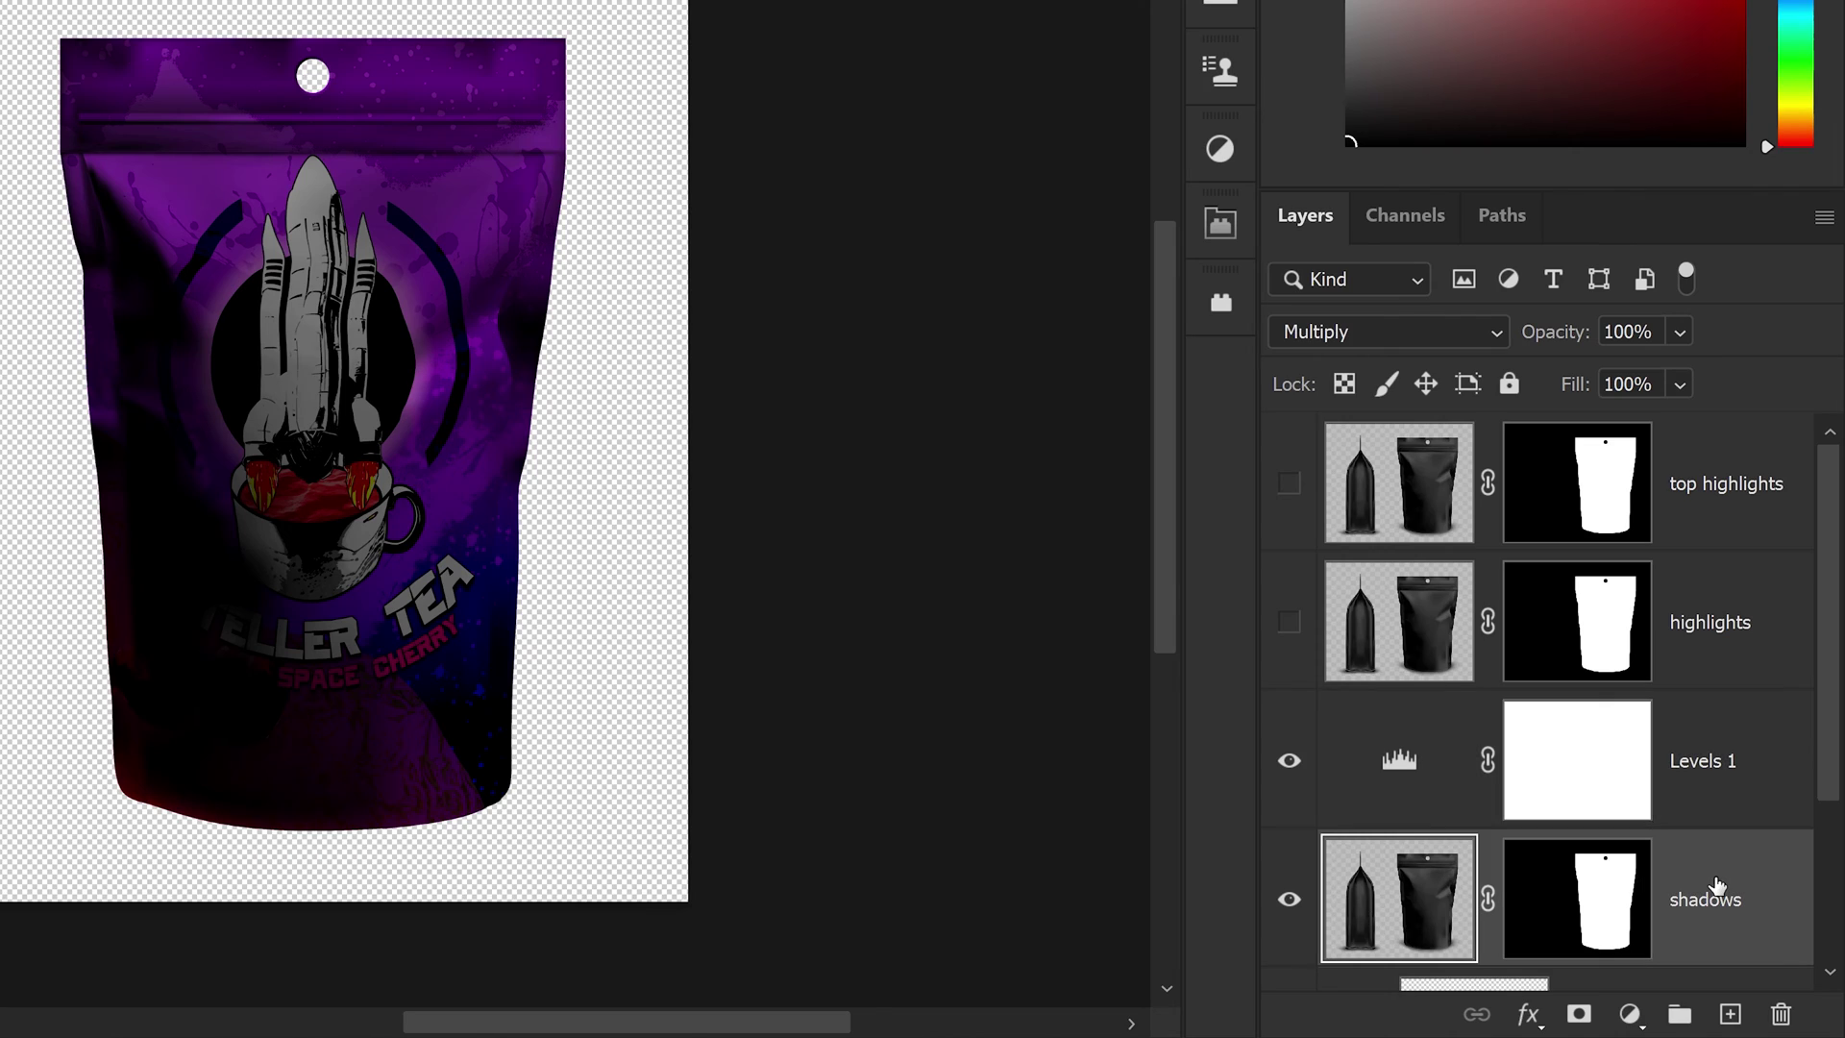
{"action": "left_click", "coordinate": [1680, 332]}
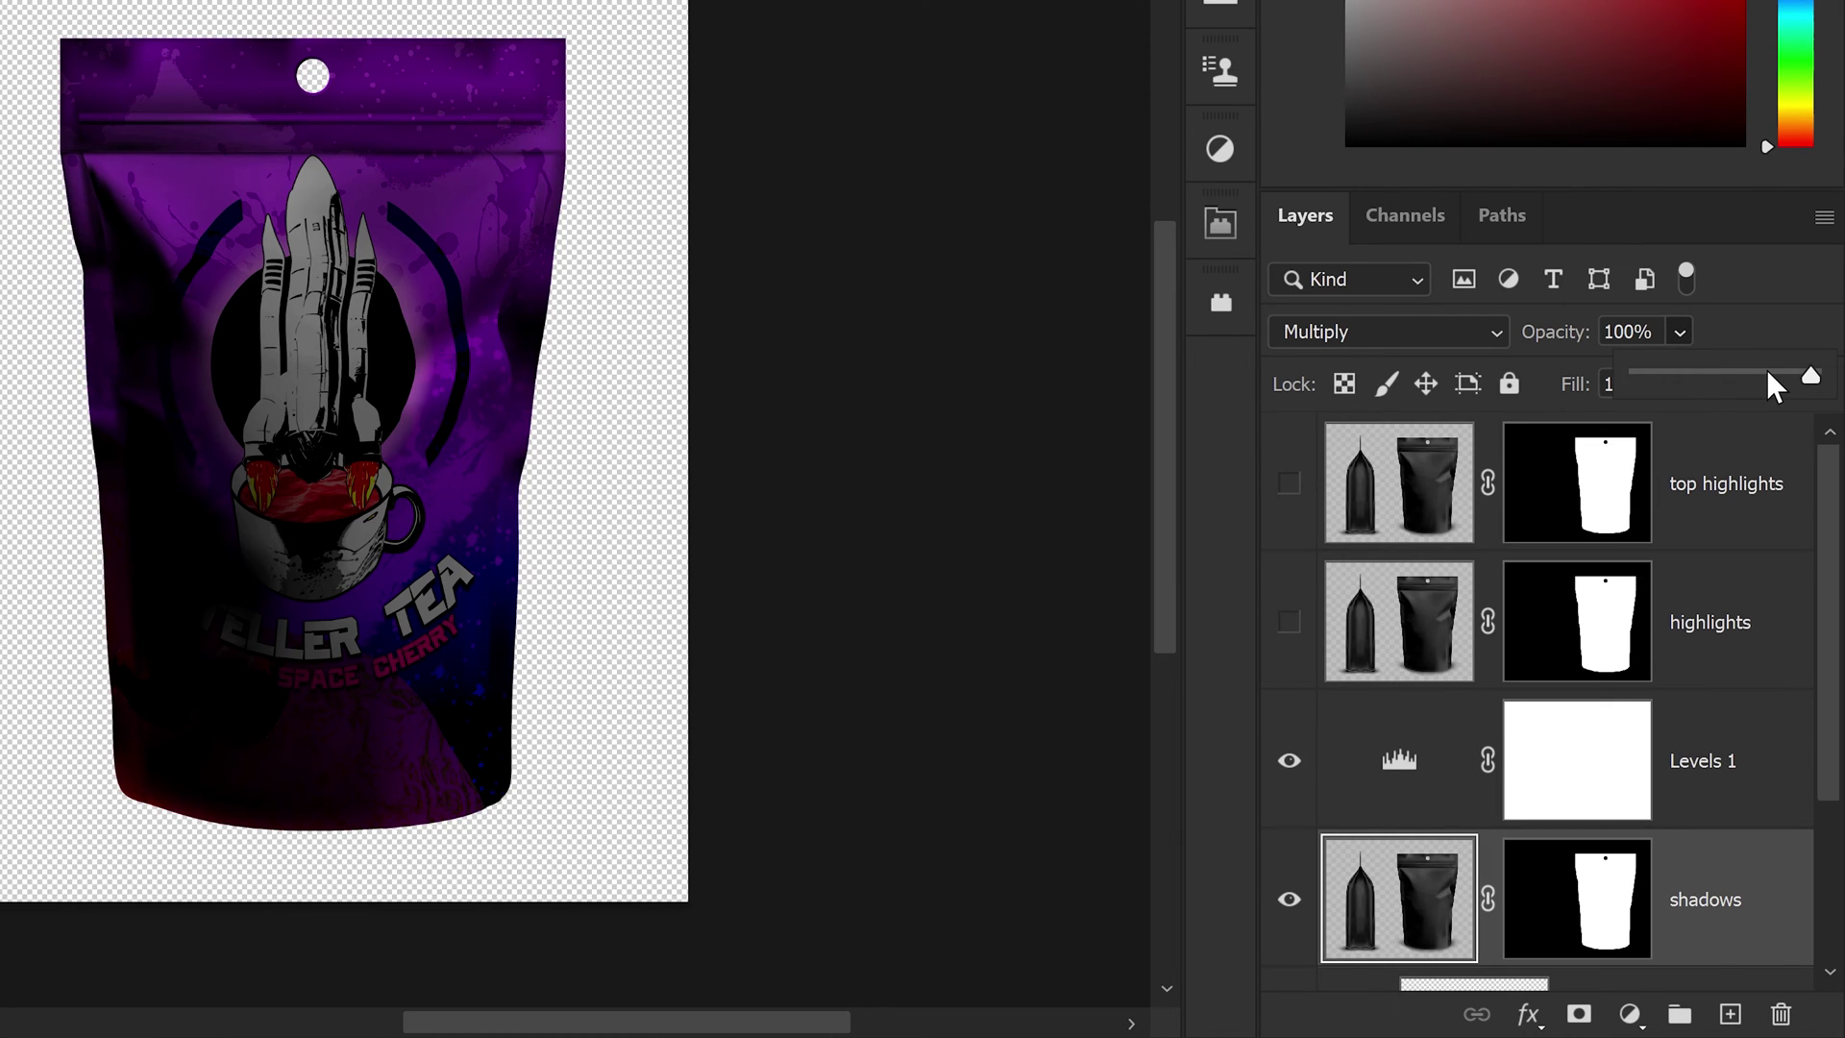
{"action": "left_click_drag", "start_coordinate": [1766, 369], "coordinate": [1752, 370]}
{"action": "left_click", "coordinate": [1682, 332]}
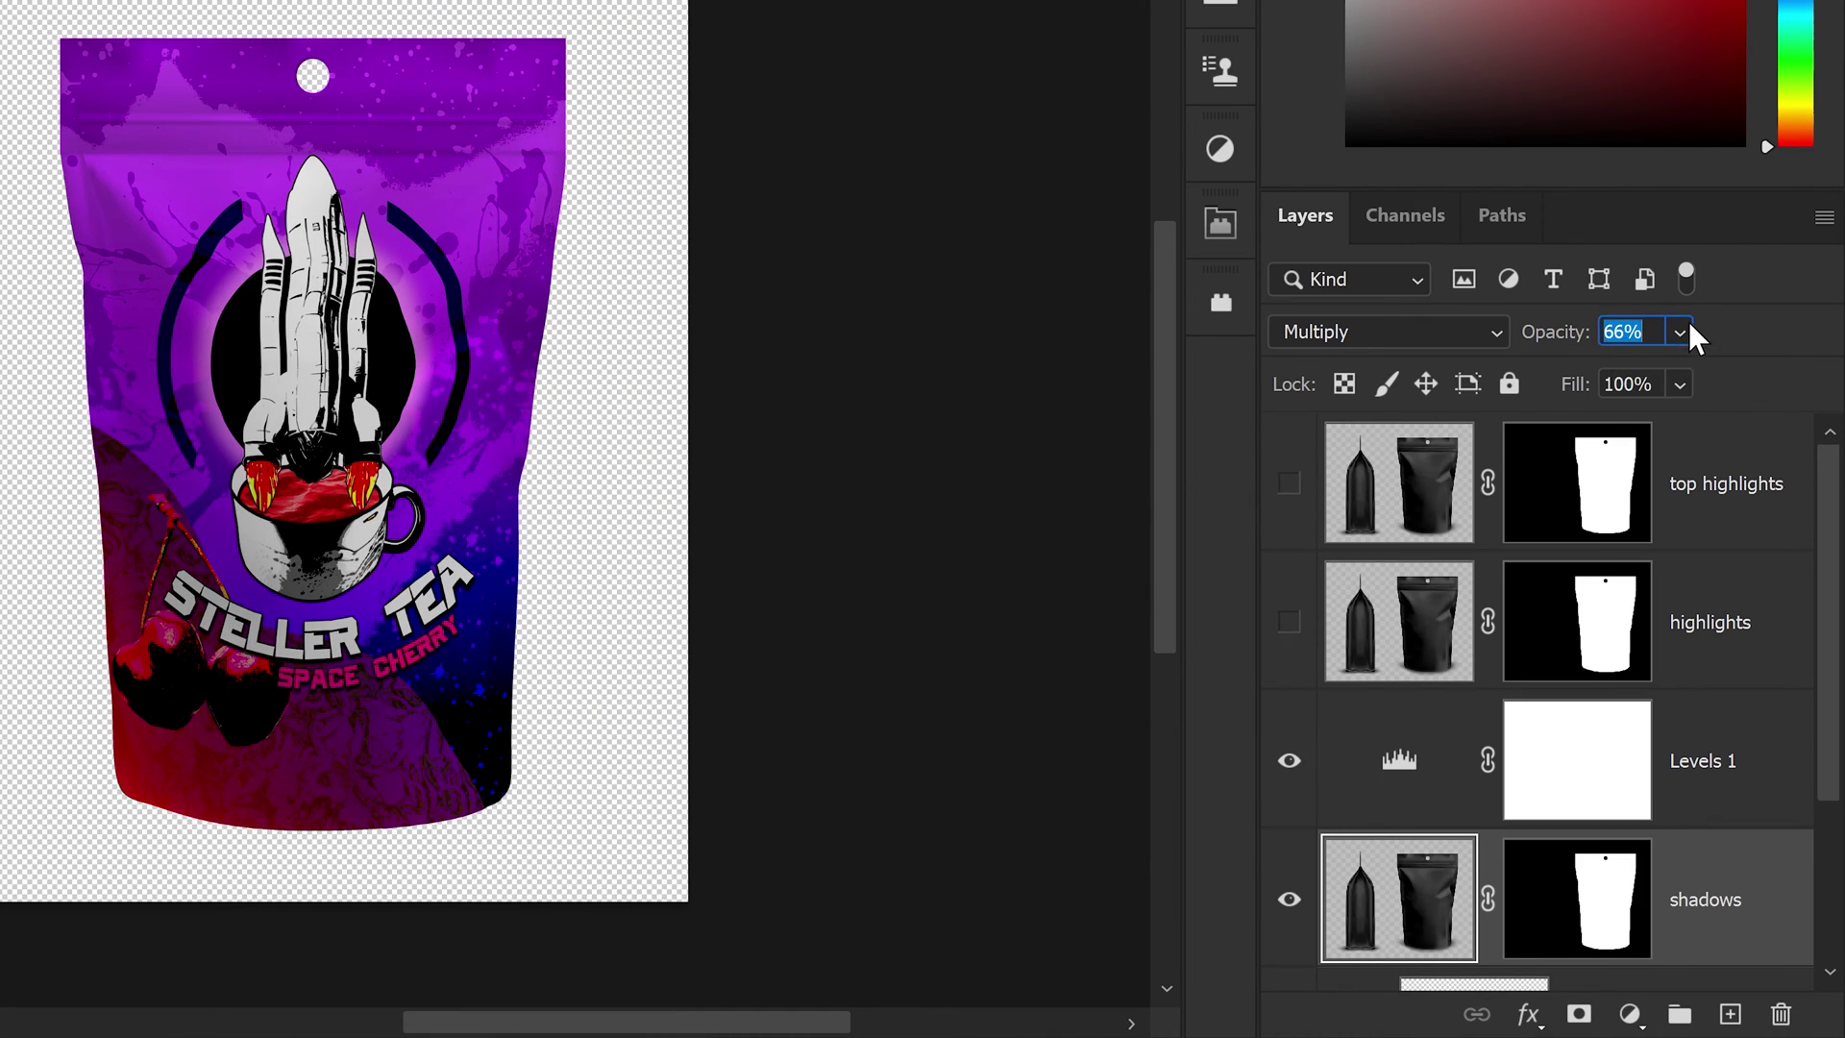
Readjust the Levels 1 layer, setting the midtone input to 1.00 and the white input to 139.
{"action": "left_click", "coordinate": [1401, 765]}
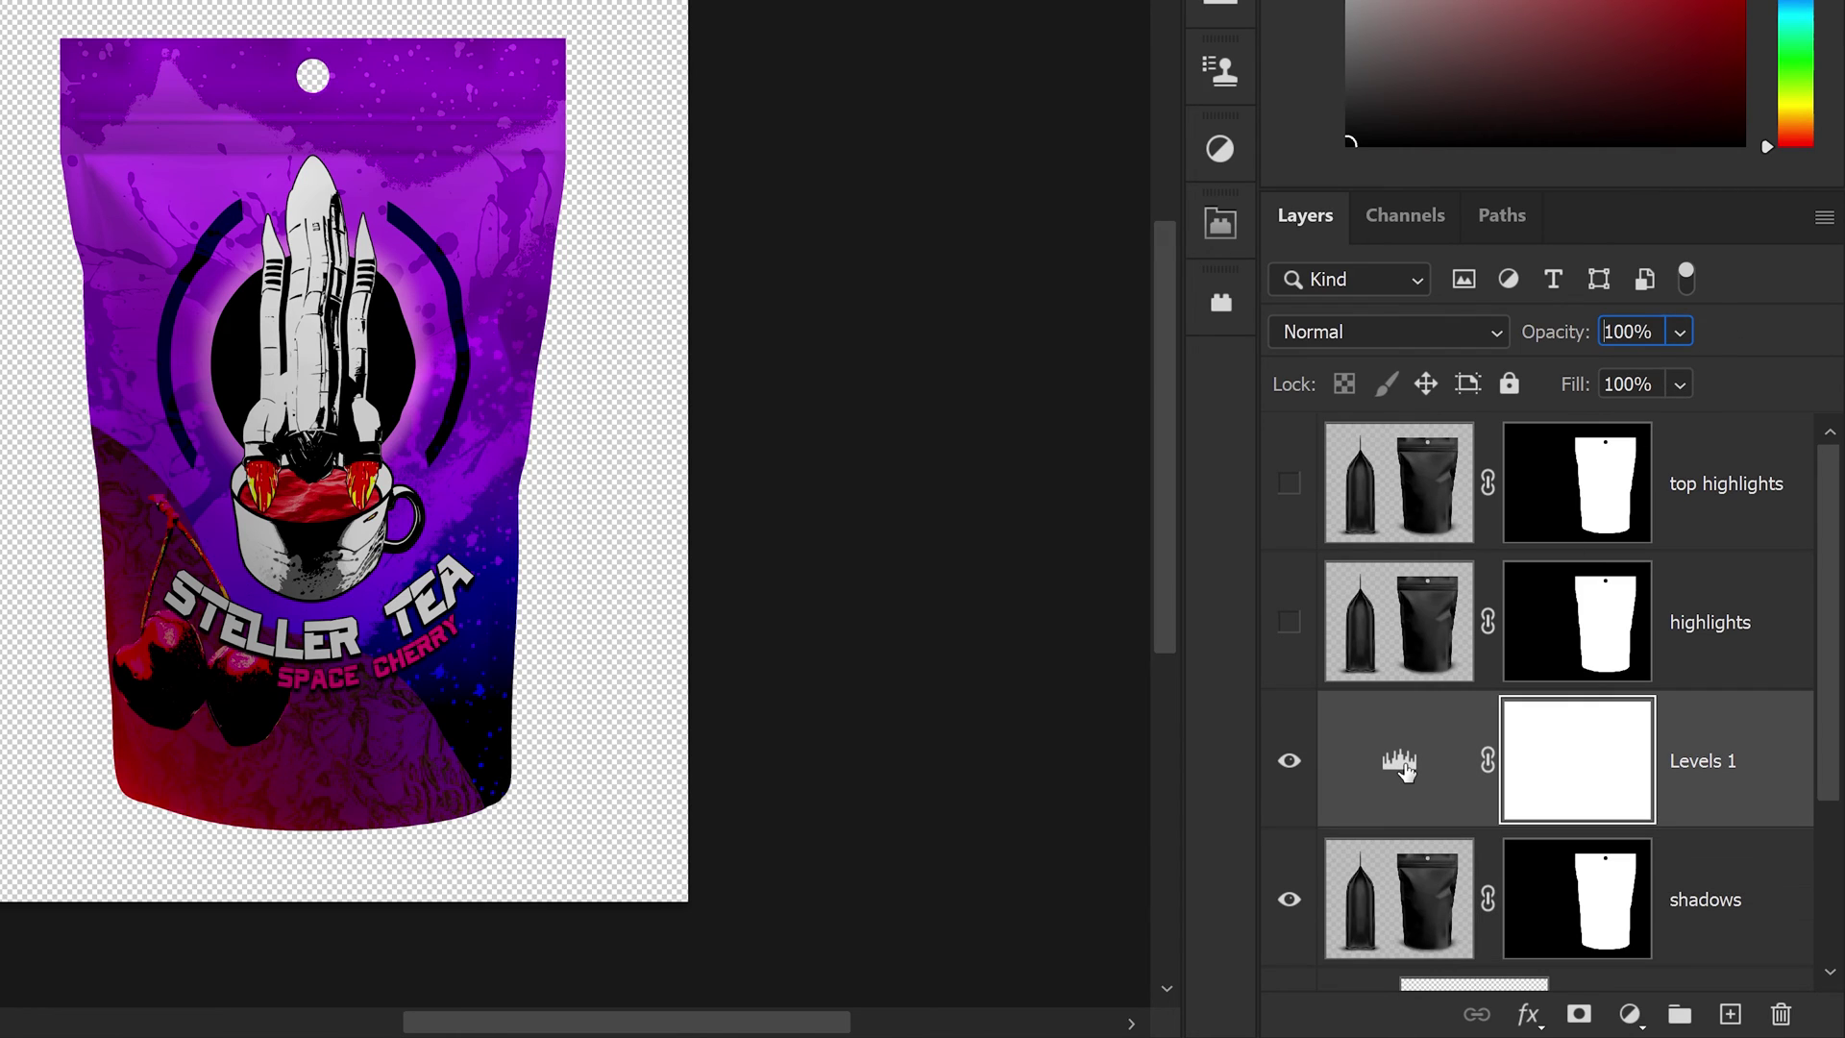
{"action": "double_click", "coordinate": [1407, 754]}
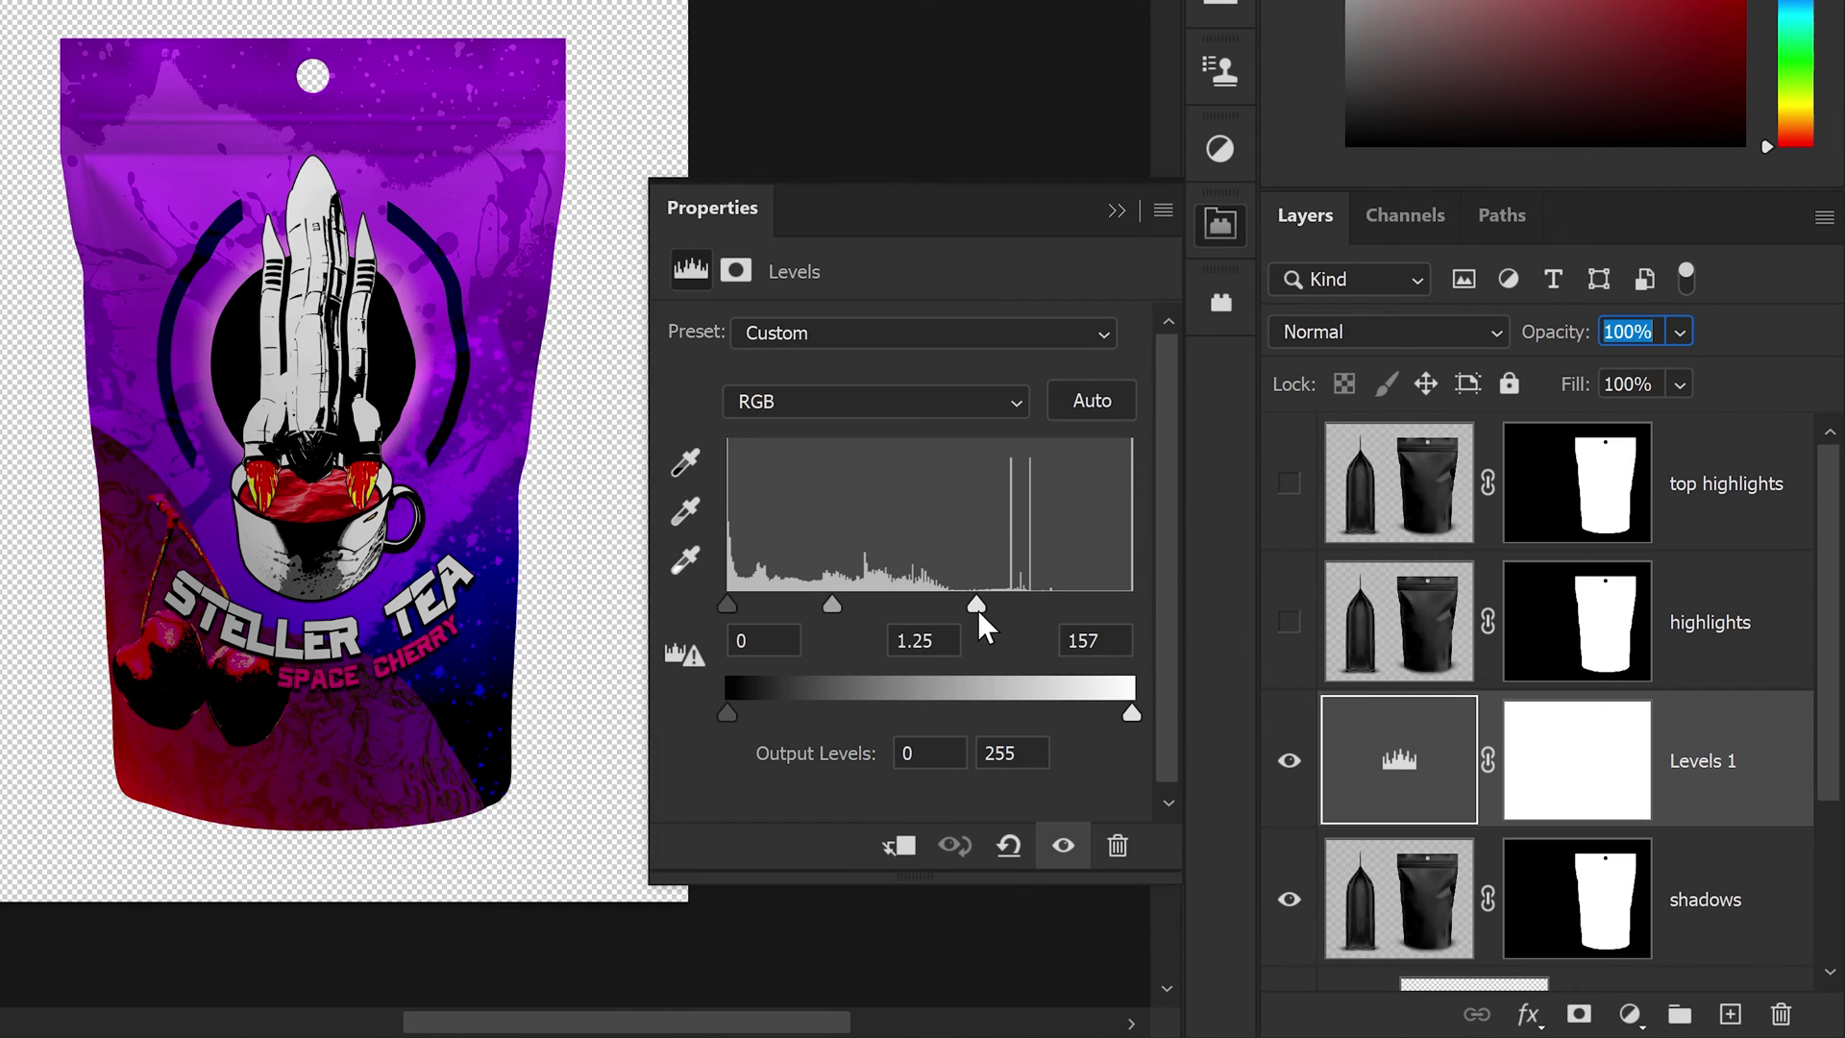
{"action": "left_click_drag", "start_coordinate": [977, 610], "coordinate": [986, 606]}
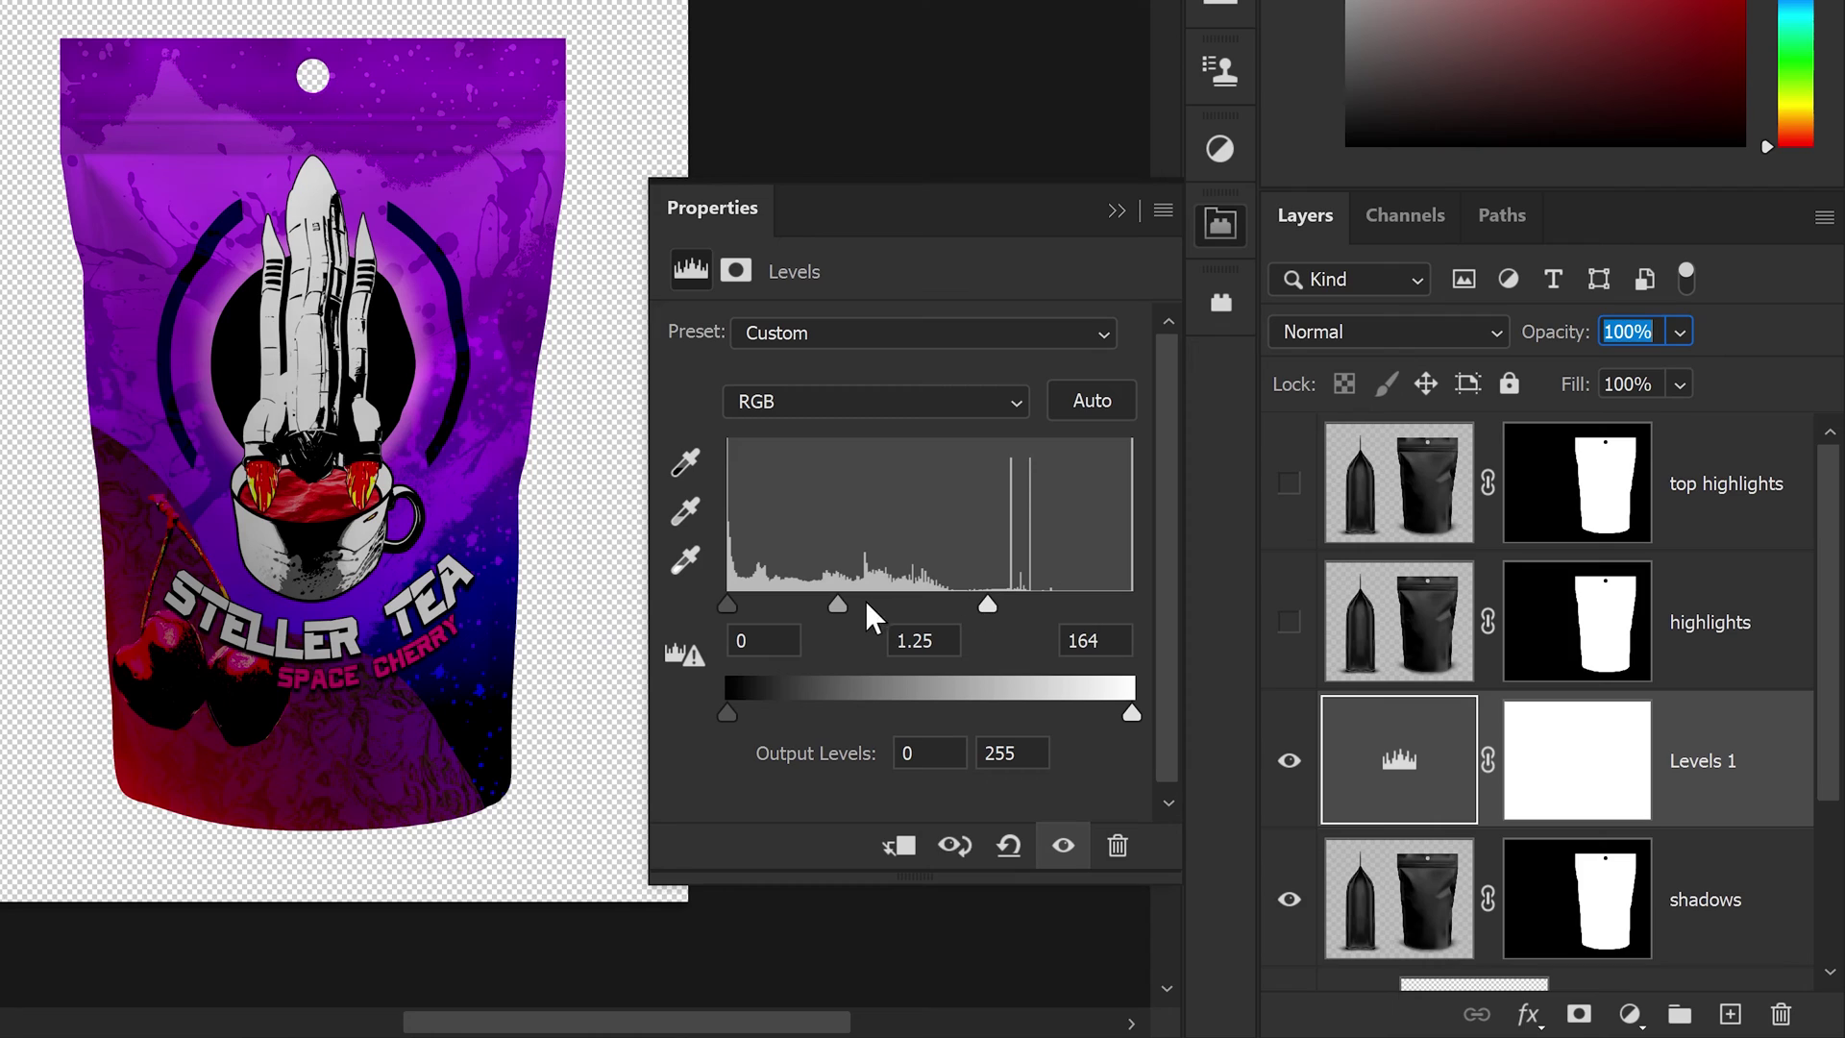
{"action": "left_click_drag", "start_coordinate": [838, 604], "coordinate": [850, 603]}
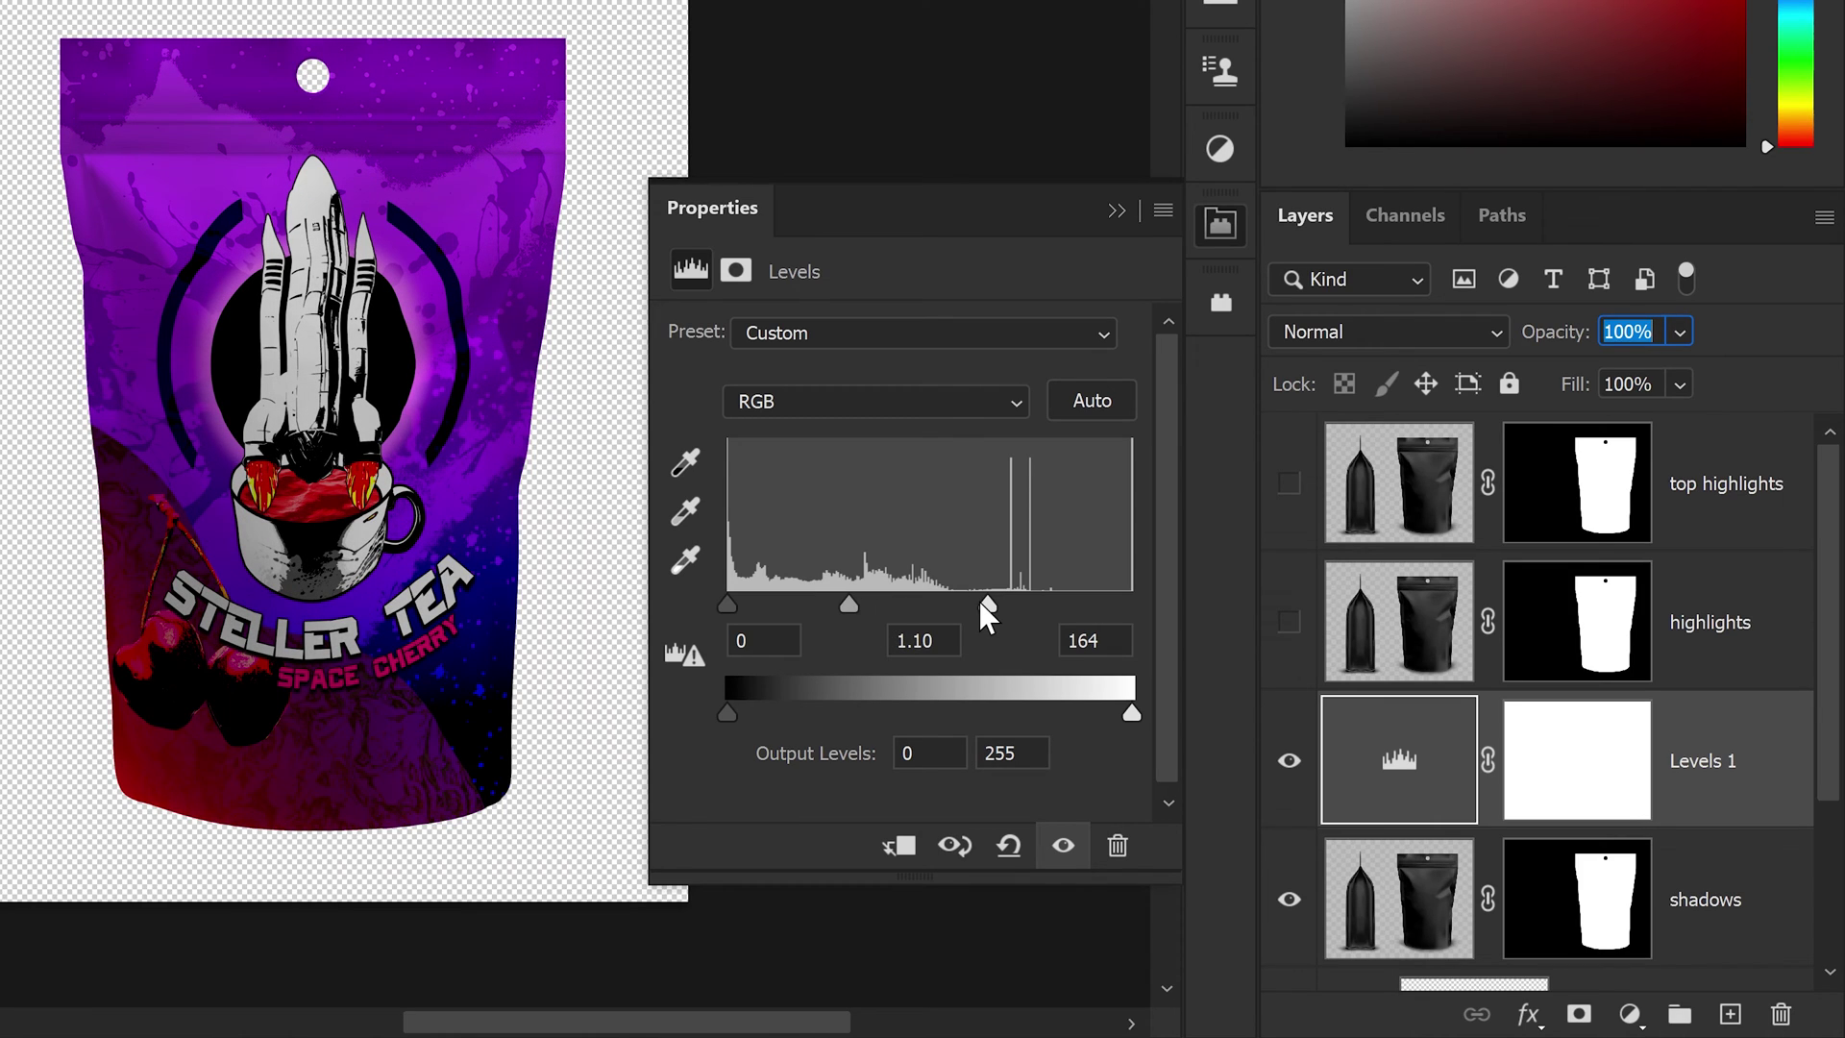
{"action": "left_click_drag", "start_coordinate": [982, 600], "coordinate": [965, 603]}
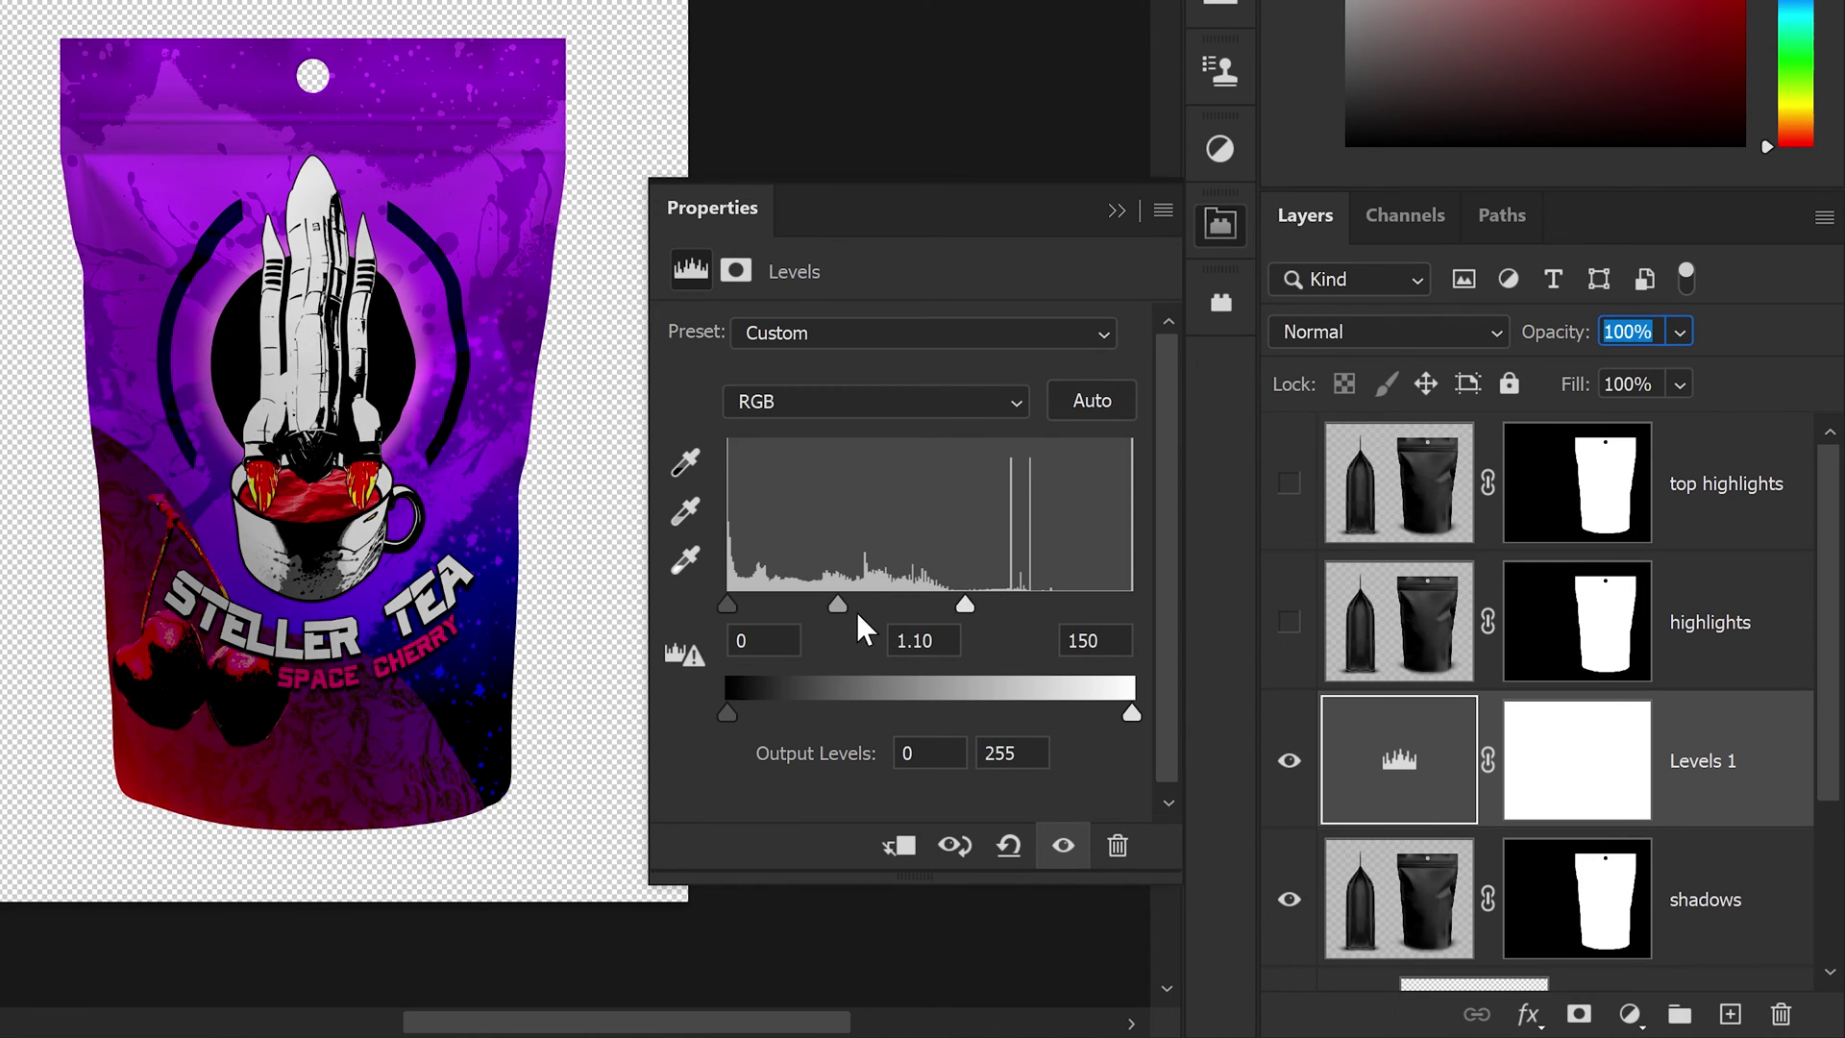
{"action": "left_click_drag", "start_coordinate": [839, 605], "coordinate": [845, 606]}
{"action": "left_click_drag", "start_coordinate": [967, 602], "coordinate": [948, 601]}
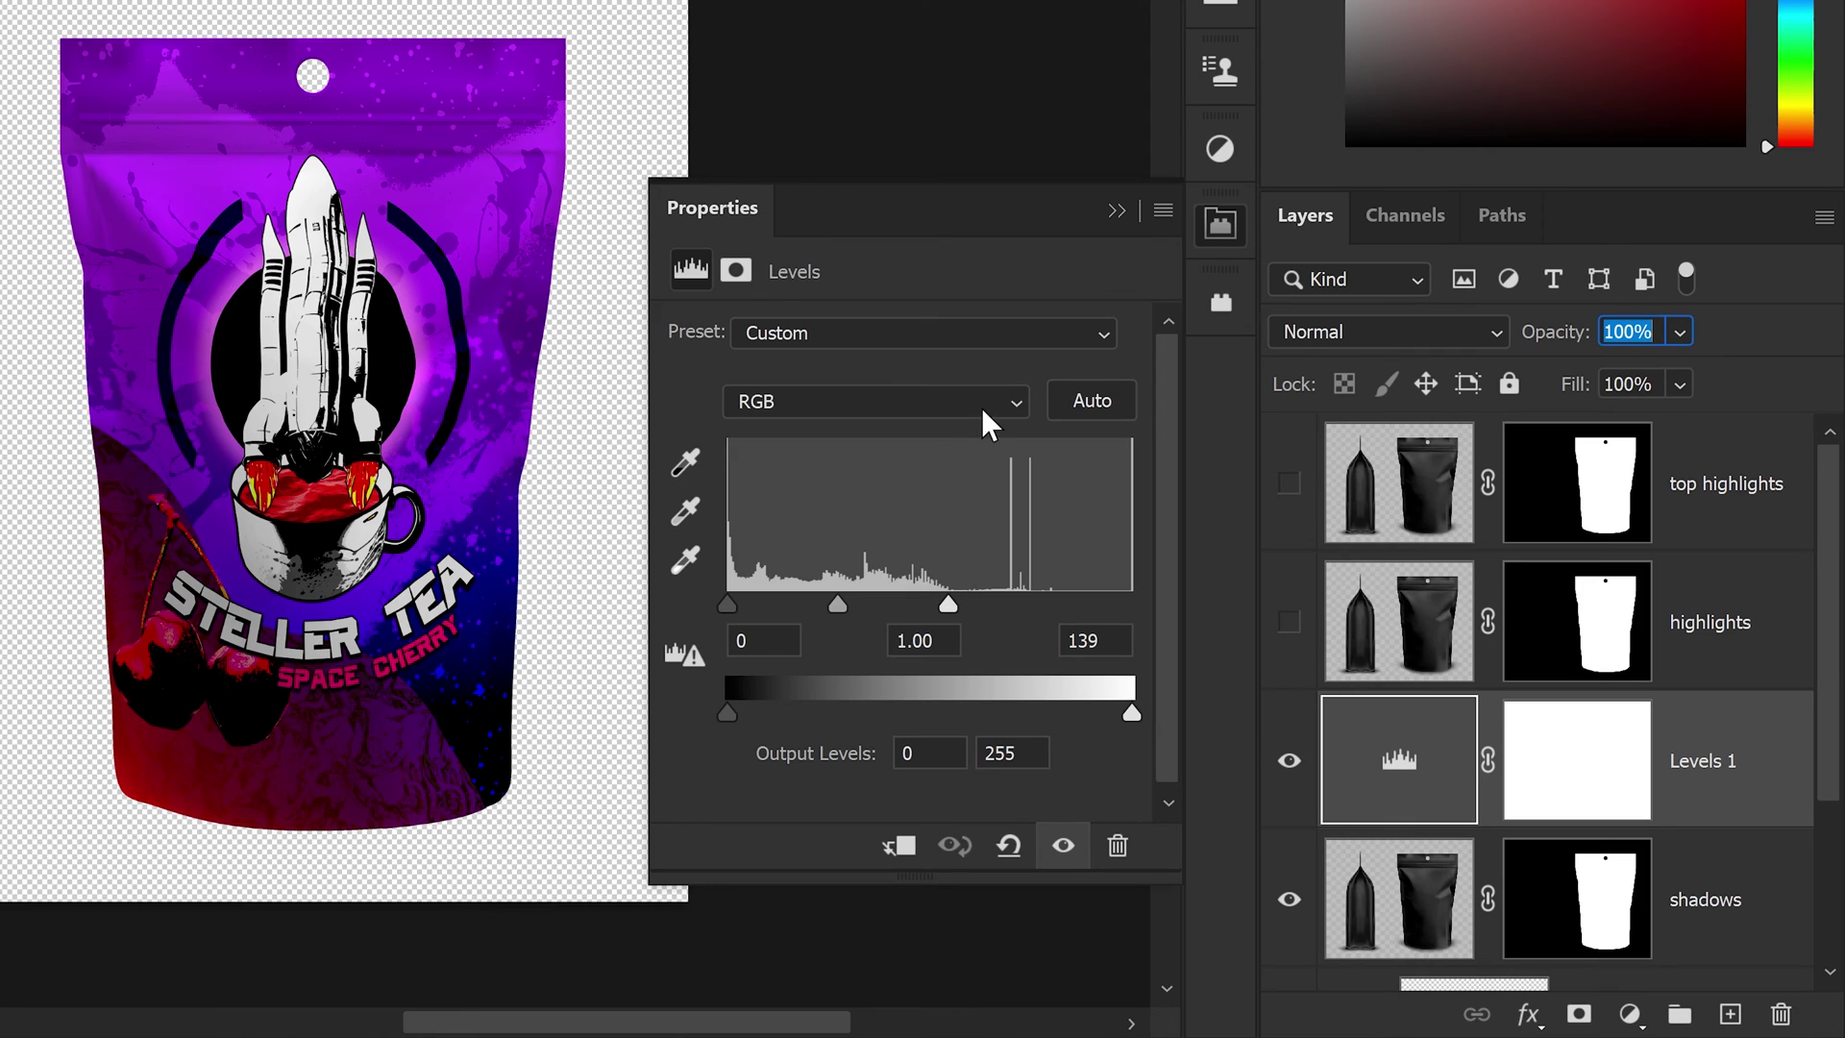
{"action": "left_click", "coordinate": [1113, 213]}
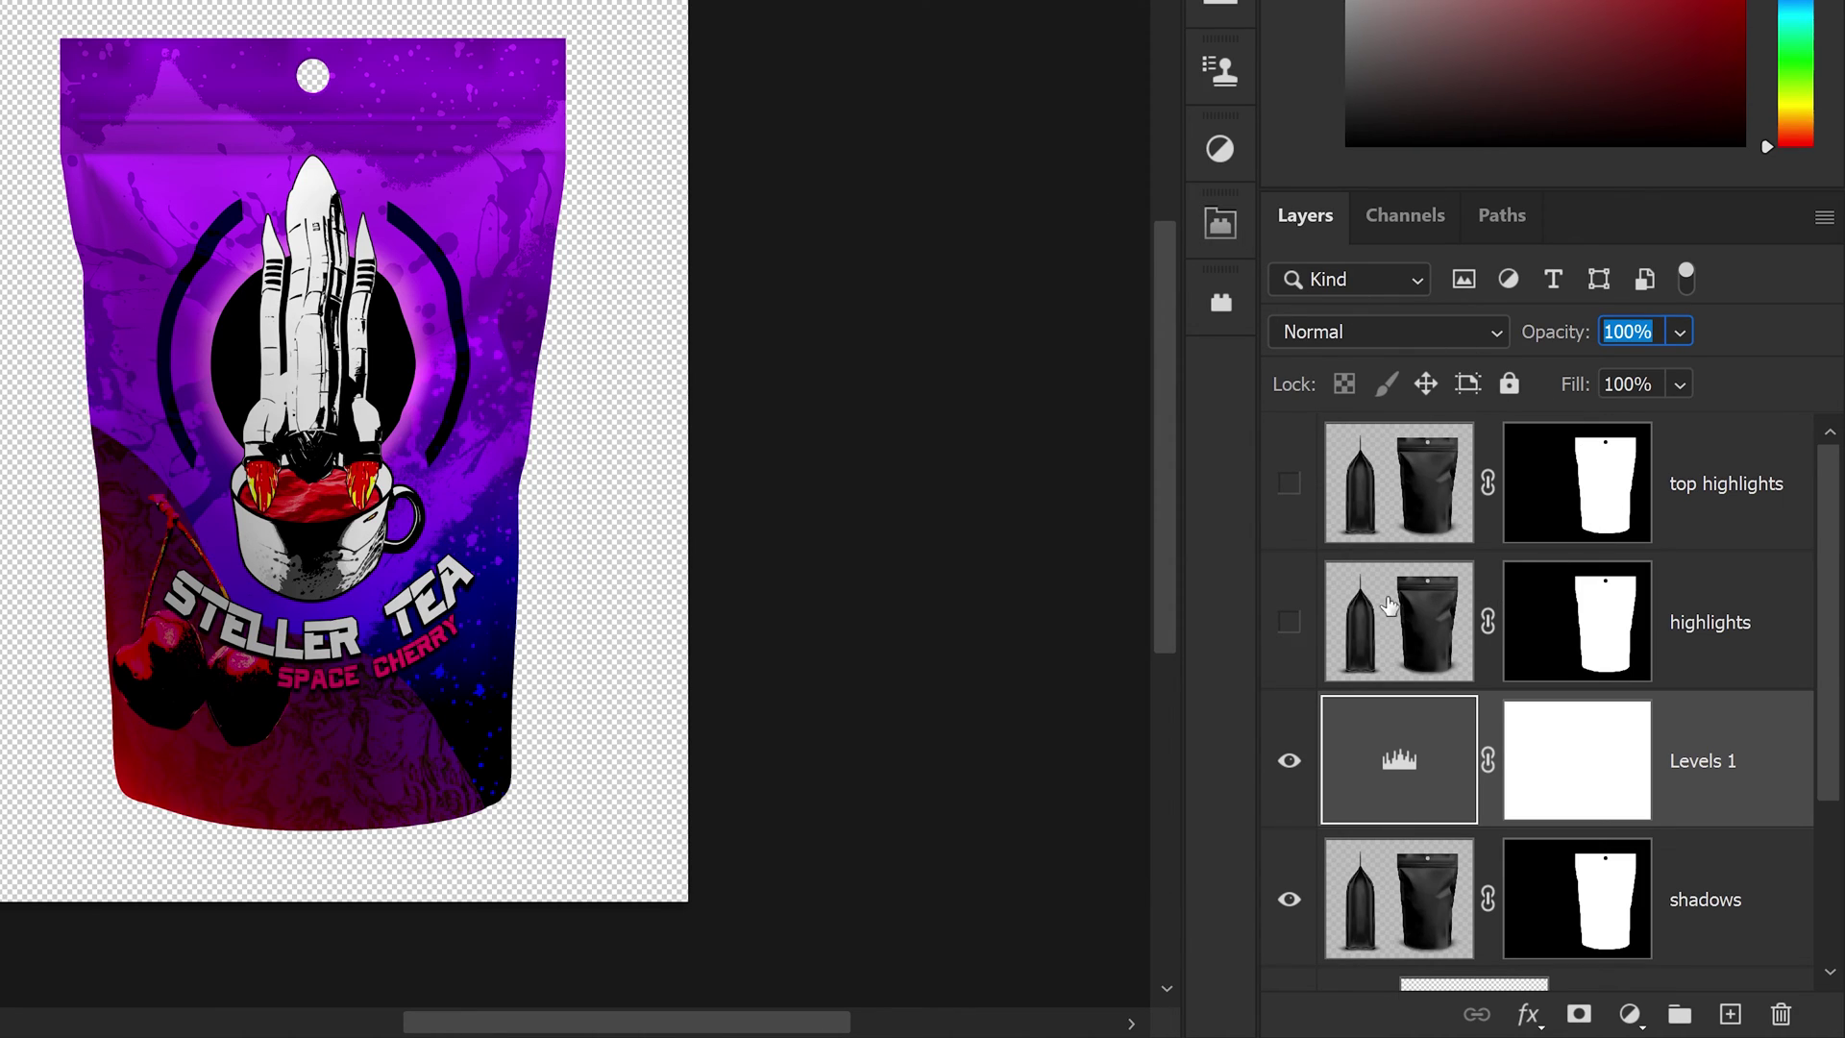
Show the highlights layer and add a Levels adjustment layer directly above it.
{"action": "left_click", "coordinate": [1288, 626]}
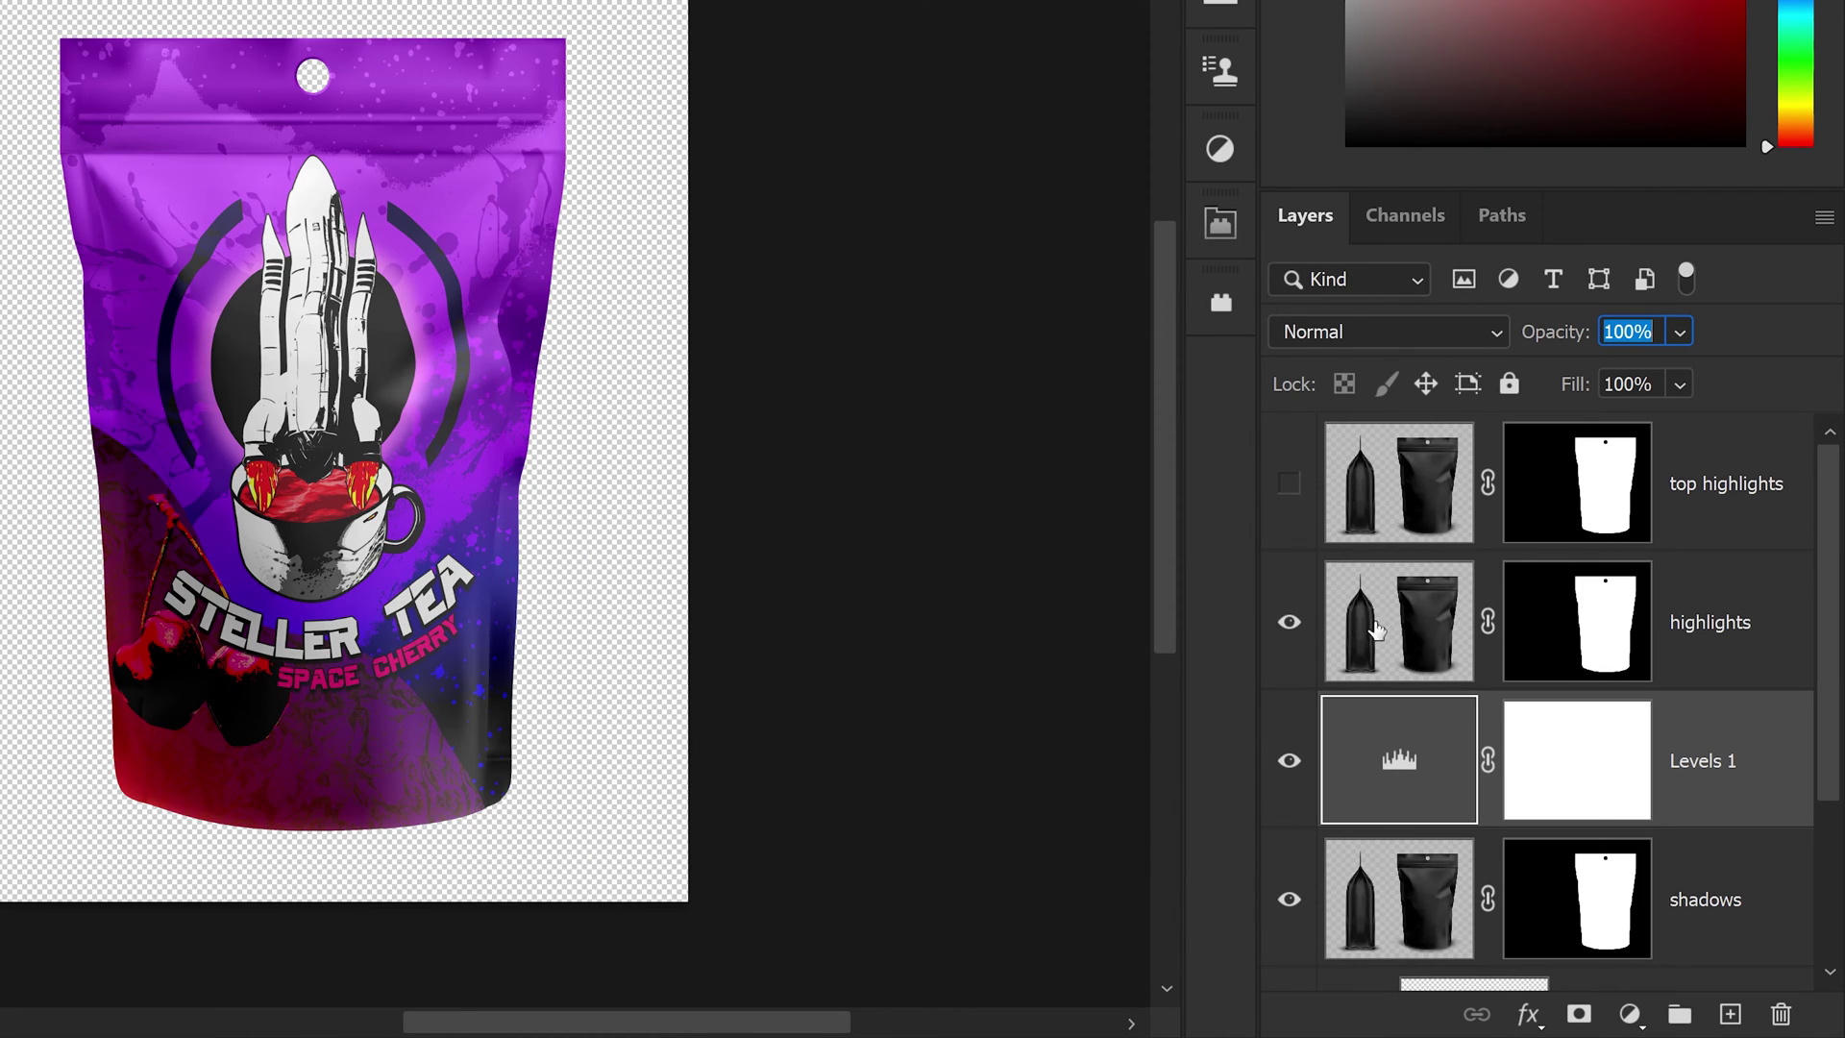
{"action": "left_click", "coordinate": [1689, 623]}
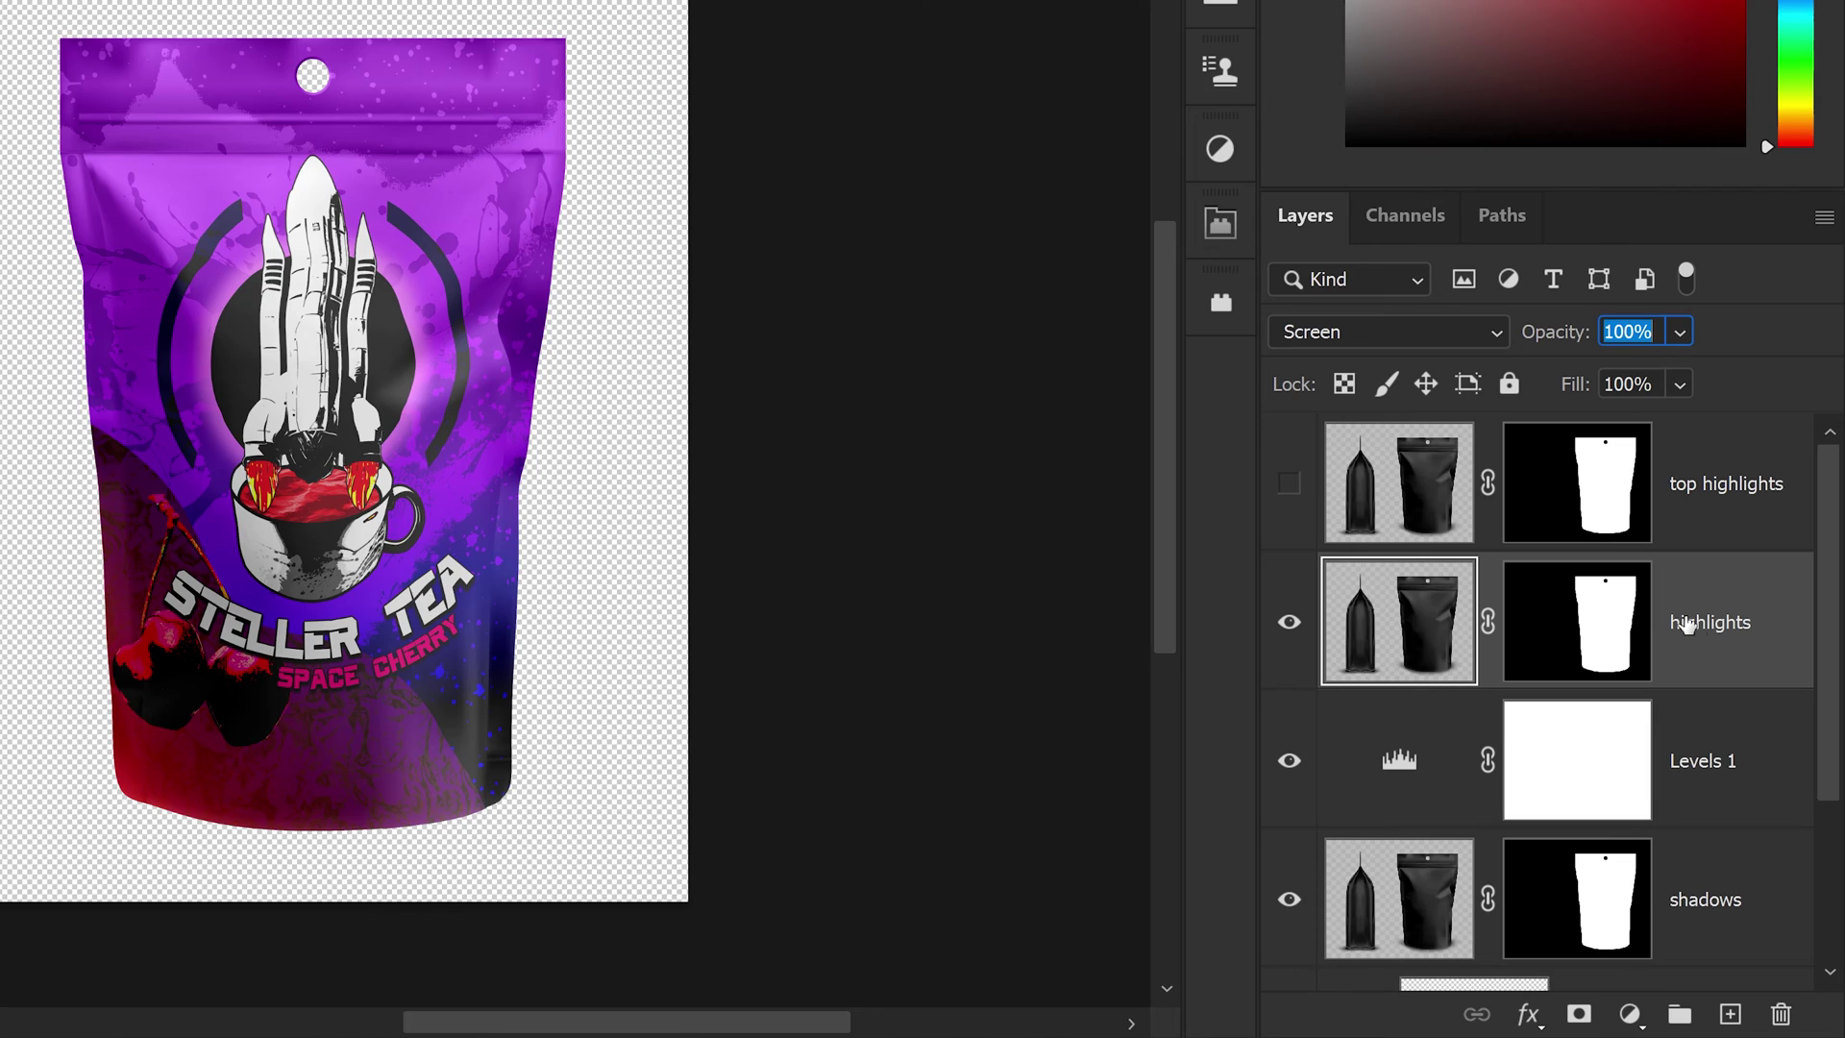
{"action": "left_click", "coordinate": [1219, 144]}
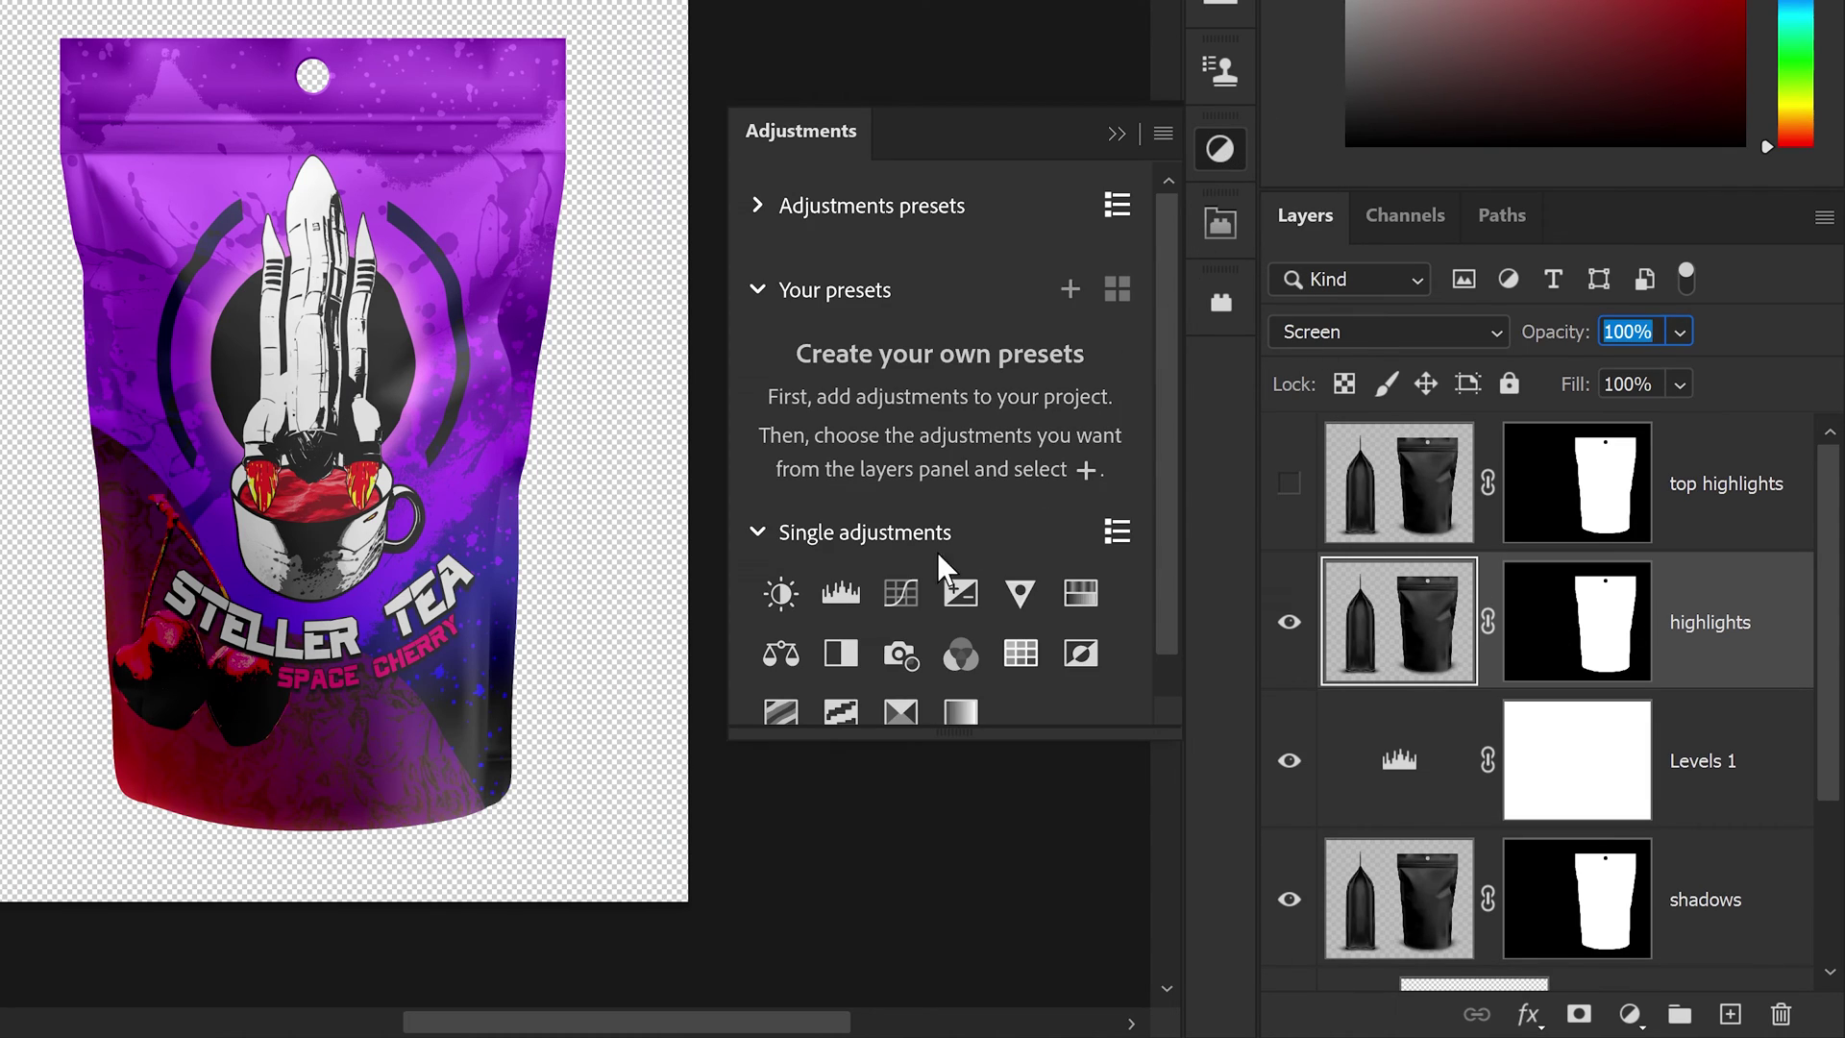
{"action": "left_click", "coordinate": [849, 594]}
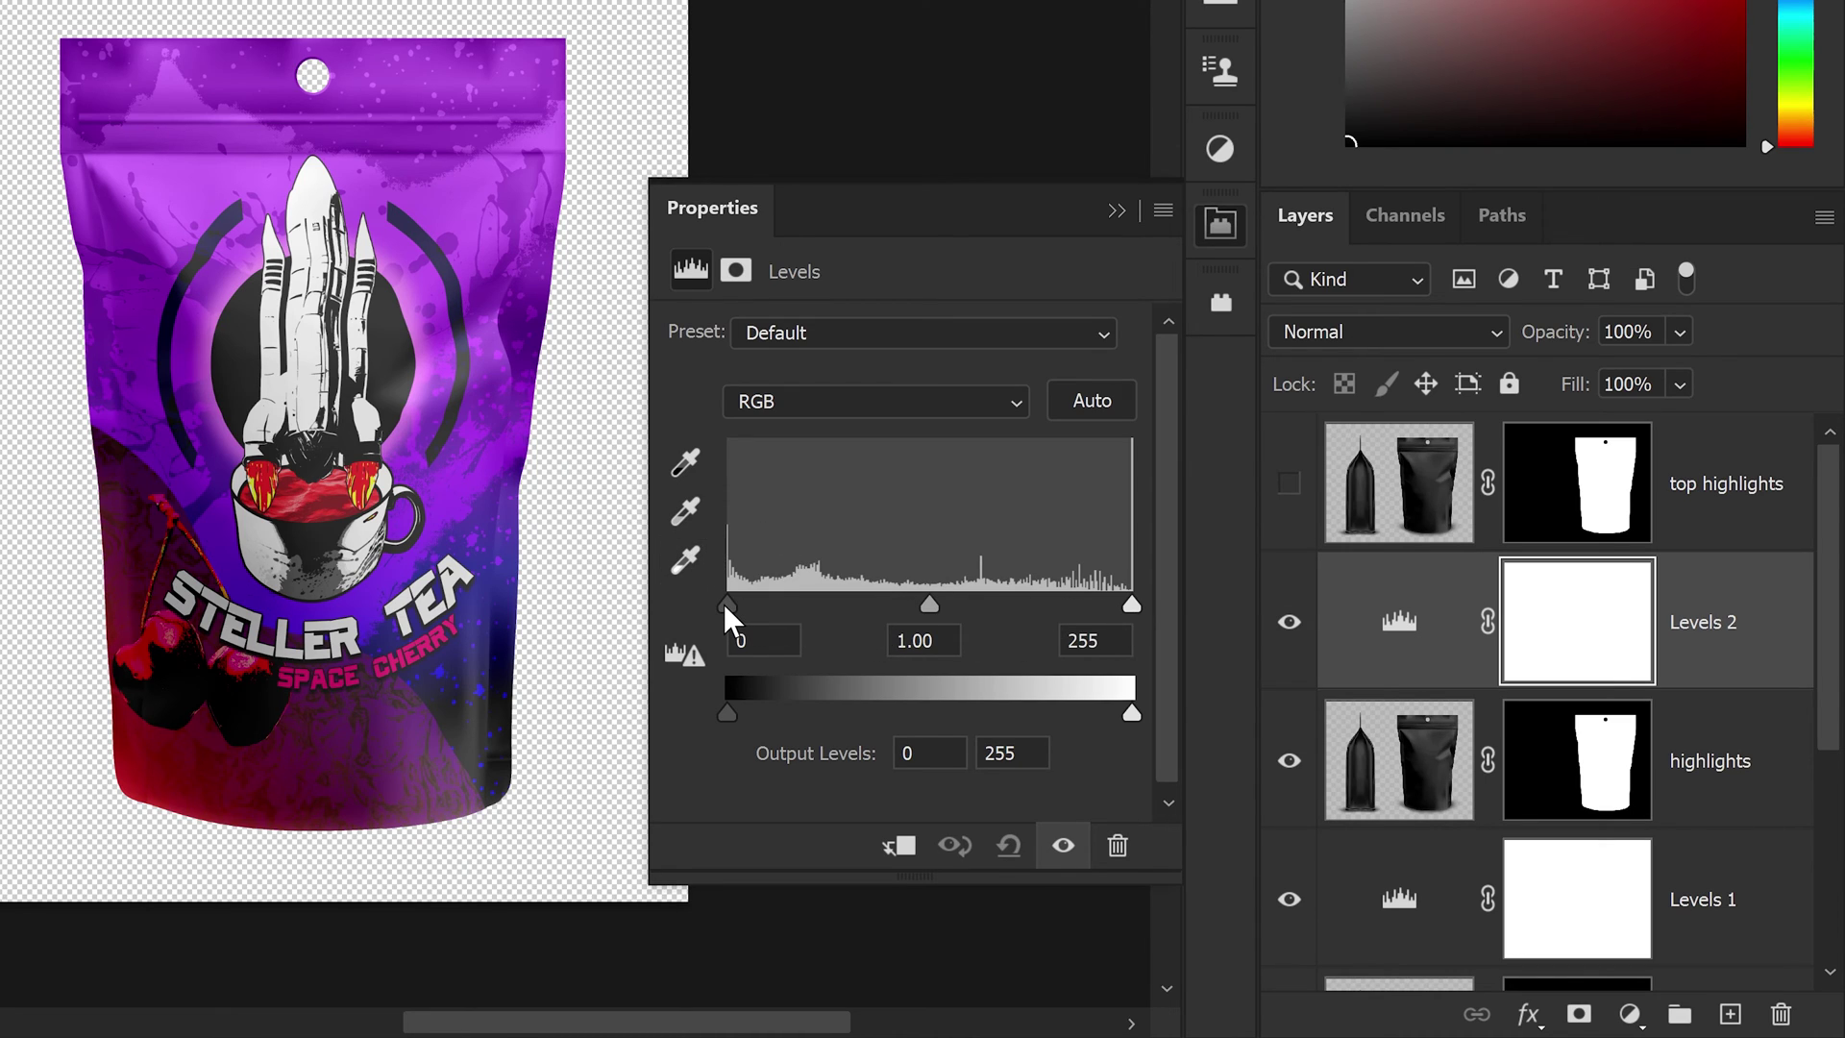
Adjust the Levels layer above highlights, setting the black input to 31 and the midtone input to 1.71.
{"action": "left_click_drag", "start_coordinate": [723, 604], "coordinate": [772, 602]}
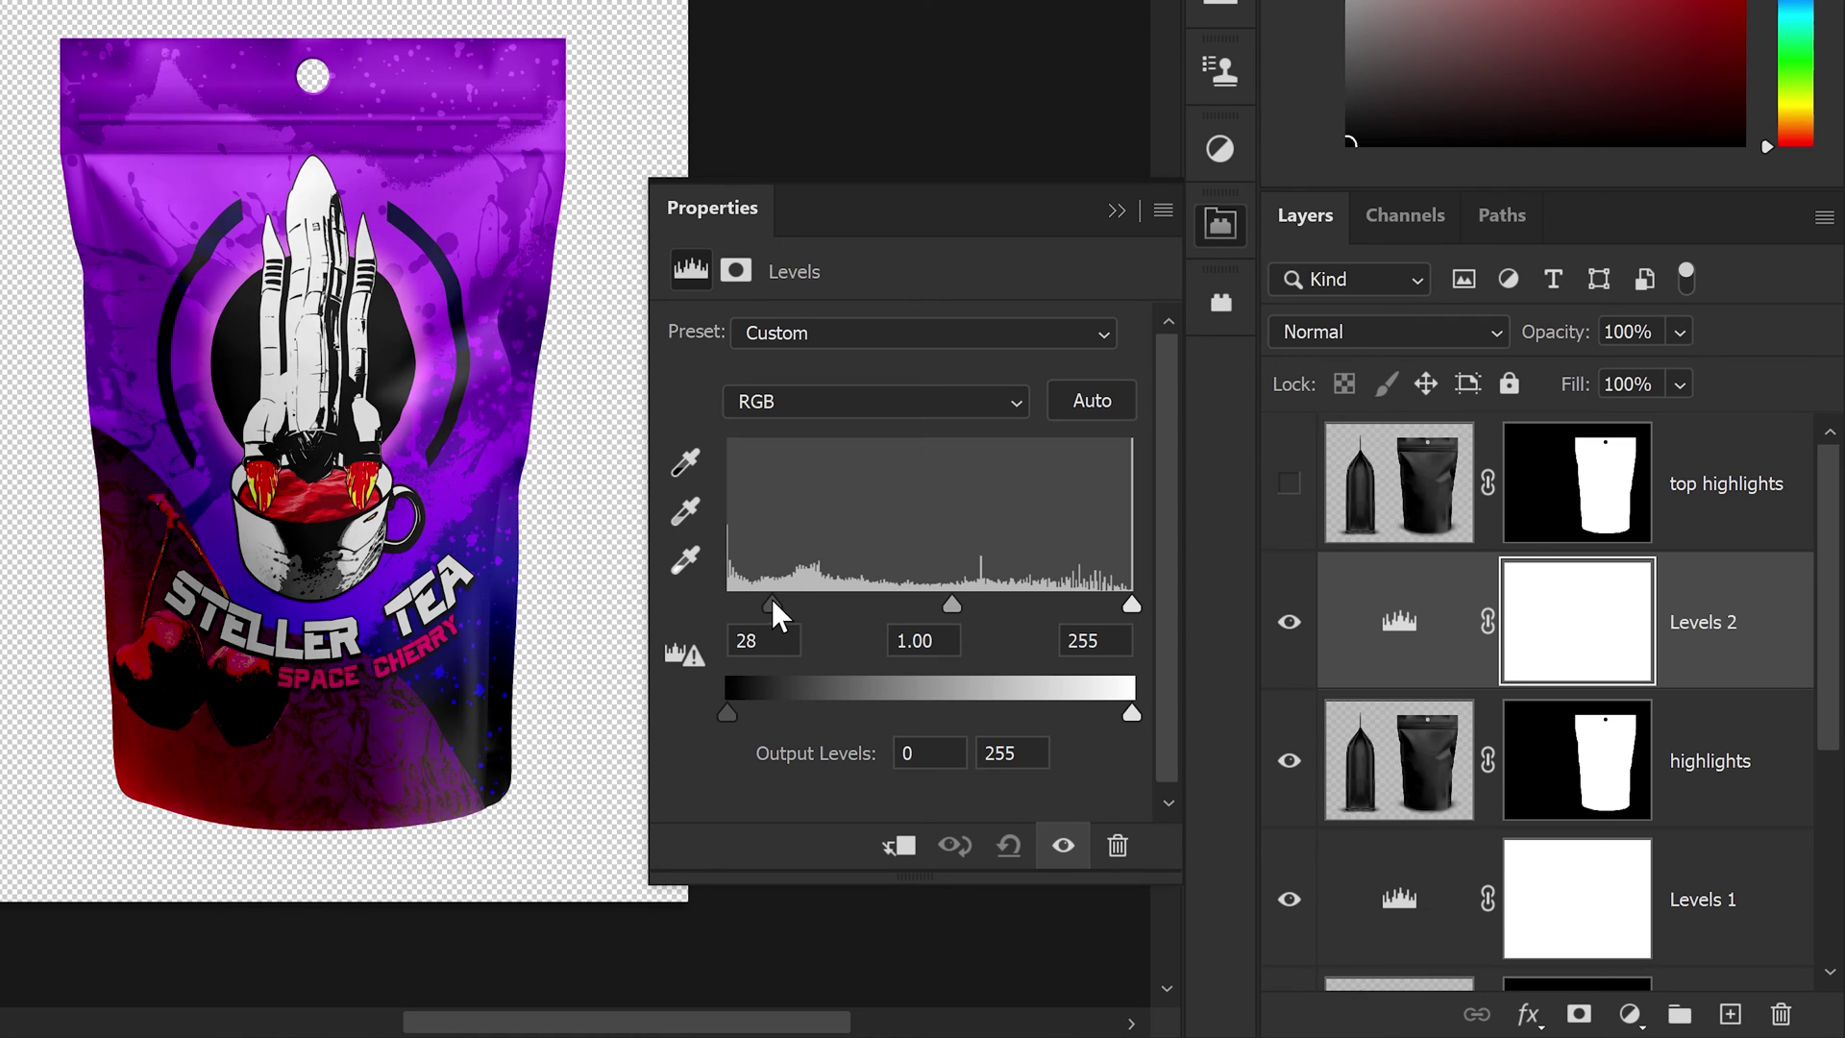
{"action": "left_click_drag", "start_coordinate": [949, 603], "coordinate": [913, 604]}
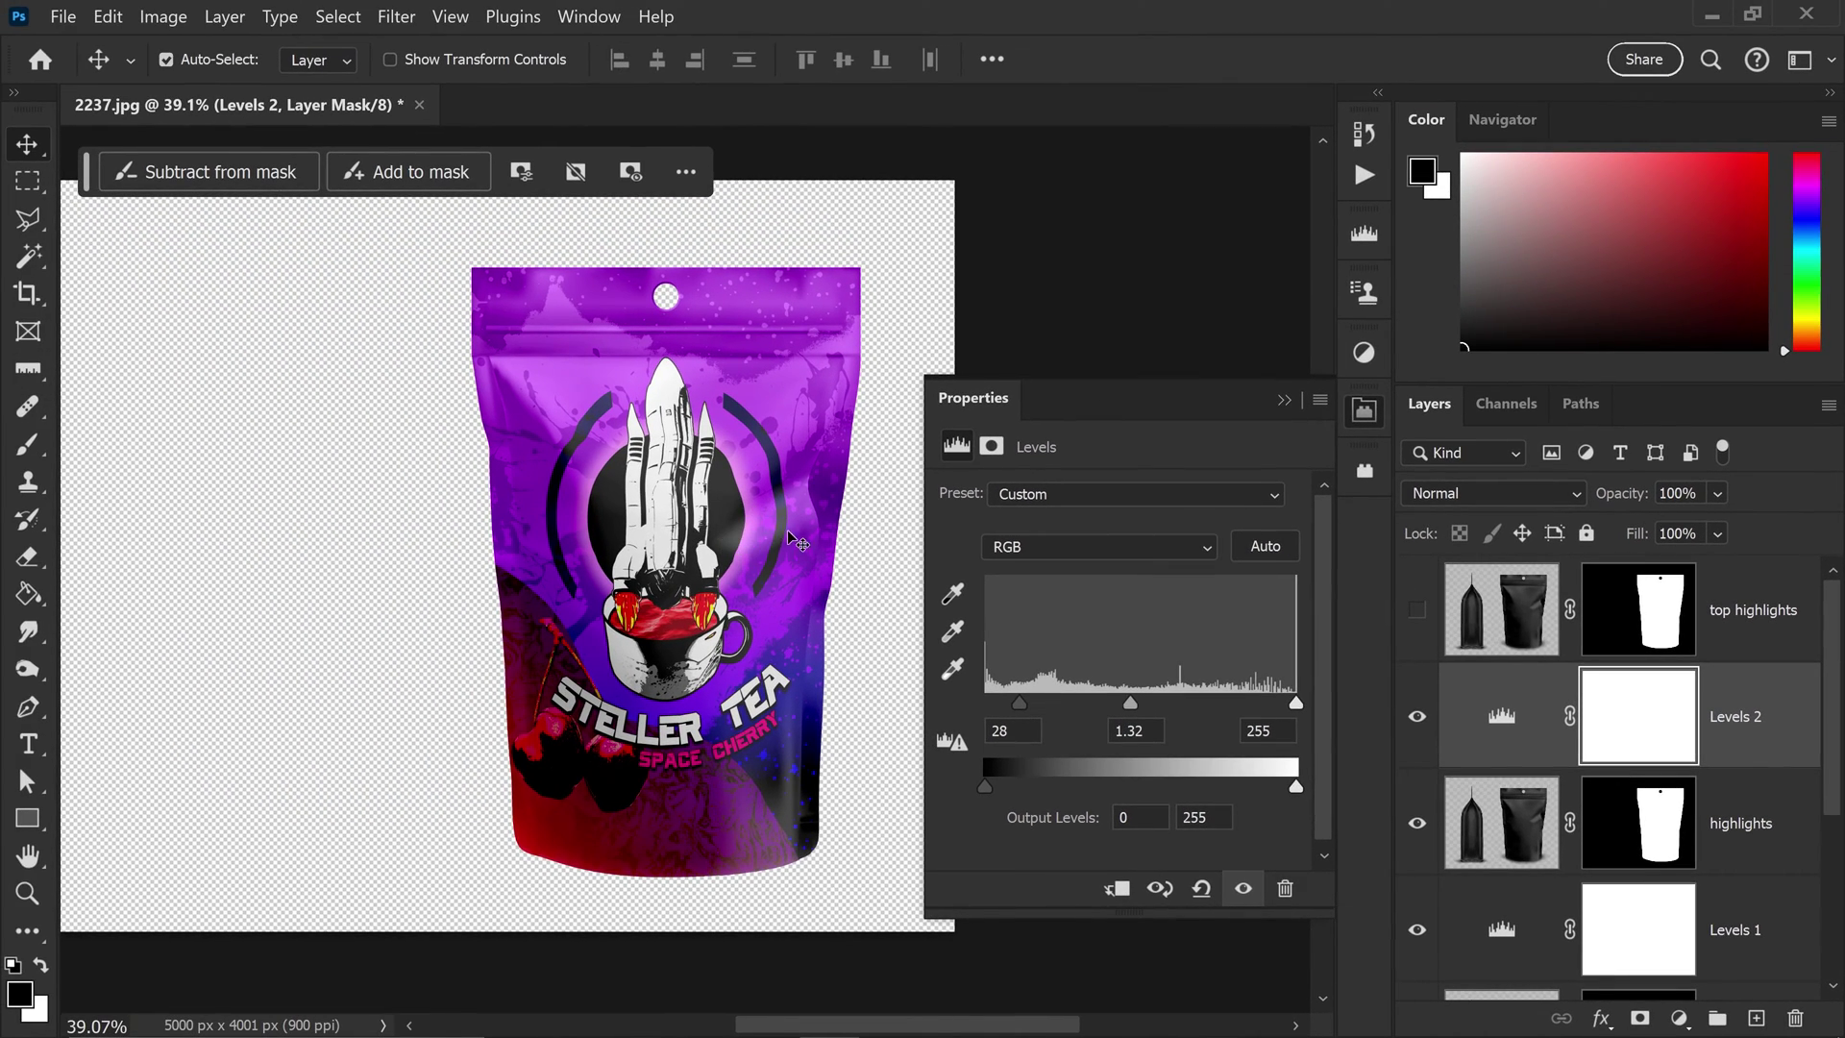
{"action": "scroll", "coordinate": [783, 543], "scroll_direction": "up", "scroll_amount": 3}
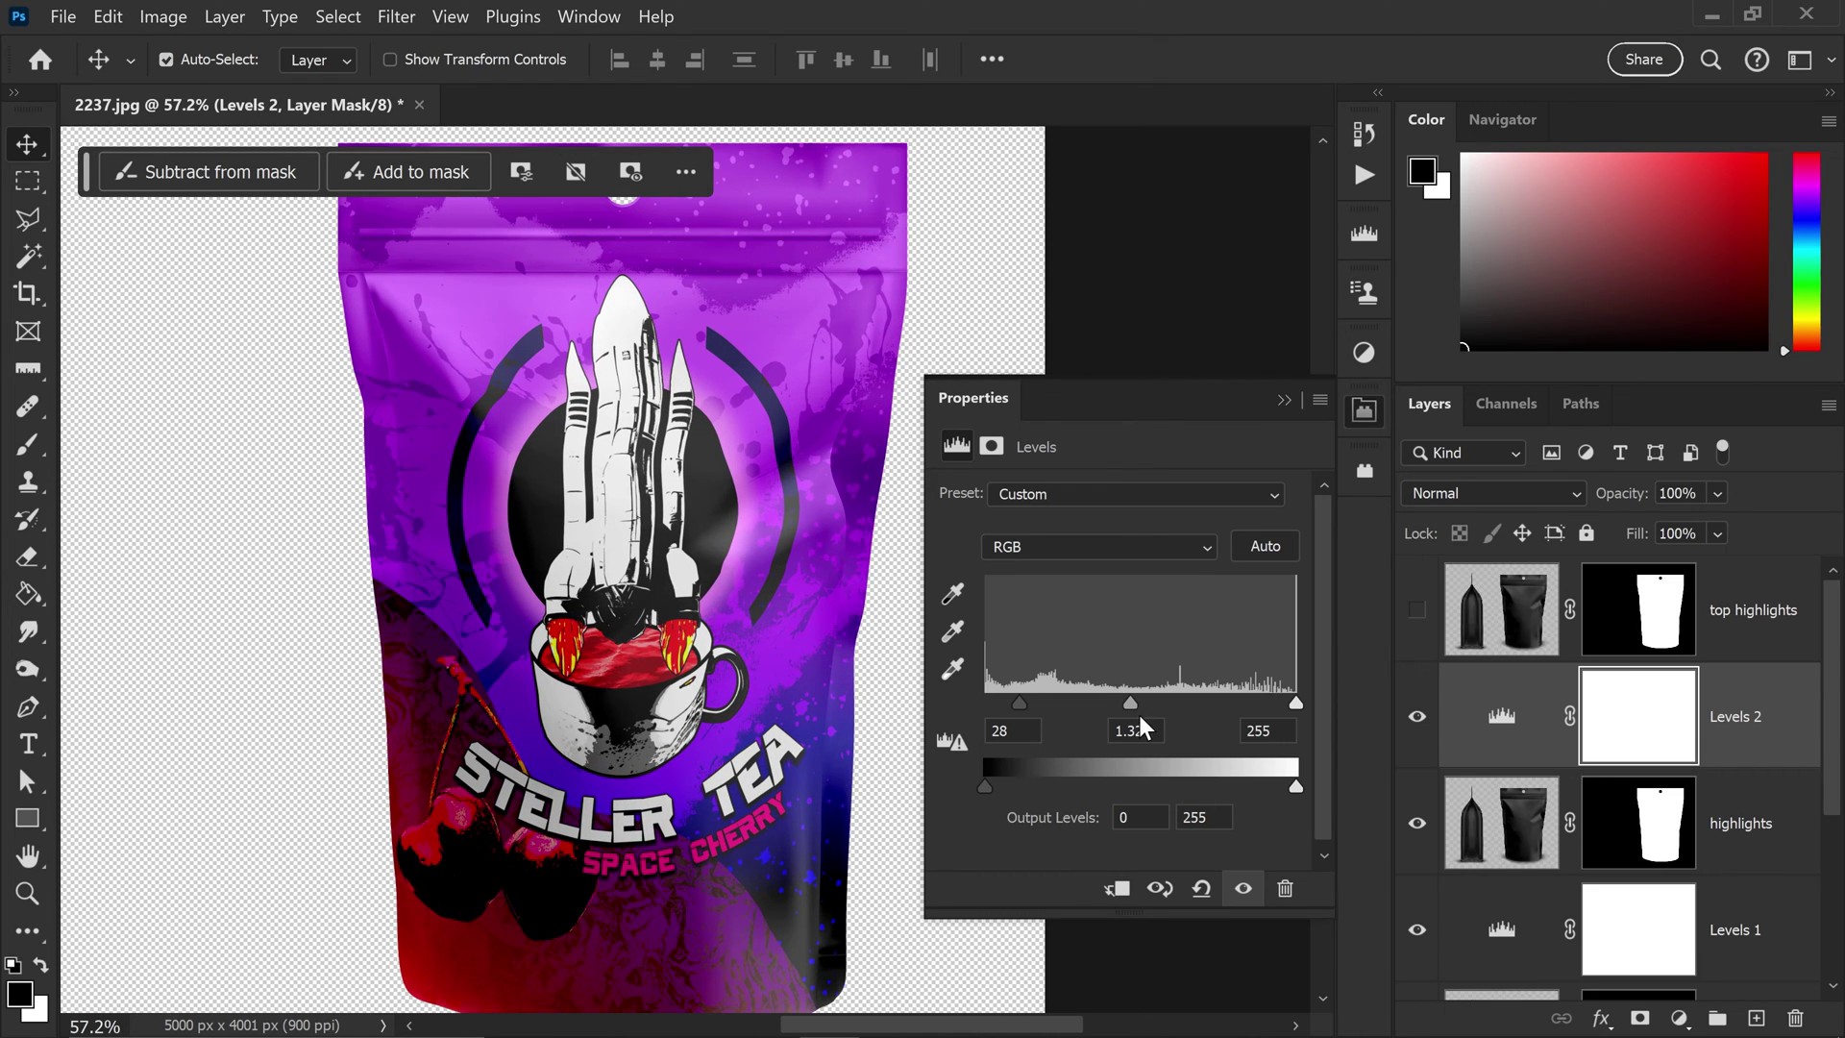
{"action": "left_click_drag", "start_coordinate": [1128, 702], "coordinate": [1113, 702]}
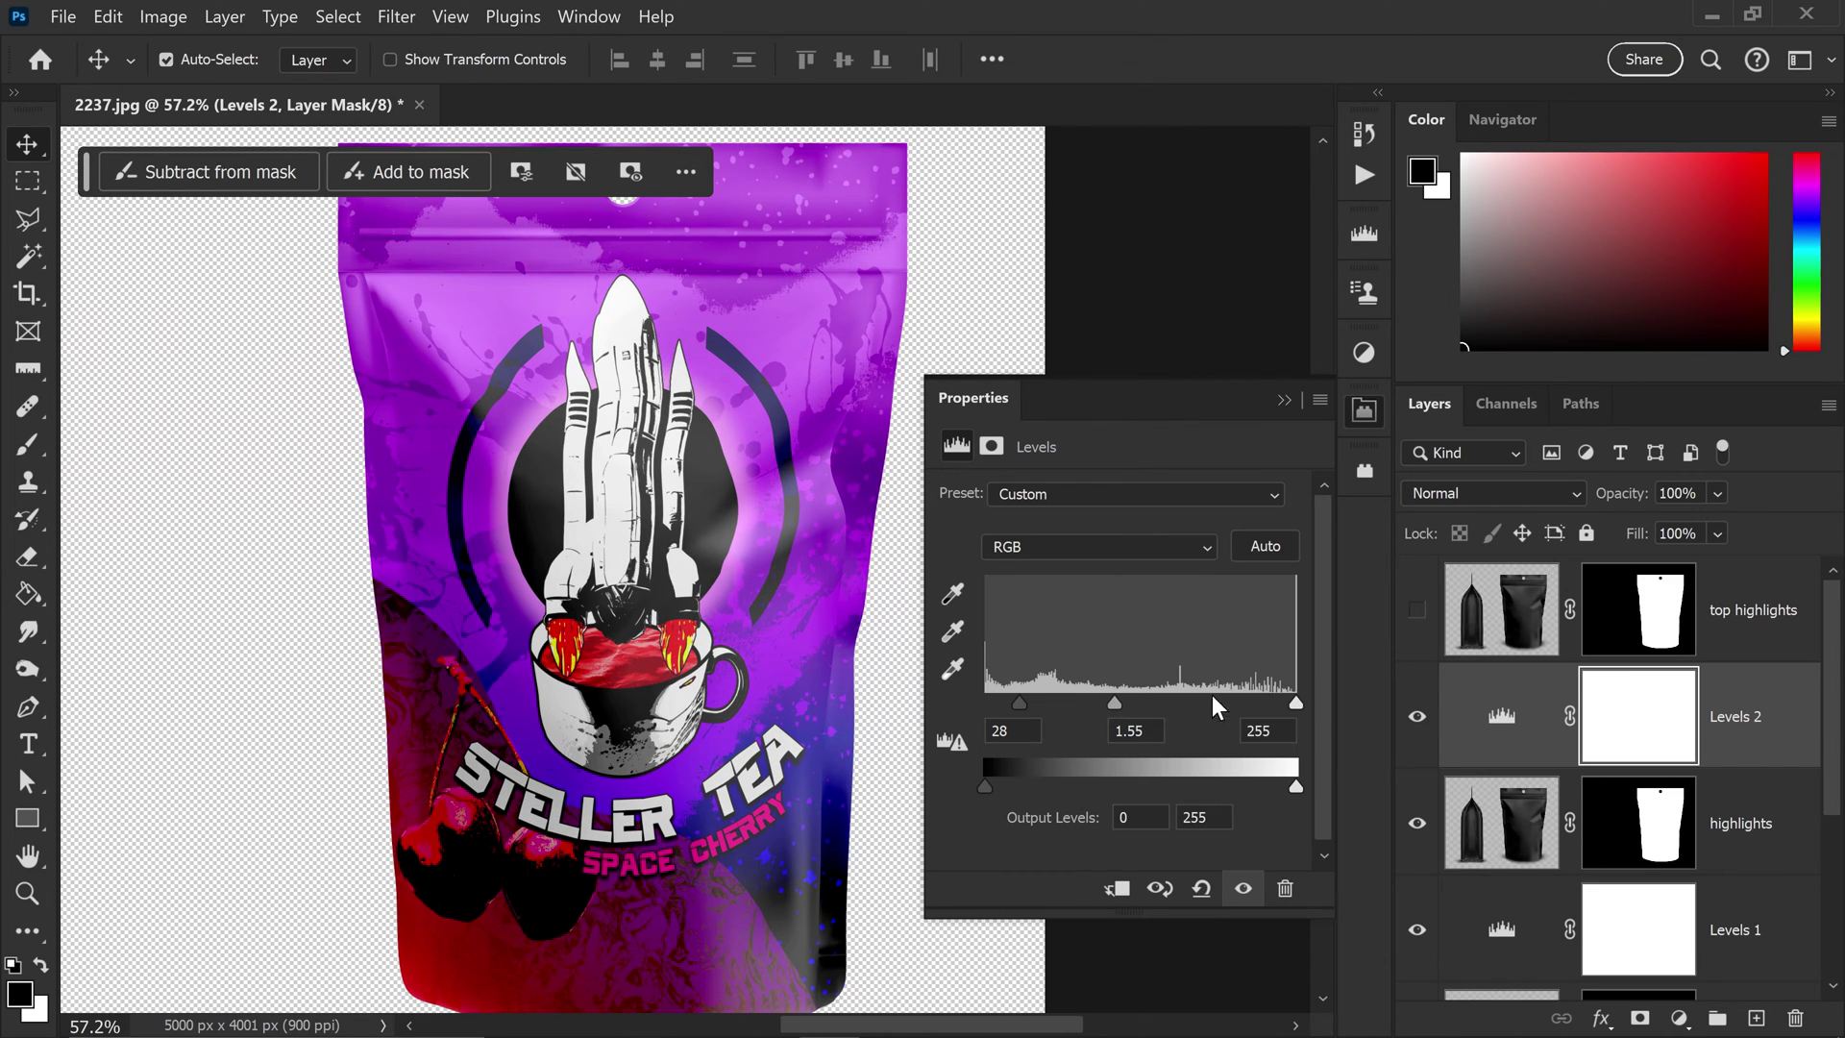
{"action": "mouse_move", "coordinate": [1294, 703]}
{"action": "left_mouse_down"}
{"action": "mouse_move", "coordinate": [1225, 701]}
{"action": "mouse_move", "coordinate": [1307, 699]}
{"action": "left_mouse_up"}
{"action": "left_click_drag", "start_coordinate": [1115, 699], "coordinate": [1099, 702]}
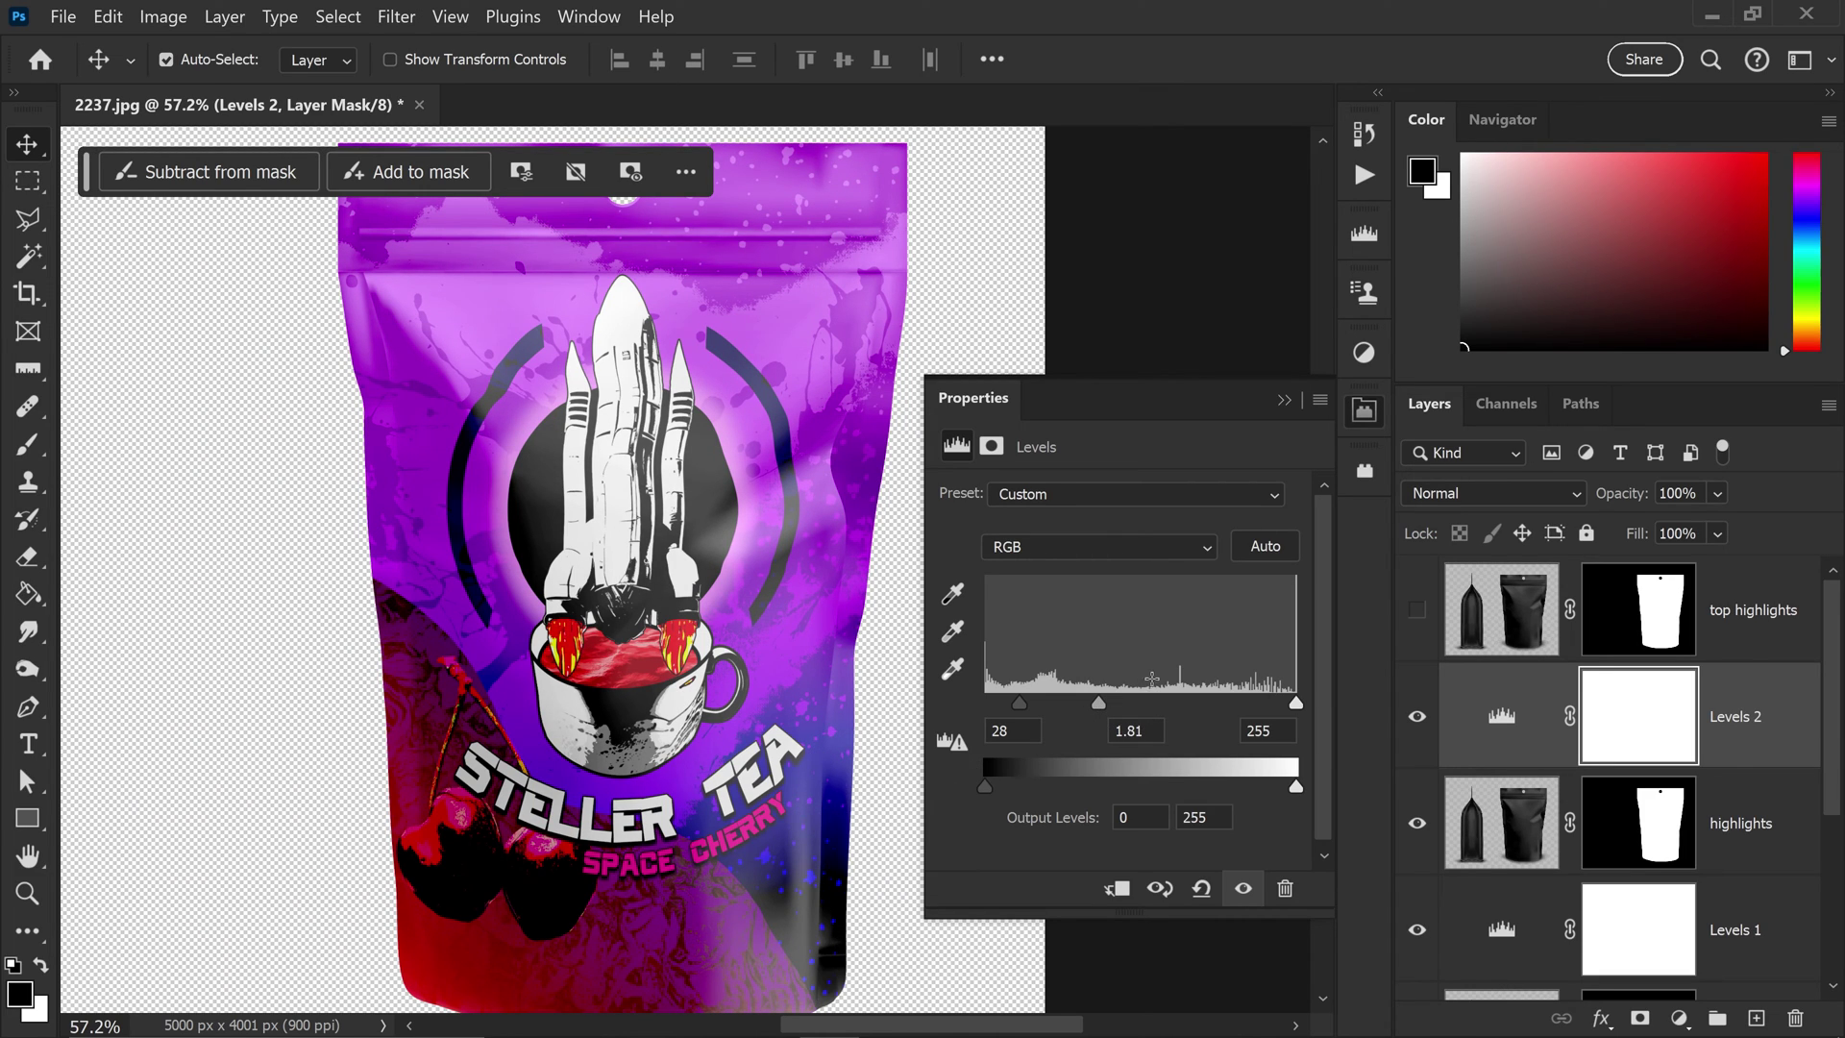
{"action": "mouse_move", "coordinate": [1297, 701]}
{"action": "left_mouse_down"}
{"action": "mouse_move", "coordinate": [1264, 703]}
{"action": "mouse_move", "coordinate": [1303, 703]}
{"action": "left_mouse_up"}
{"action": "left_click_drag", "start_coordinate": [1025, 702], "coordinate": [1023, 701]}
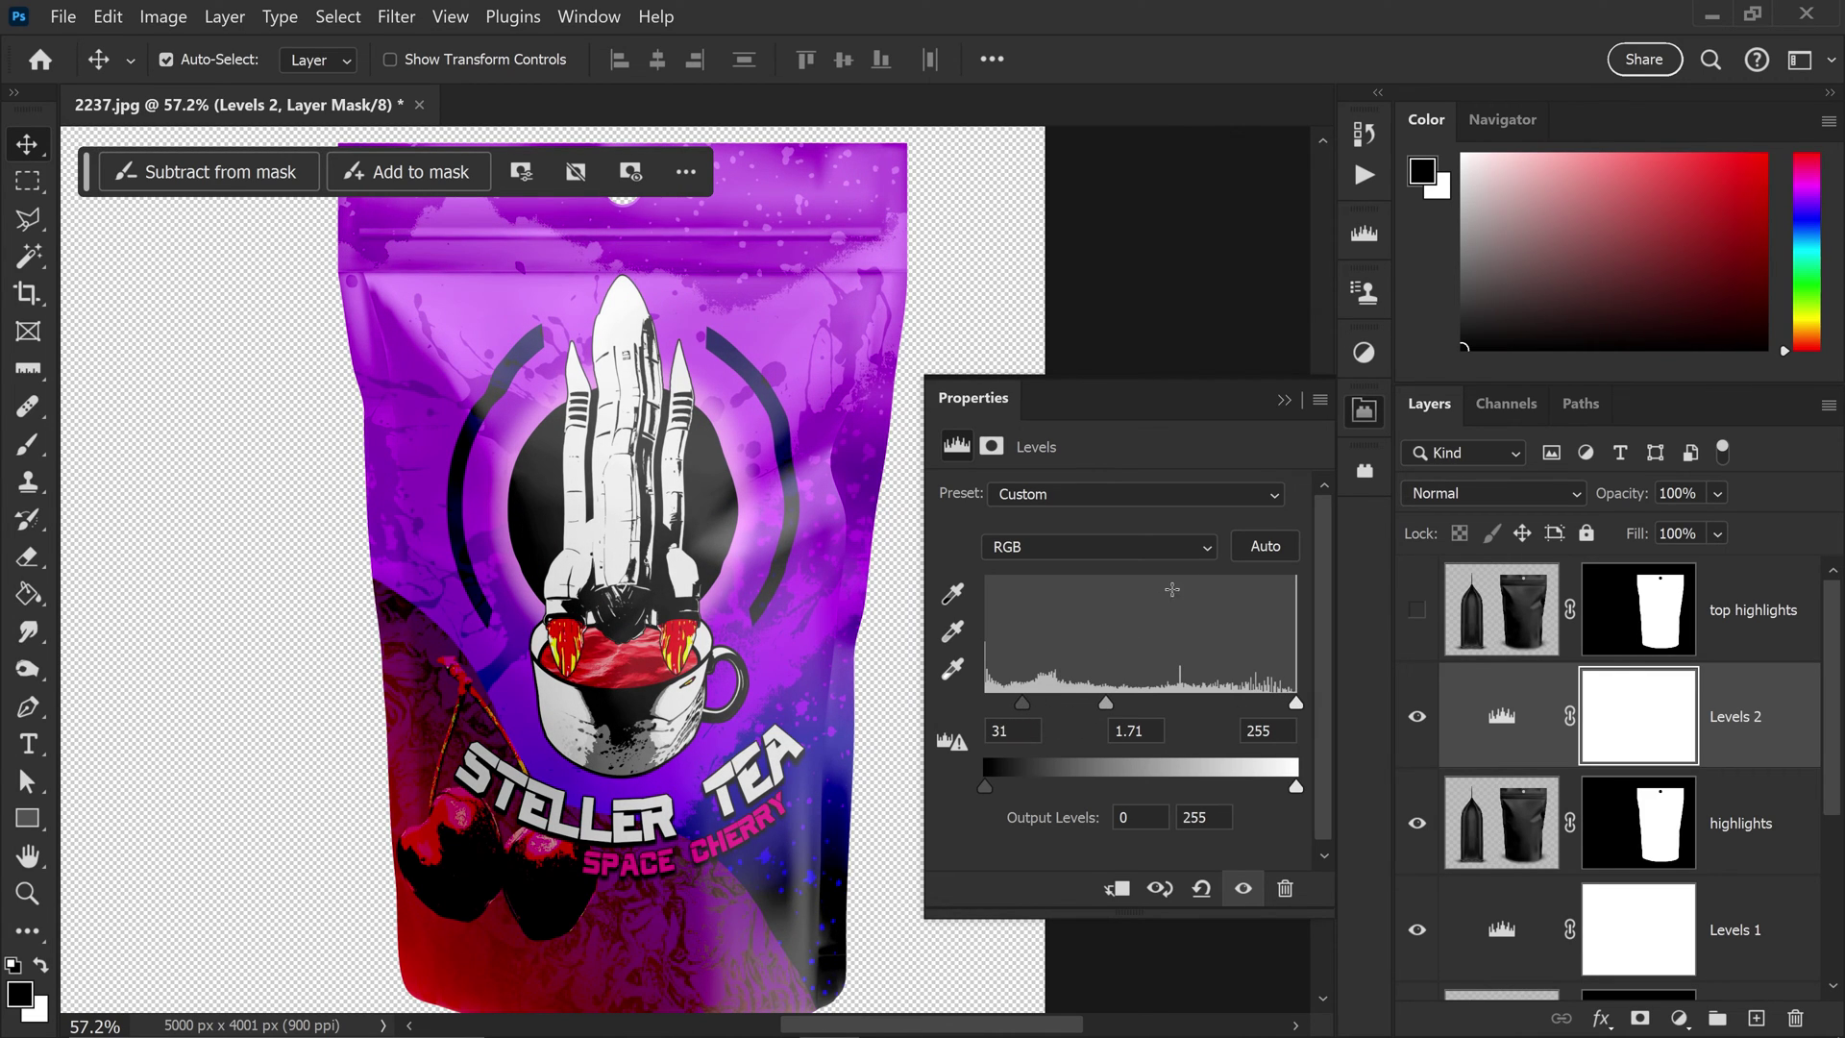
{"action": "left_click", "coordinate": [1284, 403]}
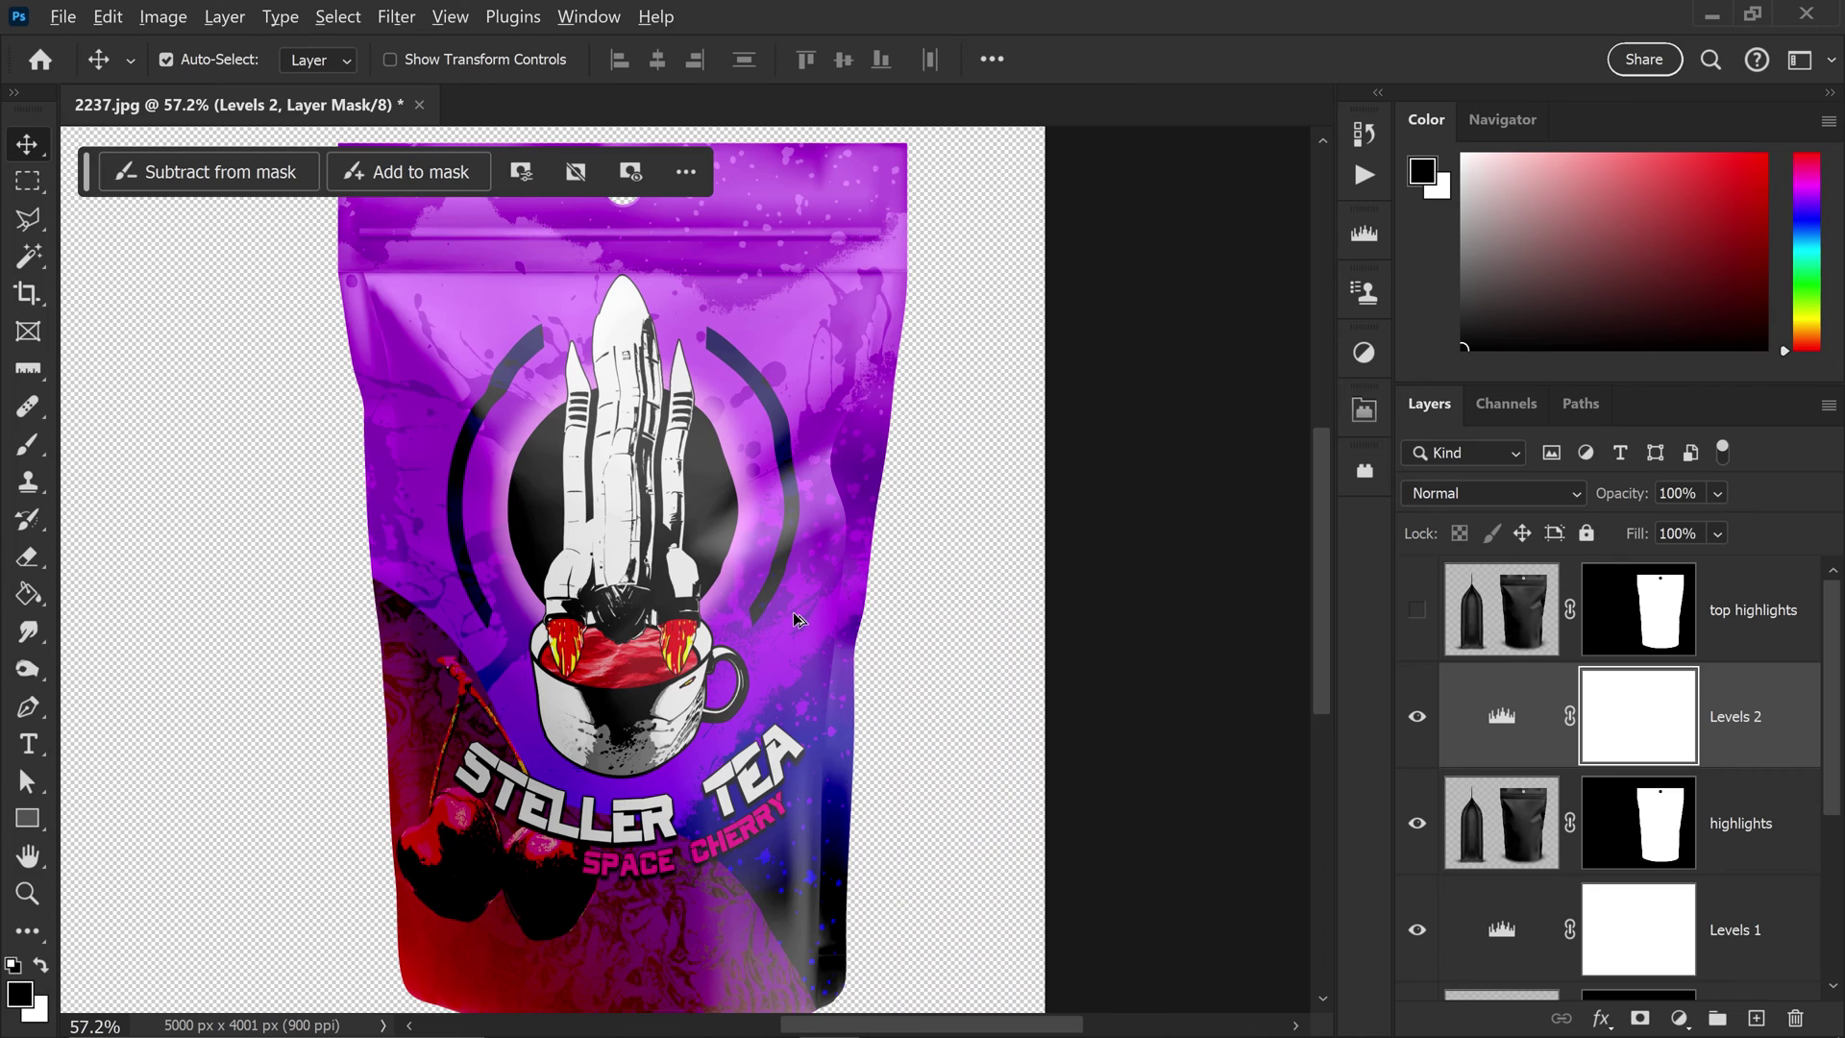
Show the top highlights layer and add a Levels adjustment layer directly above it.
{"action": "scroll", "coordinate": [795, 620], "scroll_direction": "down", "scroll_amount": 2}
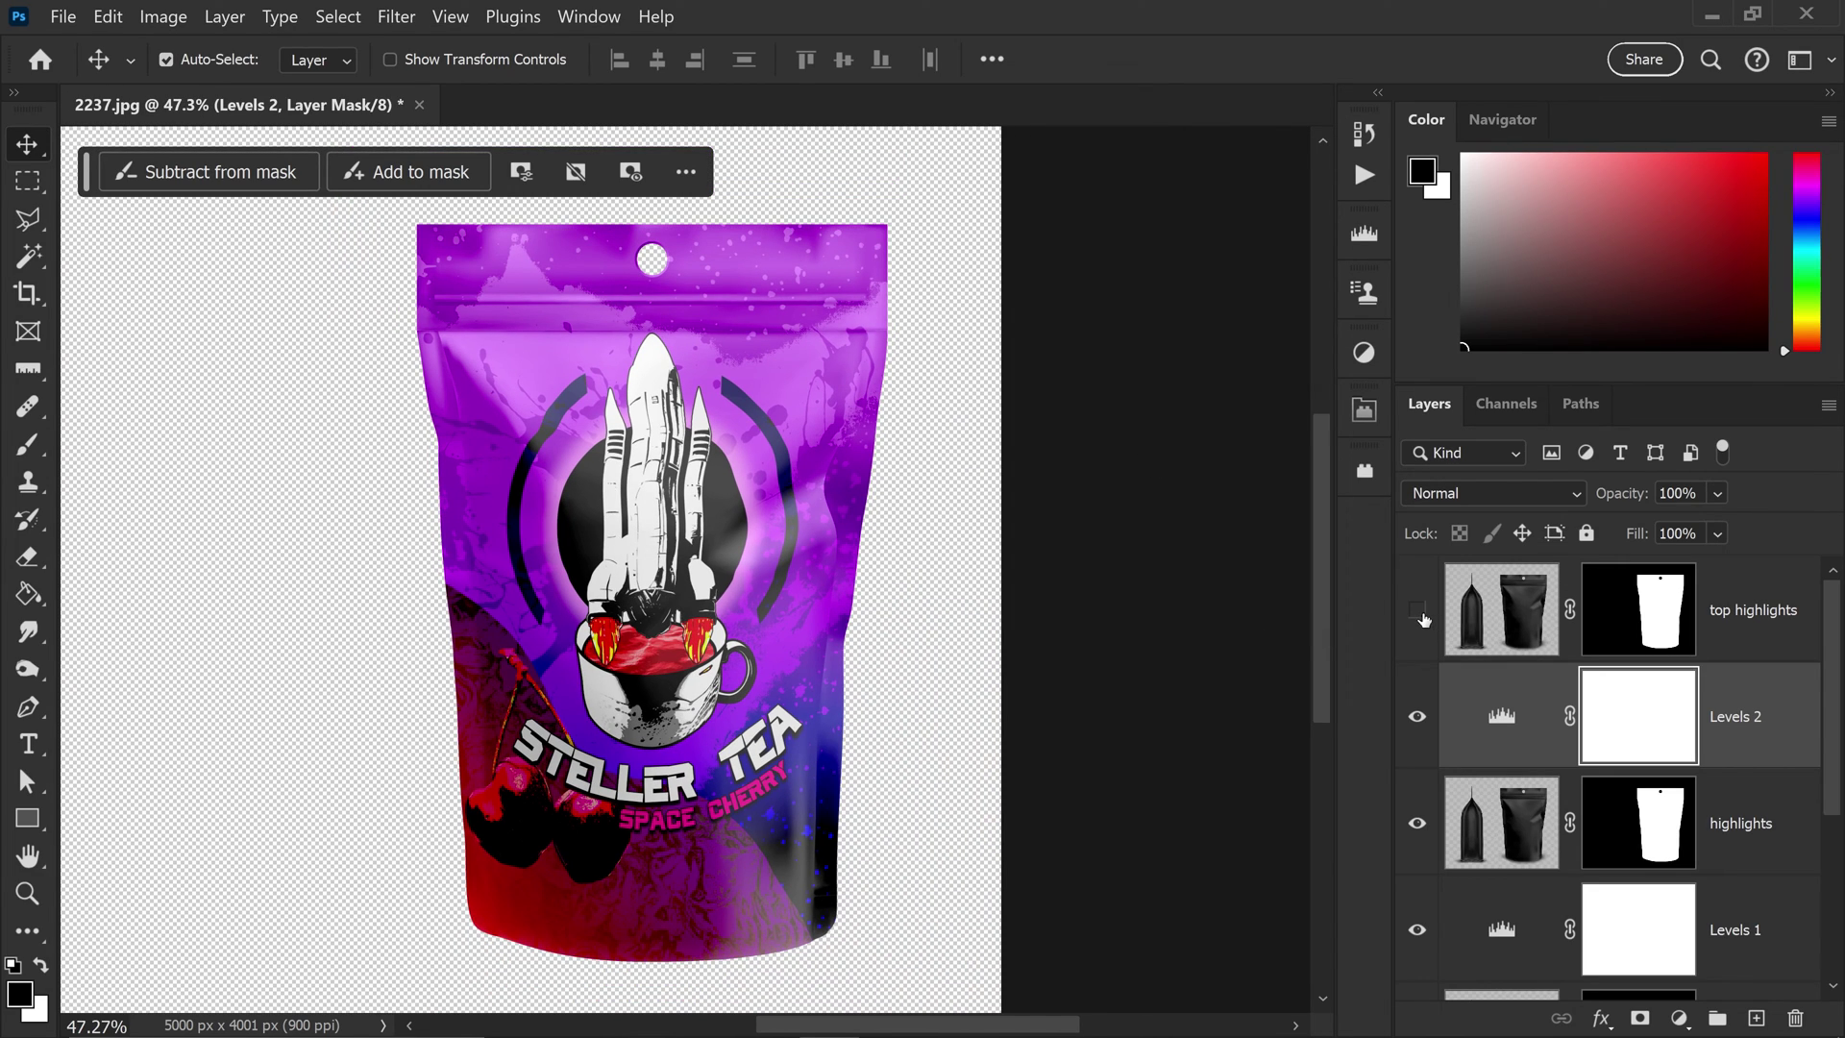
{"action": "left_click", "coordinate": [1727, 611]}
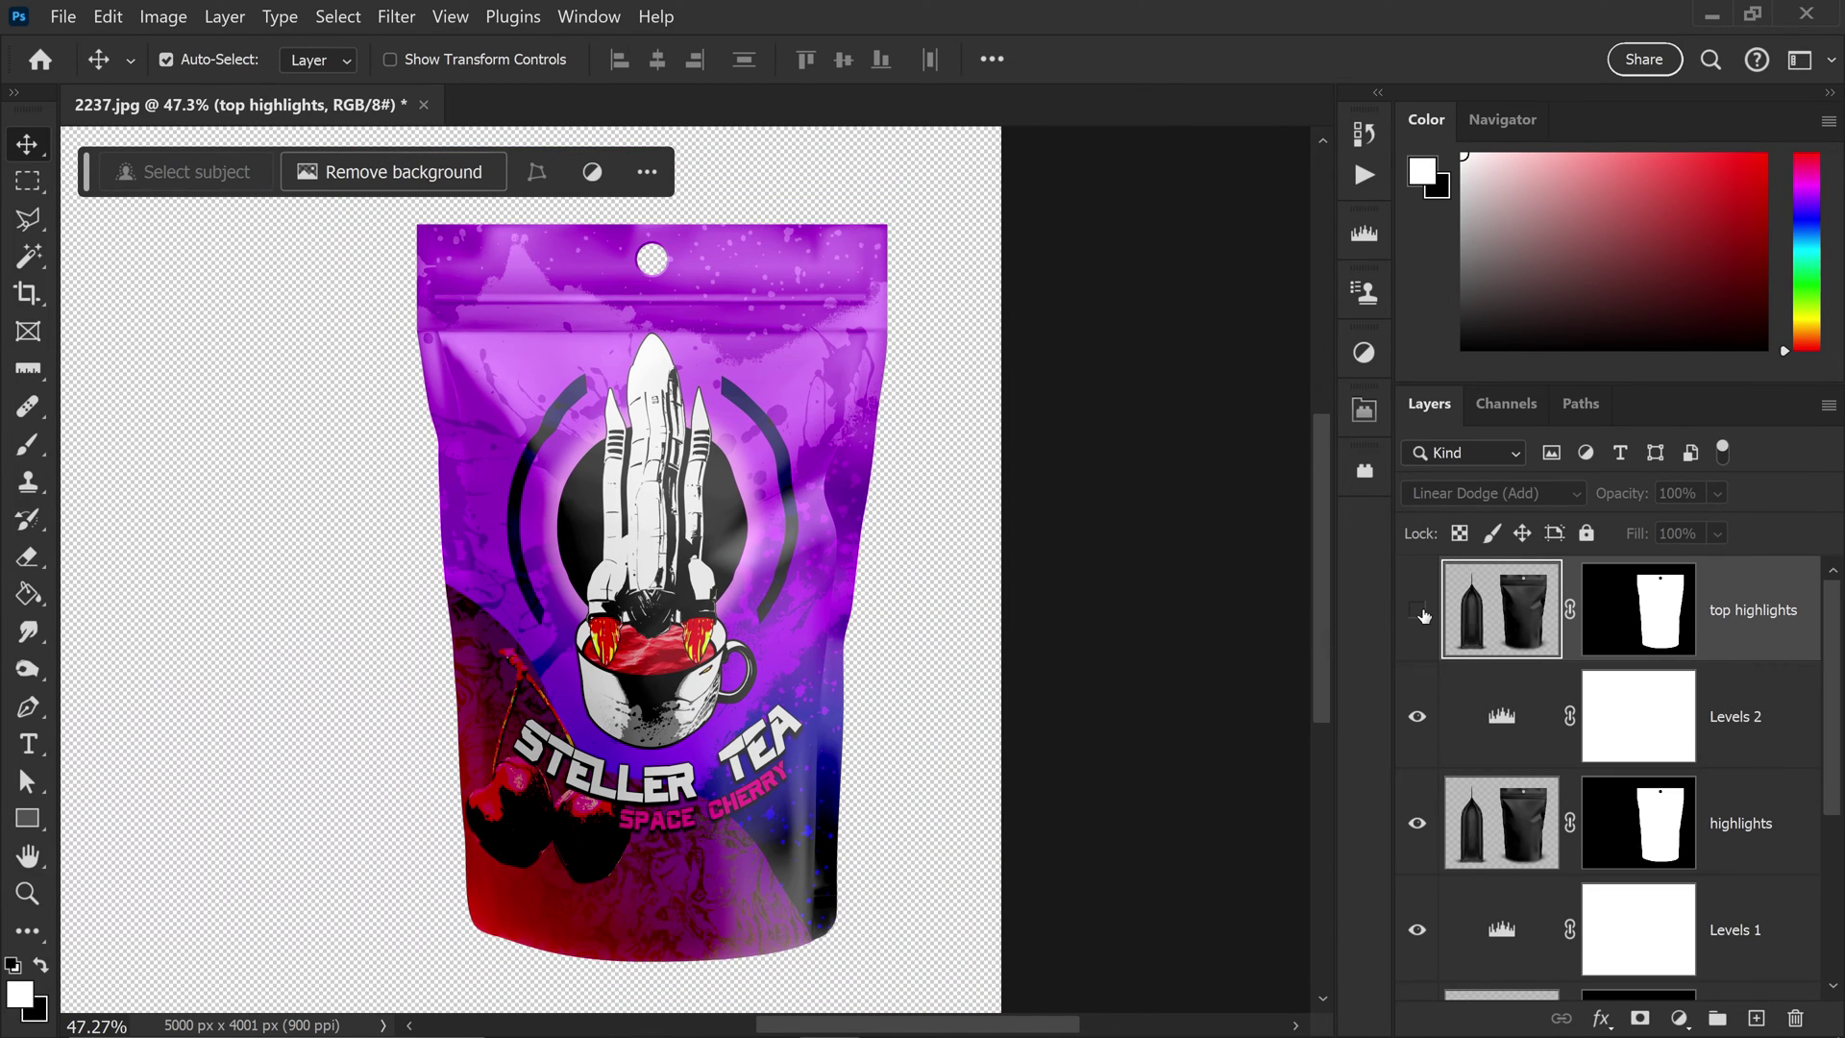
{"action": "key", "text": "alt+bracketleft"}
{"action": "left_click", "coordinate": [1418, 611]}
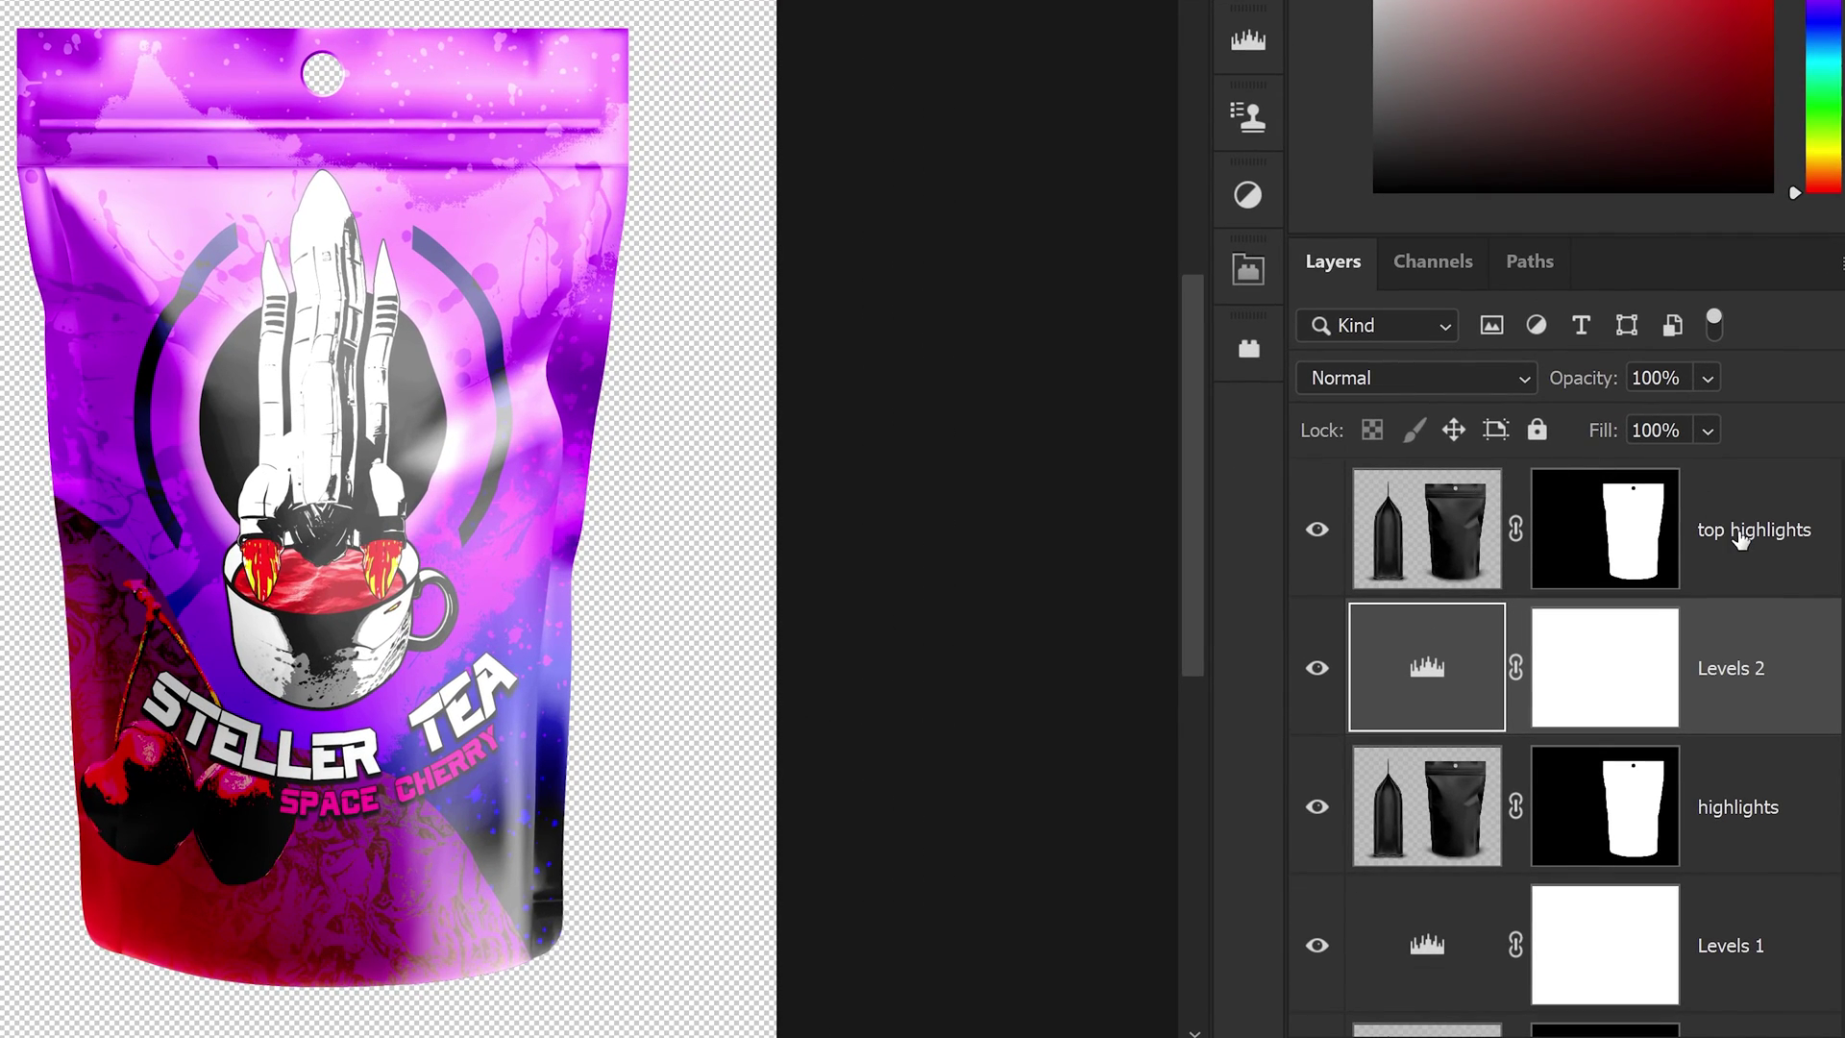
{"action": "left_click", "coordinate": [1742, 540]}
{"action": "left_click", "coordinate": [1251, 191]}
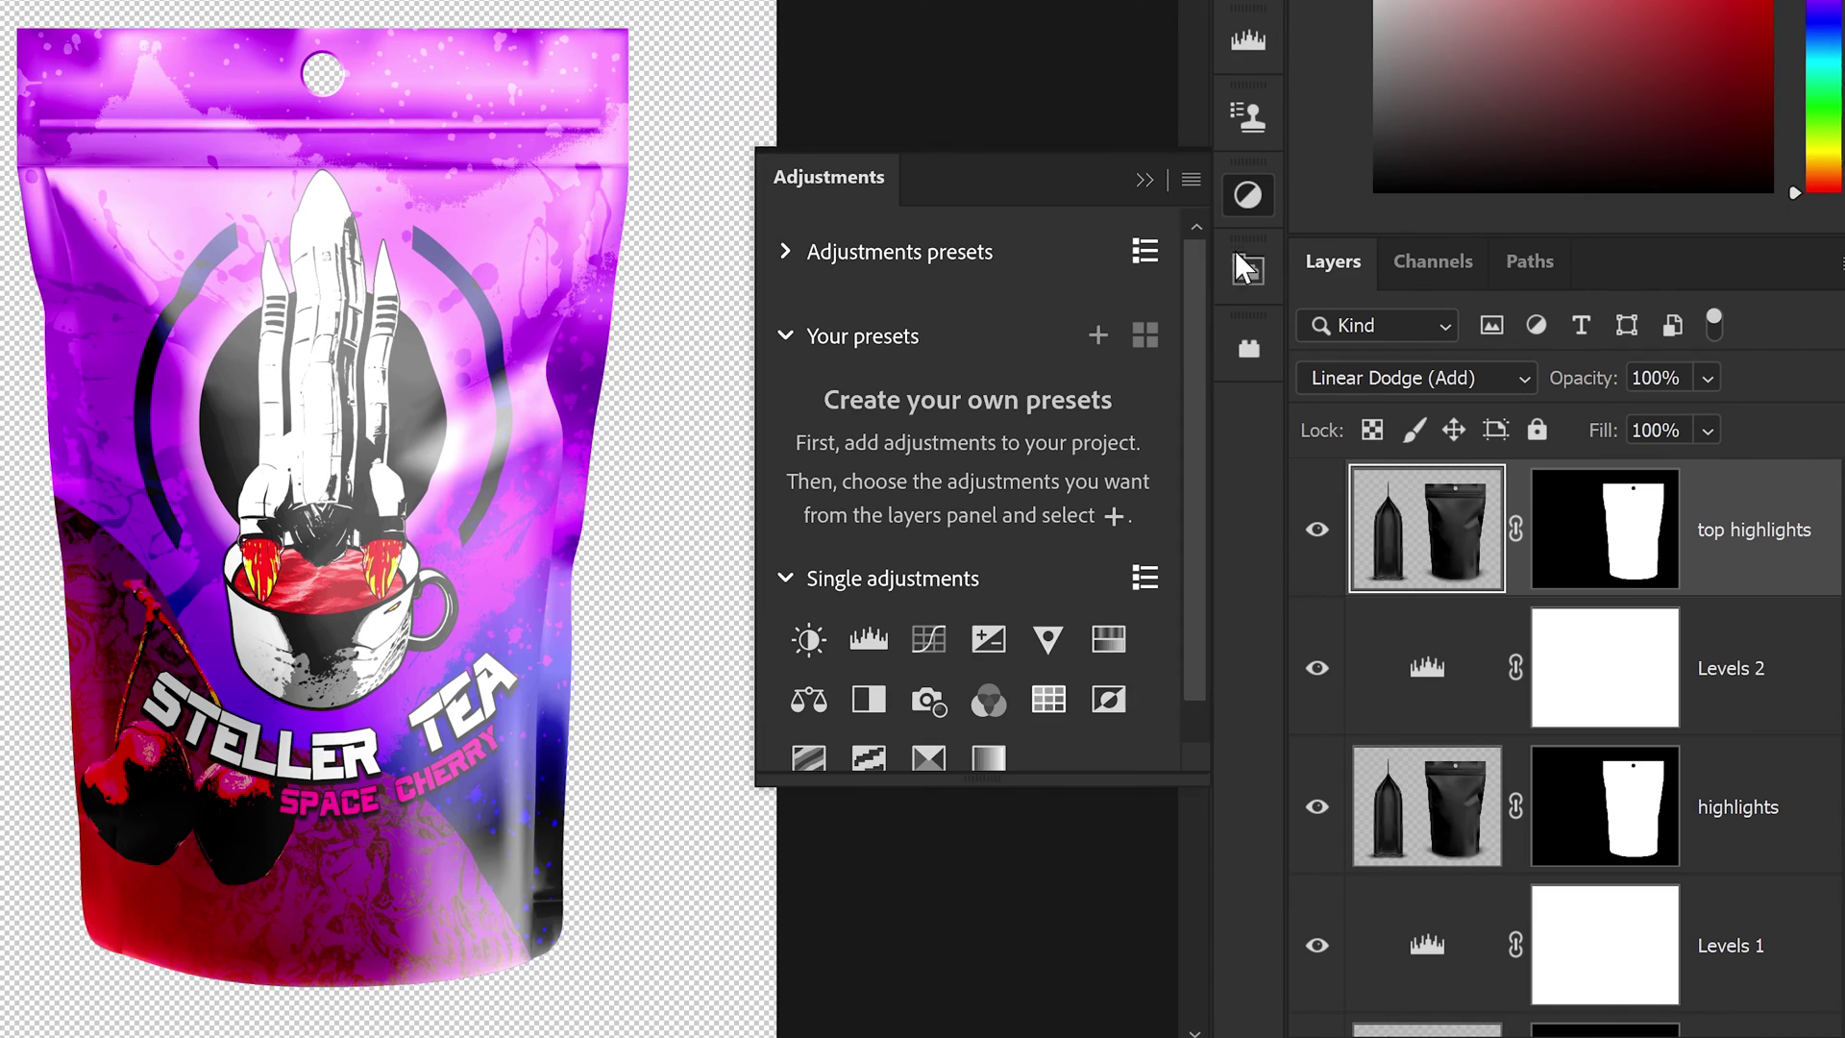
{"action": "left_click", "coordinate": [874, 634]}
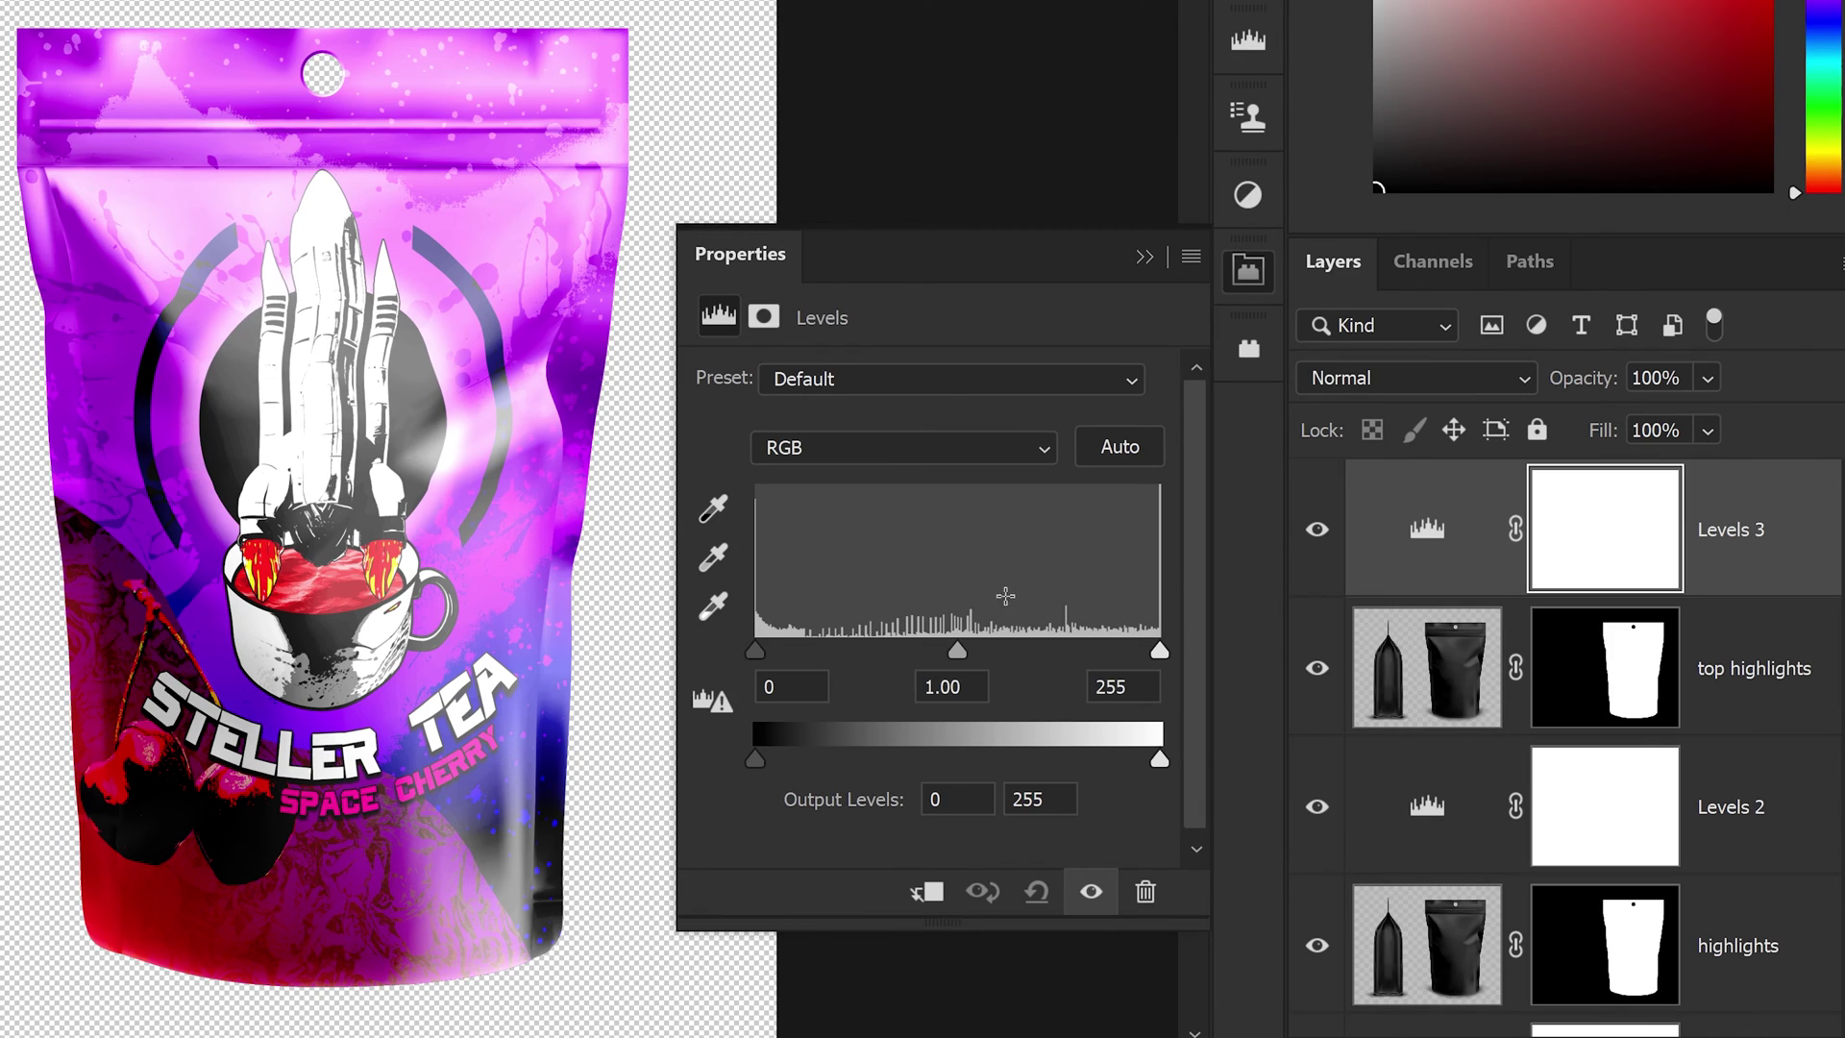
Adjust the Levels layer above top highlights, setting the black input to 18 and the midtone input to 0.82.
{"action": "mouse_move", "coordinate": [1162, 649]}
{"action": "left_mouse_down"}
{"action": "mouse_move", "coordinate": [1080, 644]}
{"action": "mouse_move", "coordinate": [1161, 649]}
{"action": "left_mouse_up"}
{"action": "left_click_drag", "start_coordinate": [977, 646], "coordinate": [984, 646]}
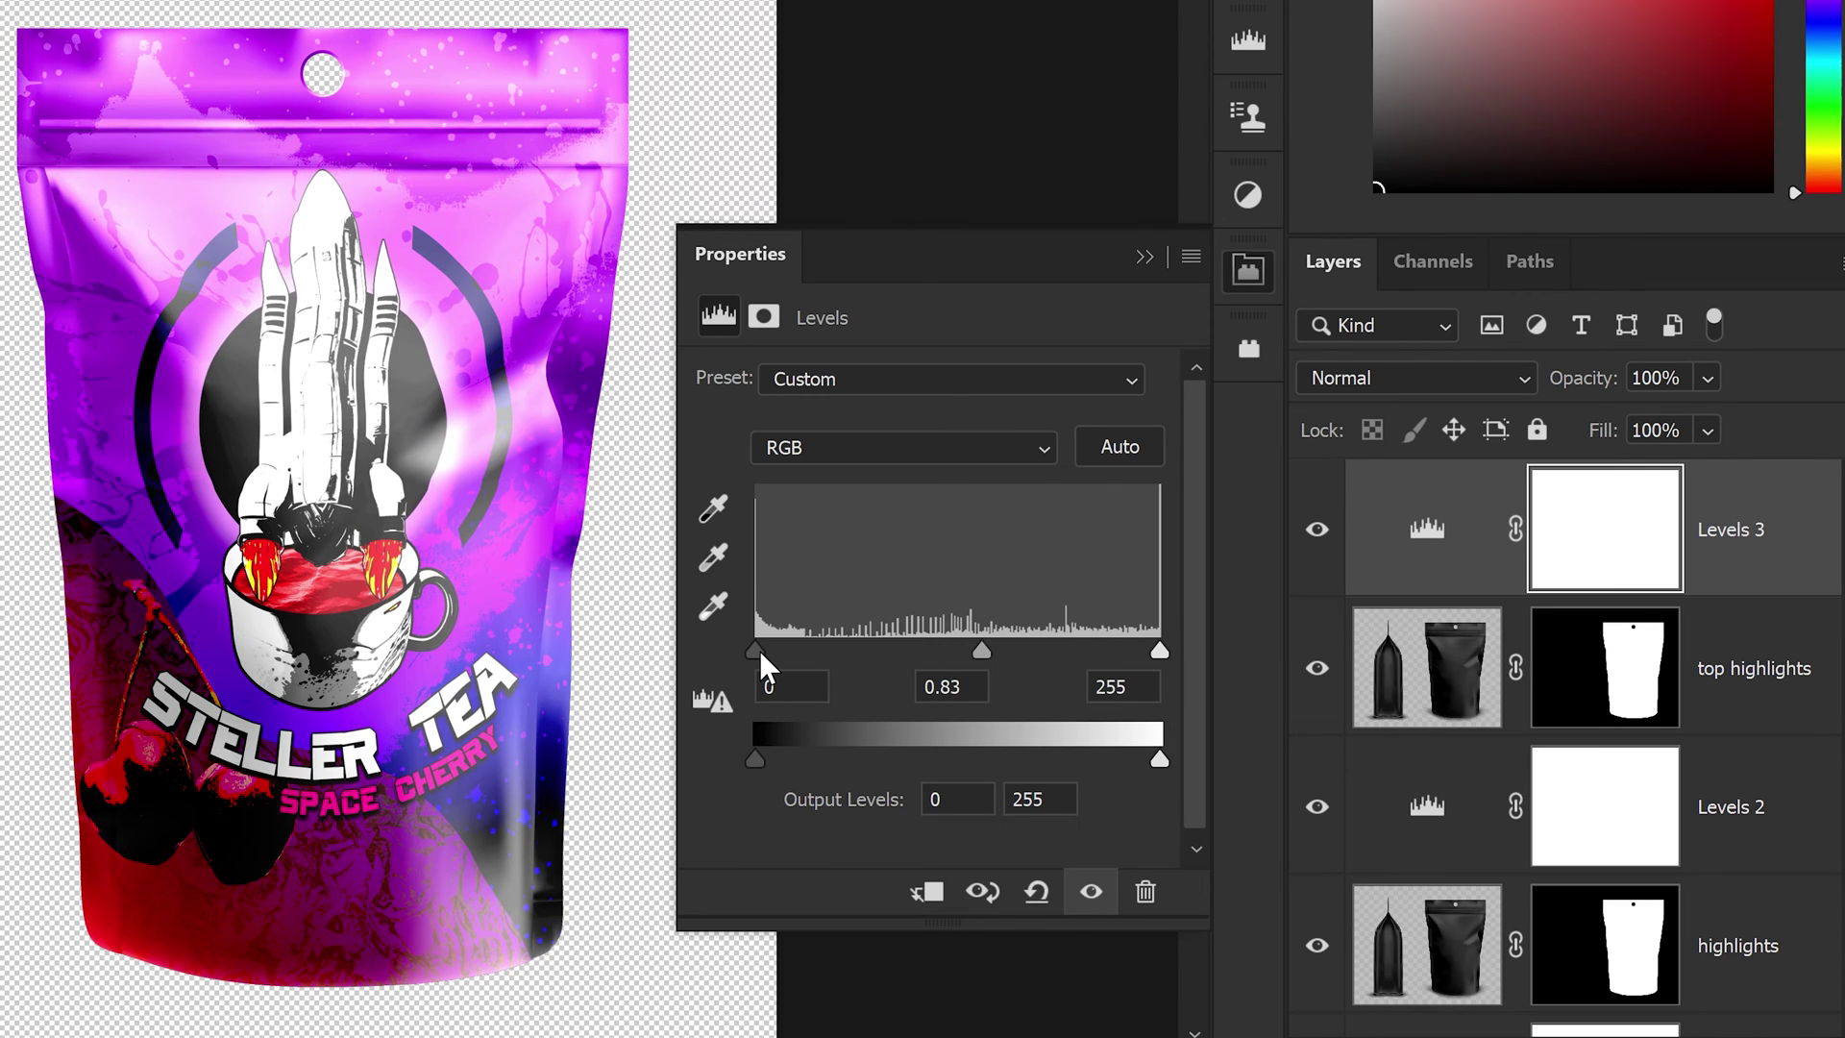
{"action": "mouse_move", "coordinate": [760, 652]}
{"action": "left_mouse_down"}
{"action": "mouse_move", "coordinate": [805, 654]}
{"action": "mouse_move", "coordinate": [775, 649]}
{"action": "left_mouse_up"}
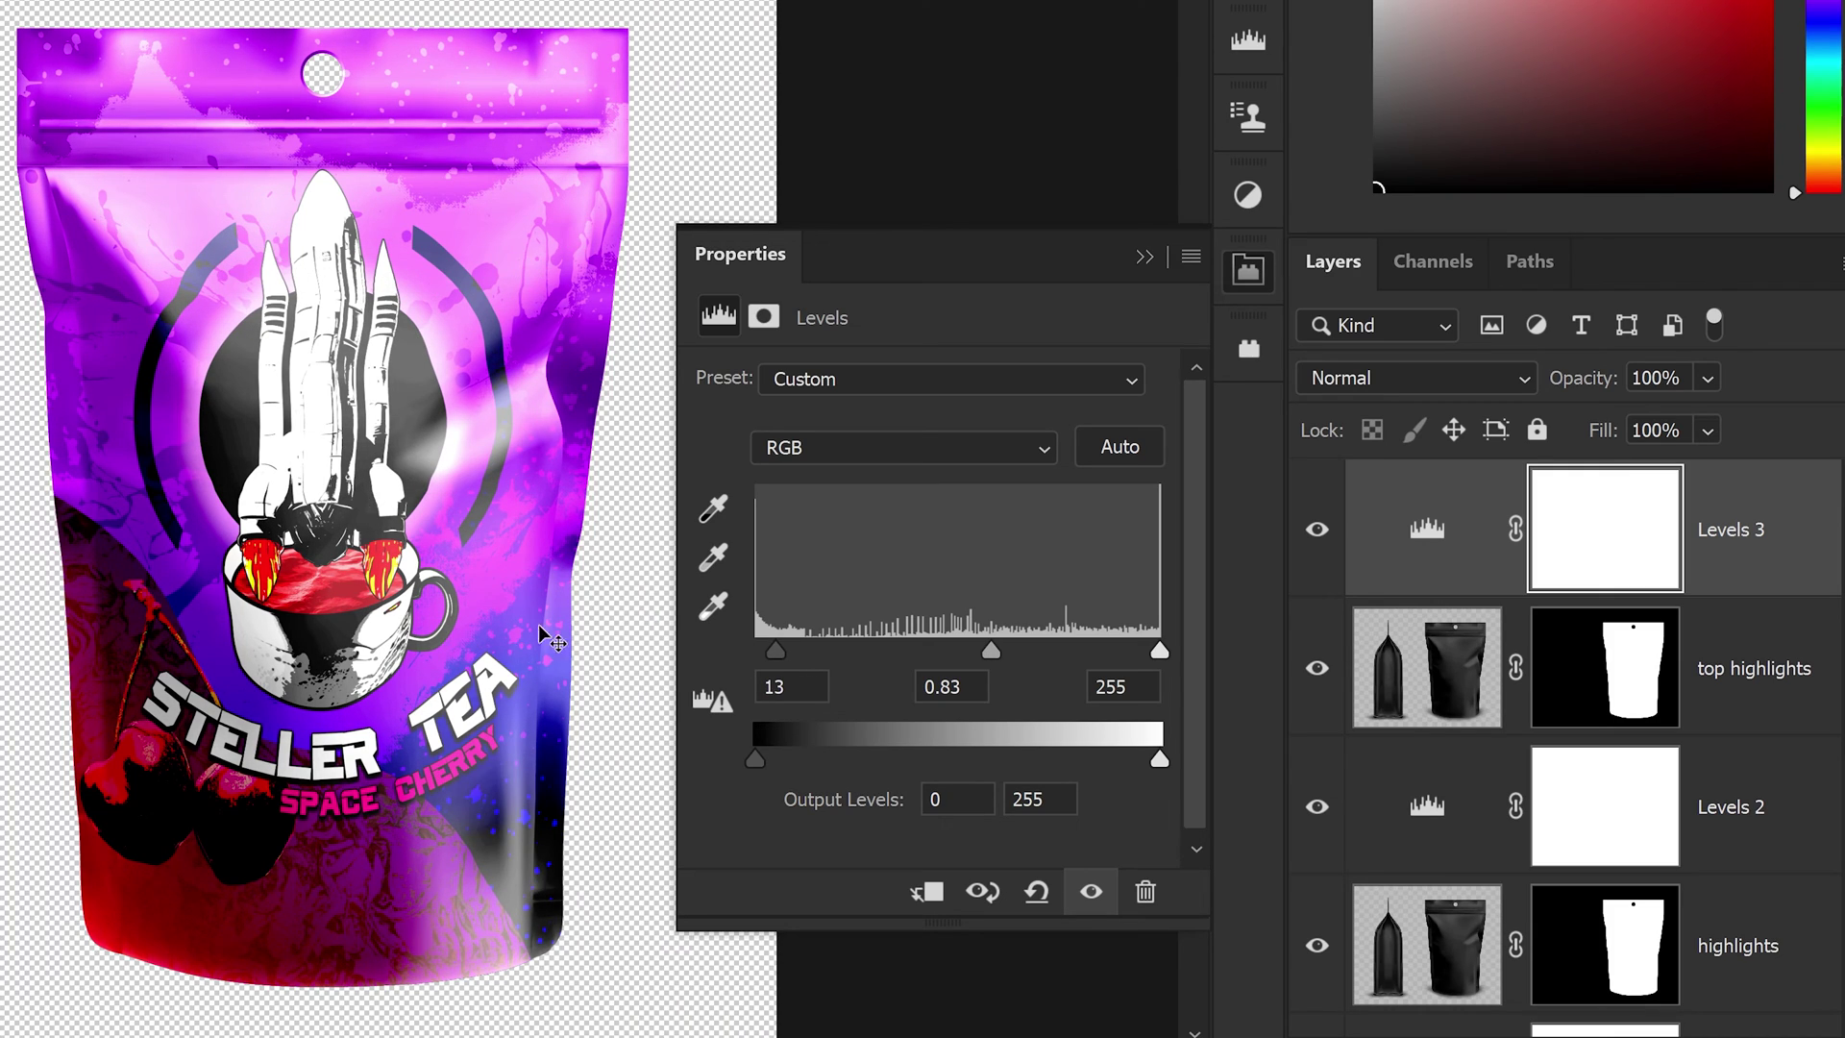
{"action": "left_click_drag", "start_coordinate": [778, 646], "coordinate": [783, 648]}
{"action": "left_click", "coordinate": [1144, 257]}
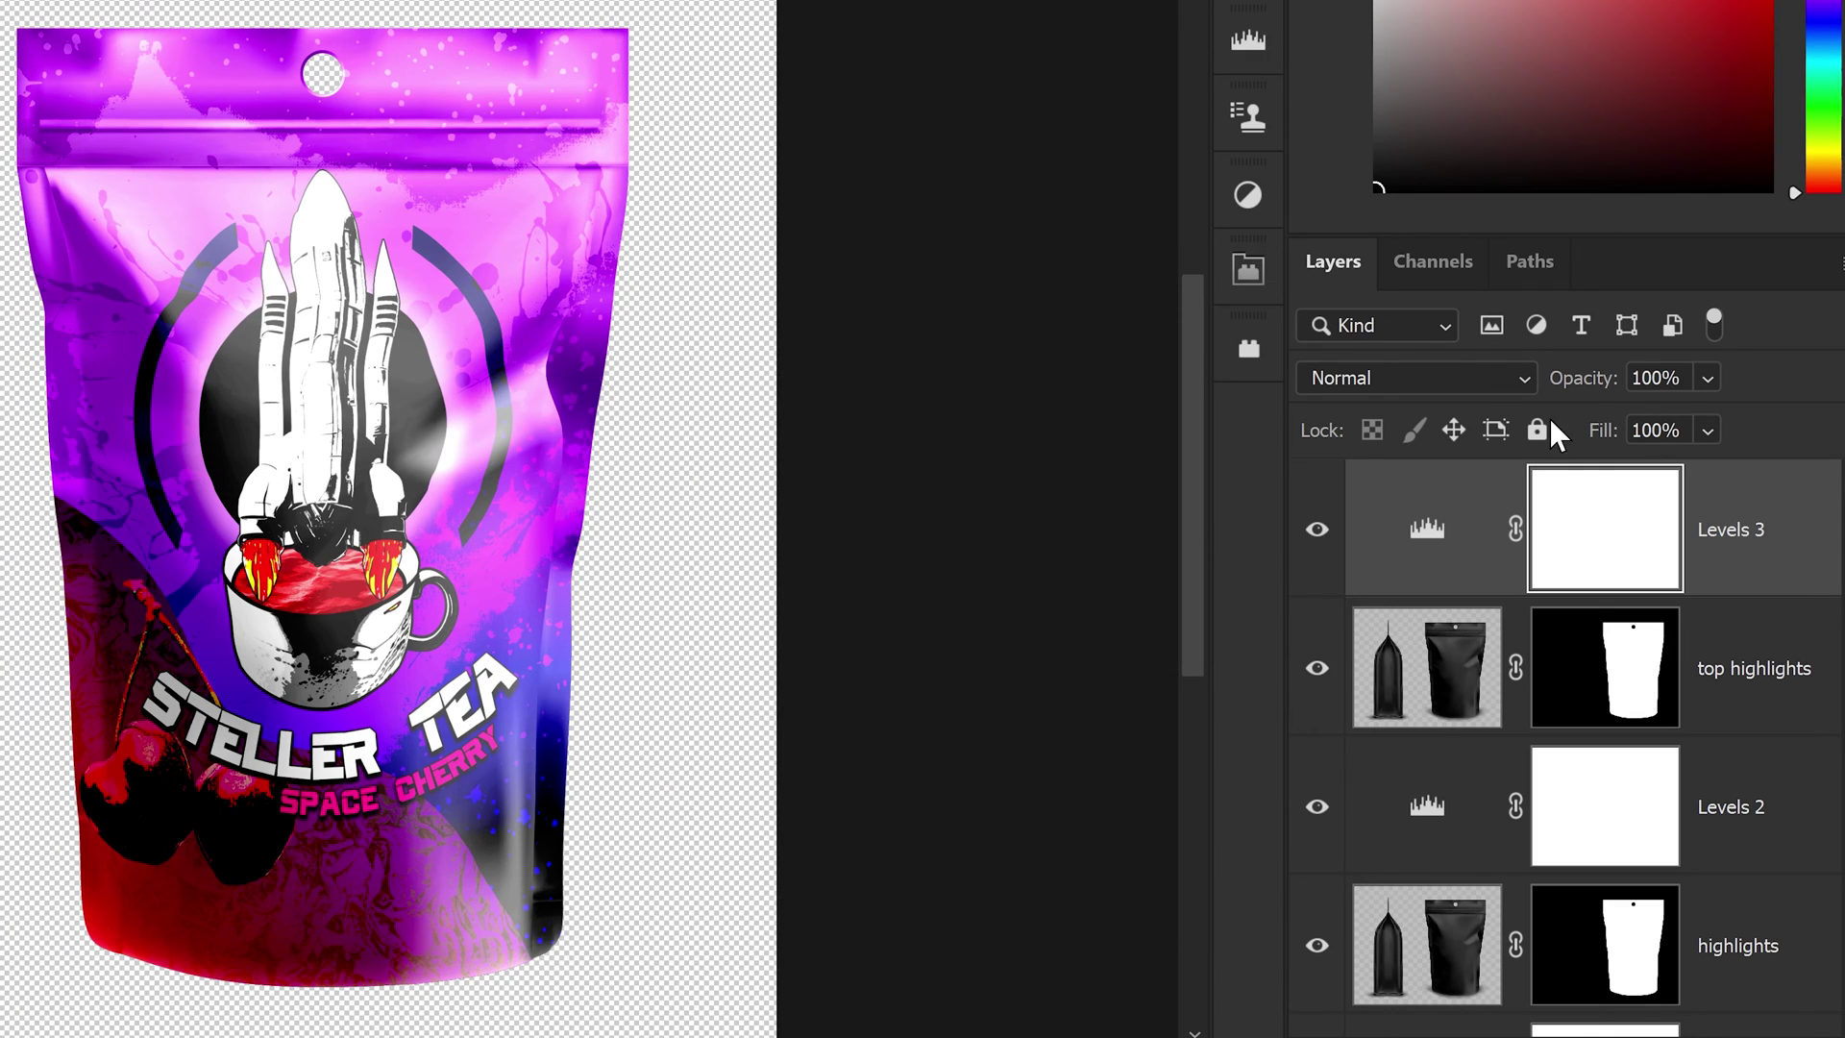
Reduce the opacity of the top highlights layer to 70% and of the highlights layer to 60%.
{"action": "left_click", "coordinate": [1725, 660]}
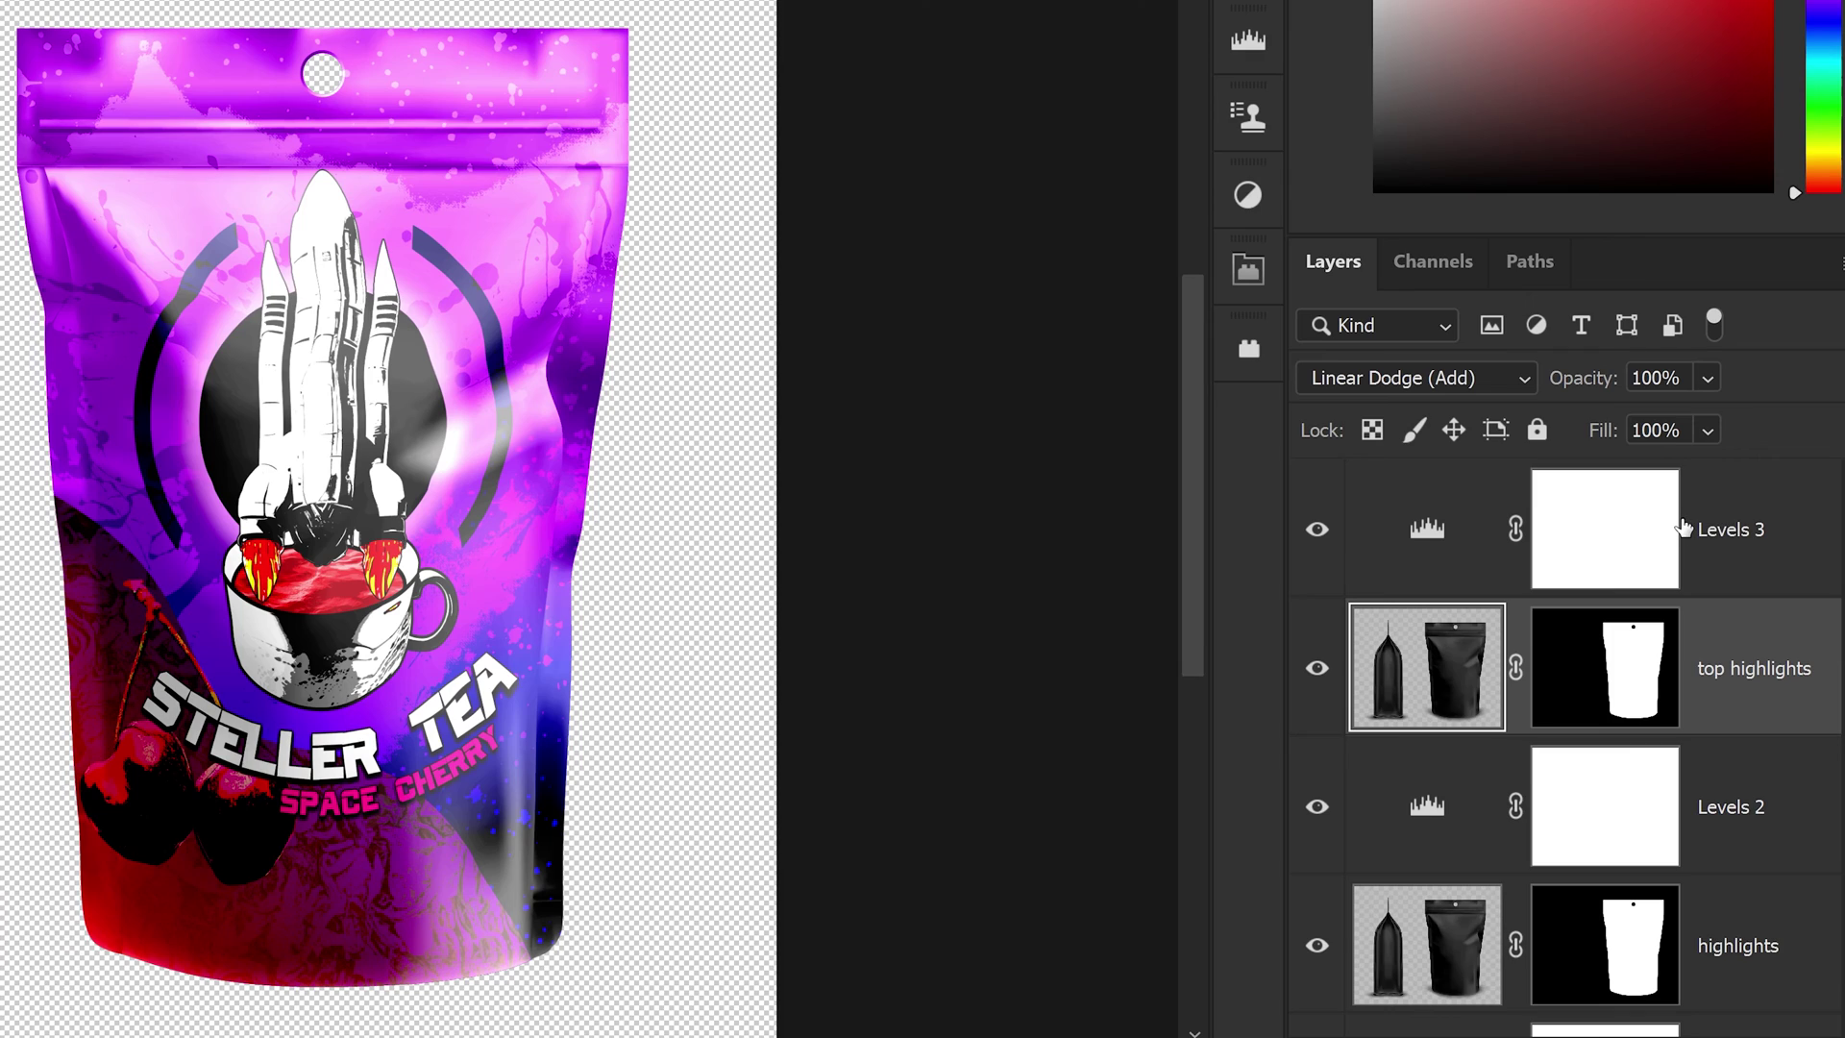
{"action": "key", "text": "7"}
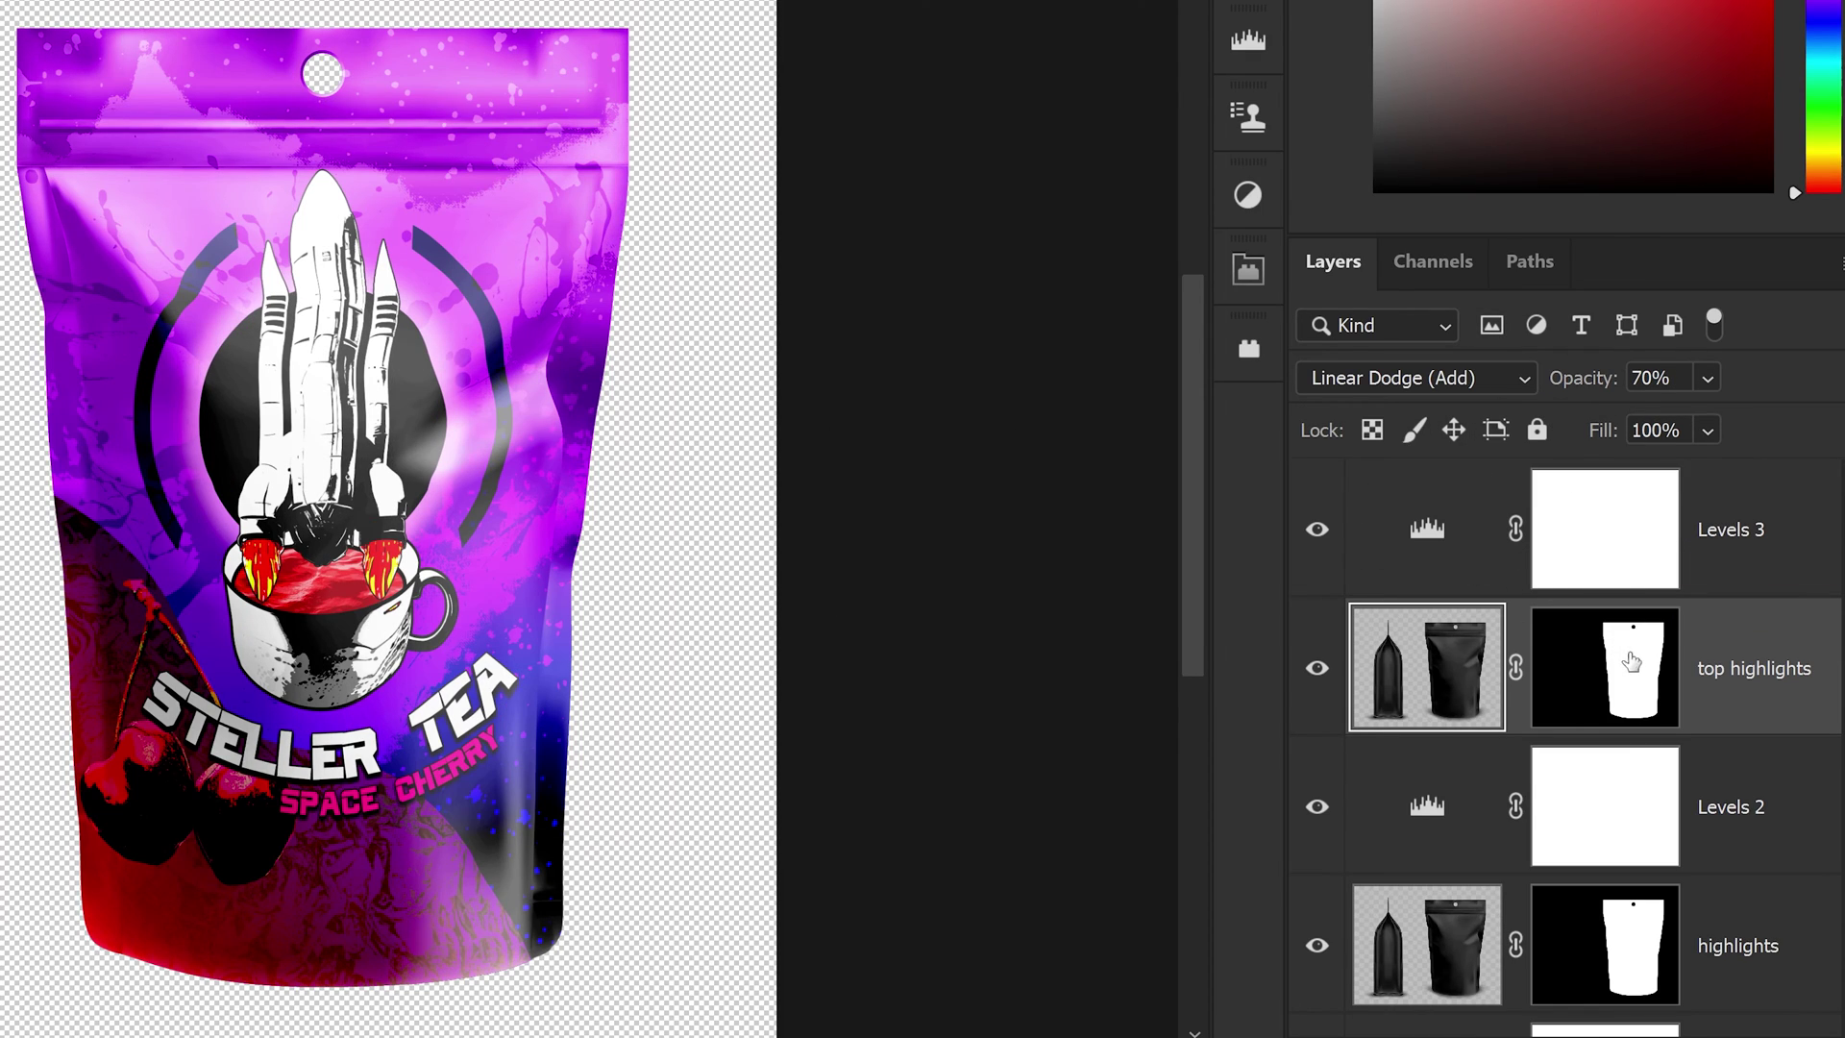
{"action": "left_click", "coordinate": [1730, 949]}
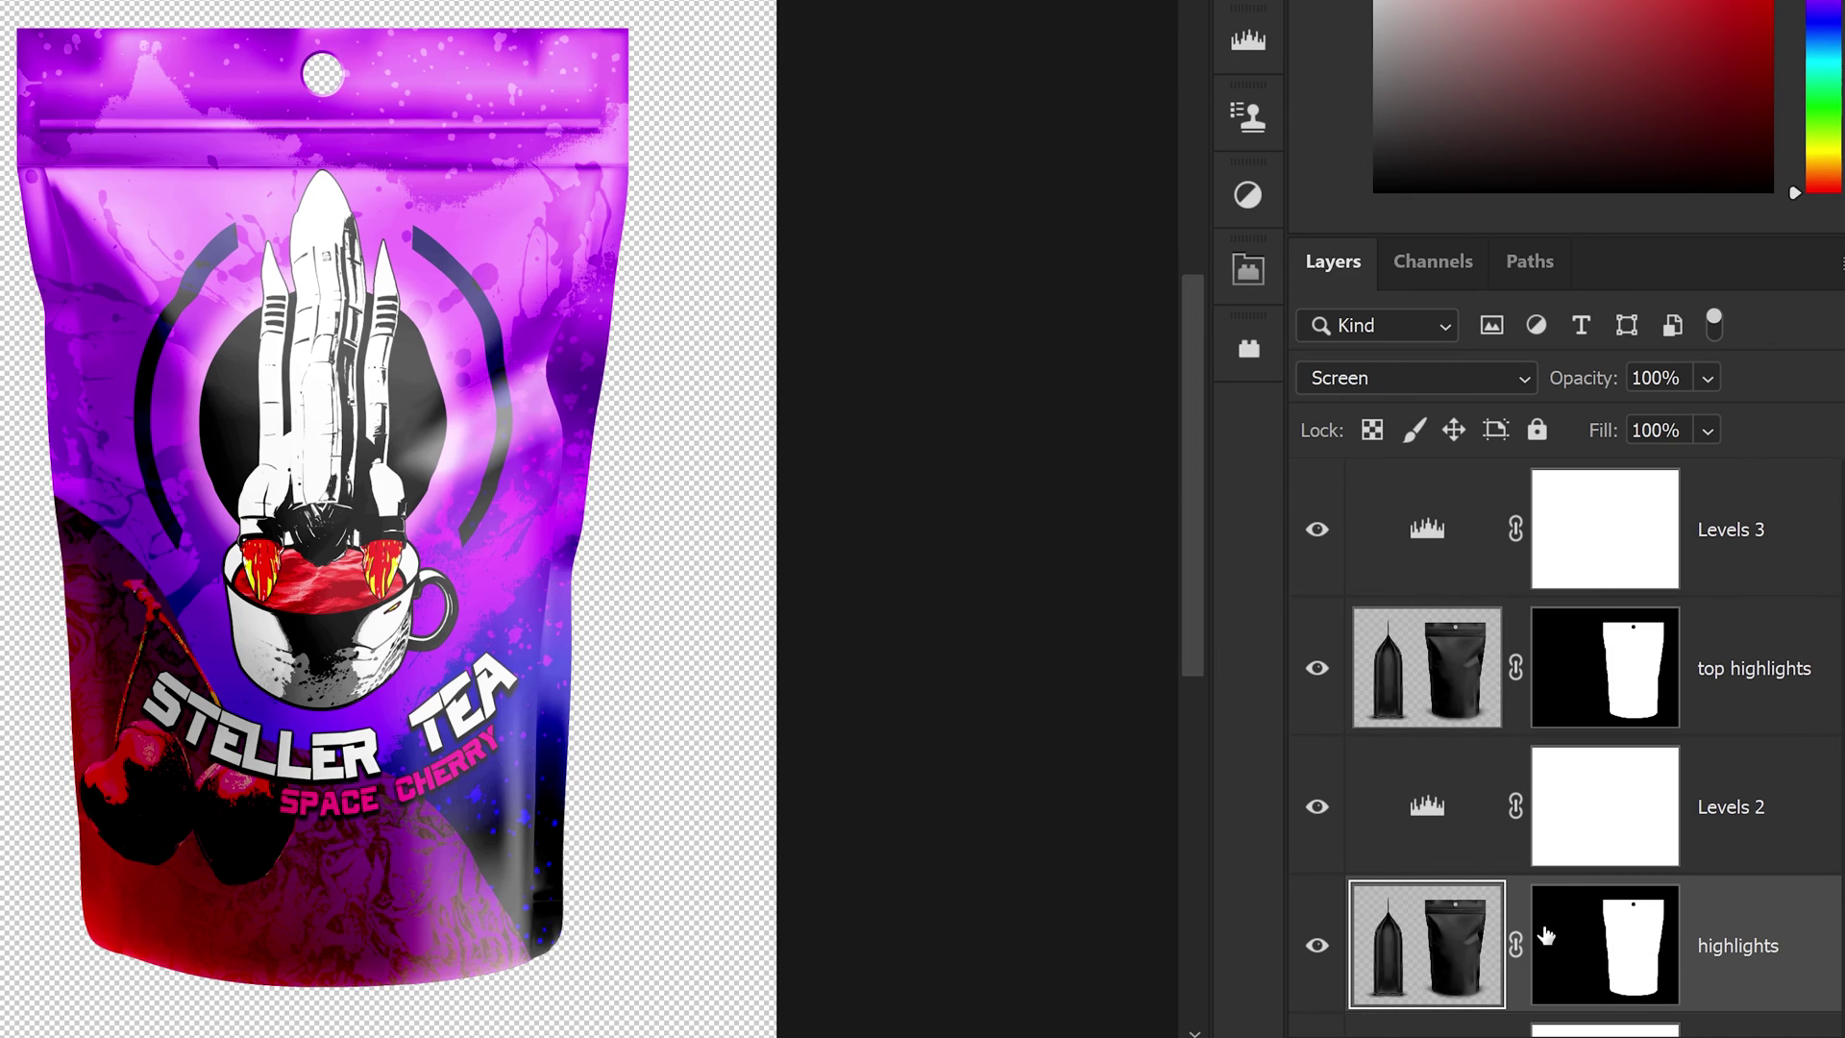
{"action": "key", "text": "6"}
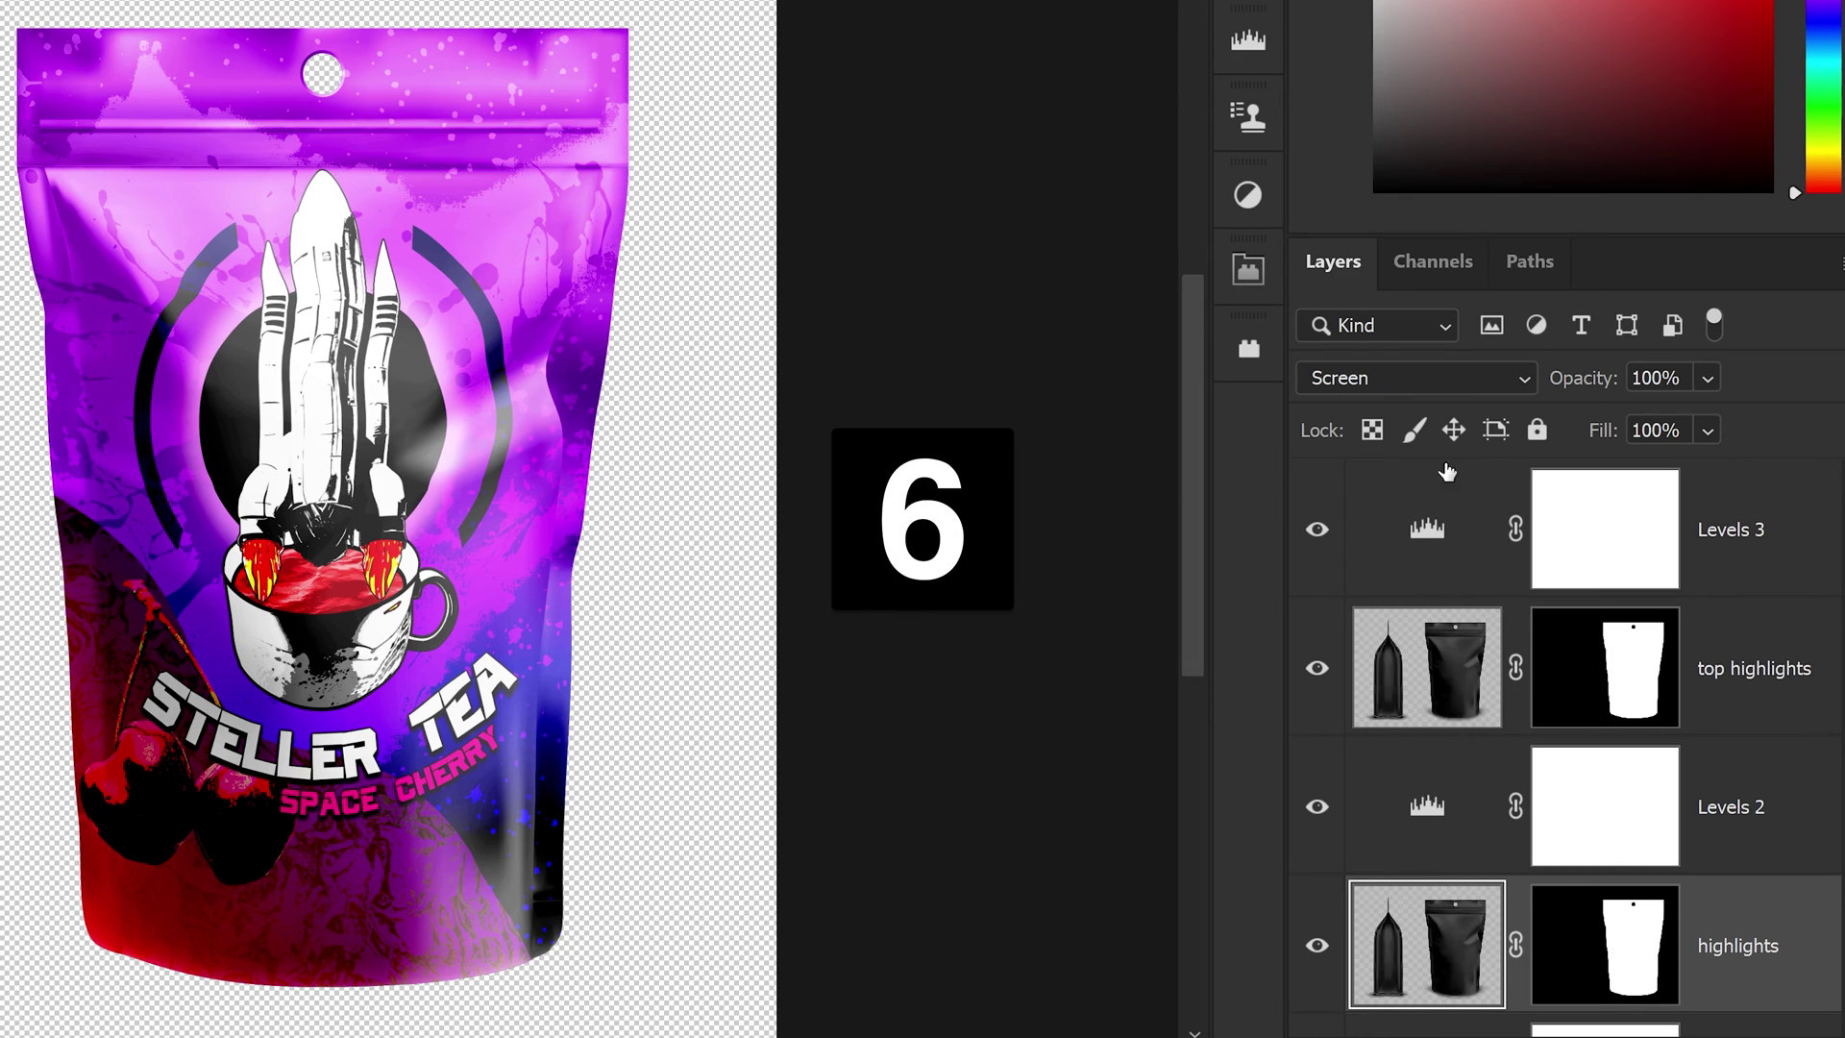
Readjust the Levels 3 layer, setting the black input to 22 and the midtone input to 1.08.
{"action": "left_click", "coordinate": [1430, 535]}
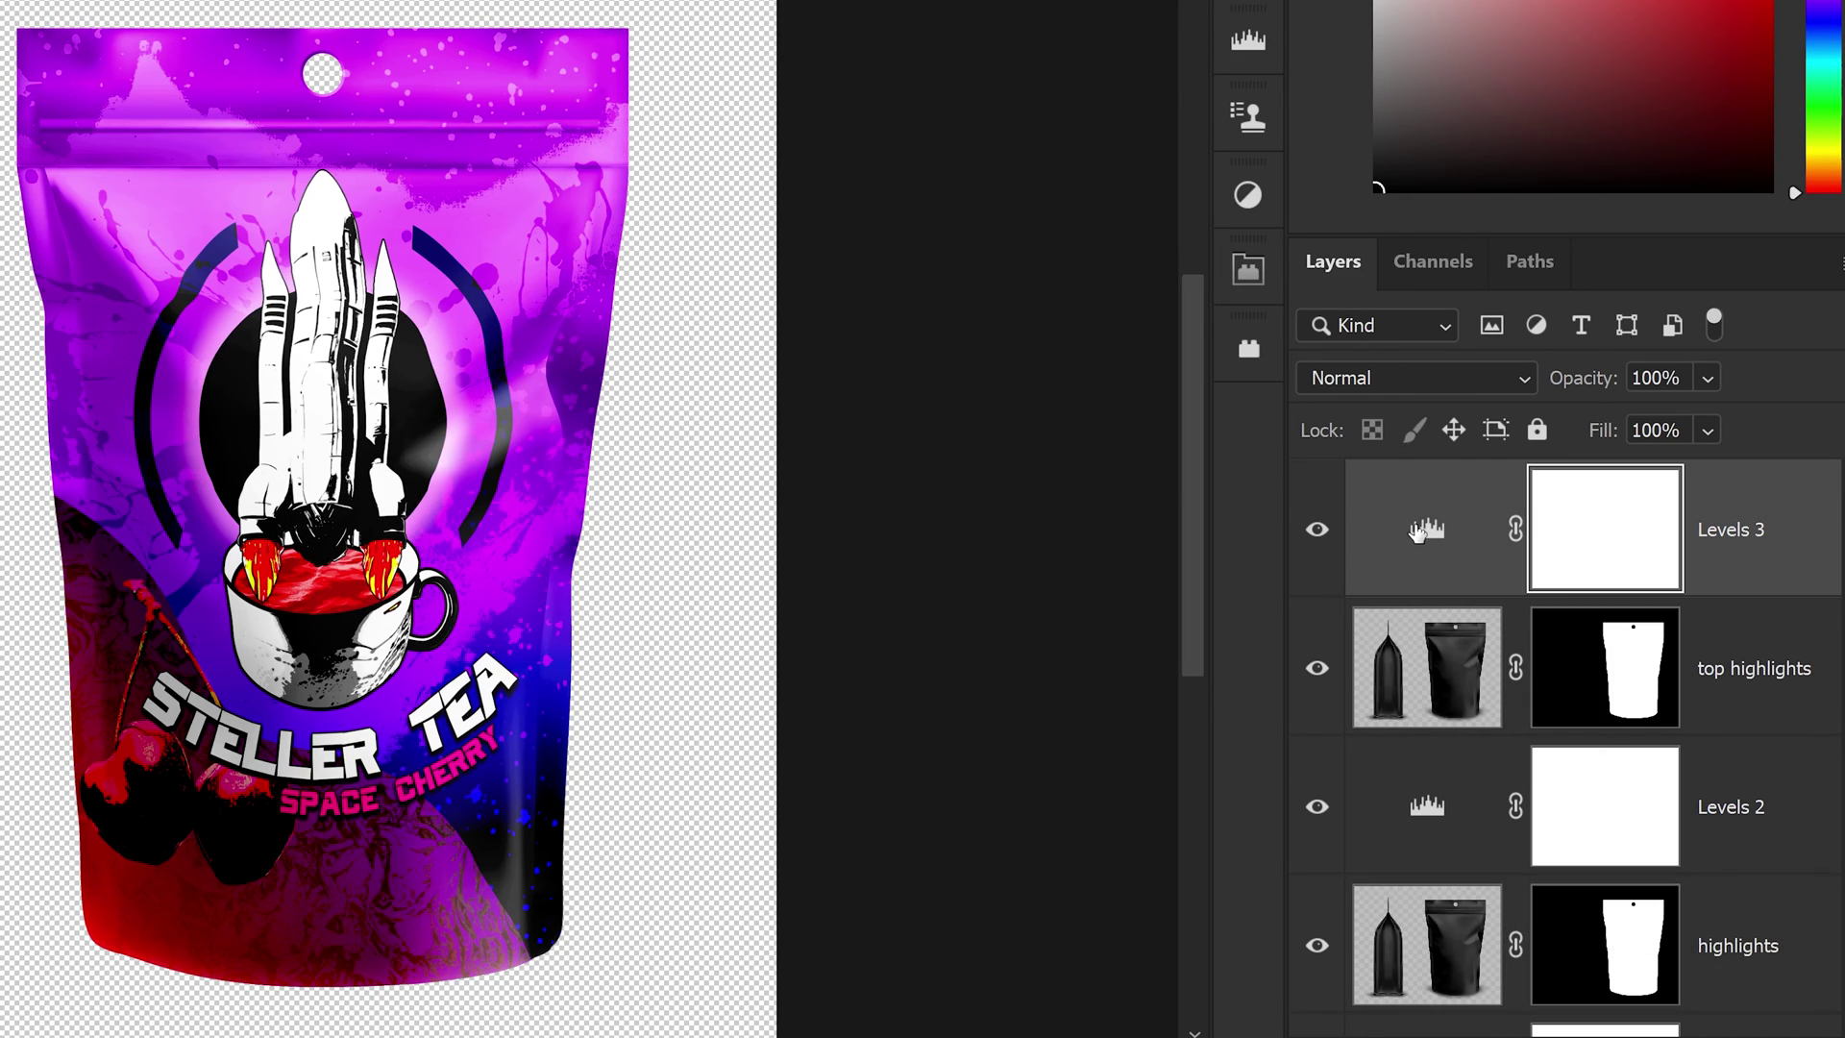
{"action": "double_click", "coordinate": [1430, 531]}
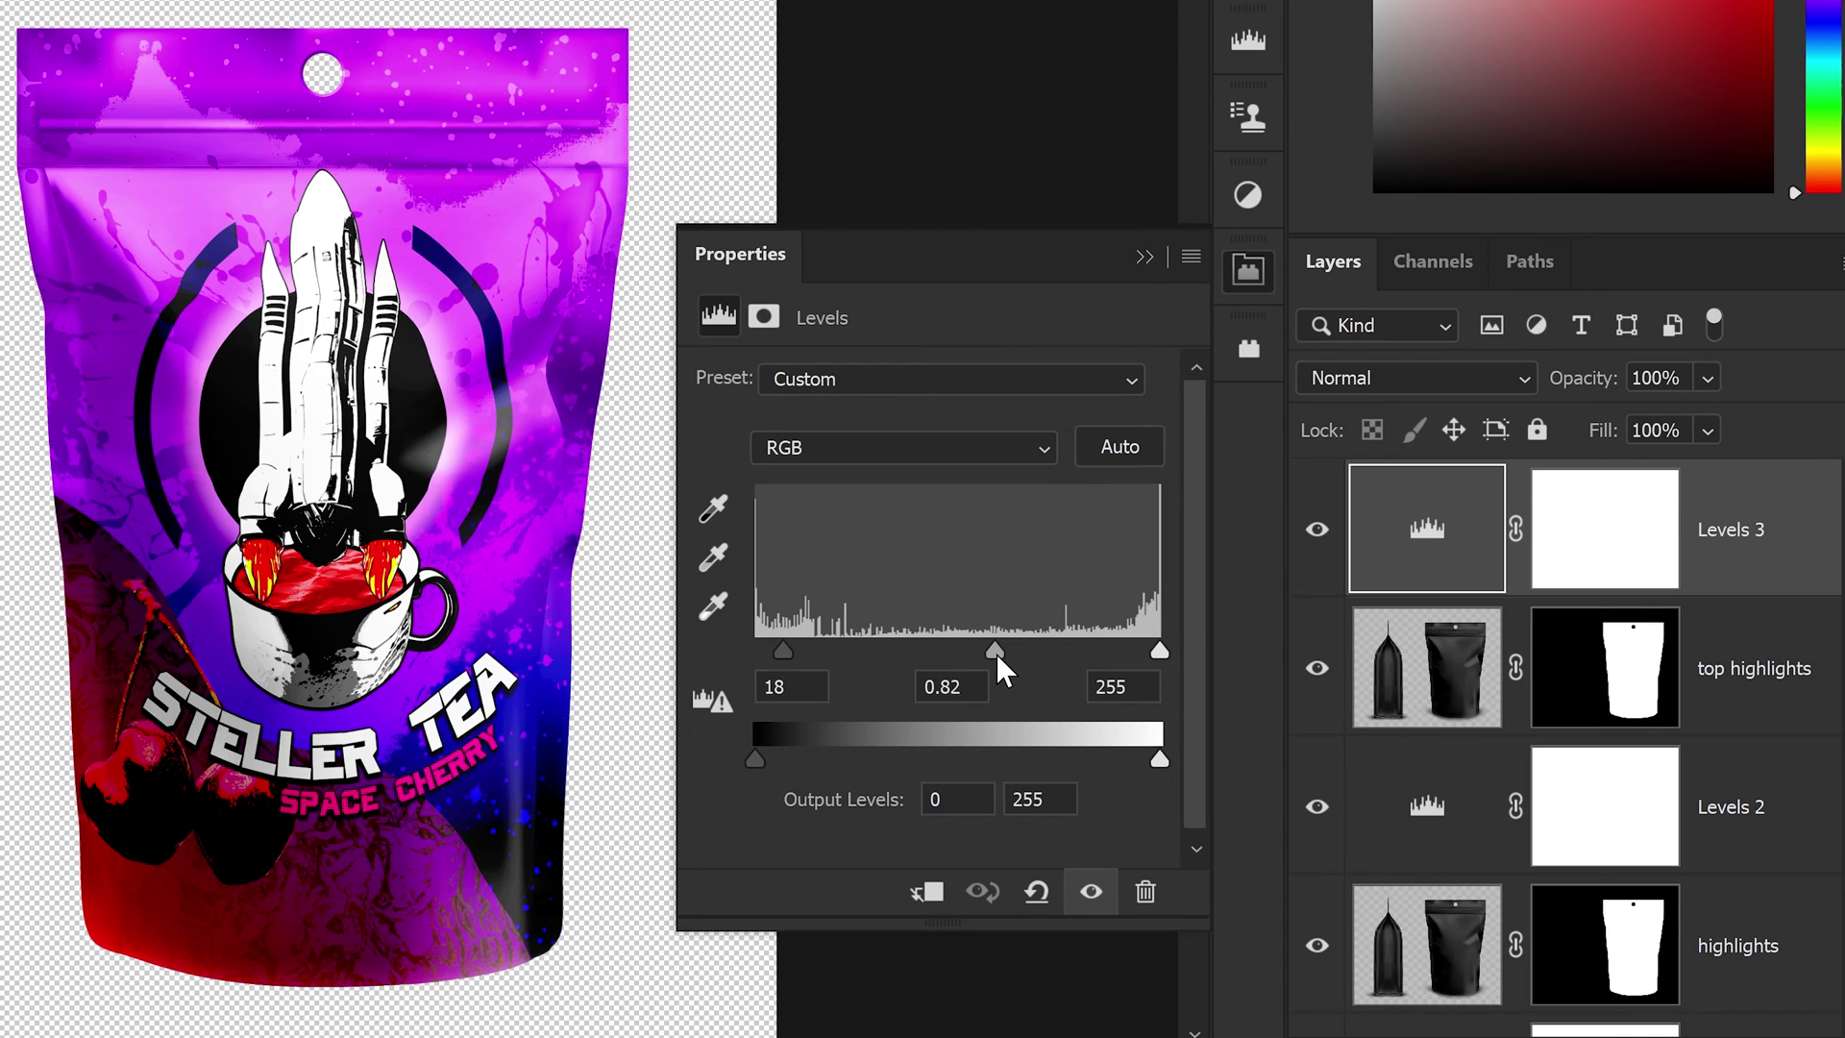
{"action": "left_click_drag", "start_coordinate": [994, 659], "coordinate": [953, 657]}
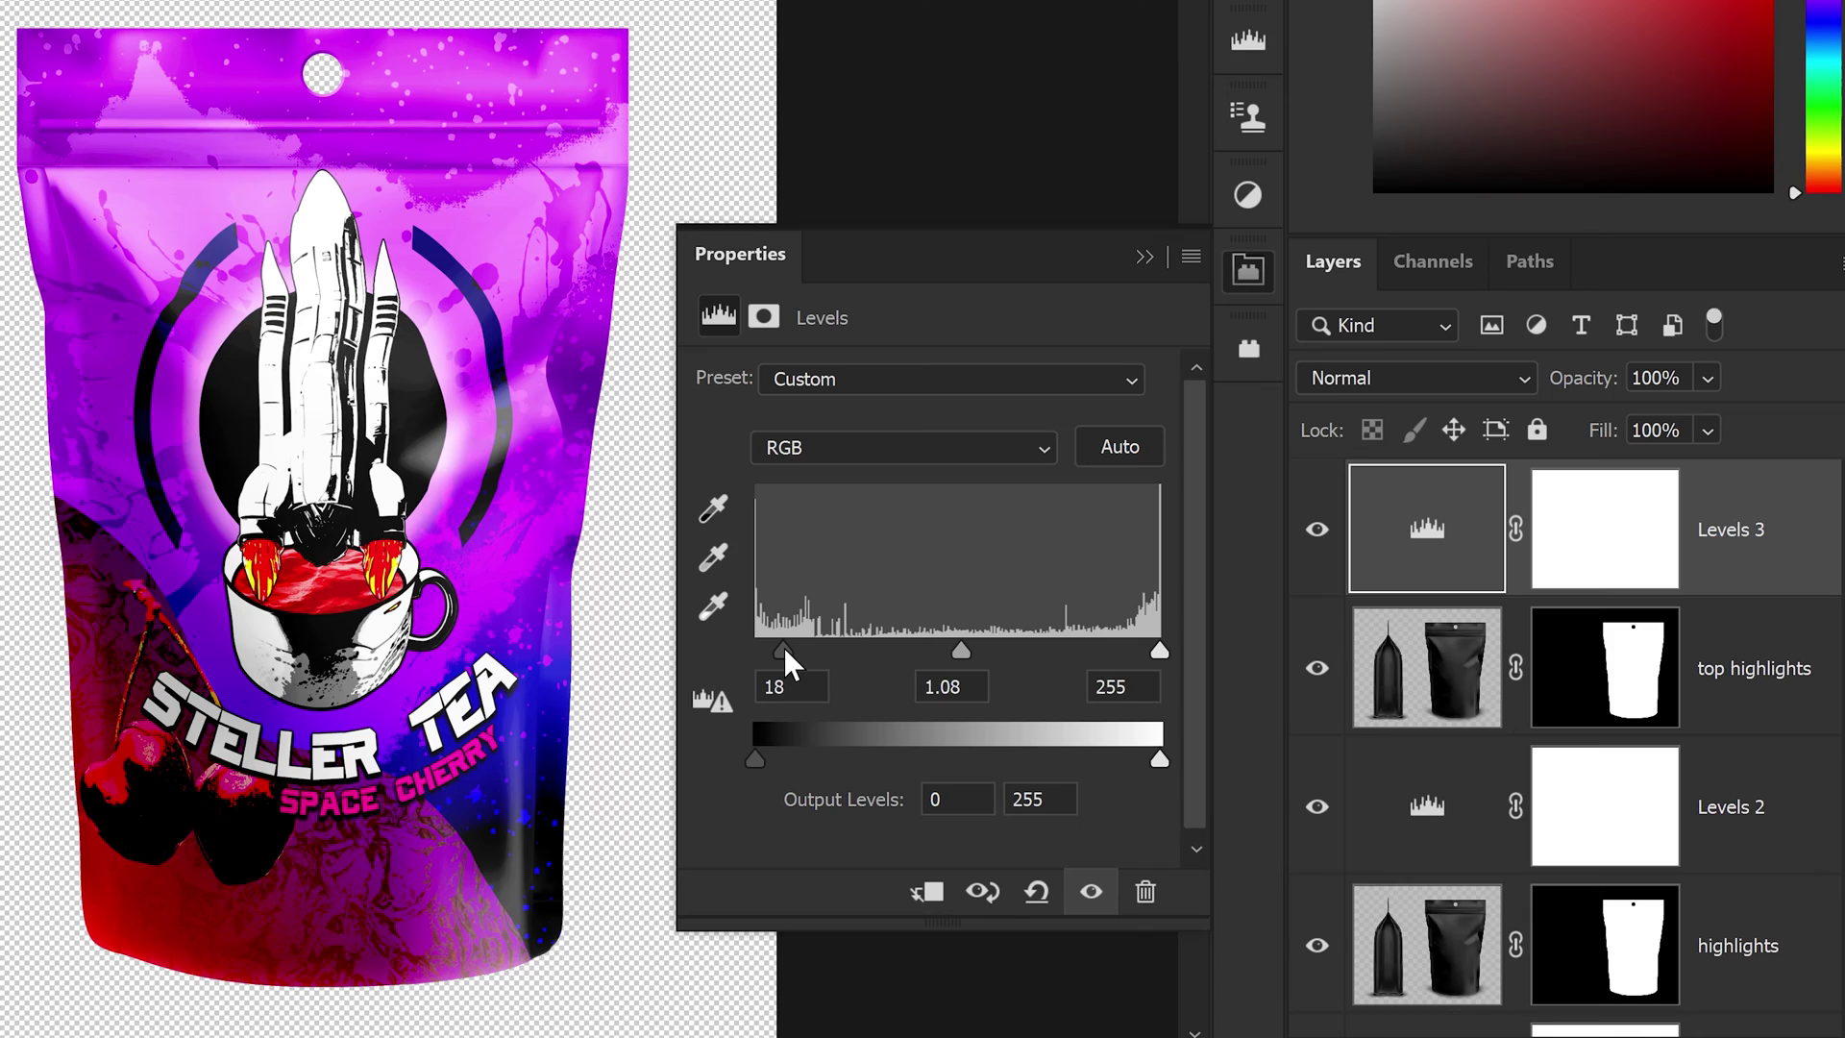
{"action": "left_click_drag", "start_coordinate": [783, 651], "coordinate": [791, 649]}
{"action": "left_click", "coordinate": [1142, 258]}
{"action": "scroll", "coordinate": [1526, 697], "scroll_direction": "down", "scroll_amount": 3}
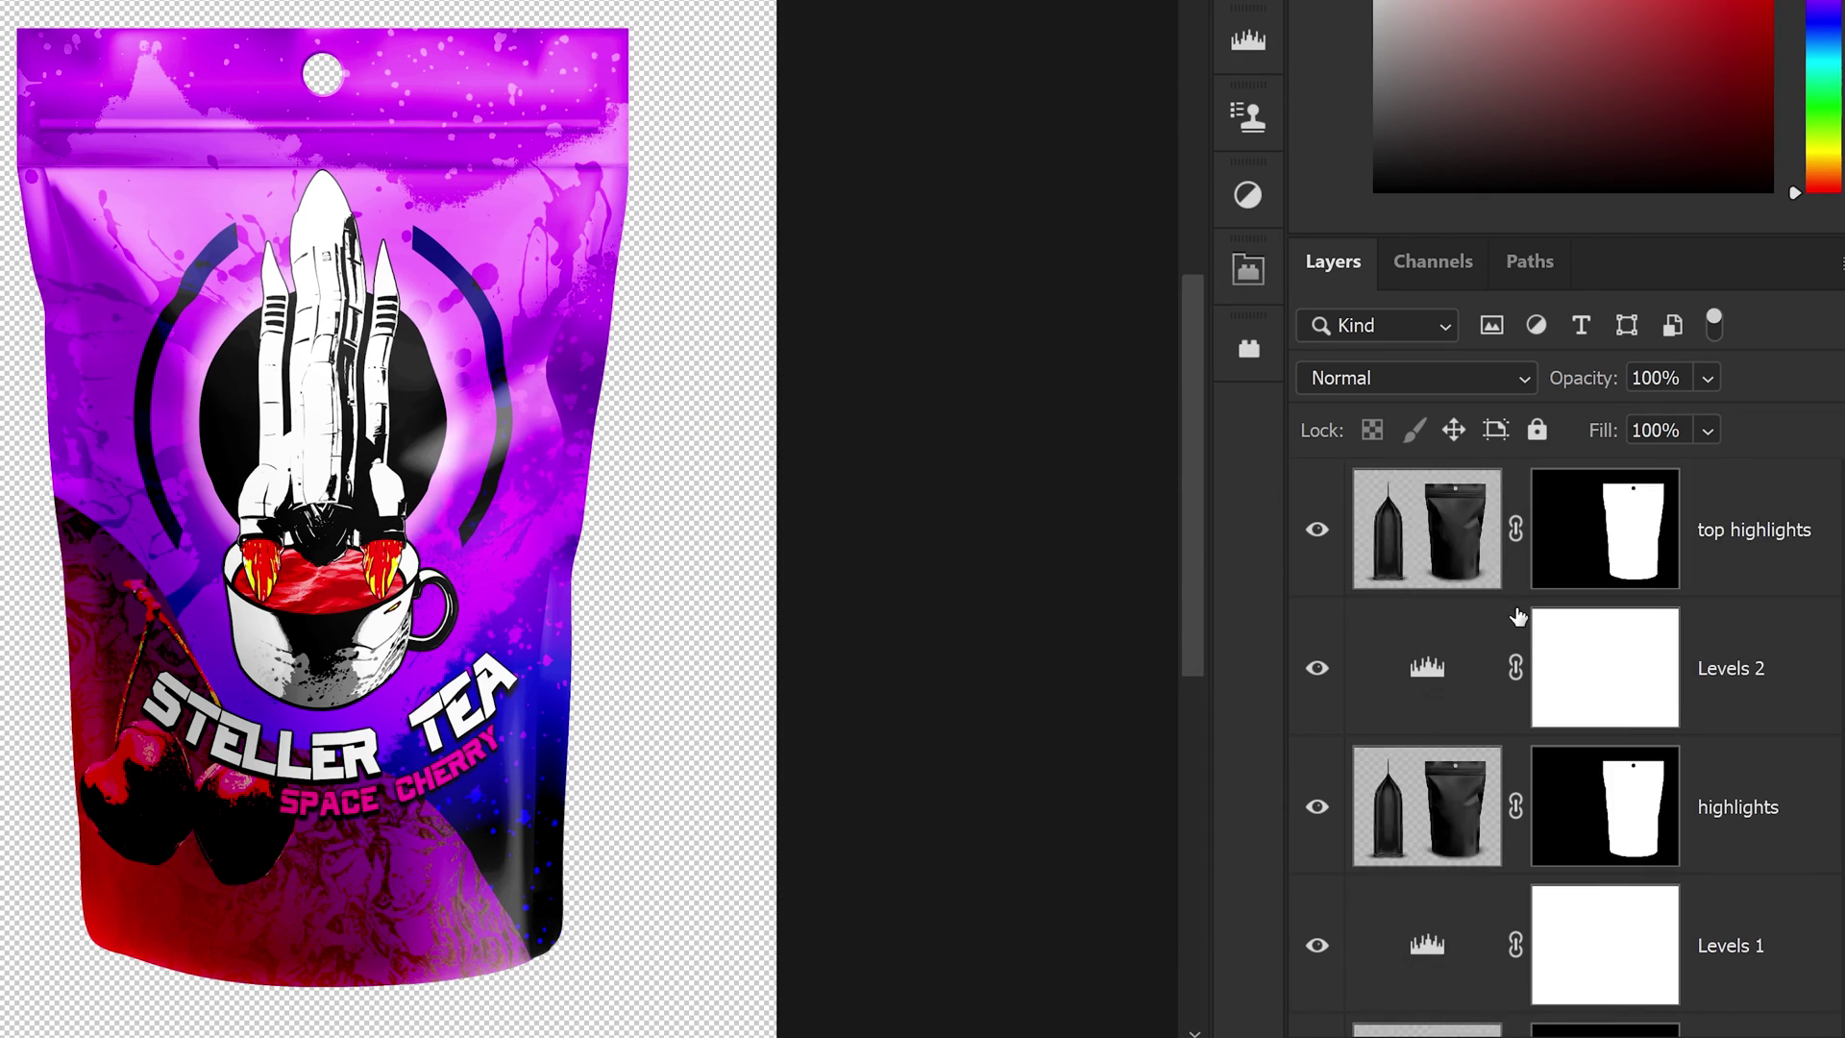
Set the Levels 1 layer's midtone input to 0.90 and its white input to 132.
{"action": "left_click", "coordinate": [1441, 810]}
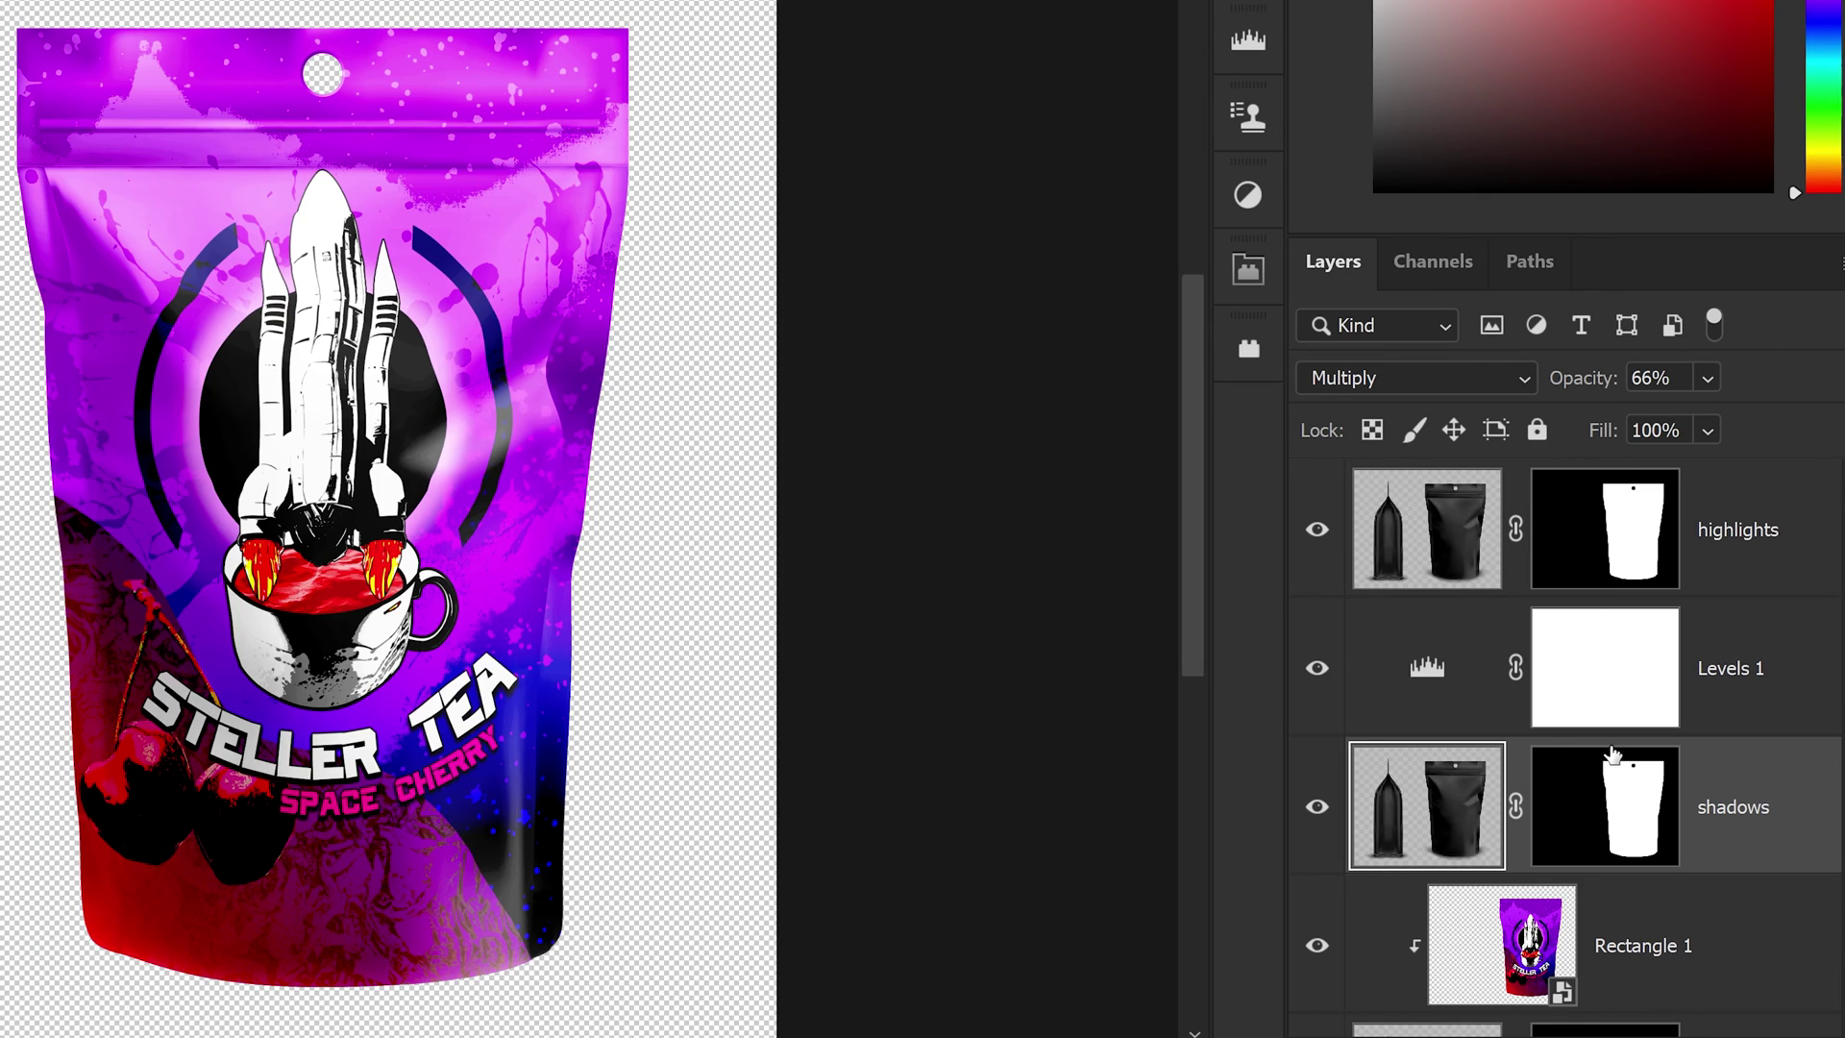
{"action": "double_click", "coordinate": [1426, 673]}
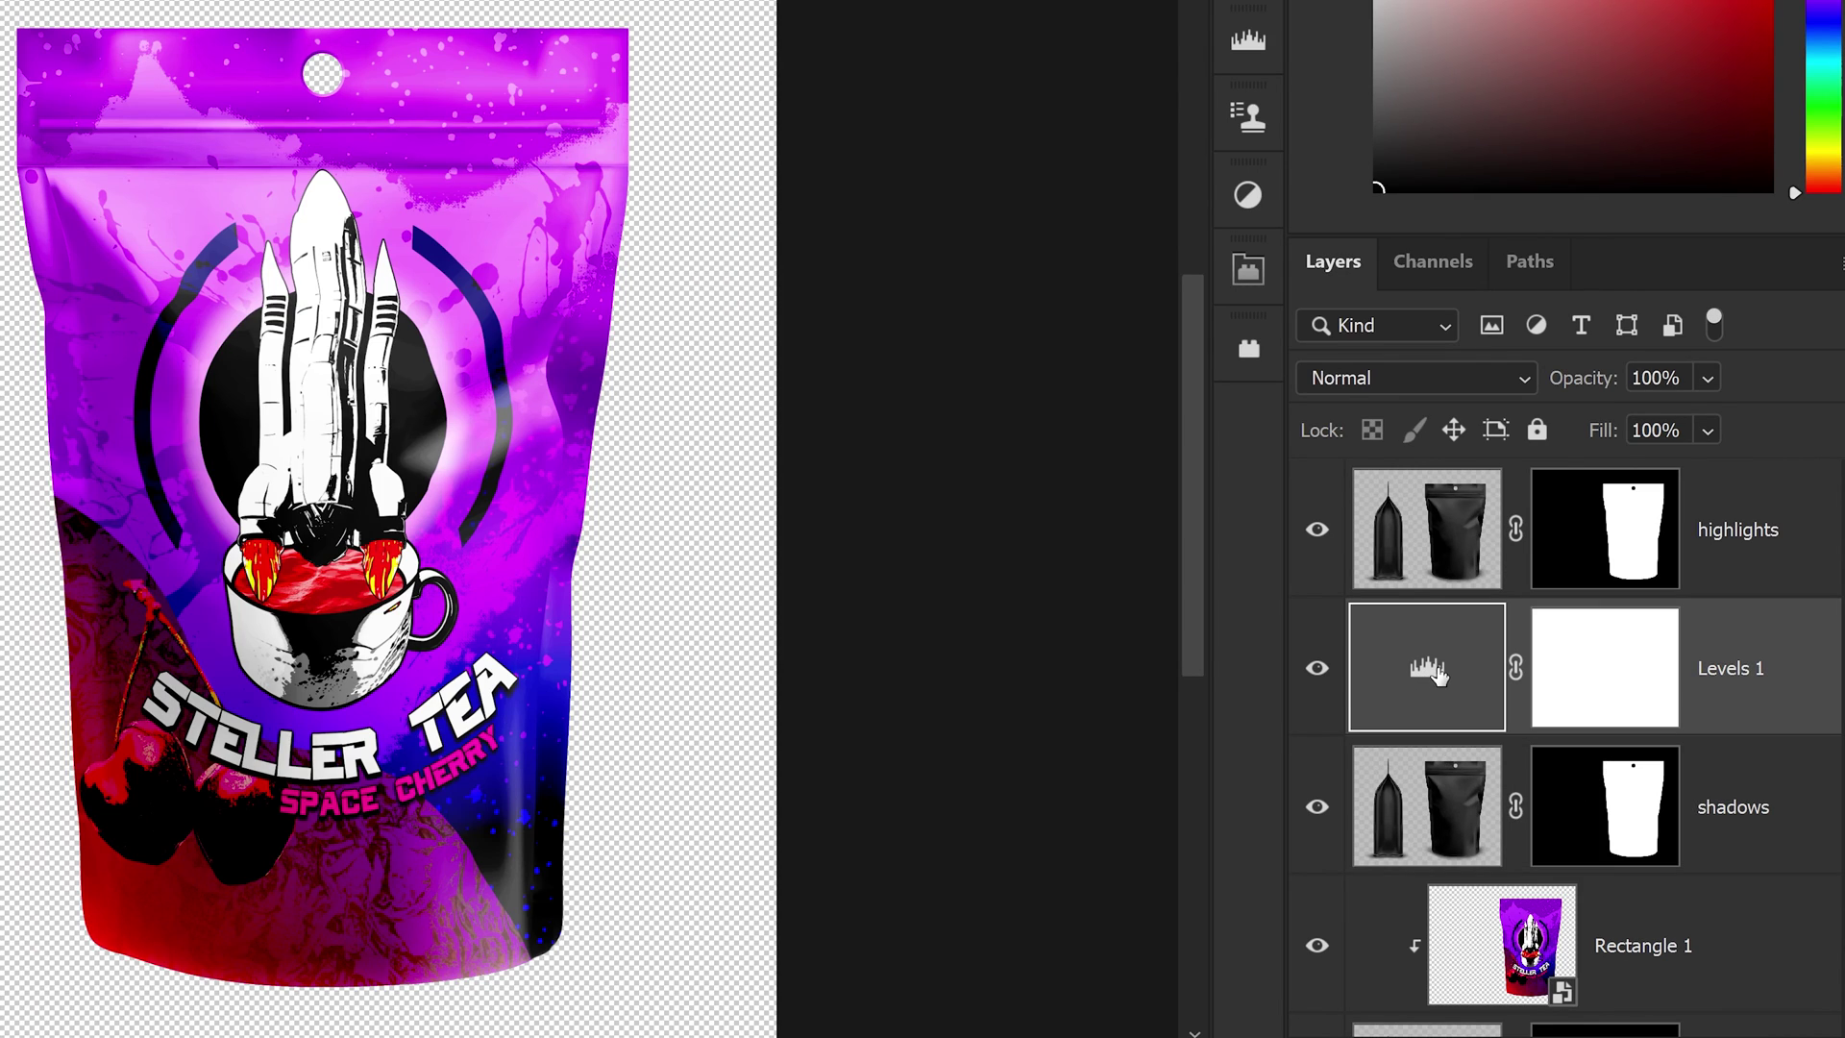
{"action": "left_click_drag", "start_coordinate": [976, 650], "coordinate": [867, 642]}
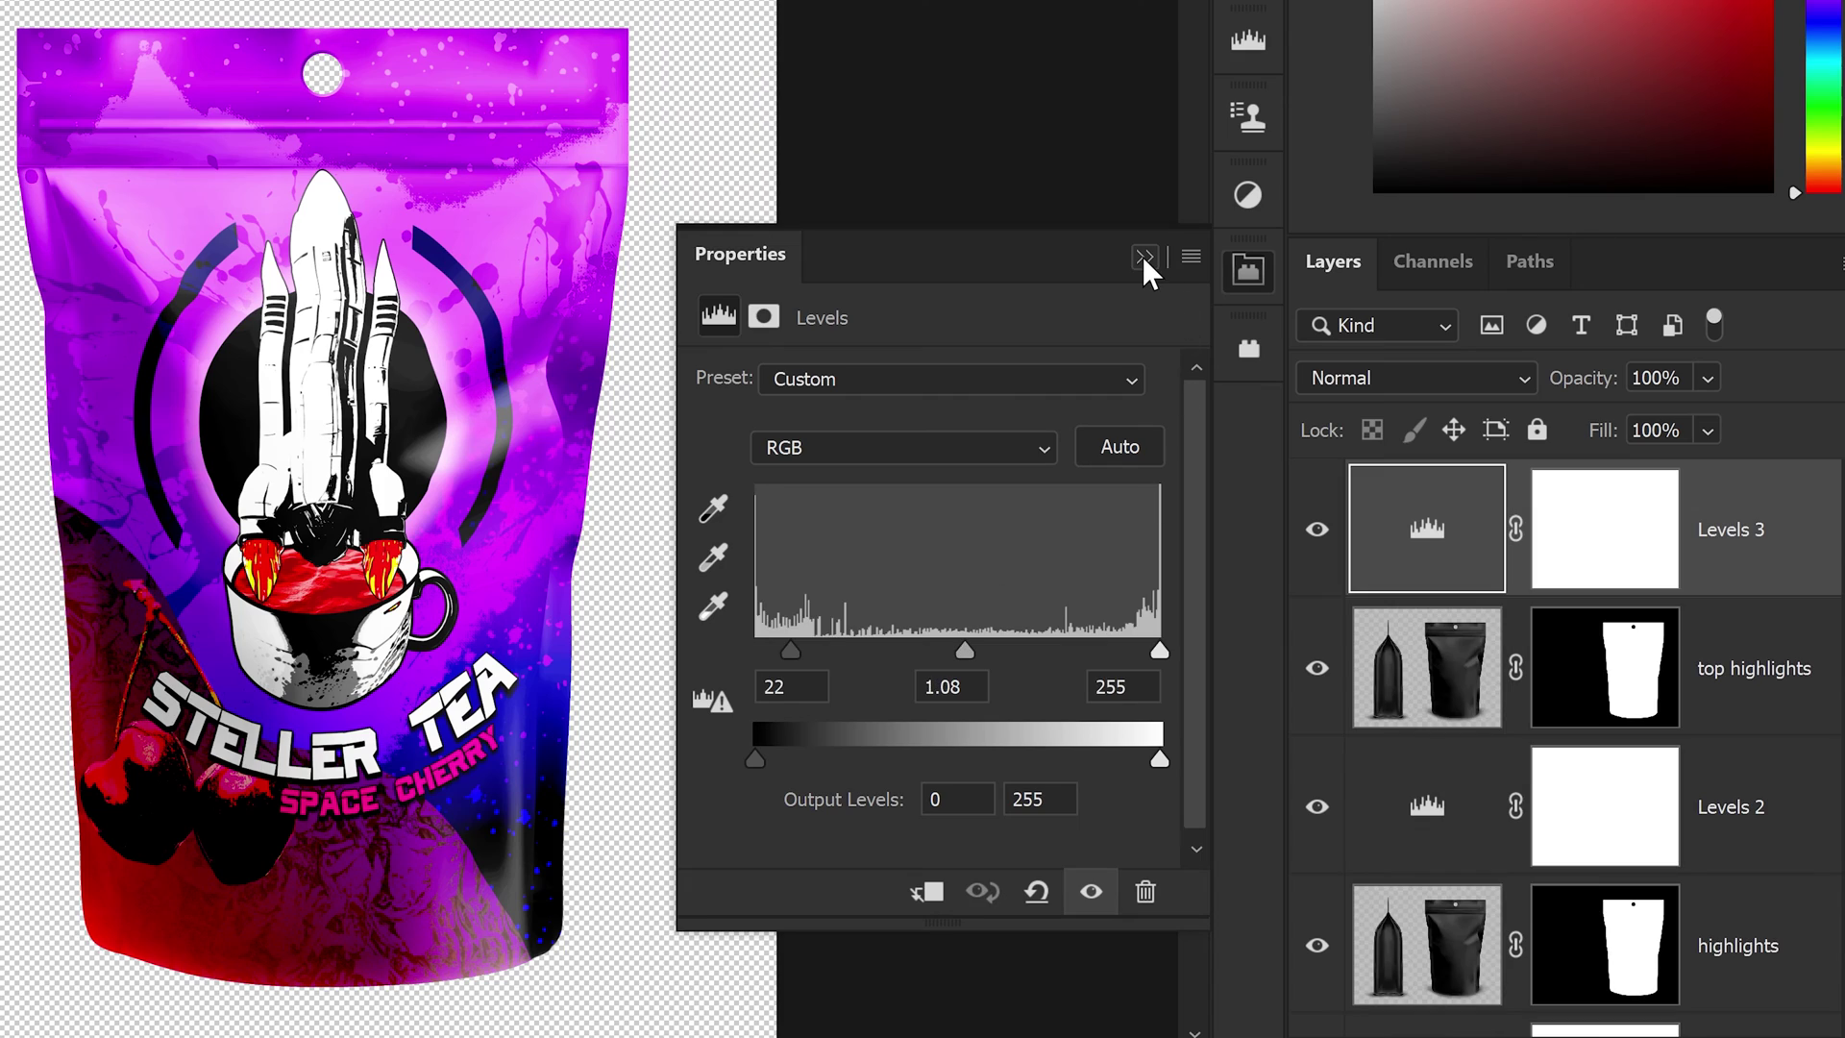
{"action": "left_click", "coordinate": [1143, 255]}
Reduce the opacity of the clipped Rectangle 1 design layer to 87%.
{"action": "scroll", "coordinate": [1772, 823], "scroll_direction": "down", "scroll_amount": 6}
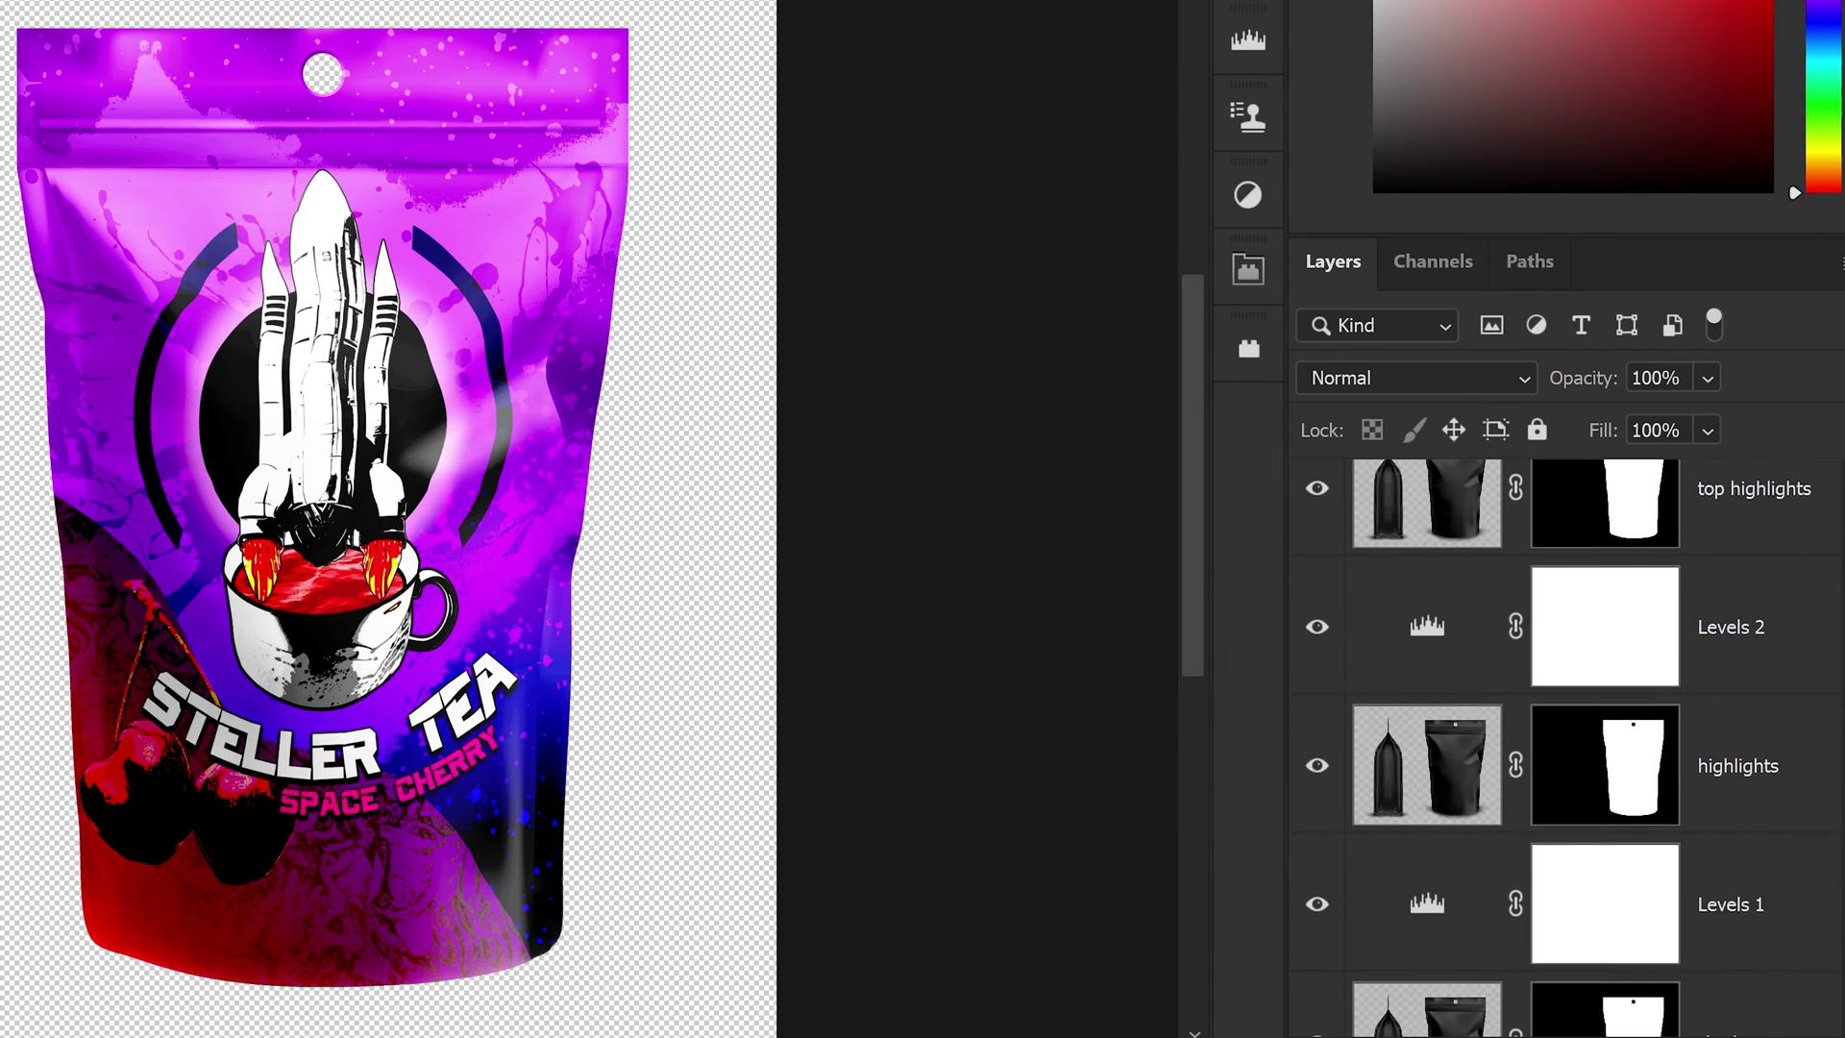
{"action": "left_click", "coordinate": [1624, 815]}
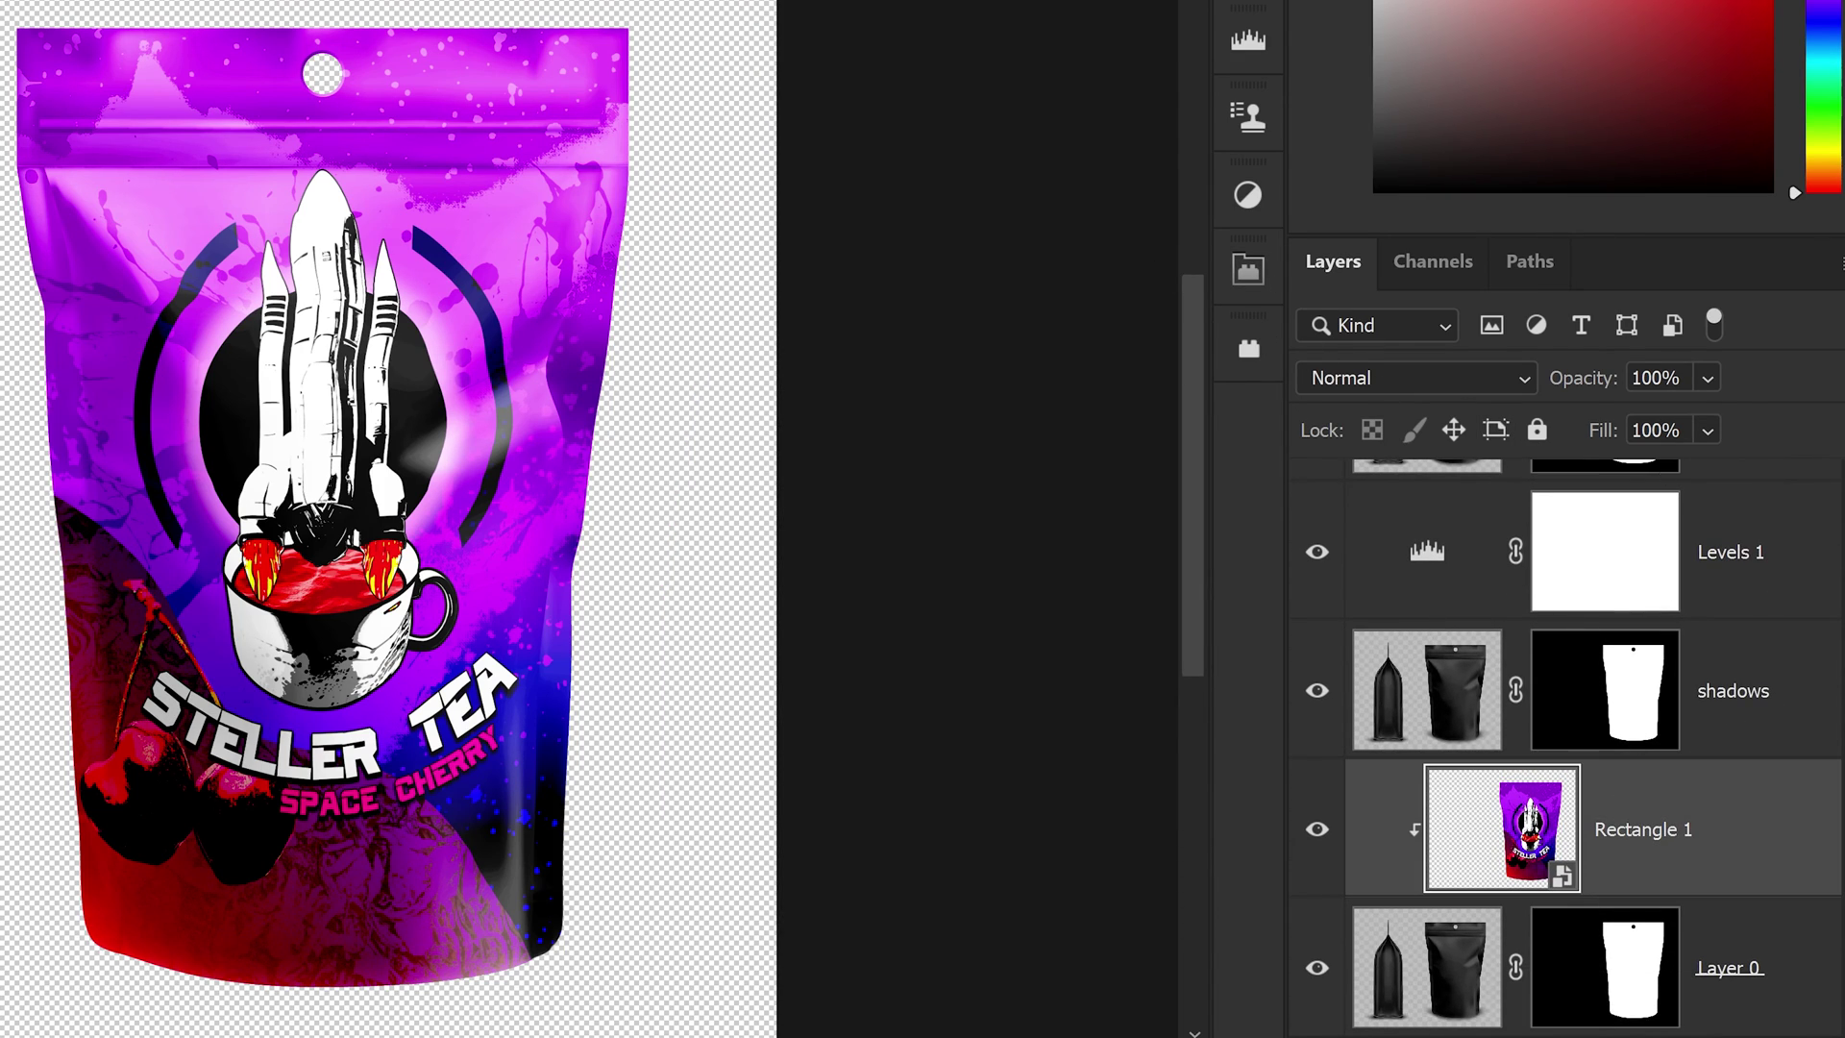
{"action": "left_click", "coordinate": [1707, 378]}
{"action": "left_click_drag", "start_coordinate": [1826, 428], "coordinate": [1813, 428]}
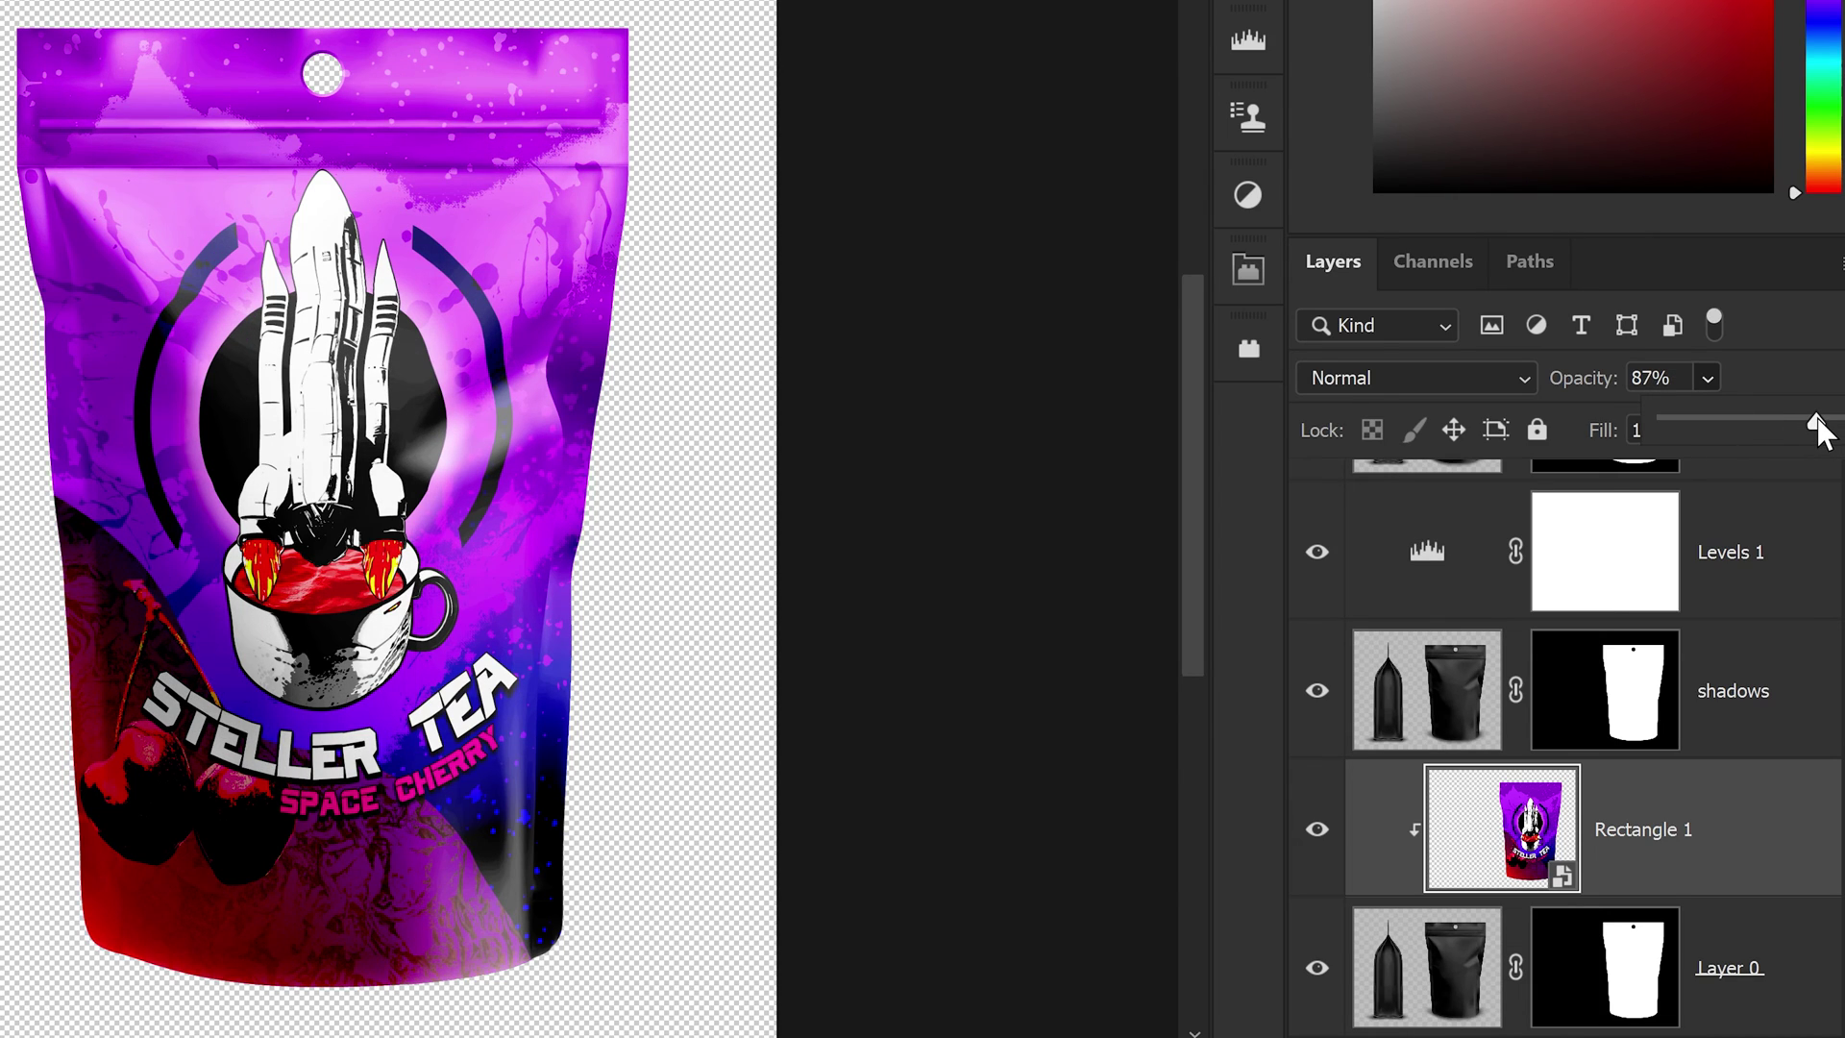
Refine the Levels 1 layer above shadows with midtone input 0.84, white input 123 and white output 184.
{"action": "left_click", "coordinate": [1771, 708]}
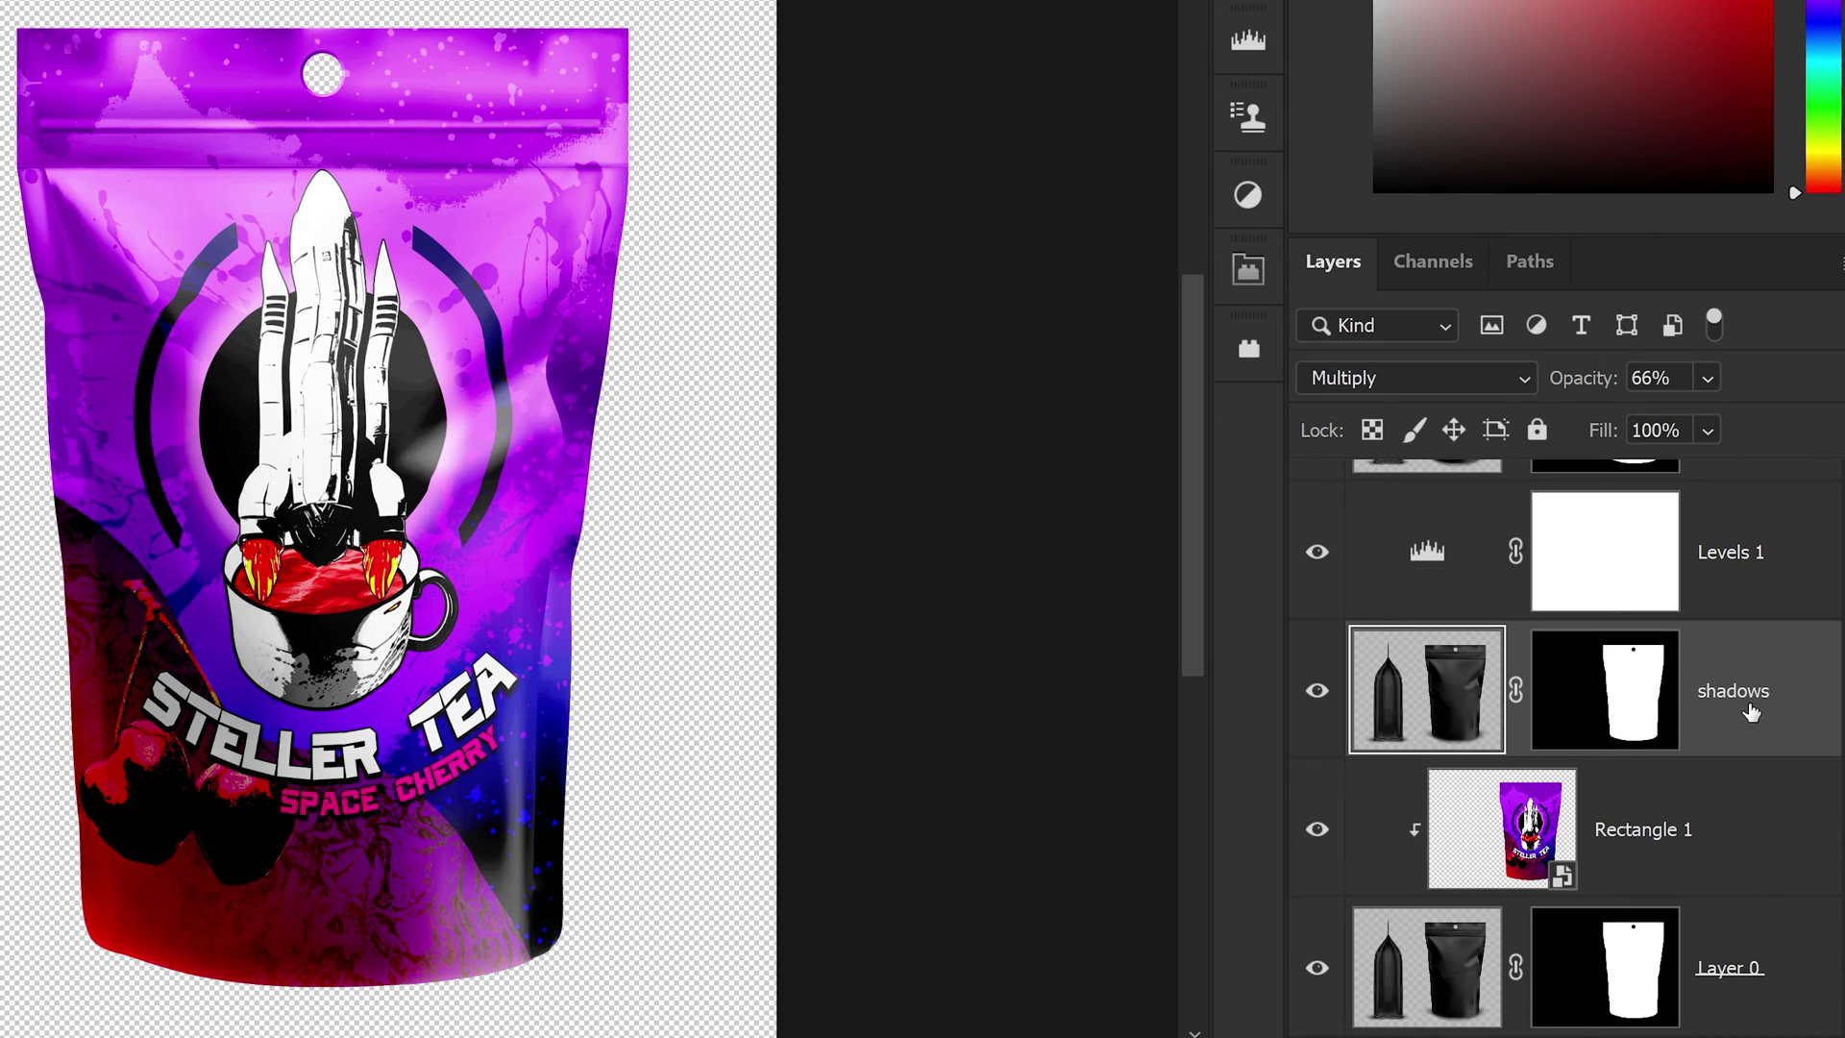
{"action": "double_click", "coordinate": [1429, 554]}
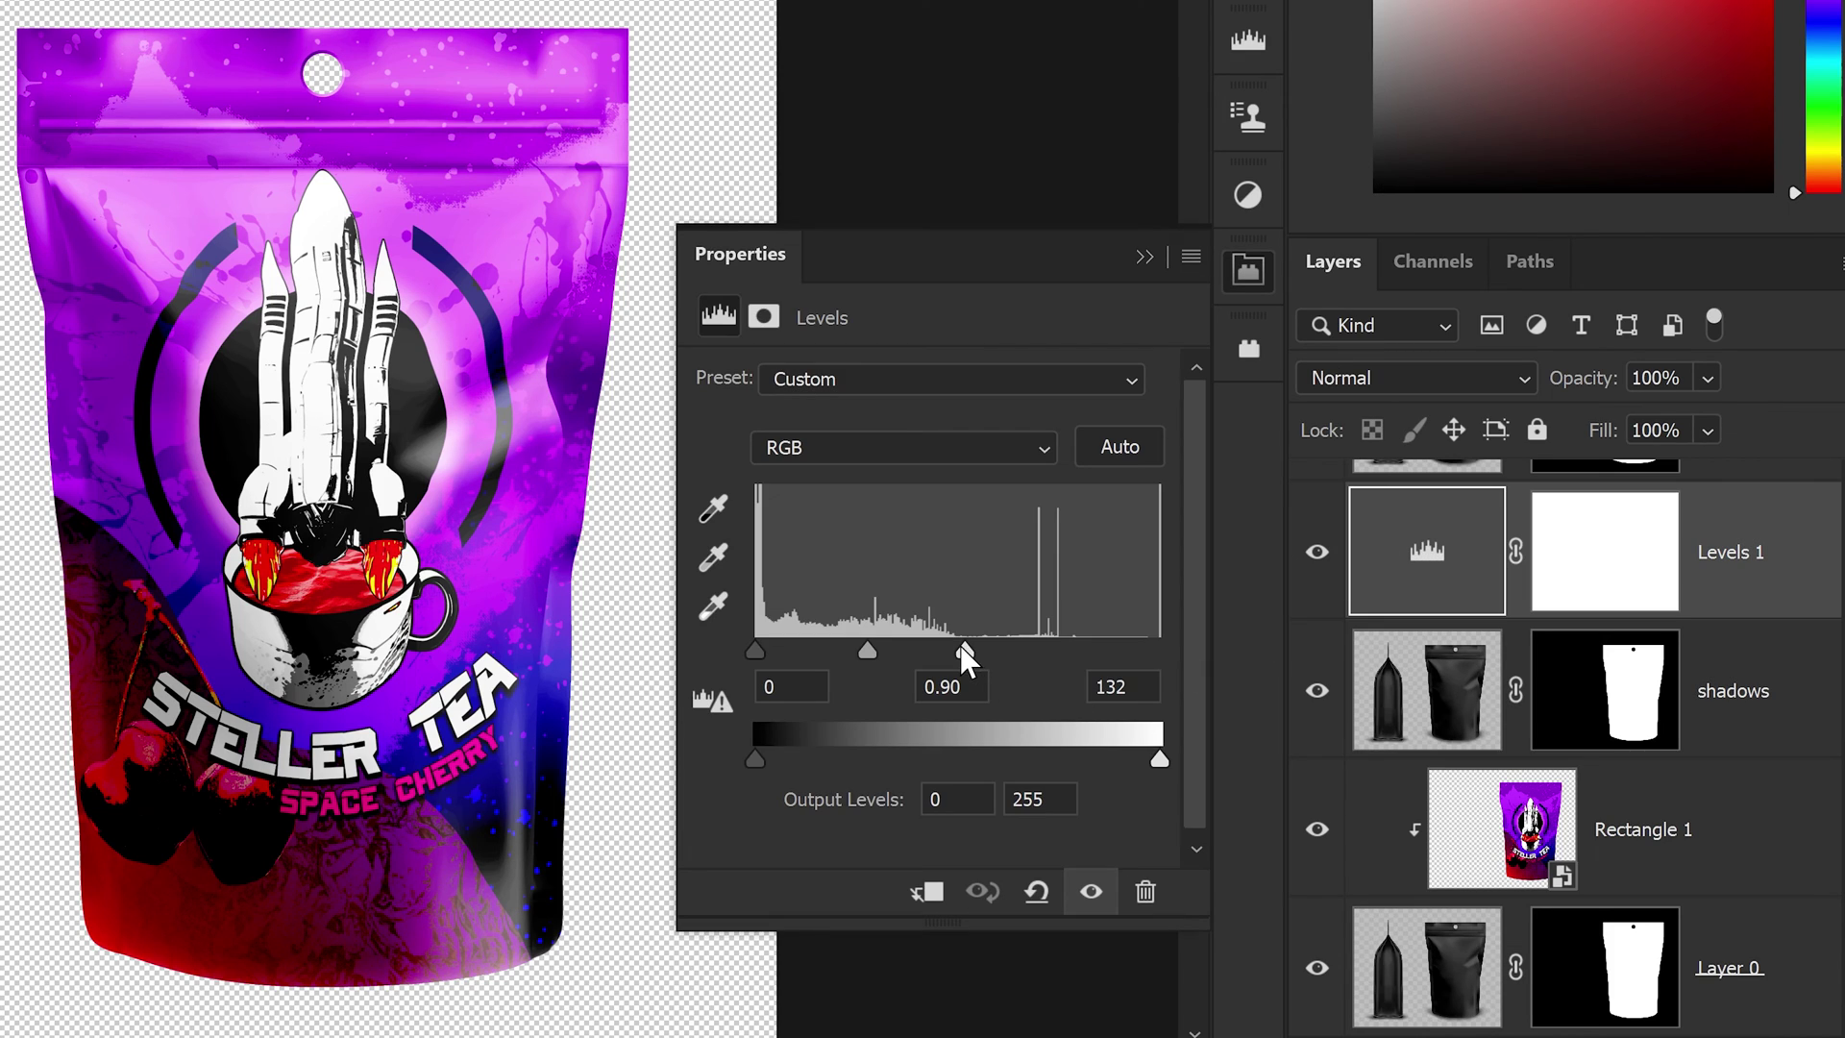
{"action": "left_click_drag", "start_coordinate": [965, 656], "coordinate": [863, 650]}
{"action": "left_click_drag", "start_coordinate": [1160, 760], "coordinate": [1047, 761]}
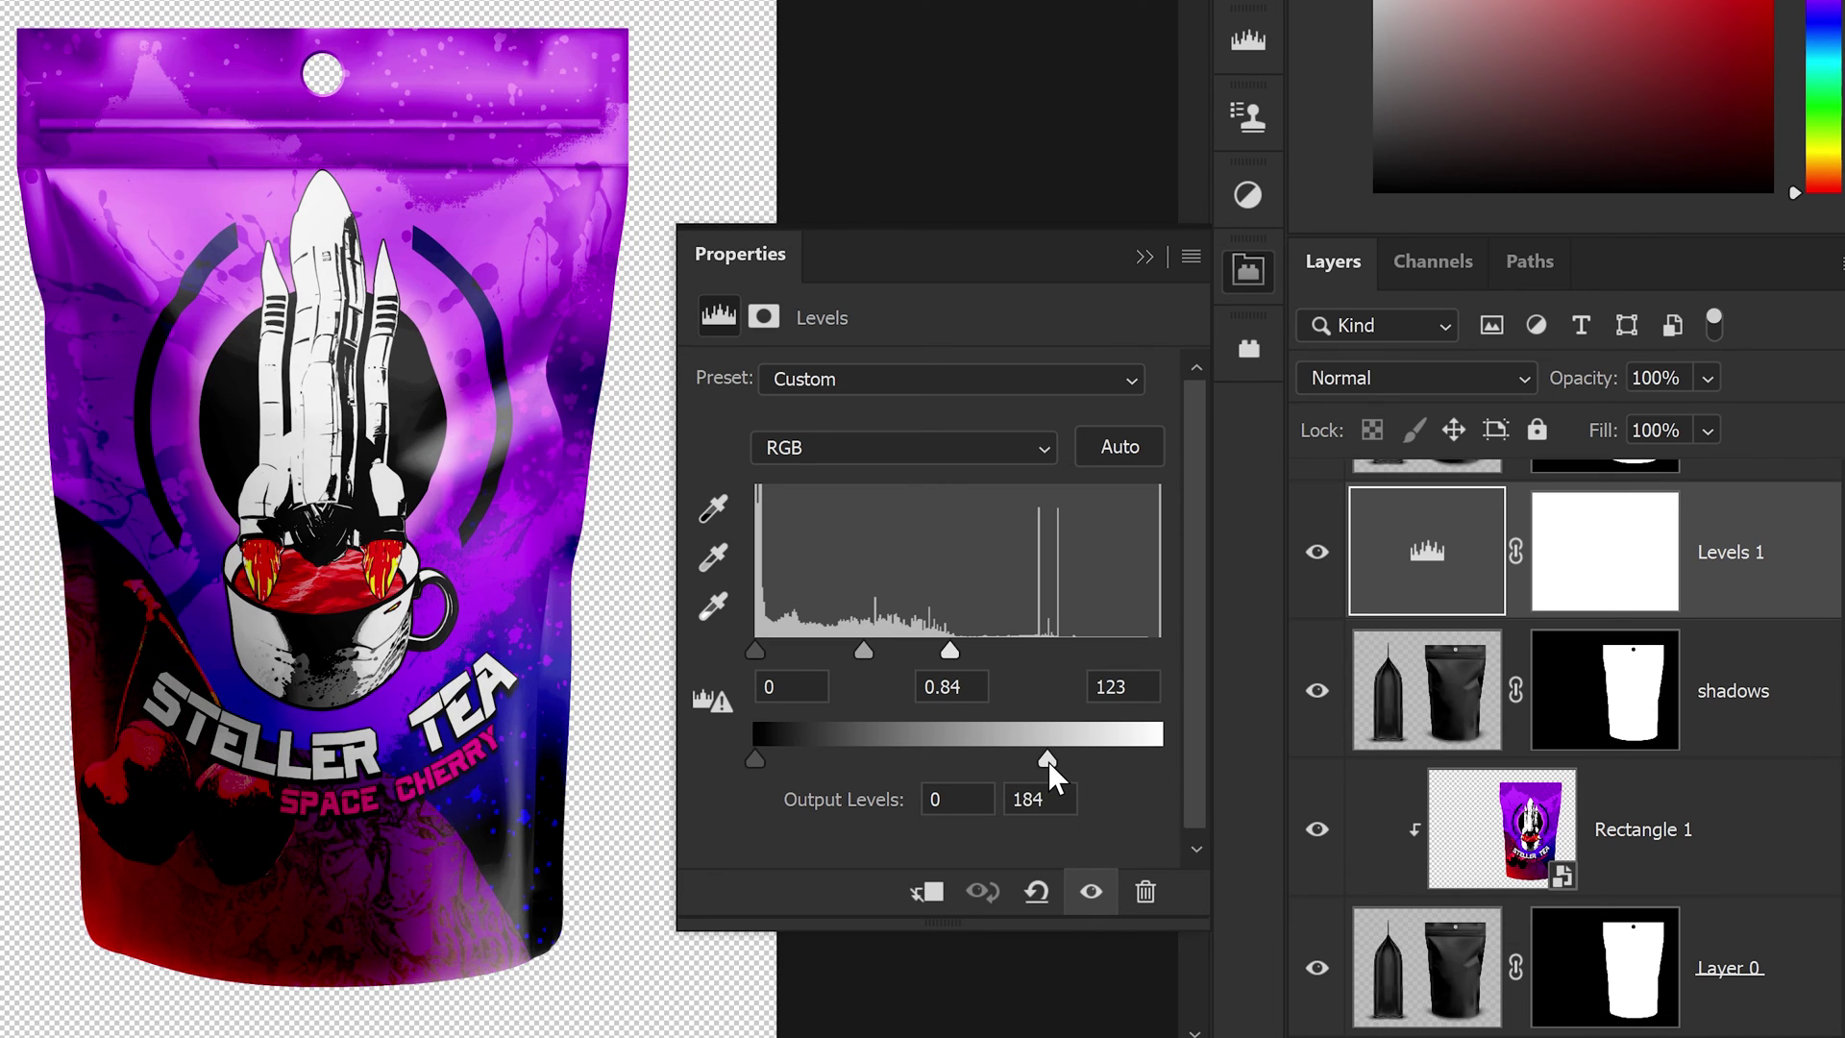
{"action": "left_click", "coordinate": [1144, 257]}
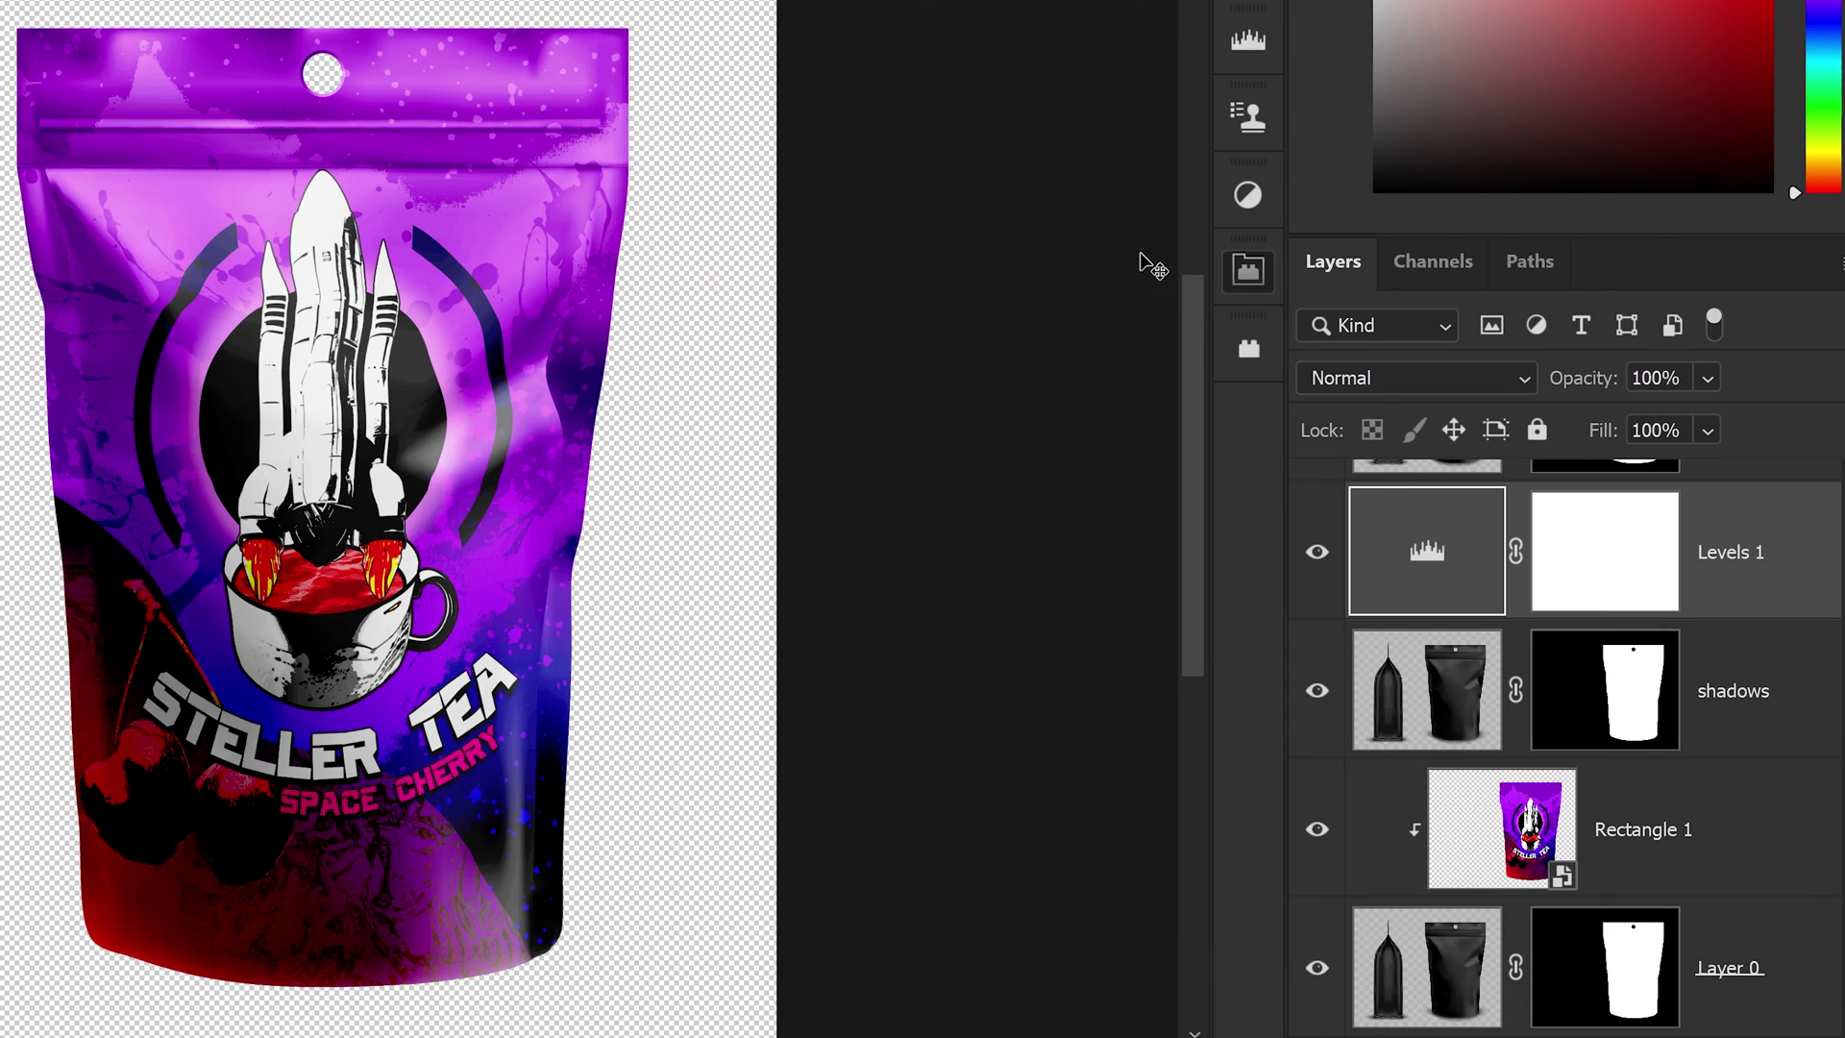
Readjust the Levels 2 layer above highlights, setting the midtone input to 1.85 and the white input to 237.
{"action": "scroll", "coordinate": [1470, 654], "scroll_direction": "up", "scroll_amount": 3}
{"action": "left_click", "coordinate": [1427, 690]}
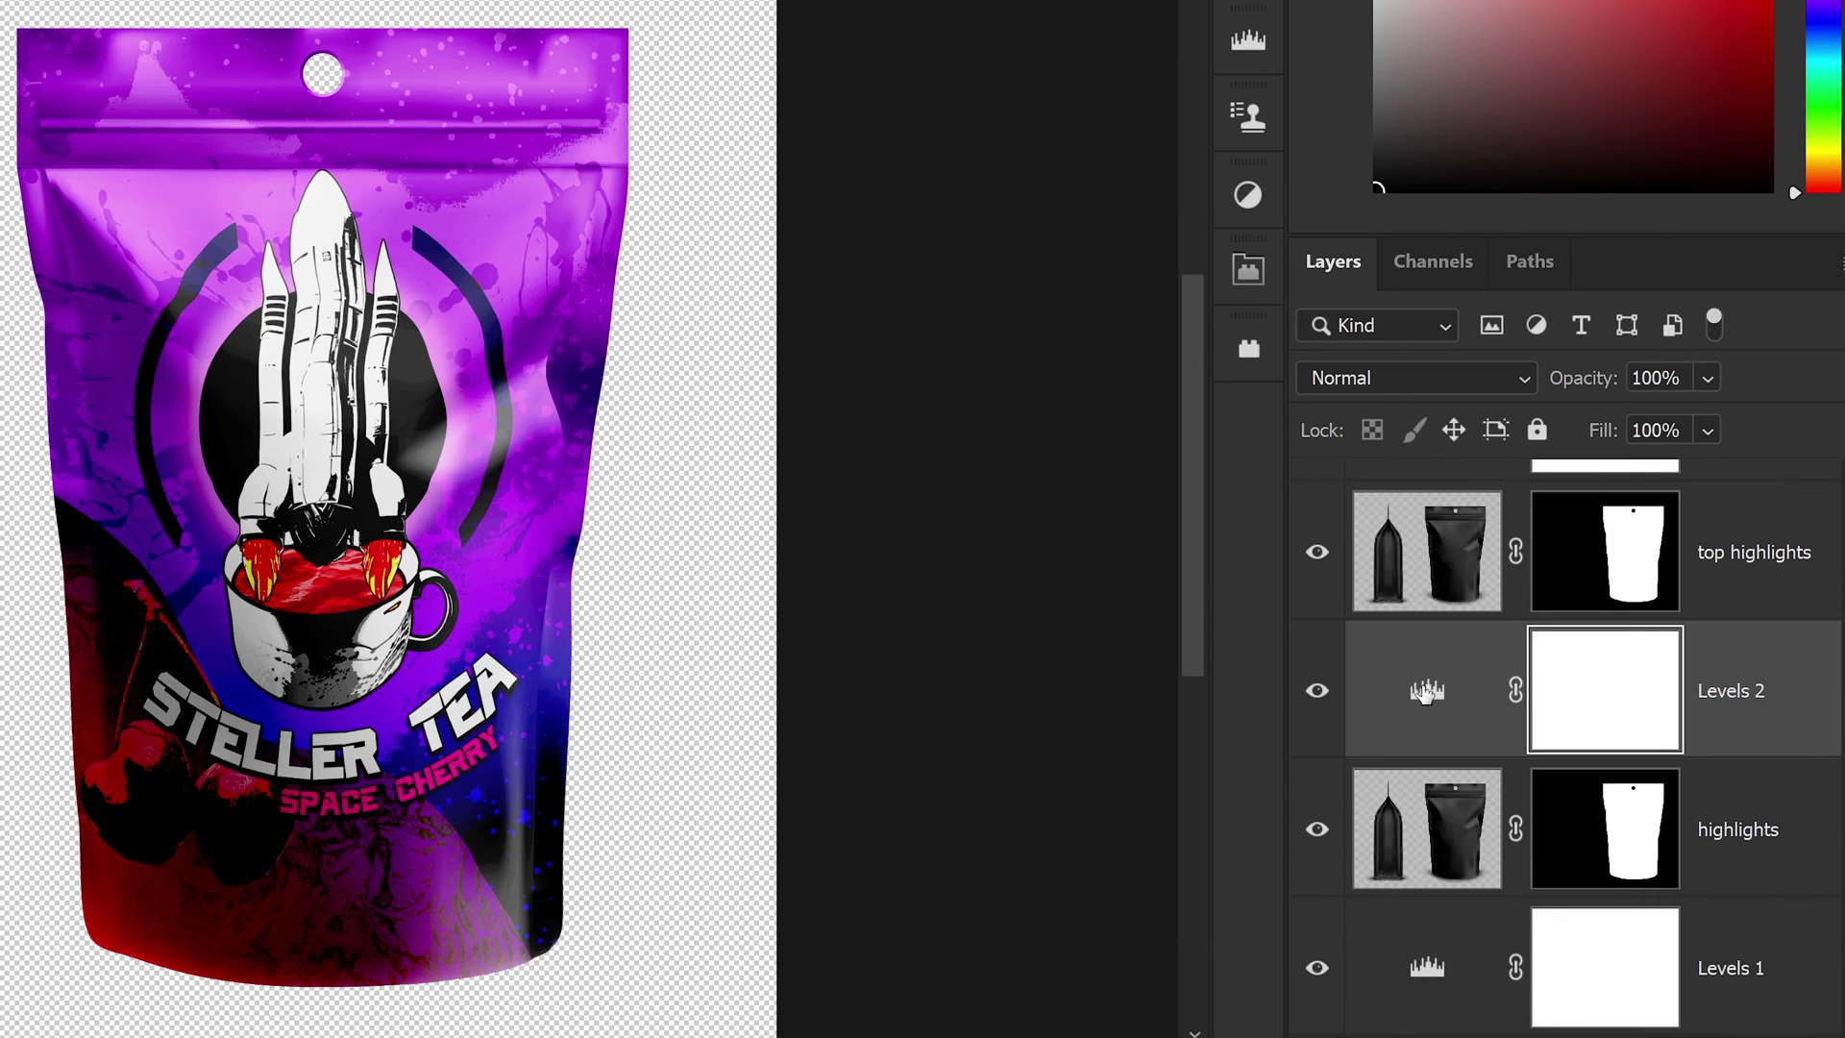
{"action": "double_click", "coordinate": [1427, 690]}
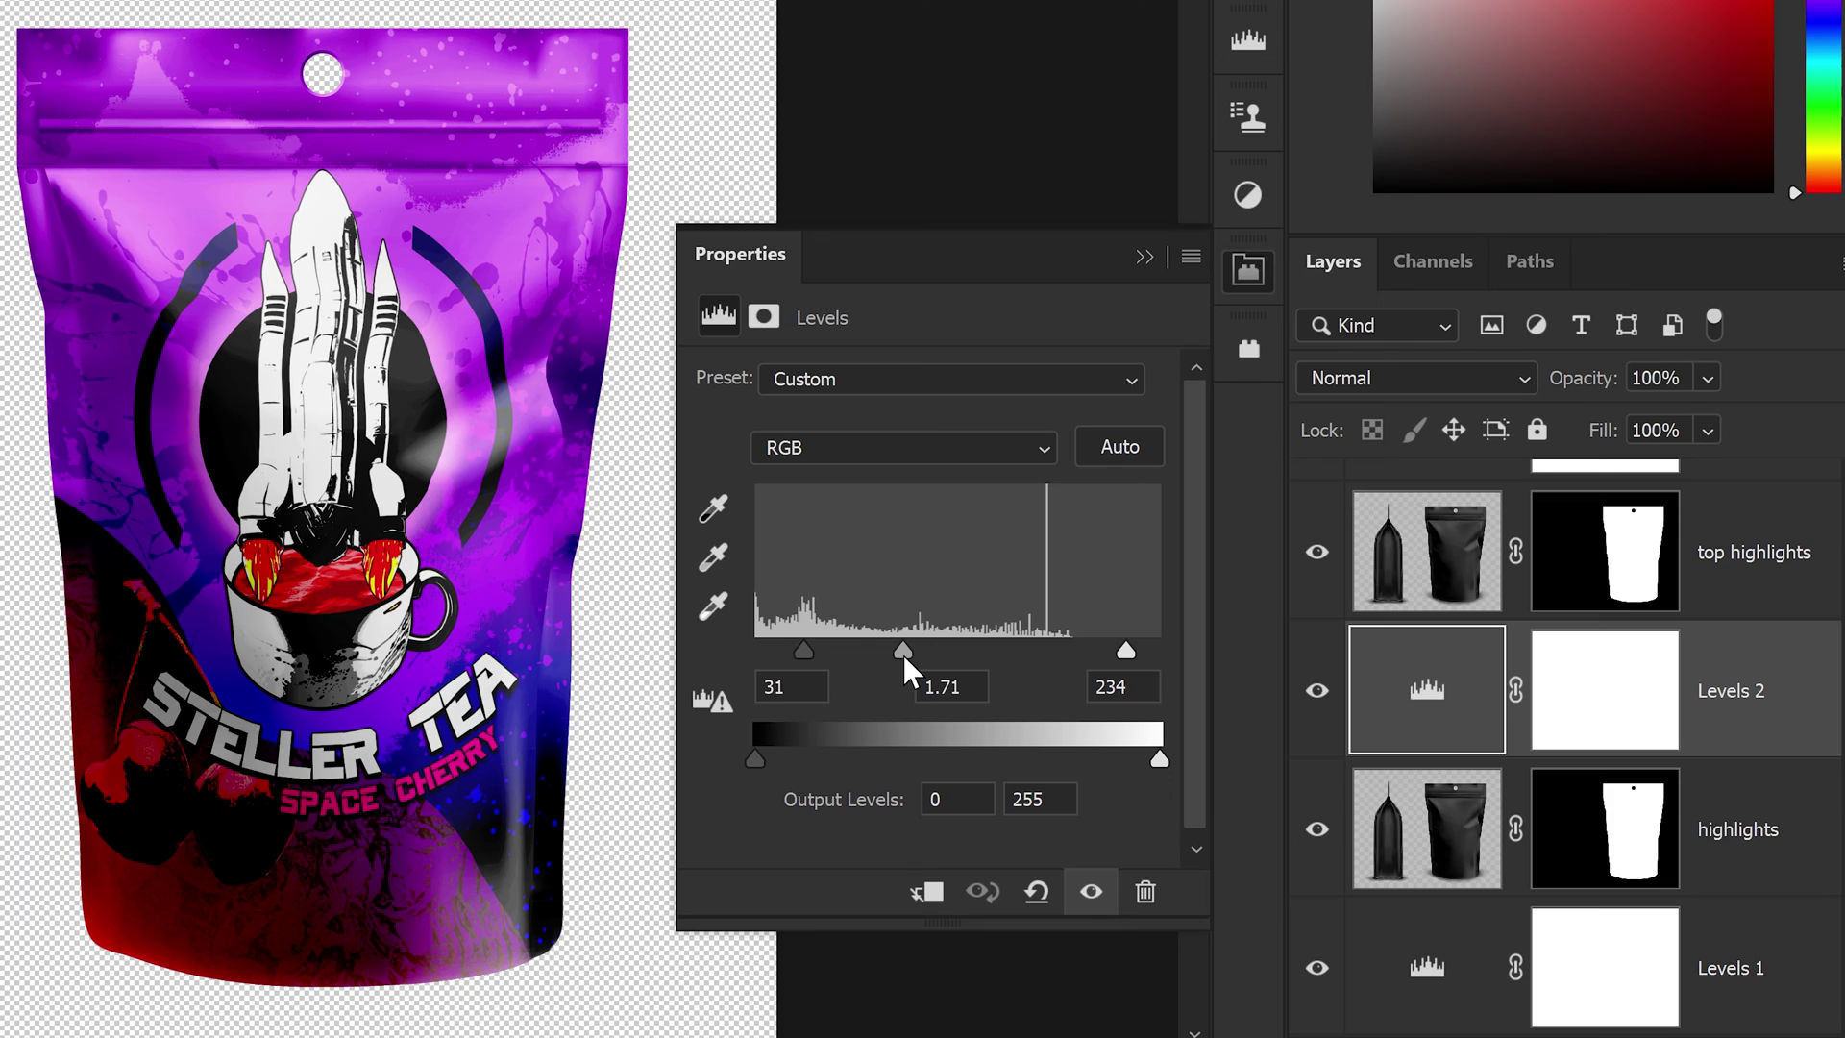
{"action": "left_click_drag", "start_coordinate": [904, 655], "coordinate": [888, 651]}
{"action": "mouse_move", "coordinate": [1126, 651]}
{"action": "left_mouse_down"}
{"action": "mouse_move", "coordinate": [1073, 654]}
{"action": "mouse_move", "coordinate": [1132, 653]}
{"action": "left_mouse_up"}
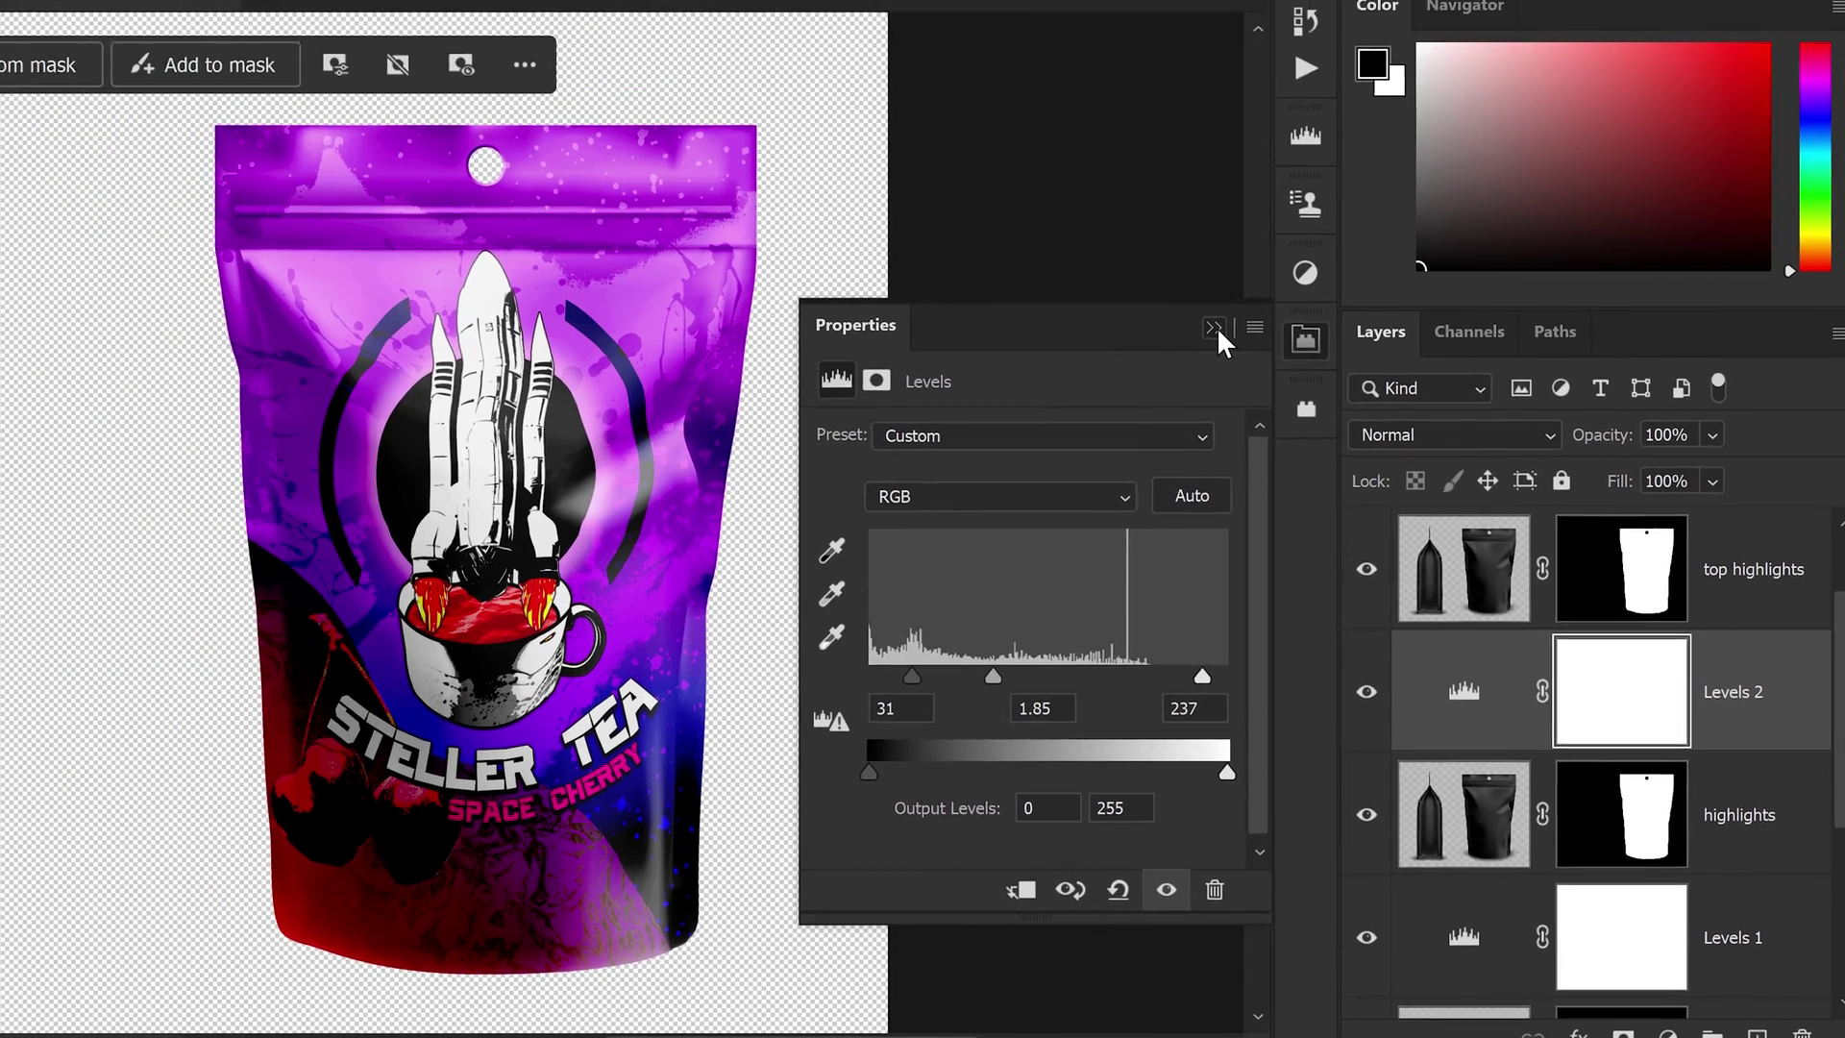
{"action": "left_click", "coordinate": [1143, 256]}
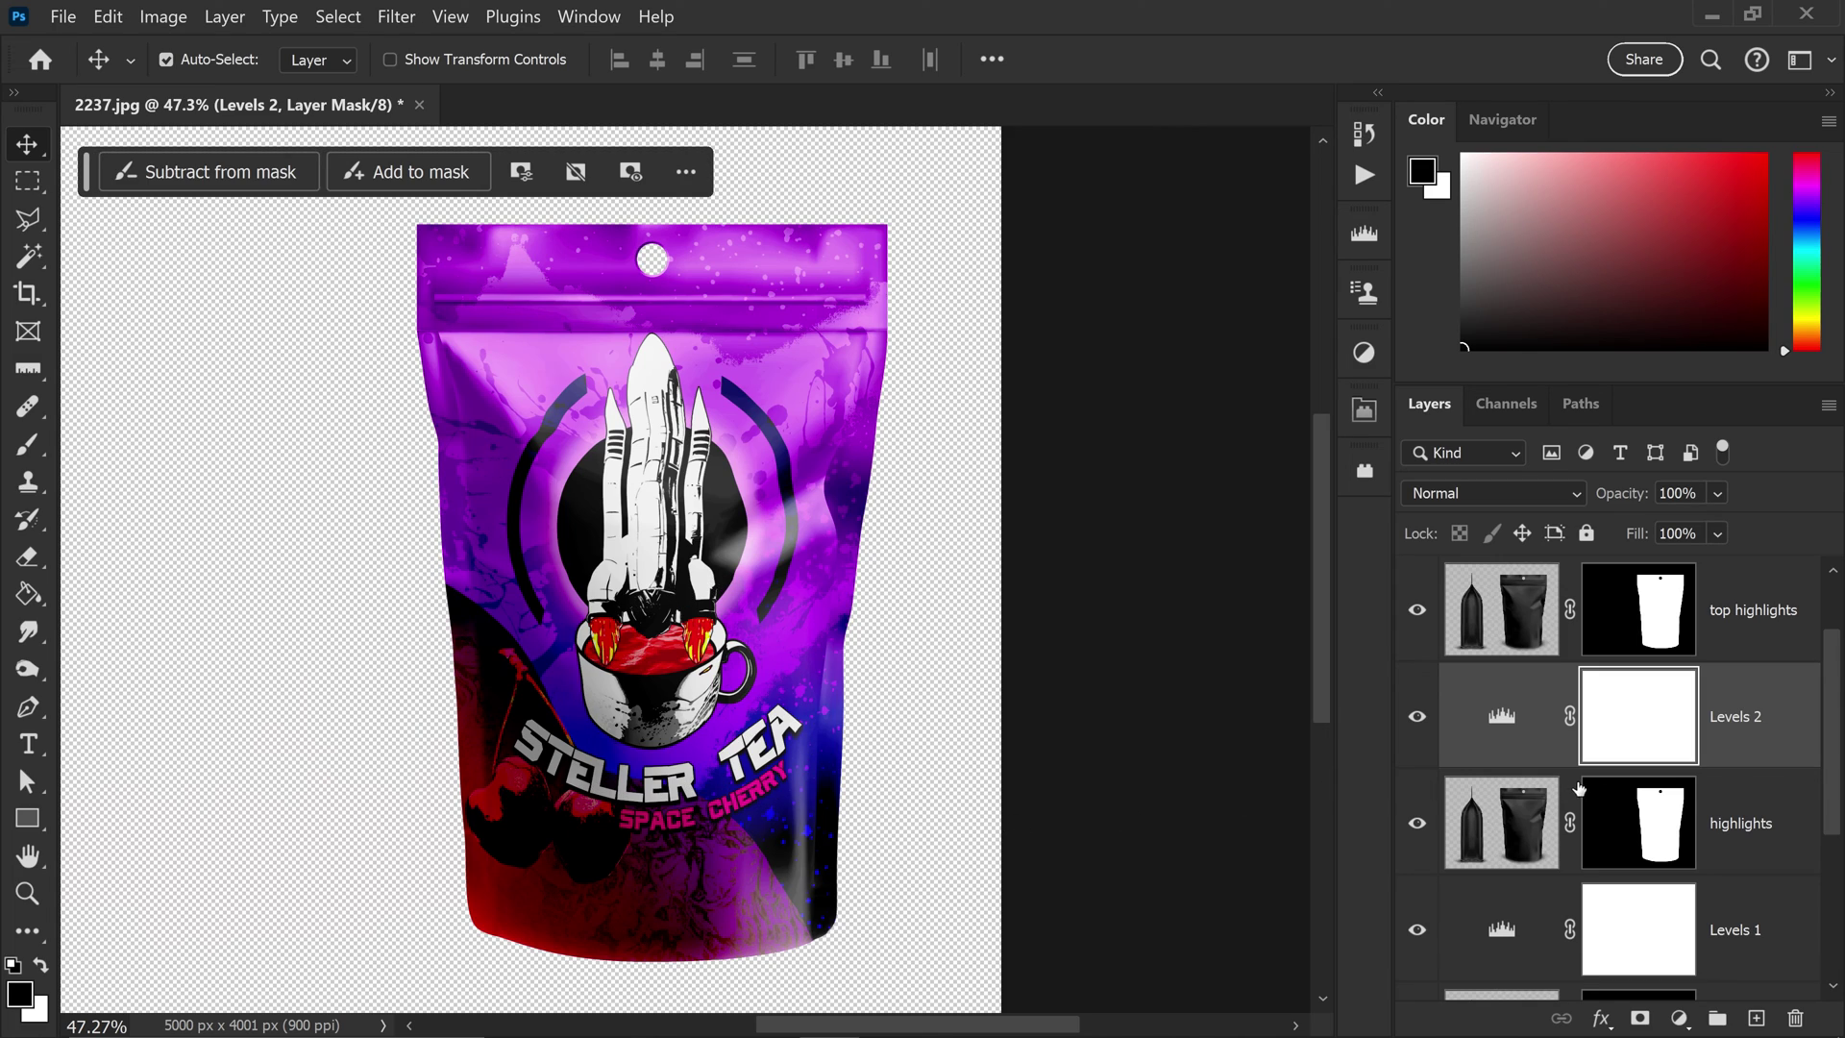
Select the shadows layer's mask and load it as a selection around the bag.
{"action": "scroll", "coordinate": [1579, 788], "scroll_direction": "down", "scroll_amount": 2}
{"action": "left_click", "coordinate": [1650, 820]}
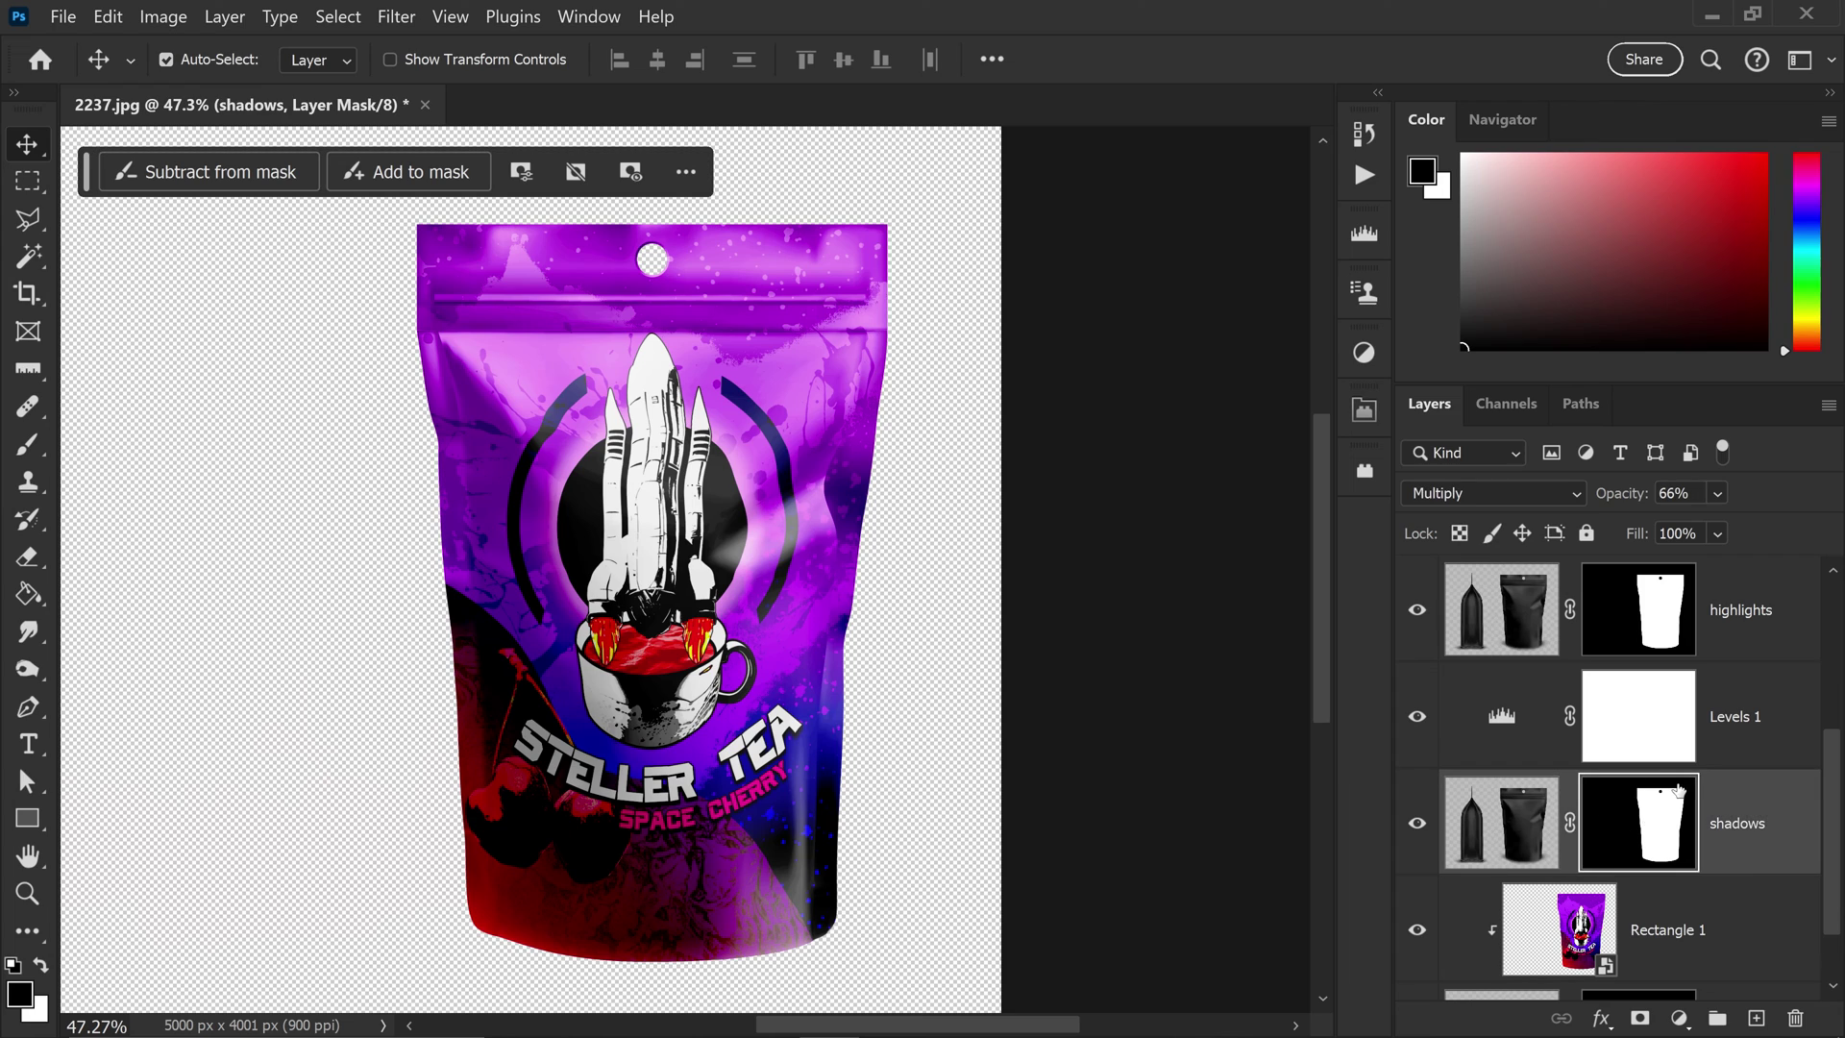
{"action": "key", "text": "ctrl"}
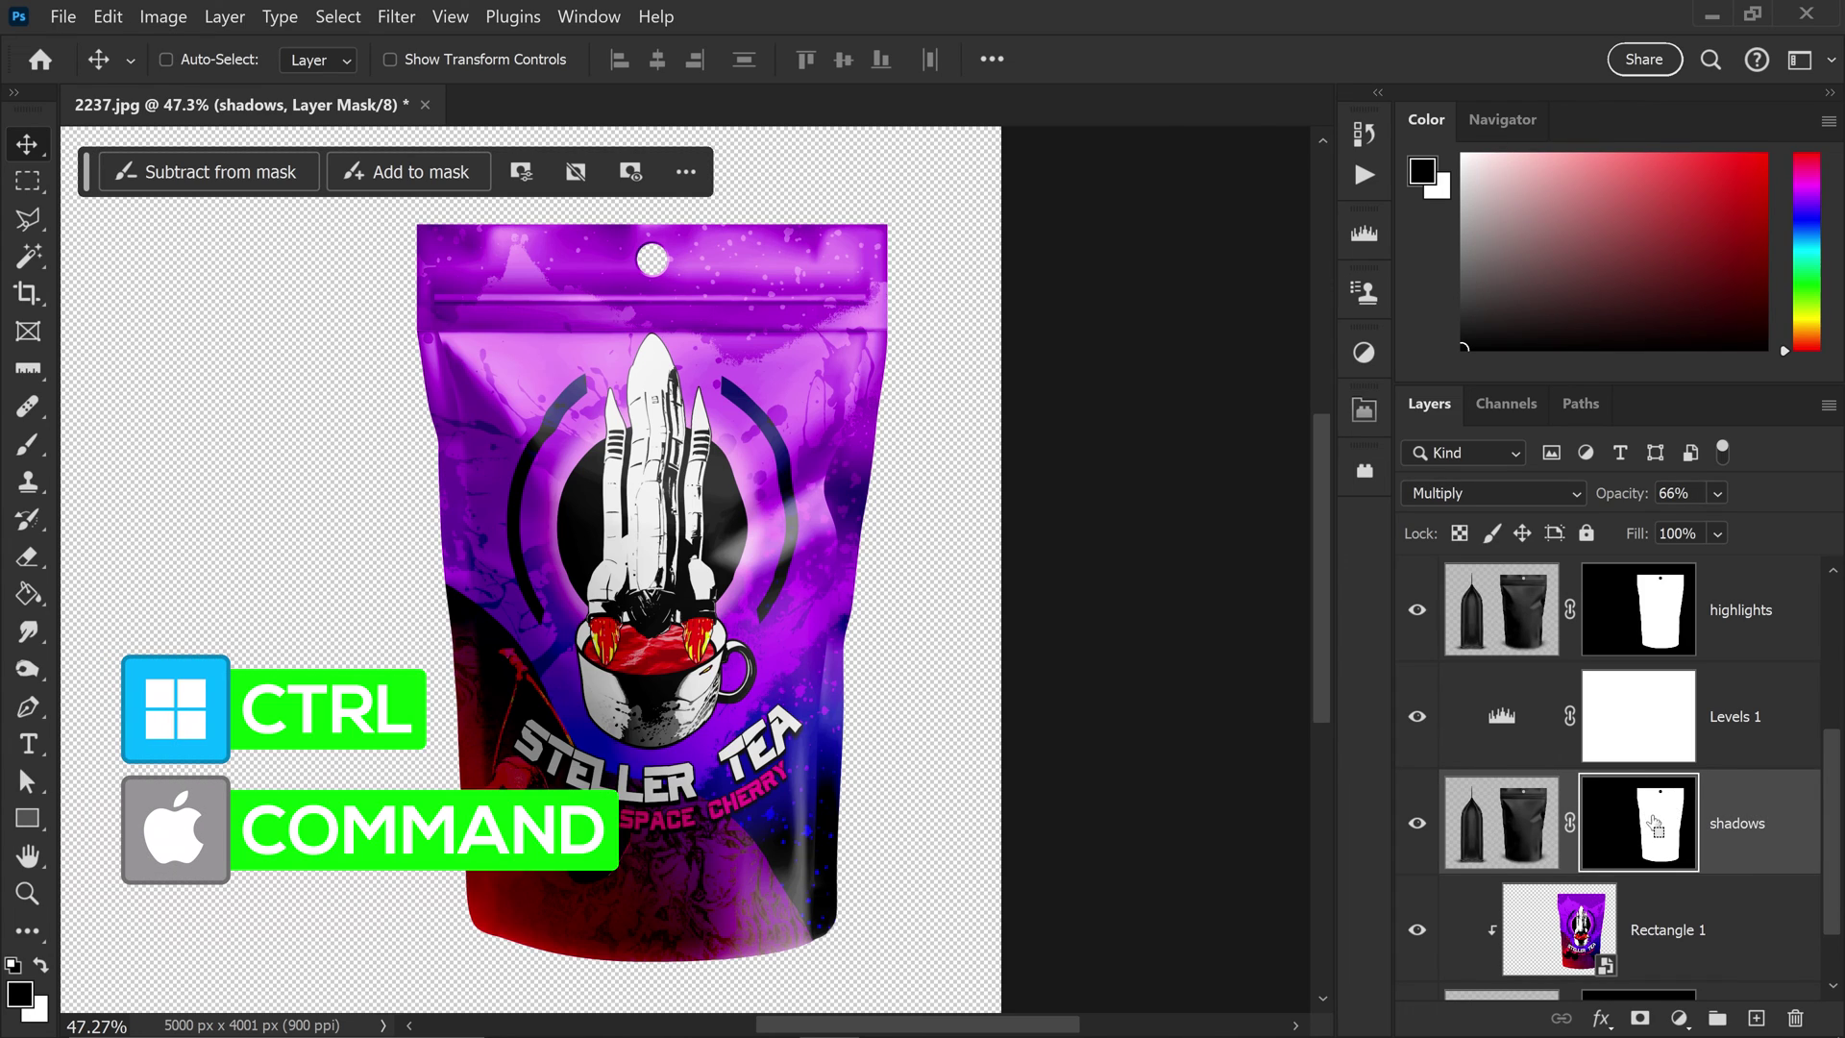
{"action": "left_click_drag", "start_coordinate": [1653, 832], "coordinate": [1654, 764]}
{"action": "left_click", "coordinate": [1655, 824], "text": "ctrl"}
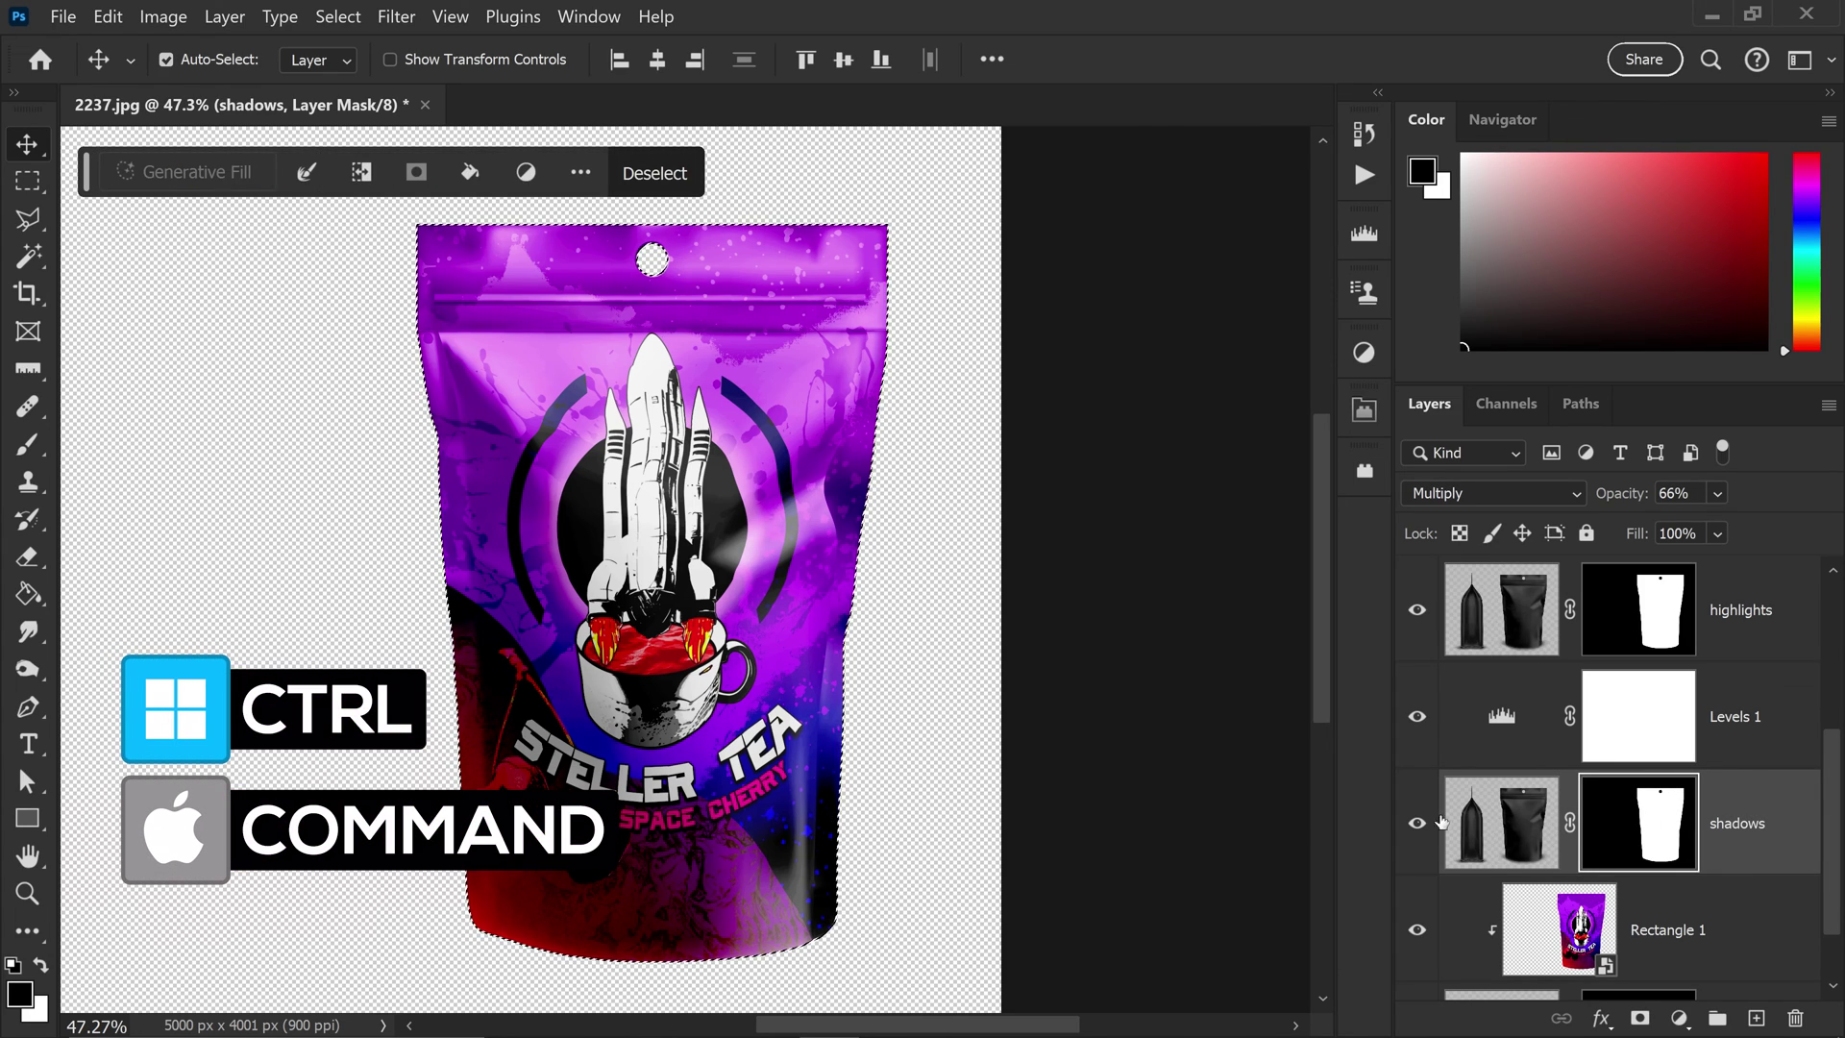
Softly paint black on the shadows mask over the bag's central artwork with the Brush at size 1000 and 18% opacity.
{"action": "left_click", "coordinate": [27, 444]}
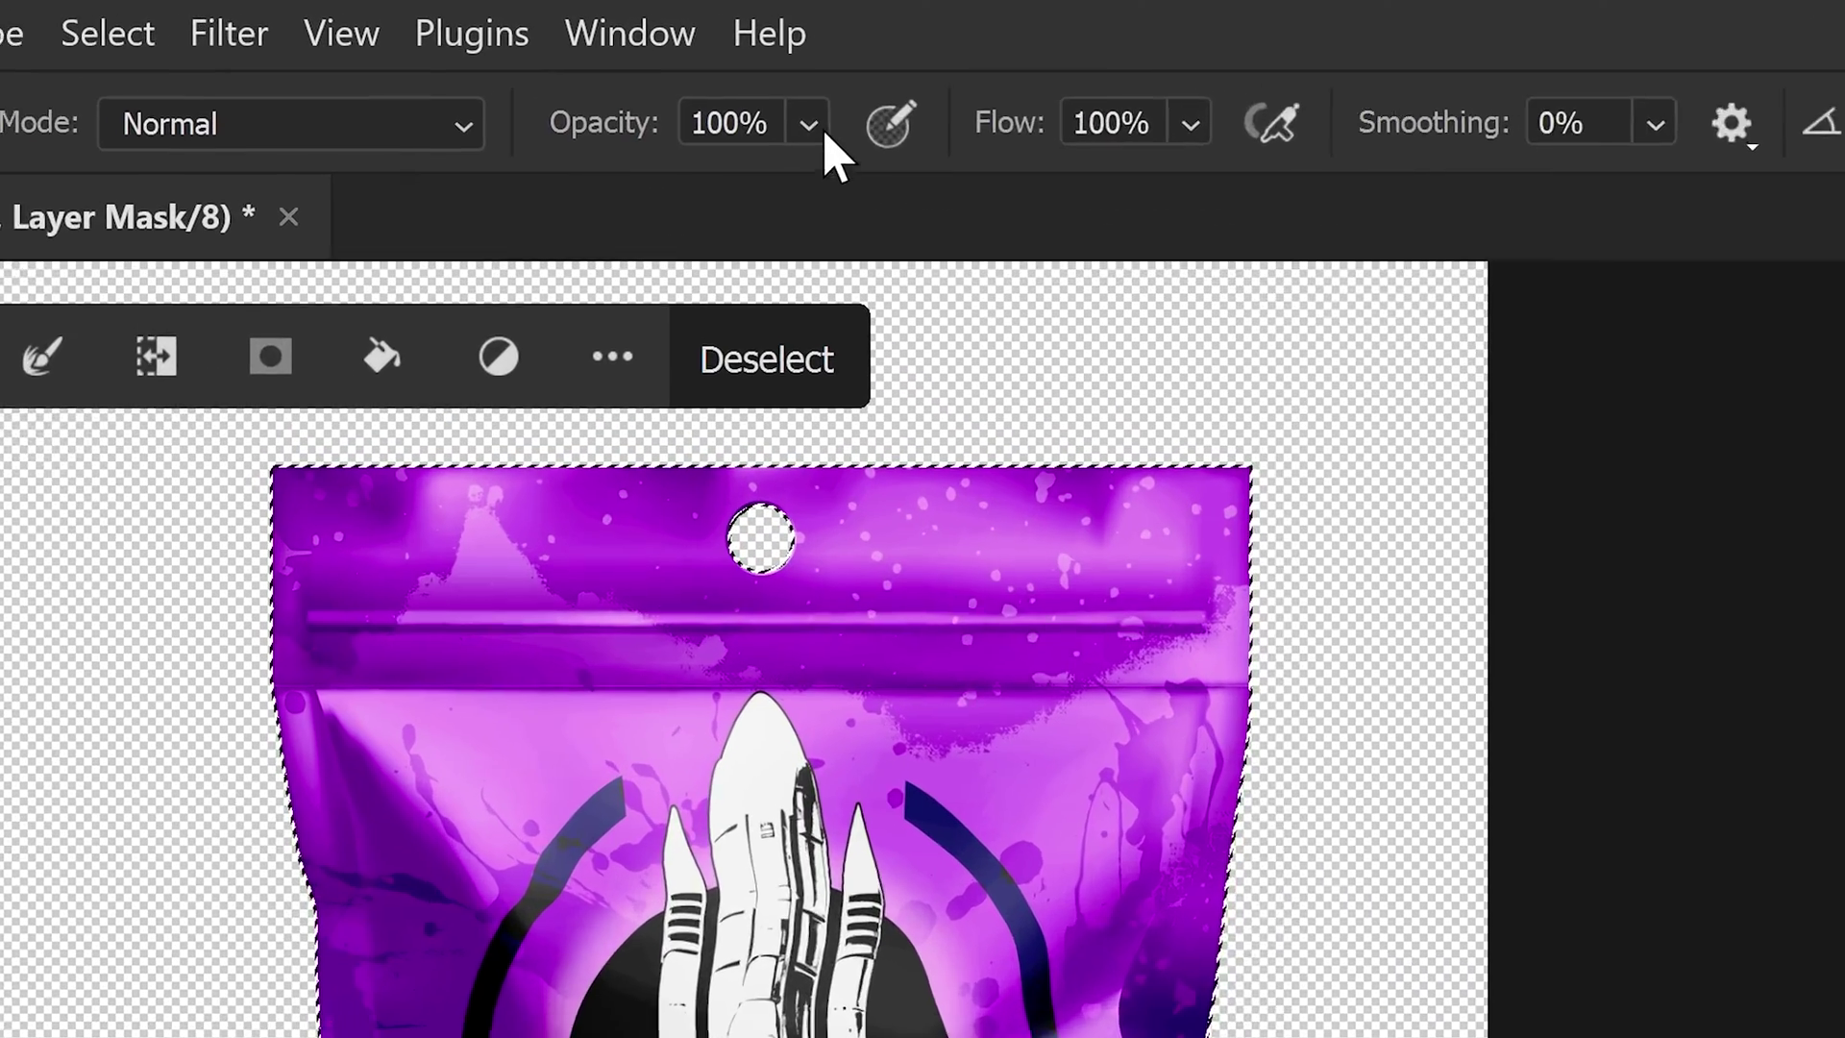
{"action": "left_click", "coordinate": [676, 60]}
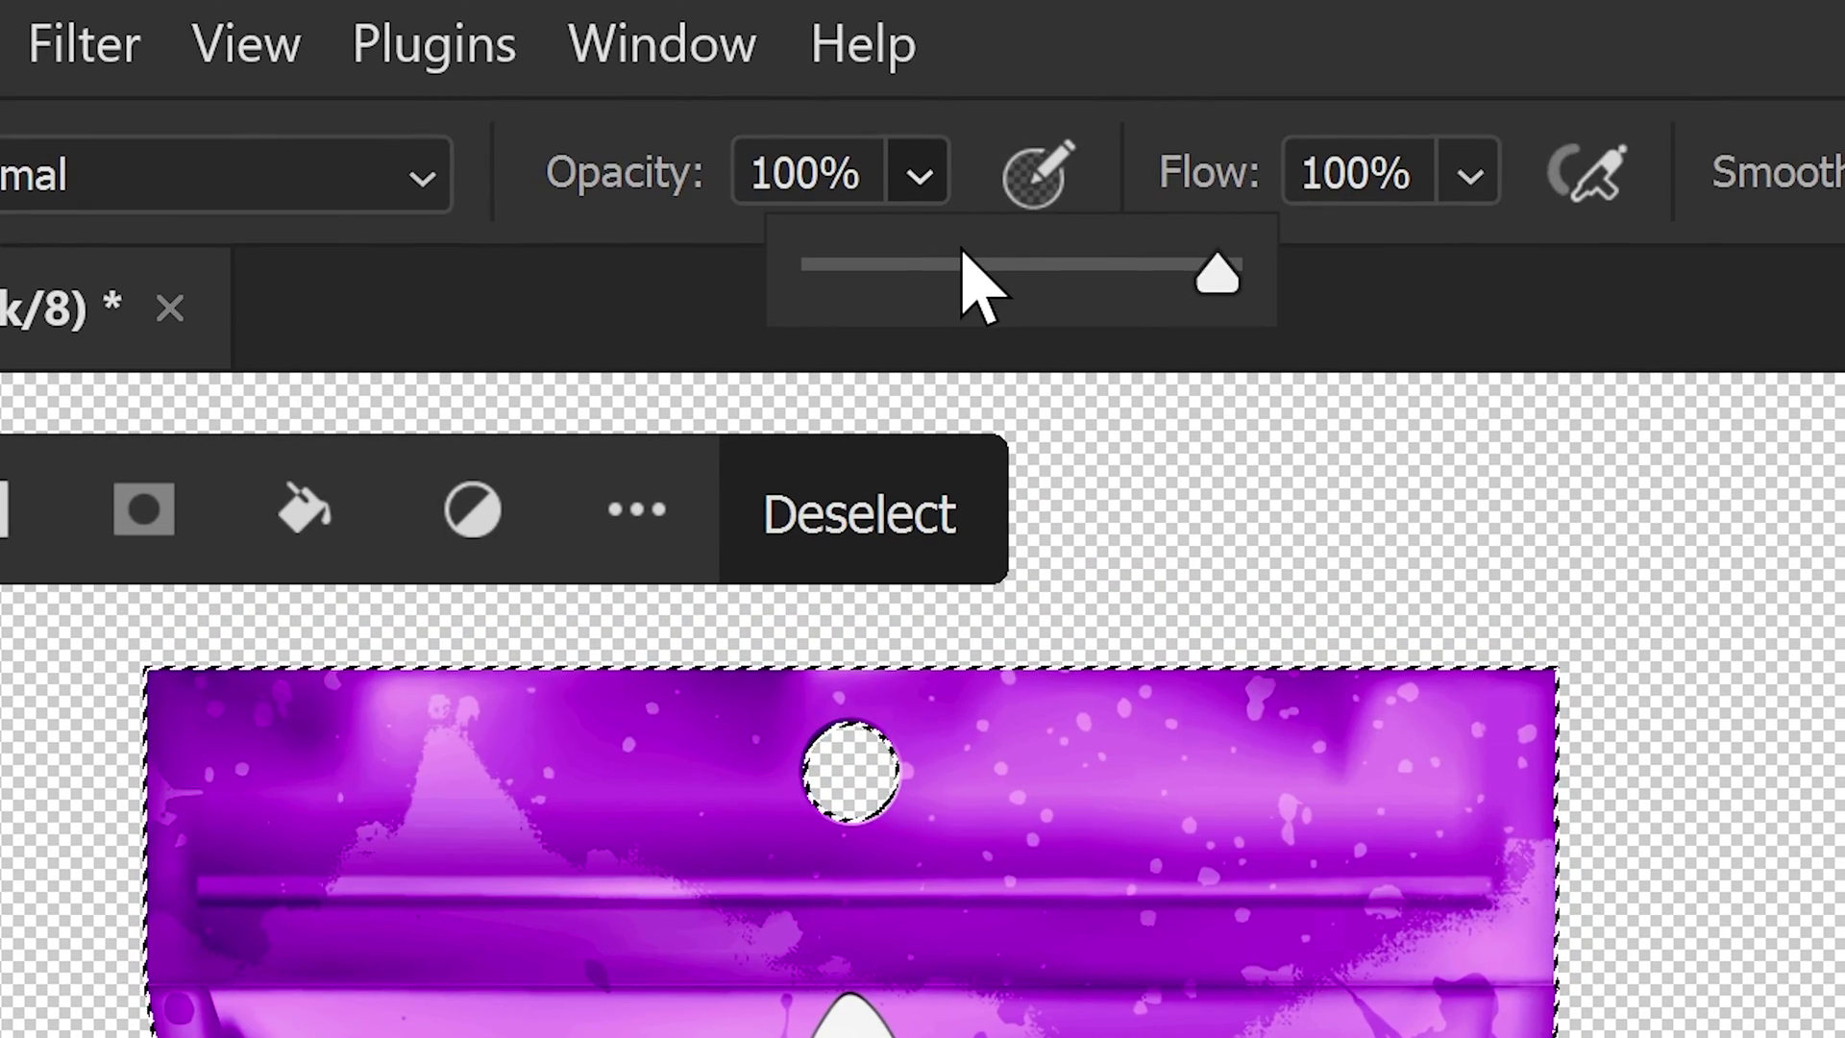
{"action": "left_click_drag", "start_coordinate": [930, 263], "coordinate": [920, 279]}
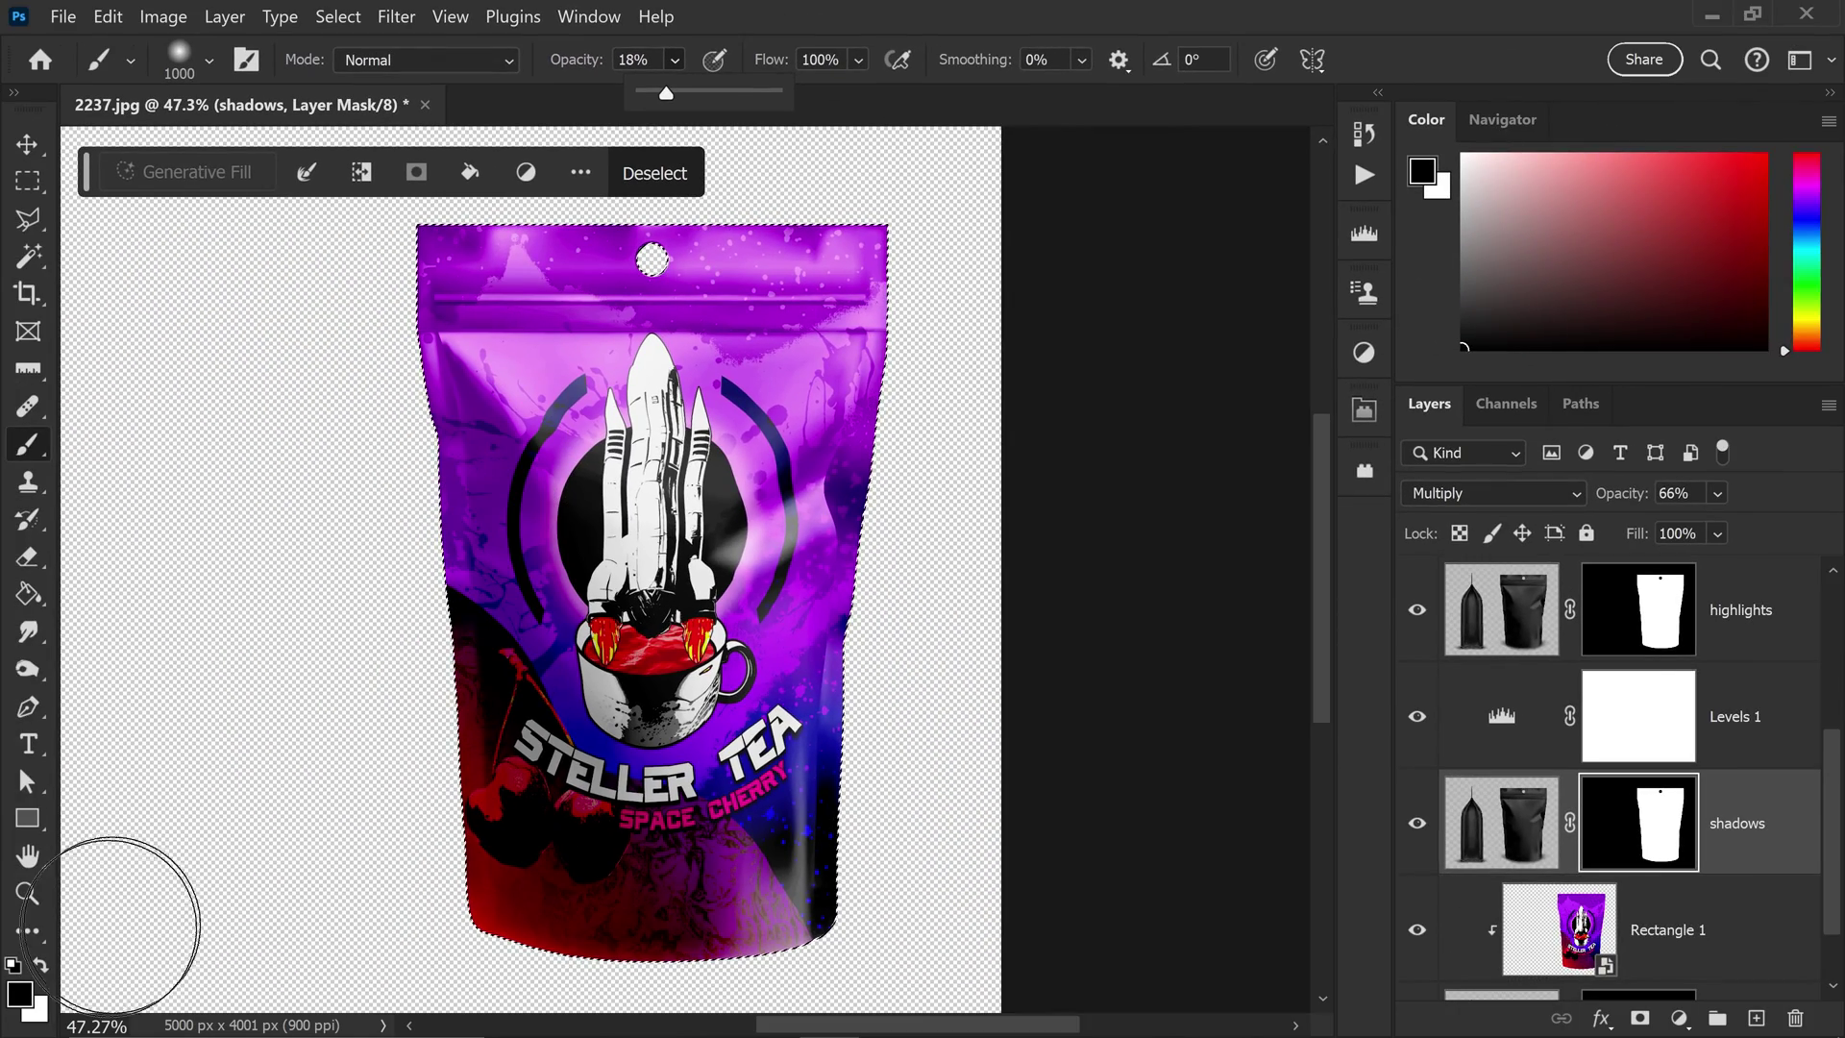
{"action": "left_click", "coordinate": [589, 768]}
{"action": "mouse_move", "coordinate": [589, 769]}
{"action": "left_mouse_down"}
{"action": "mouse_move", "coordinate": [658, 682]}
{"action": "mouse_move", "coordinate": [590, 756]}
{"action": "mouse_move", "coordinate": [559, 759]}
{"action": "mouse_move", "coordinate": [638, 598]}
{"action": "mouse_move", "coordinate": [673, 769]}
{"action": "mouse_move", "coordinate": [597, 759]}
{"action": "mouse_move", "coordinate": [669, 646]}
{"action": "mouse_move", "coordinate": [688, 702]}
{"action": "mouse_move", "coordinate": [638, 766]}
{"action": "mouse_move", "coordinate": [555, 702]}
{"action": "mouse_move", "coordinate": [693, 702]}
{"action": "mouse_move", "coordinate": [642, 717]}
{"action": "mouse_move", "coordinate": [664, 695]}
{"action": "mouse_move", "coordinate": [665, 529]}
{"action": "mouse_move", "coordinate": [749, 857]}
{"action": "mouse_move", "coordinate": [791, 879]}
{"action": "mouse_move", "coordinate": [675, 809]}
{"action": "mouse_move", "coordinate": [661, 666]}
{"action": "mouse_move", "coordinate": [804, 847]}
{"action": "mouse_move", "coordinate": [649, 495]}
{"action": "mouse_move", "coordinate": [715, 620]}
{"action": "mouse_move", "coordinate": [637, 406]}
{"action": "mouse_move", "coordinate": [681, 531]}
{"action": "mouse_move", "coordinate": [845, 741]}
{"action": "left_mouse_up"}
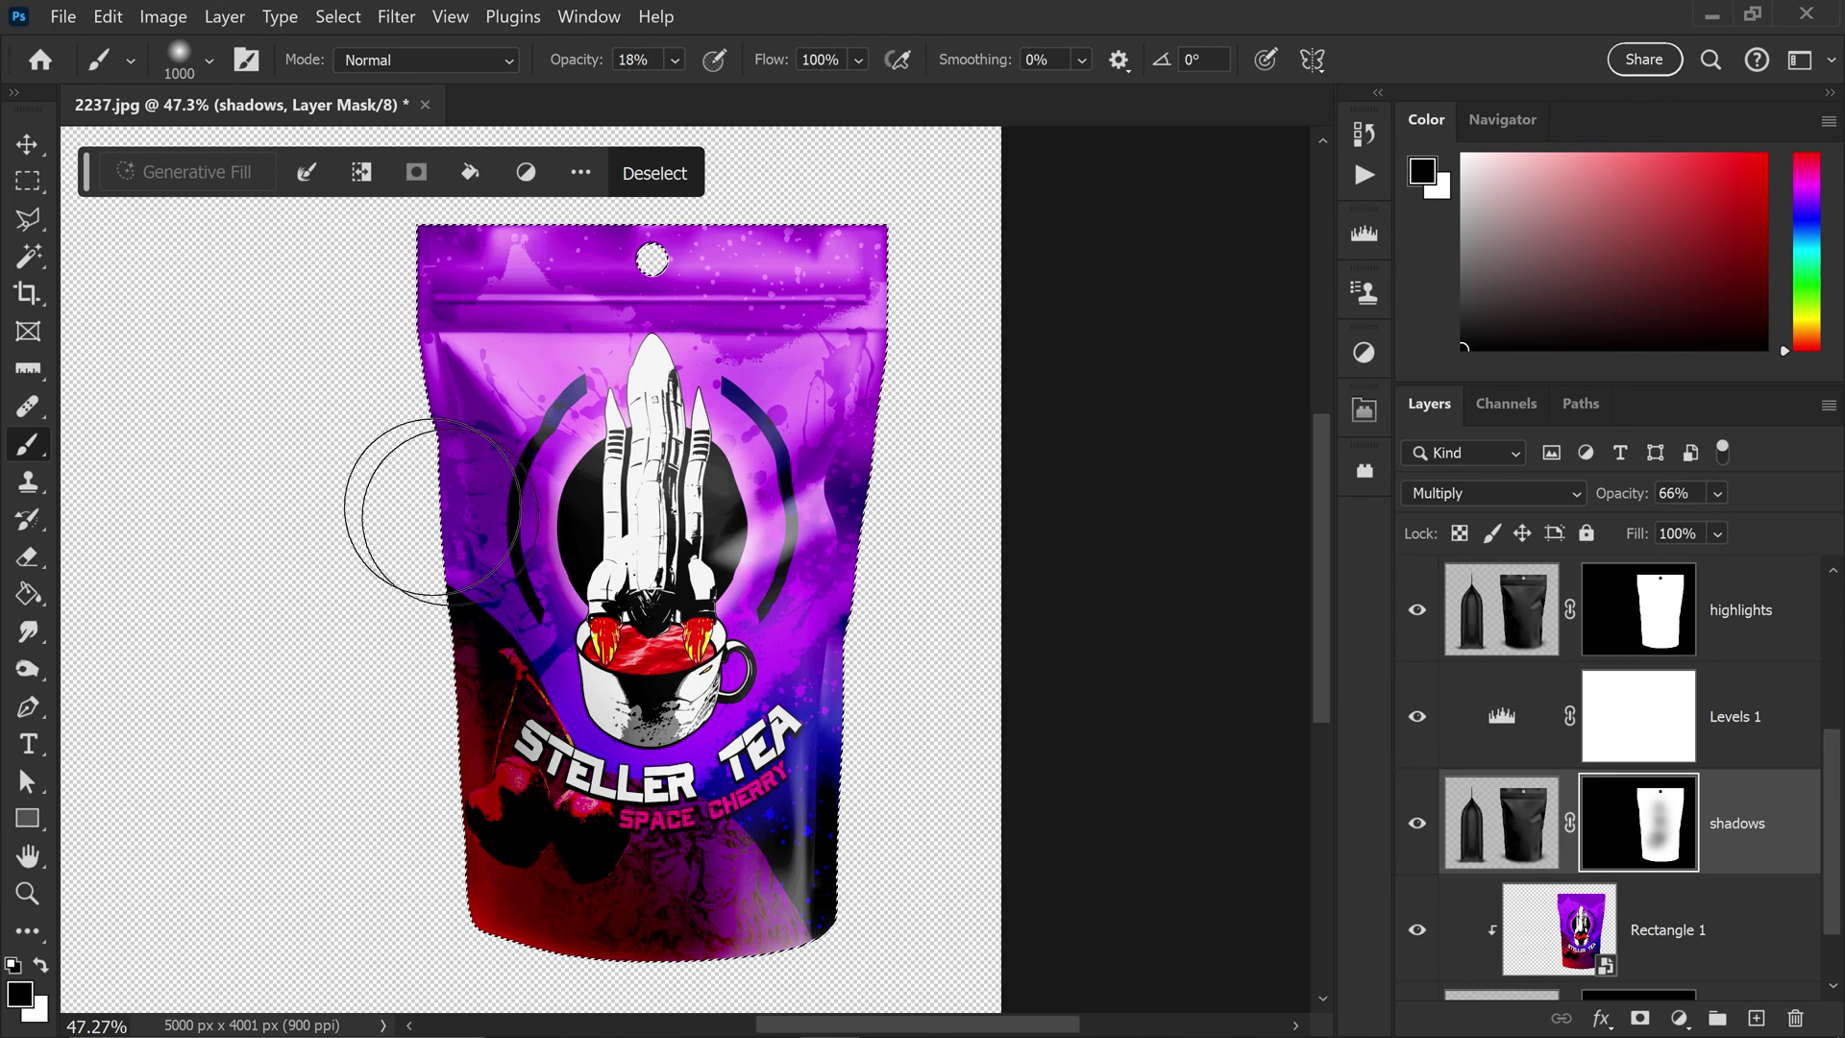
{"action": "left_click", "coordinate": [27, 144]}
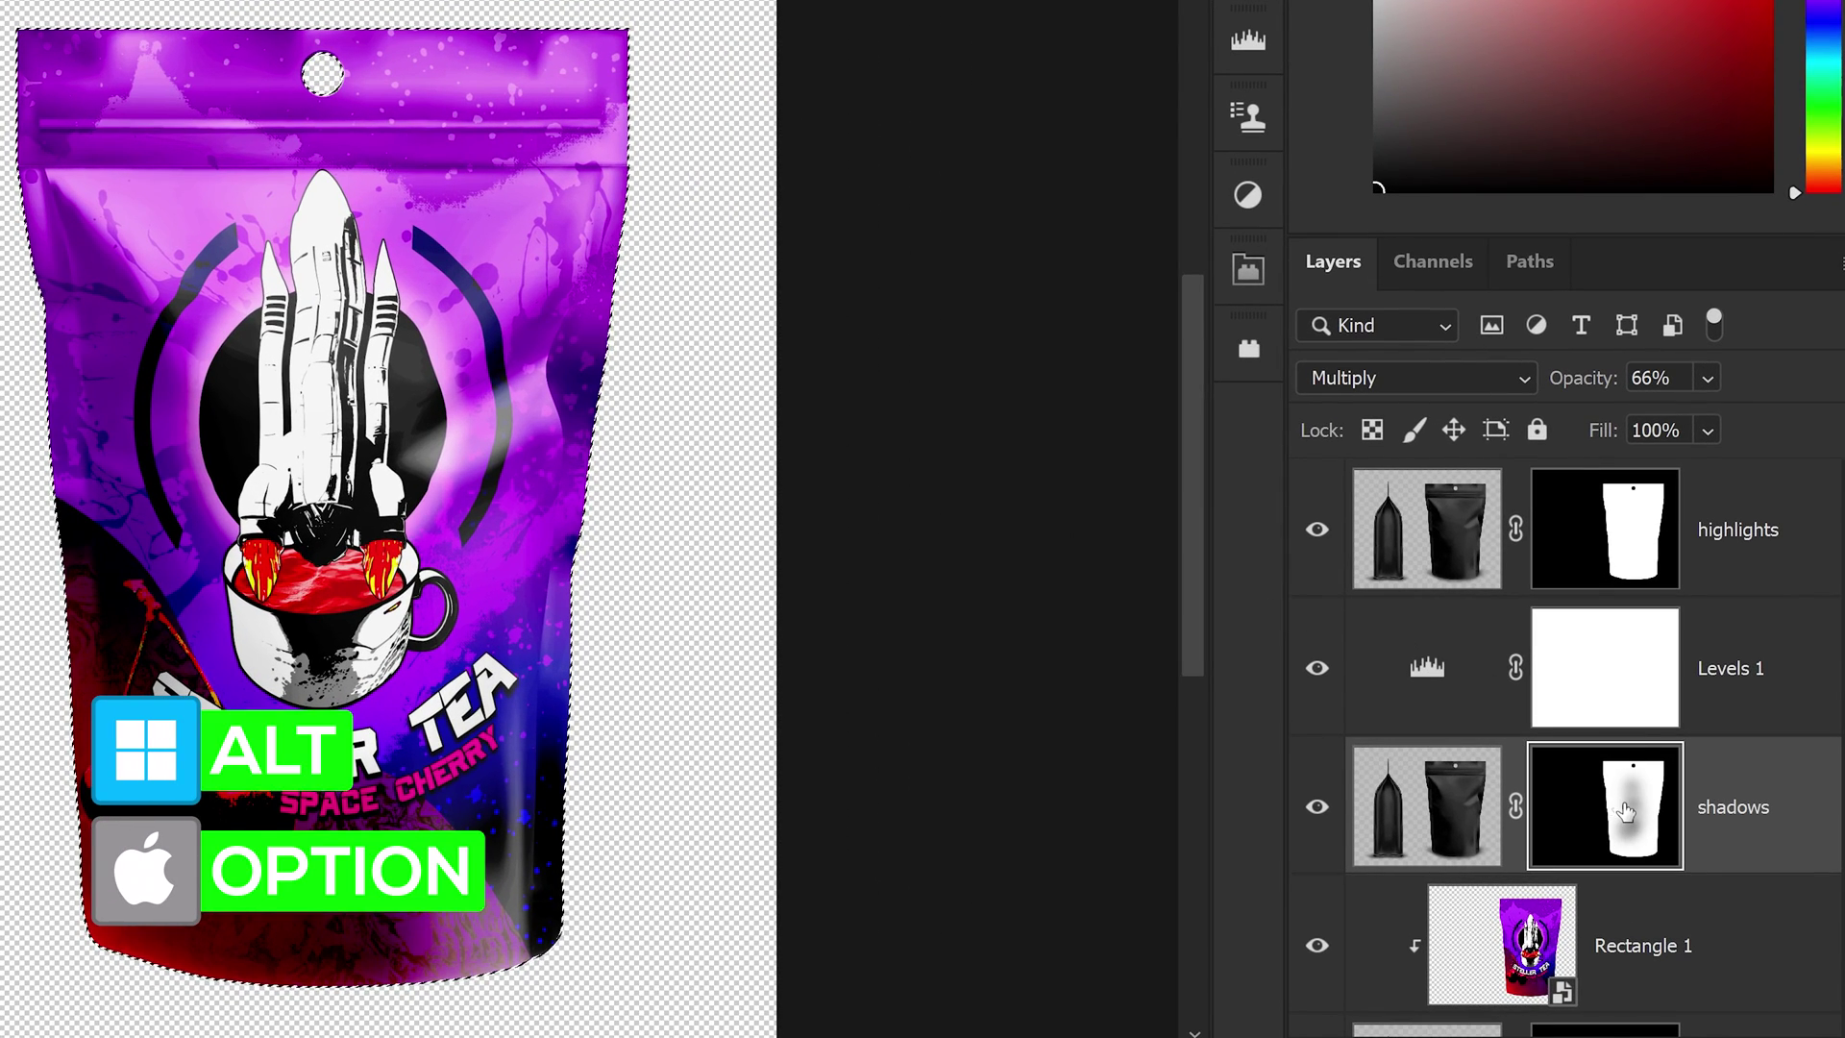
View the shadows mask on its own, return to the composite and clear the bag selection.
{"action": "left_click", "coordinate": [1553, 807], "text": "alt"}
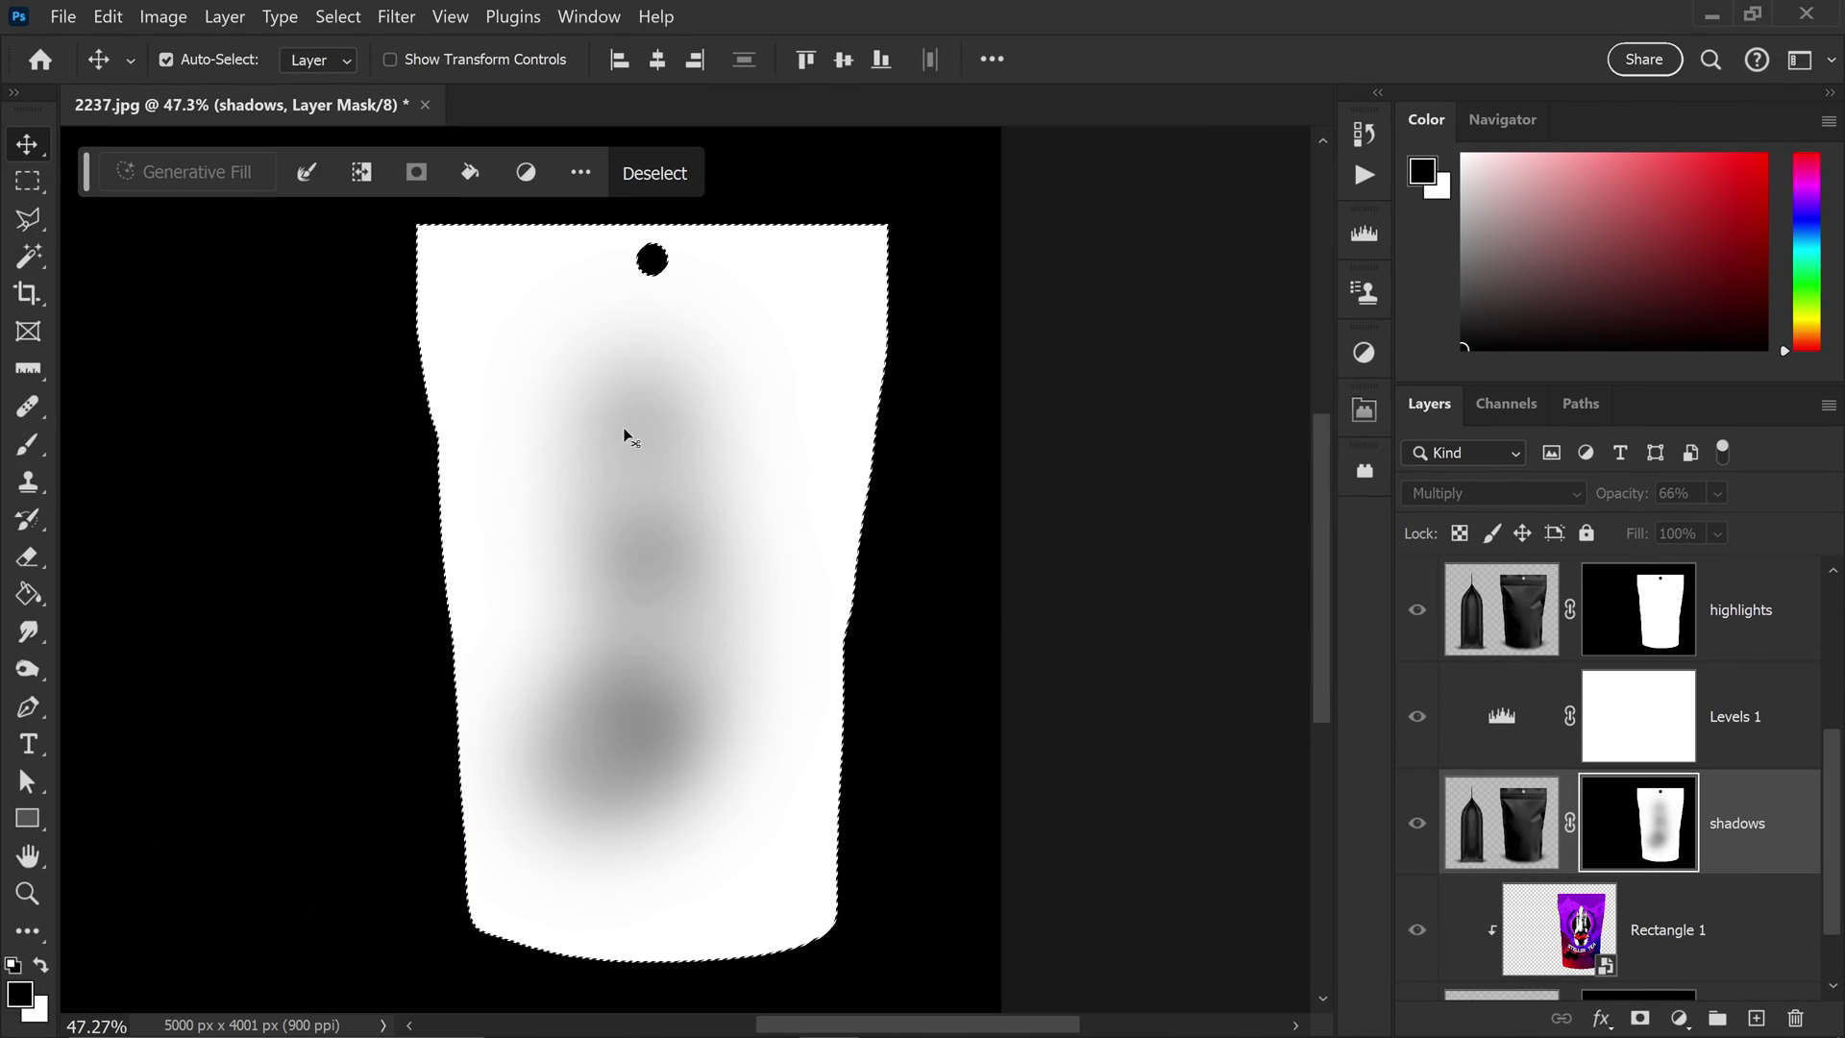
{"action": "left_click", "coordinate": [1676, 826], "text": "alt"}
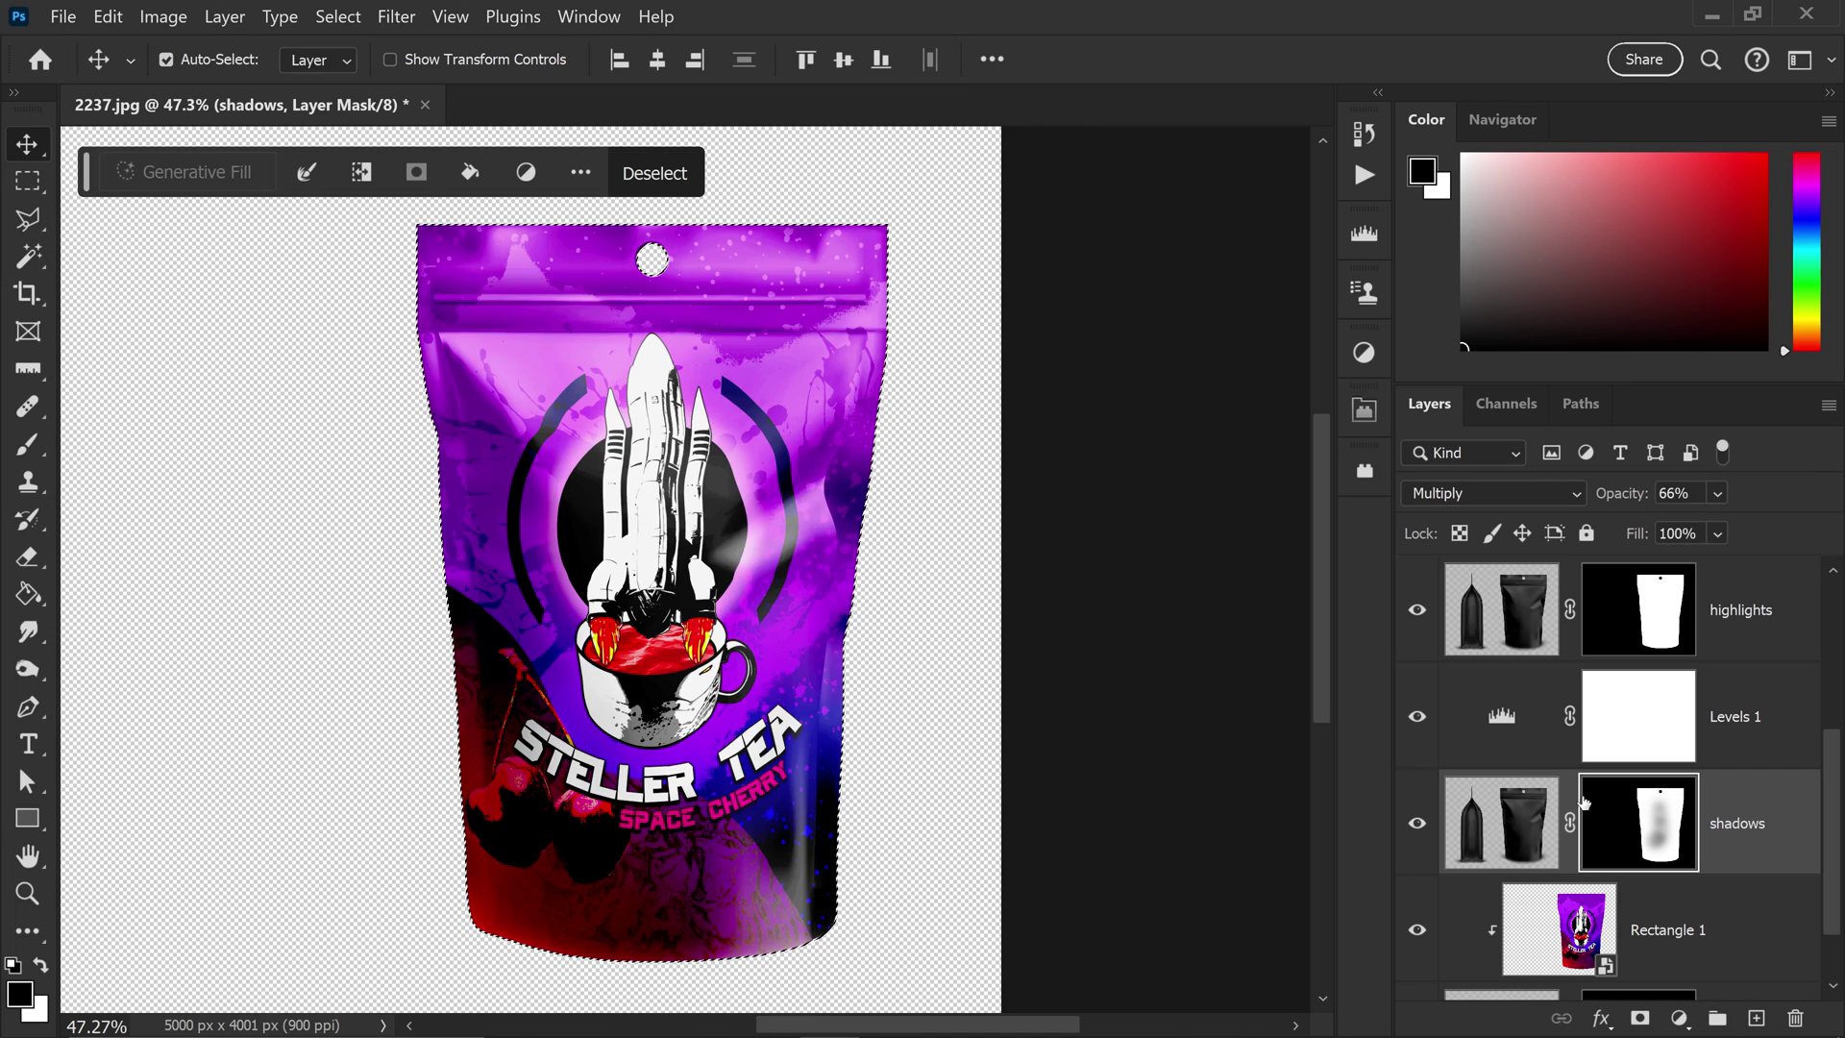
{"action": "key", "text": "ctrl+d"}
Examine the whole bag mockup and the details of the mug artwork up close.
{"action": "scroll", "coordinate": [639, 645], "scroll_direction": "down", "scroll_amount": 2}
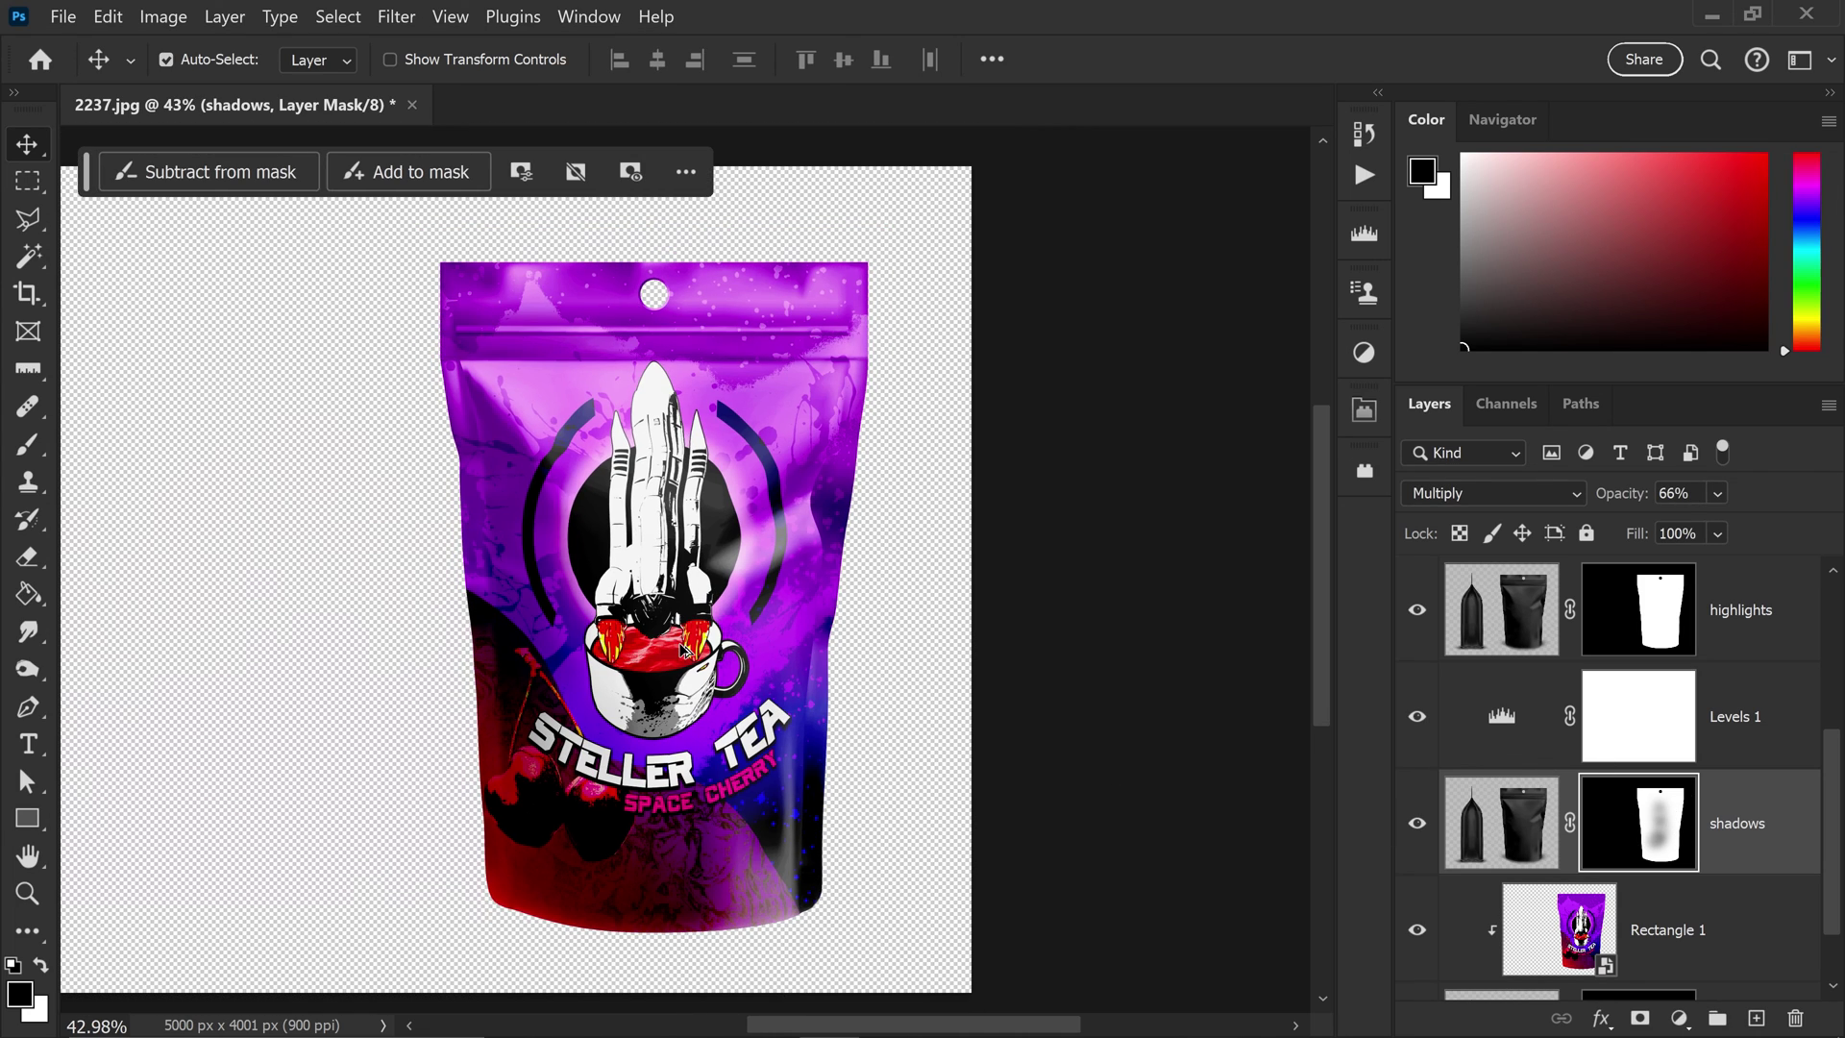
{"action": "scroll", "coordinate": [720, 543], "scroll_direction": "down", "scroll_amount": 1}
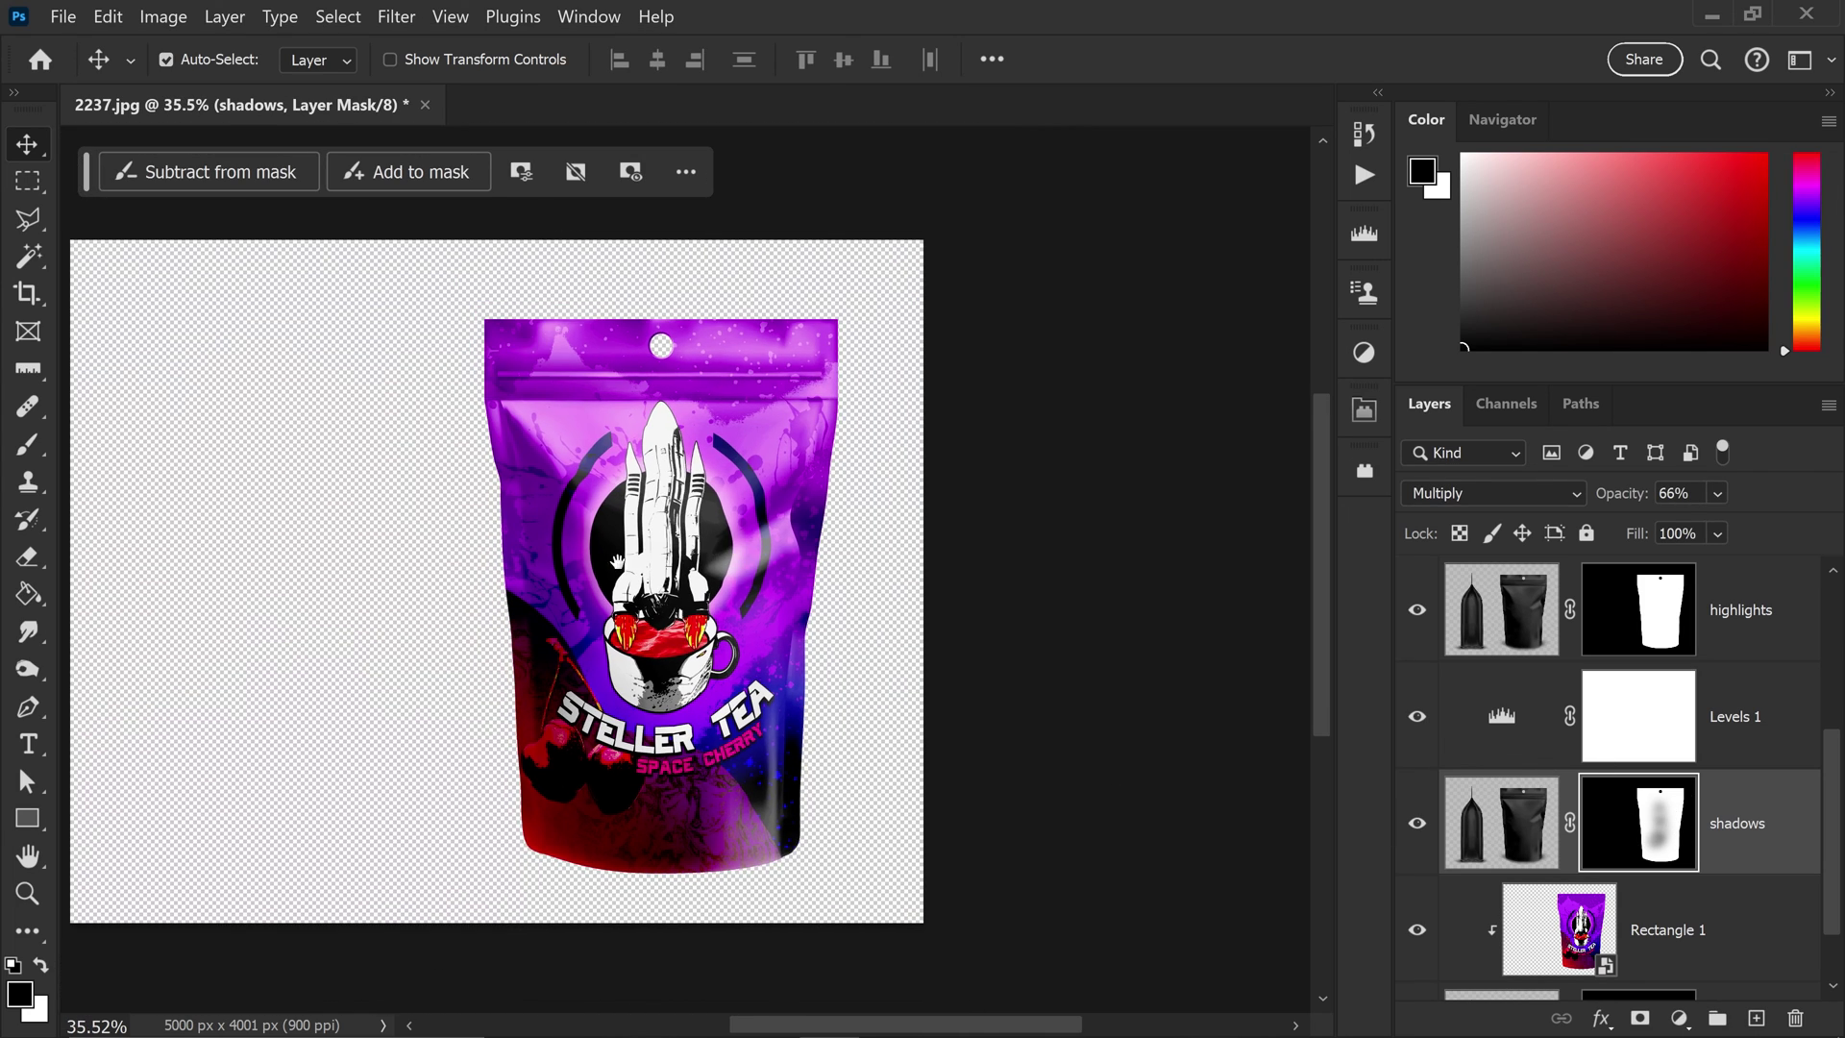
{"action": "left_click_drag", "start_coordinate": [608, 555], "coordinate": [766, 541]}
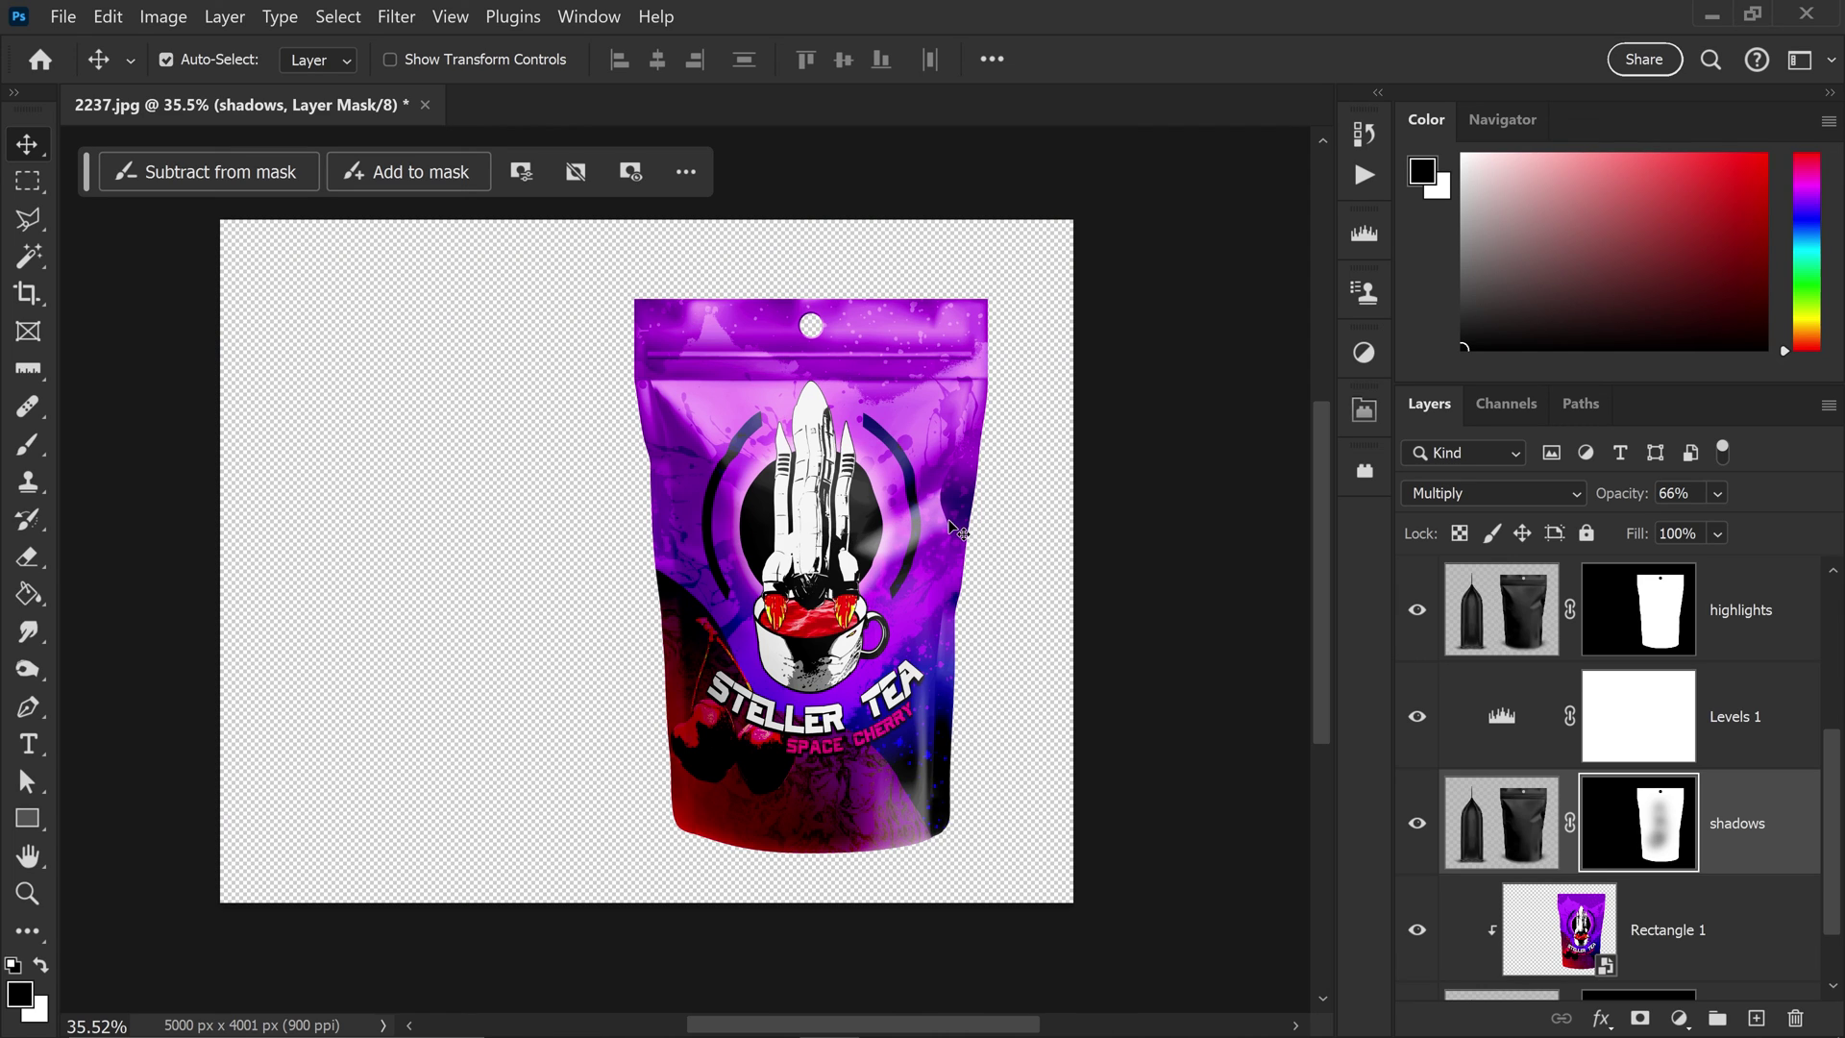
{"action": "scroll", "coordinate": [1621, 739], "scroll_direction": "up", "scroll_amount": 1}
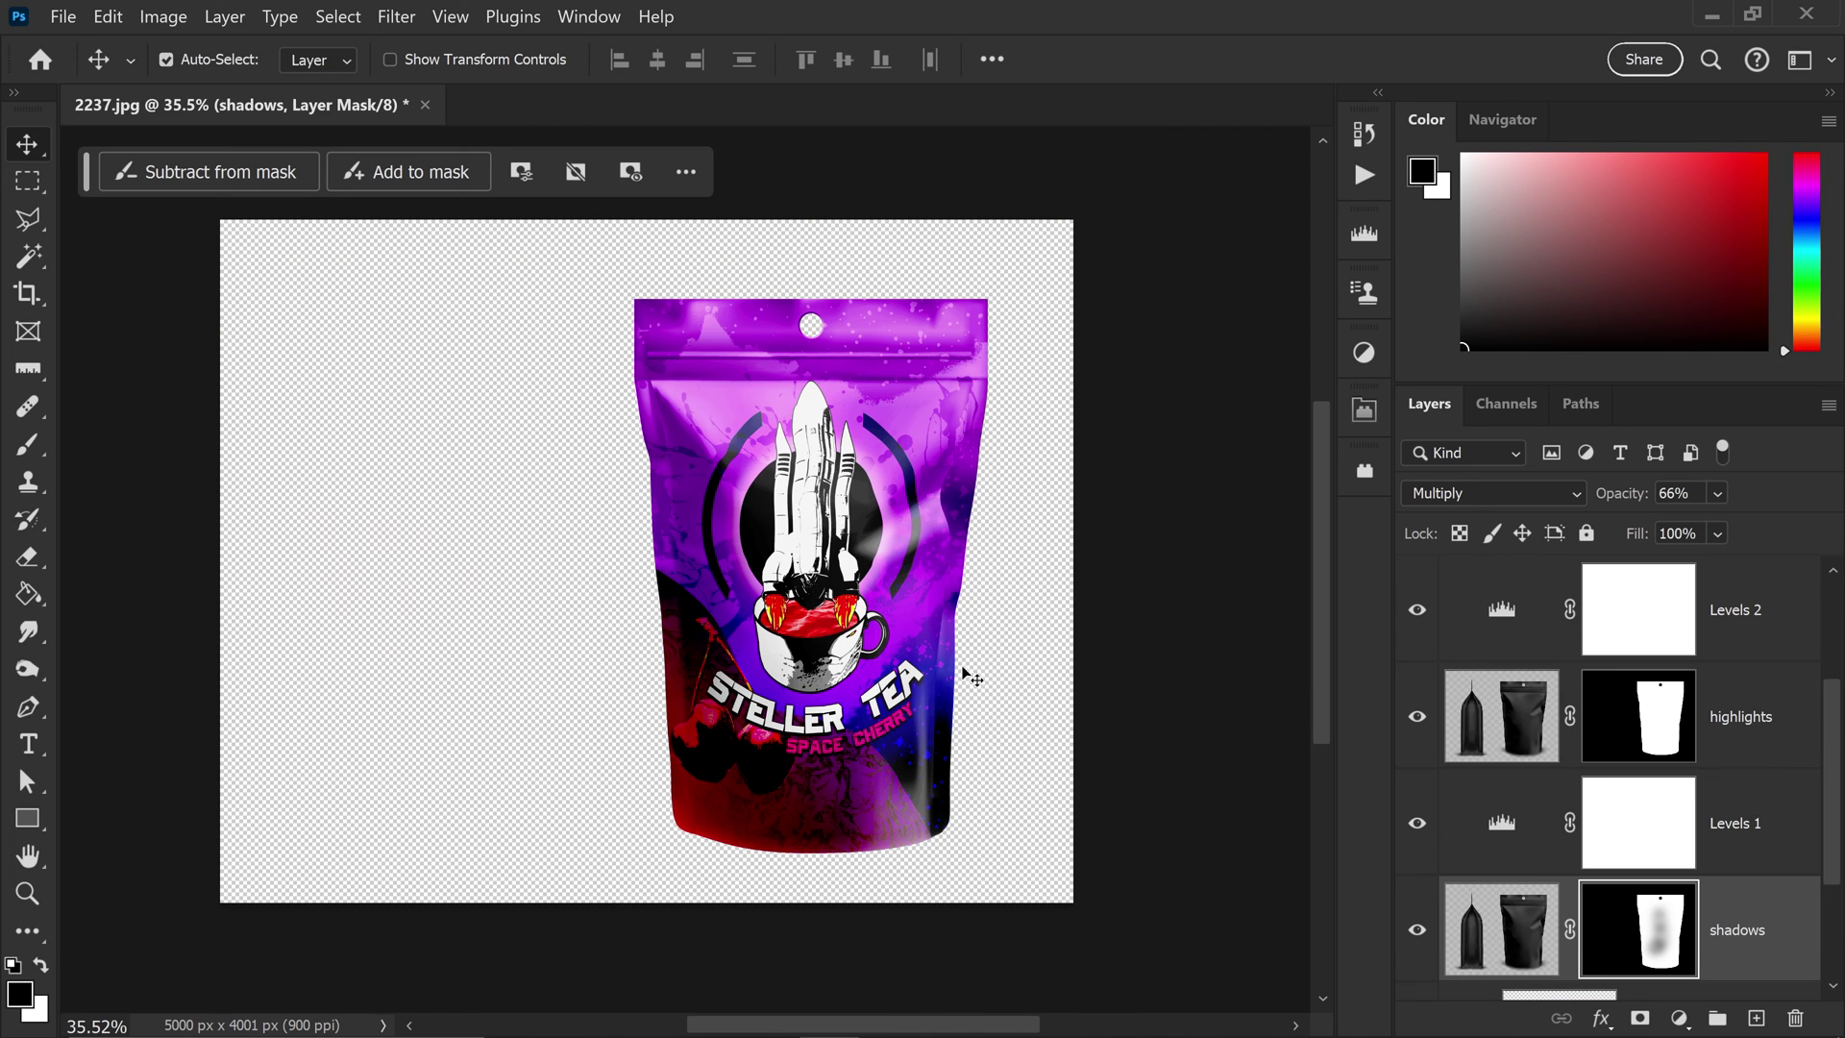
{"action": "scroll", "coordinate": [874, 615], "scroll_direction": "up", "scroll_amount": 10}
{"action": "scroll", "coordinate": [878, 603], "scroll_direction": "up", "scroll_amount": 5}
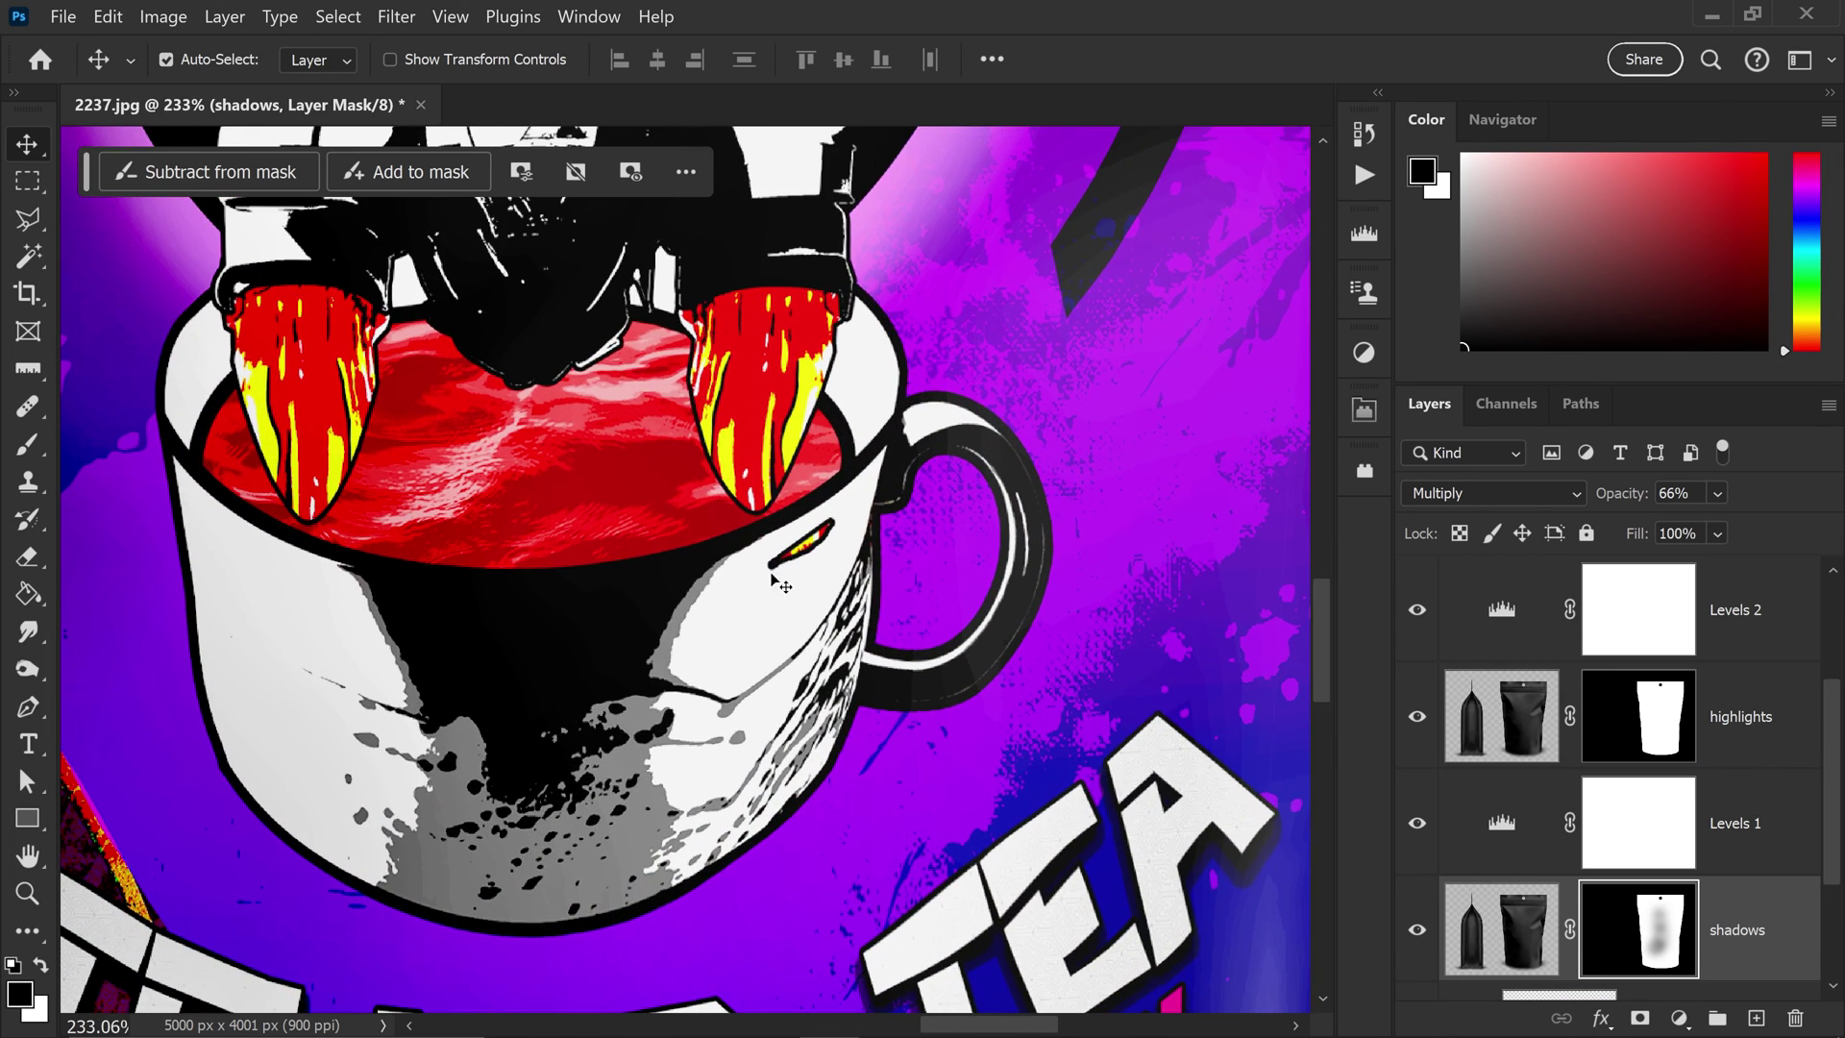
{"action": "scroll", "coordinate": [849, 565], "scroll_direction": "down", "scroll_amount": 9}
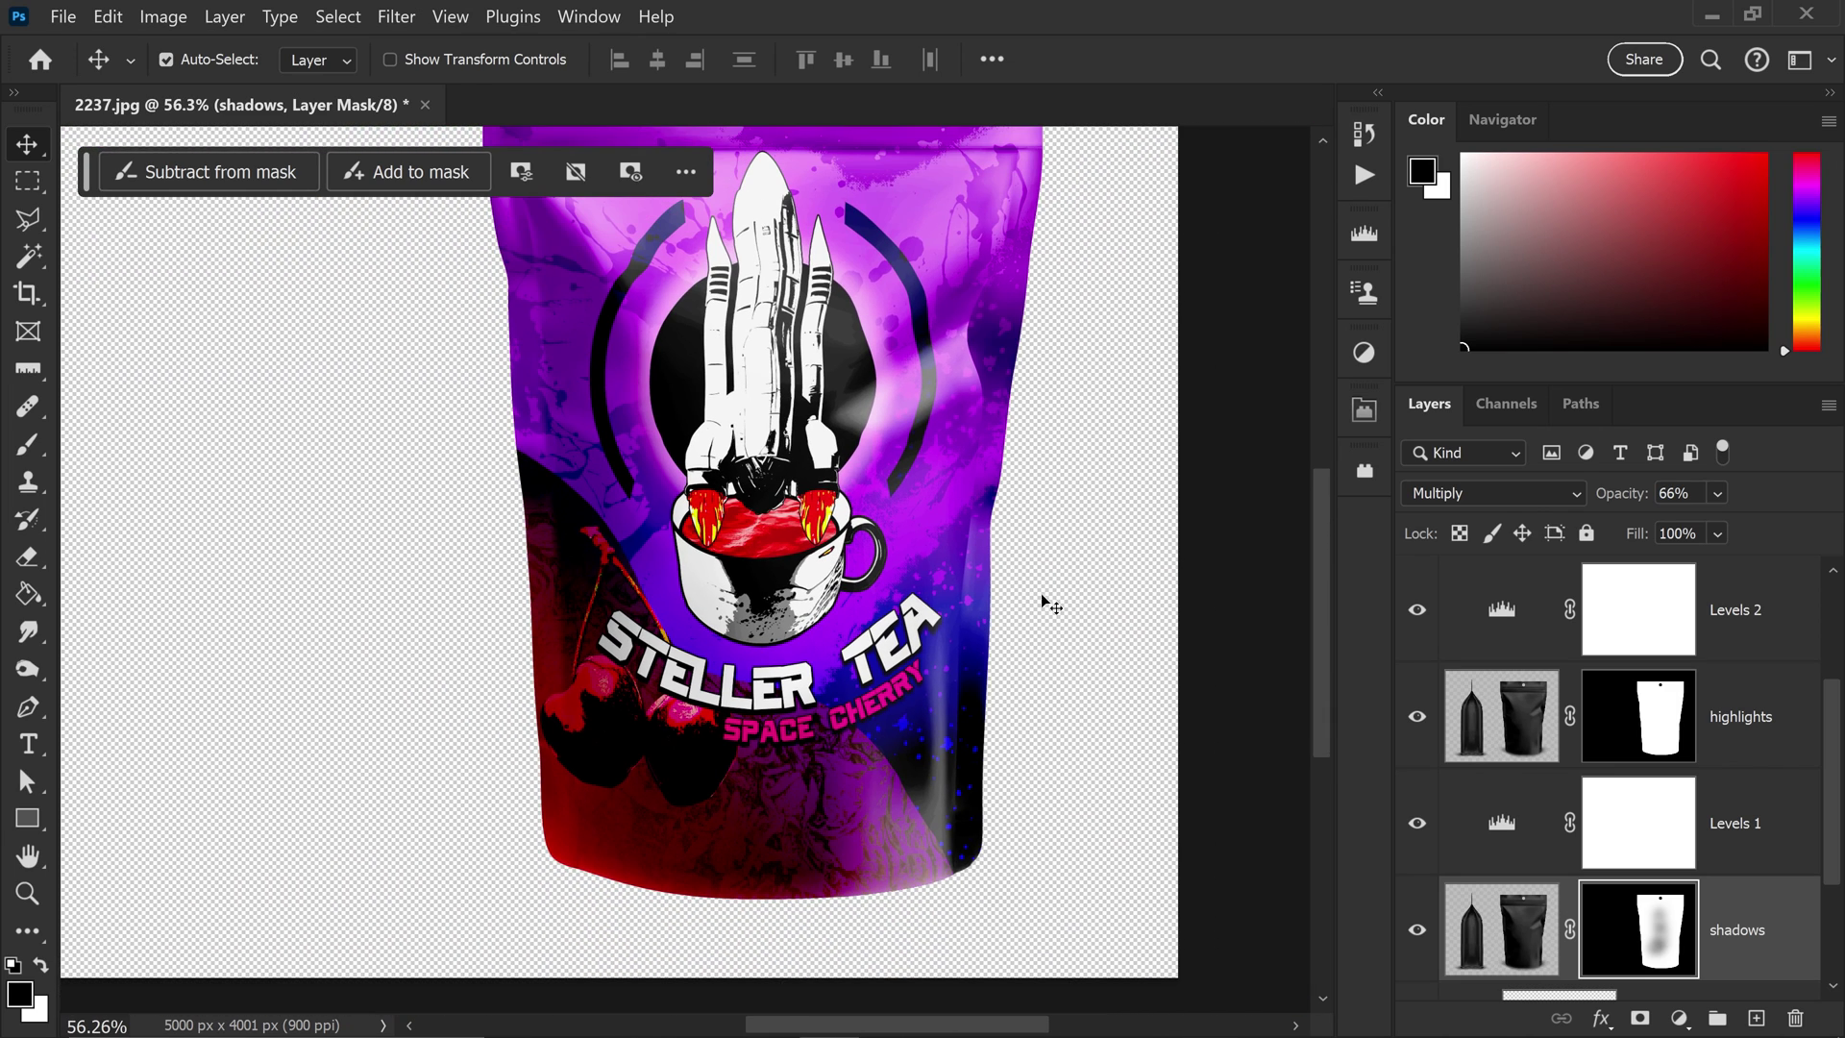
Open the contents of the Rectangle 1 smart object and focus on the small flame mark on the mug.
{"action": "scroll", "coordinate": [1571, 737], "scroll_direction": "down", "scroll_amount": 1}
{"action": "scroll", "coordinate": [1572, 740], "scroll_direction": "down", "scroll_amount": 1}
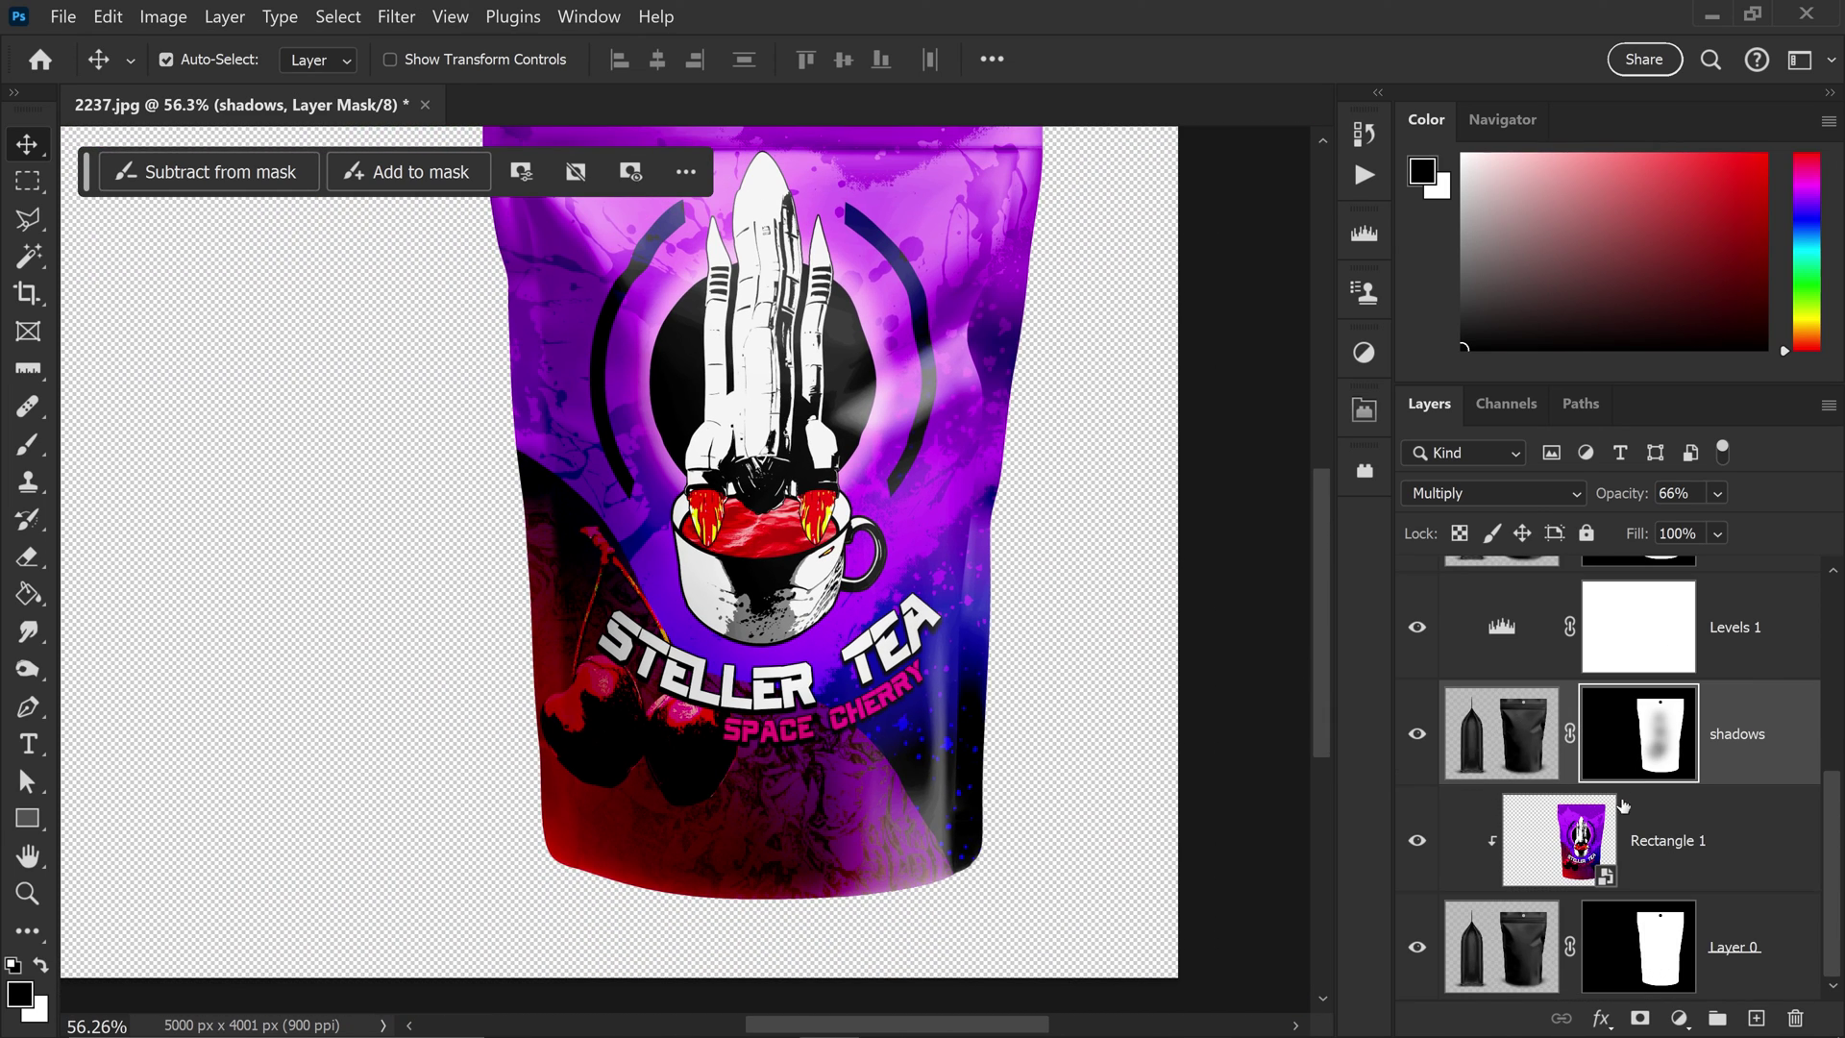
{"action": "double_click", "coordinate": [1561, 836]}
{"action": "scroll", "coordinate": [751, 631], "scroll_direction": "up", "scroll_amount": 5}
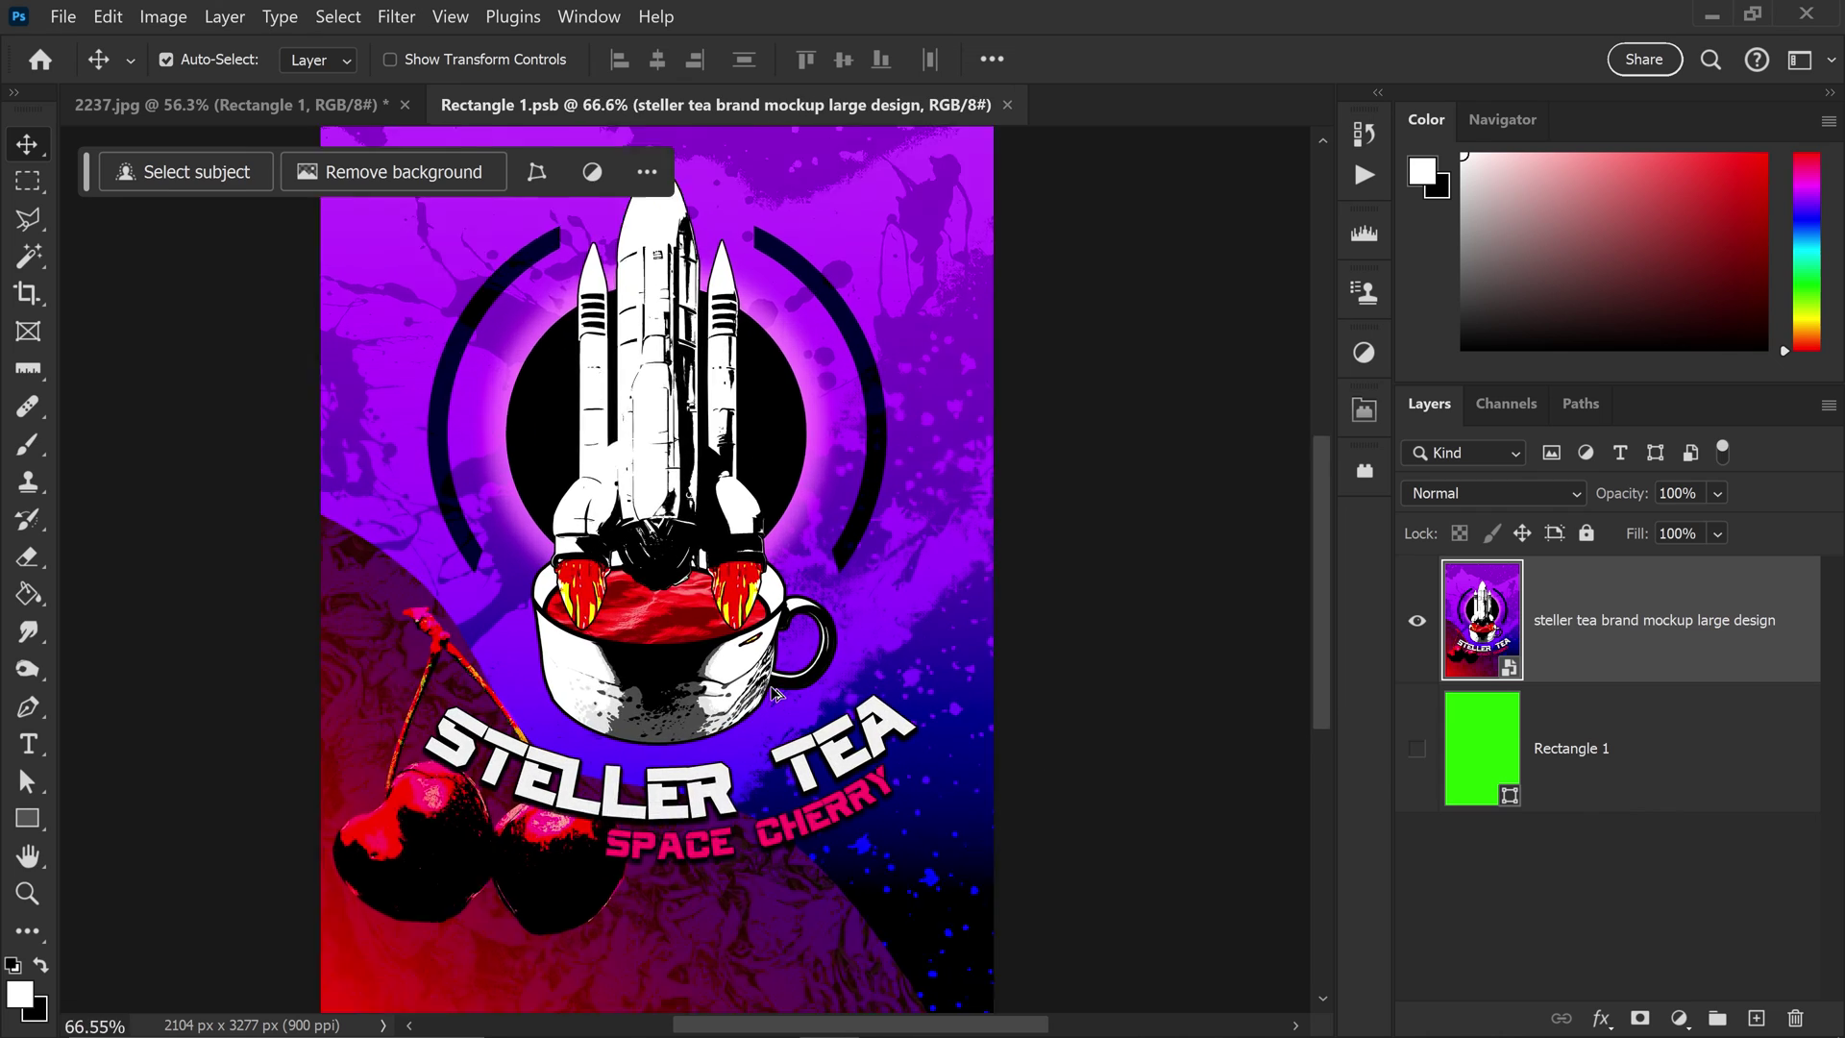
{"action": "scroll", "coordinate": [751, 630], "scroll_direction": "up", "scroll_amount": 3}
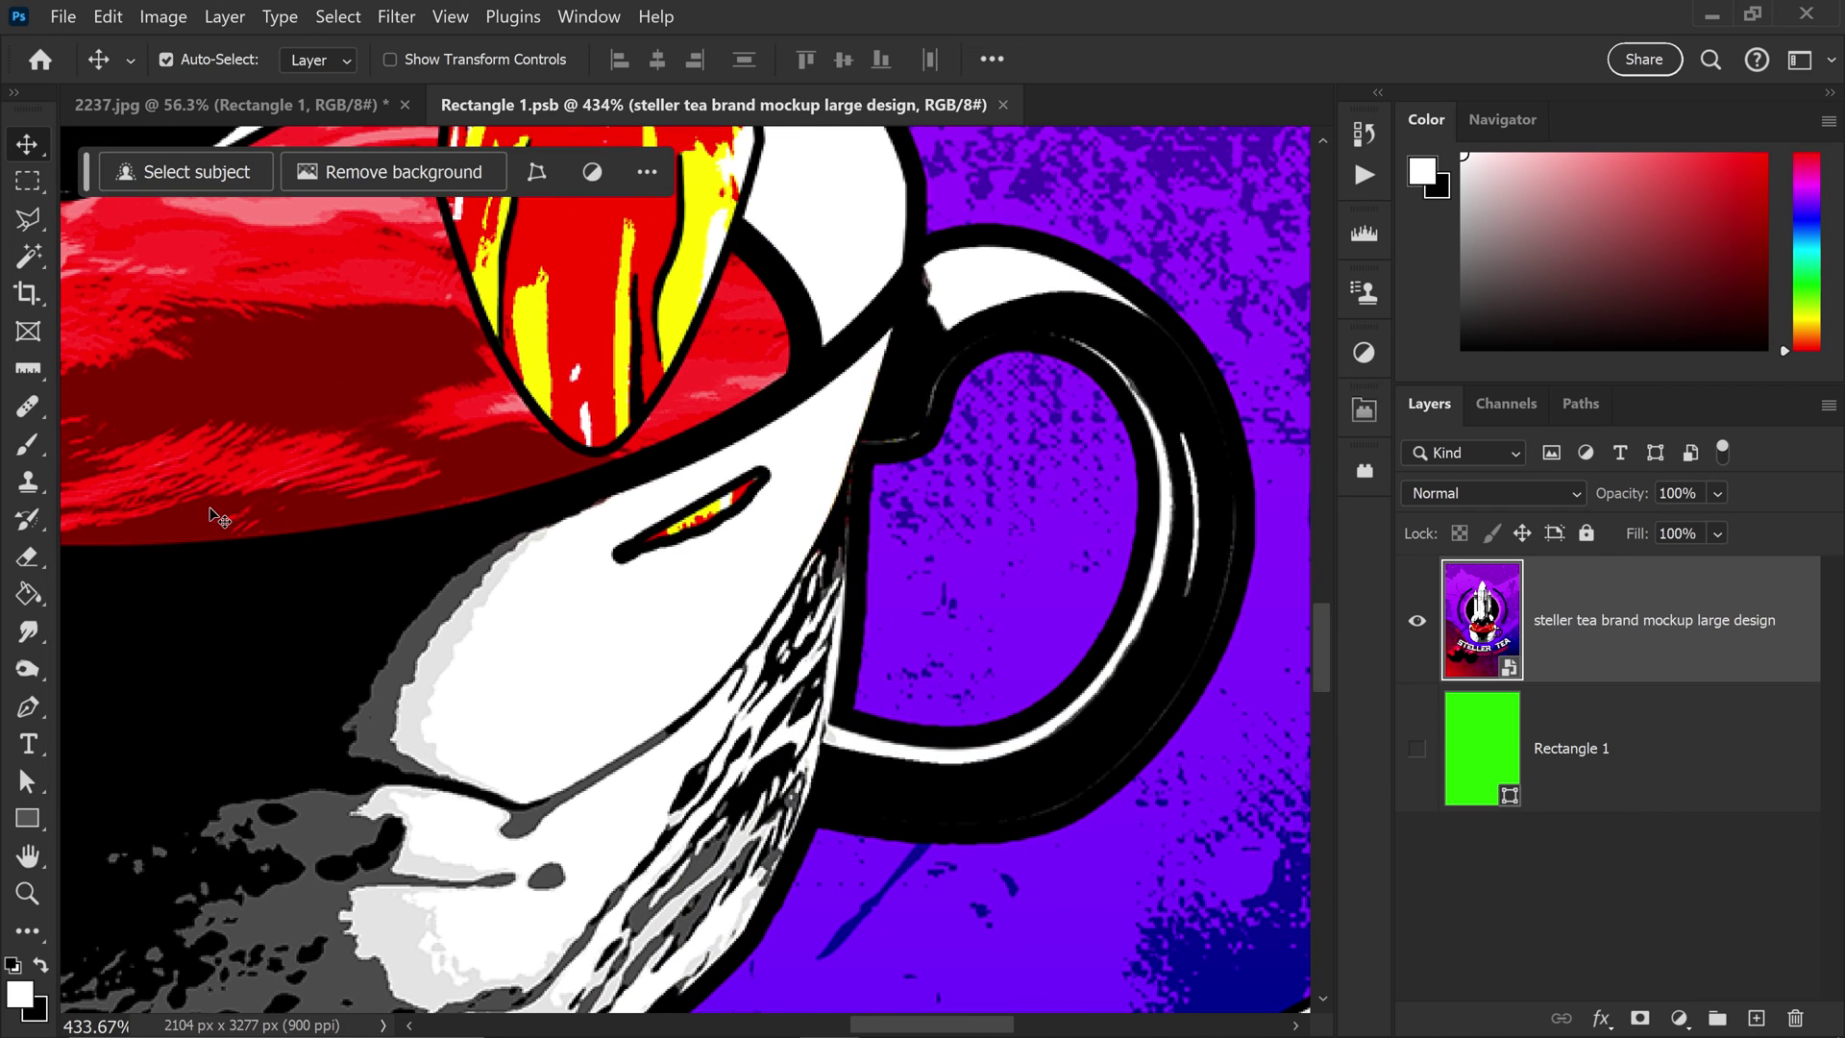
Paint over the small flame mark on the mug in white on a new layer, using brush size 35 at 100% opacity.
{"action": "left_click", "coordinate": [28, 444]}
{"action": "key", "text": "bracketright"}
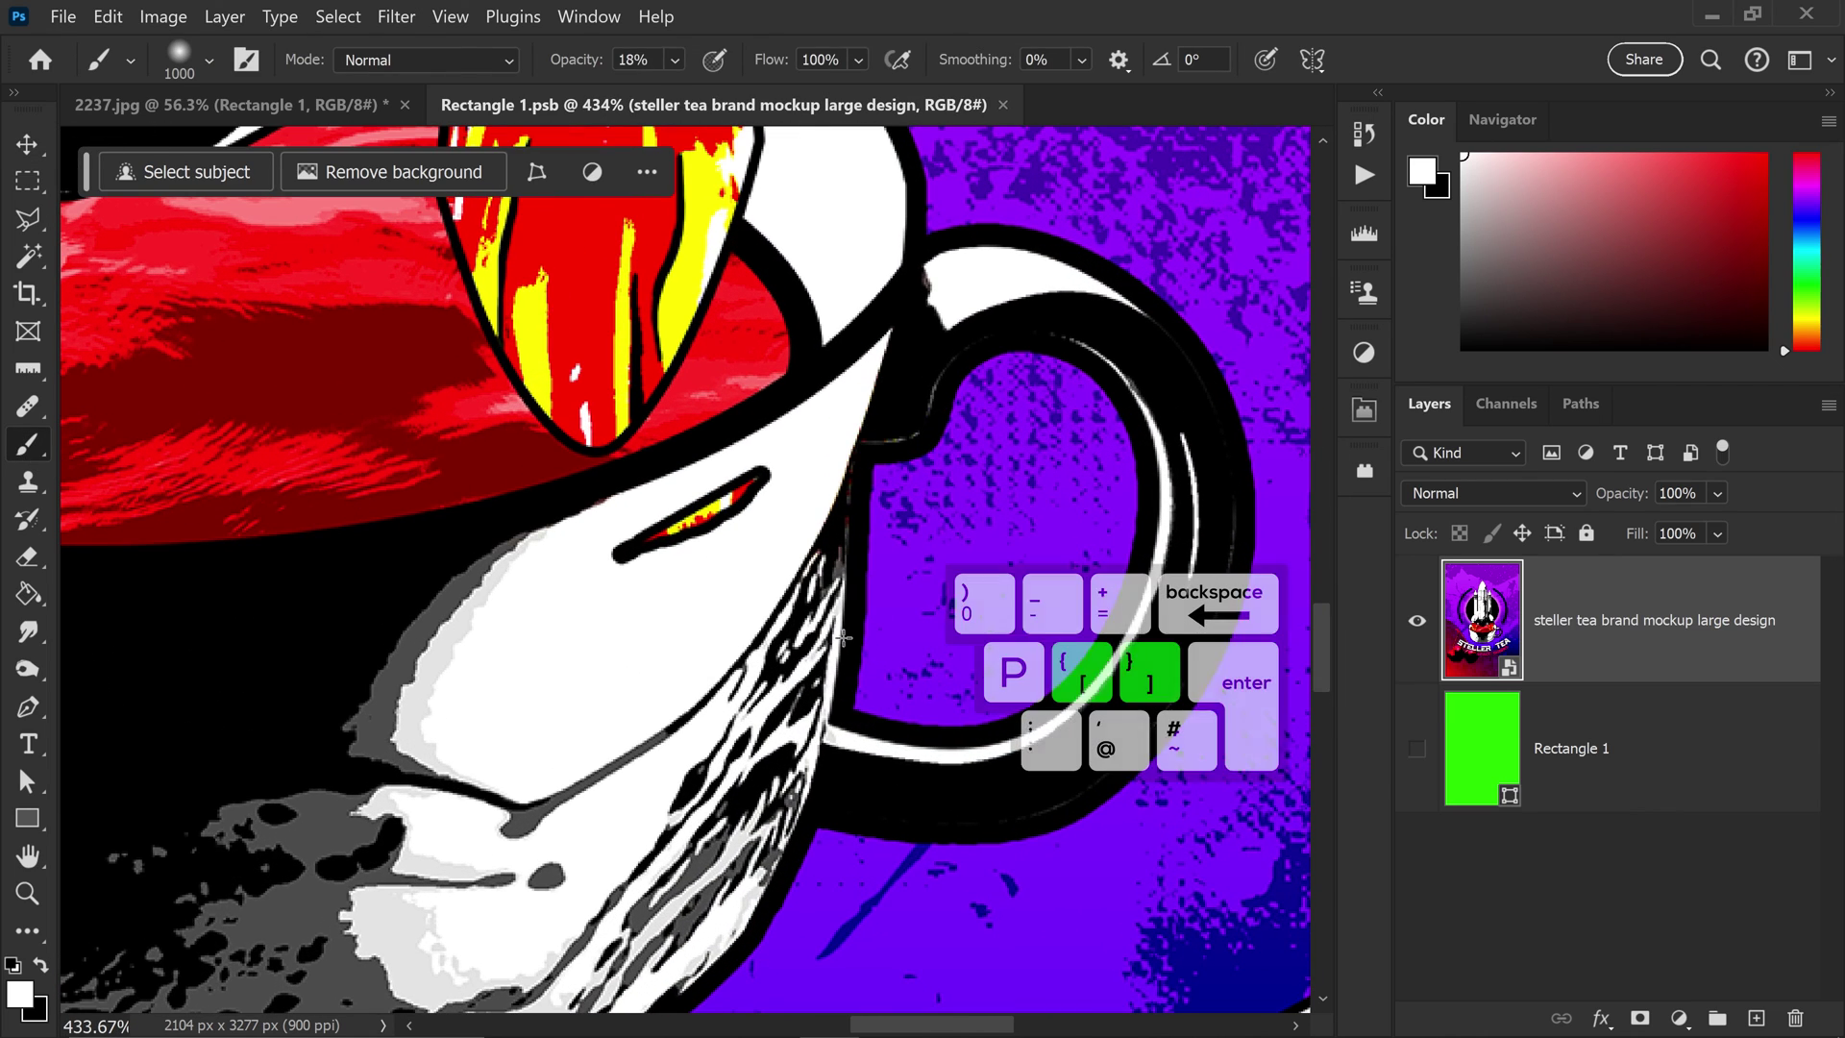
{"action": "key", "text": "bracketleft"}
{"action": "key", "text": "bracketleft"}
{"action": "key", "text": "bracketleft"}
{"action": "key", "text": "bracketleft"}
{"action": "key", "text": "bracketleft"}
{"action": "key", "text": "bracketleft"}
{"action": "key", "text": "bracketleft"}
{"action": "key", "text": "bracketleft"}
{"action": "key", "text": "bracketleft"}
{"action": "key", "text": "bracketleft"}
{"action": "key", "text": "bracketleft"}
{"action": "key", "text": "bracketleft"}
{"action": "key", "text": "bracketleft"}
{"action": "key", "text": "bracketleft"}
{"action": "key", "text": "bracketleft"}
{"action": "key", "text": "bracketleft"}
{"action": "key", "text": "0"}
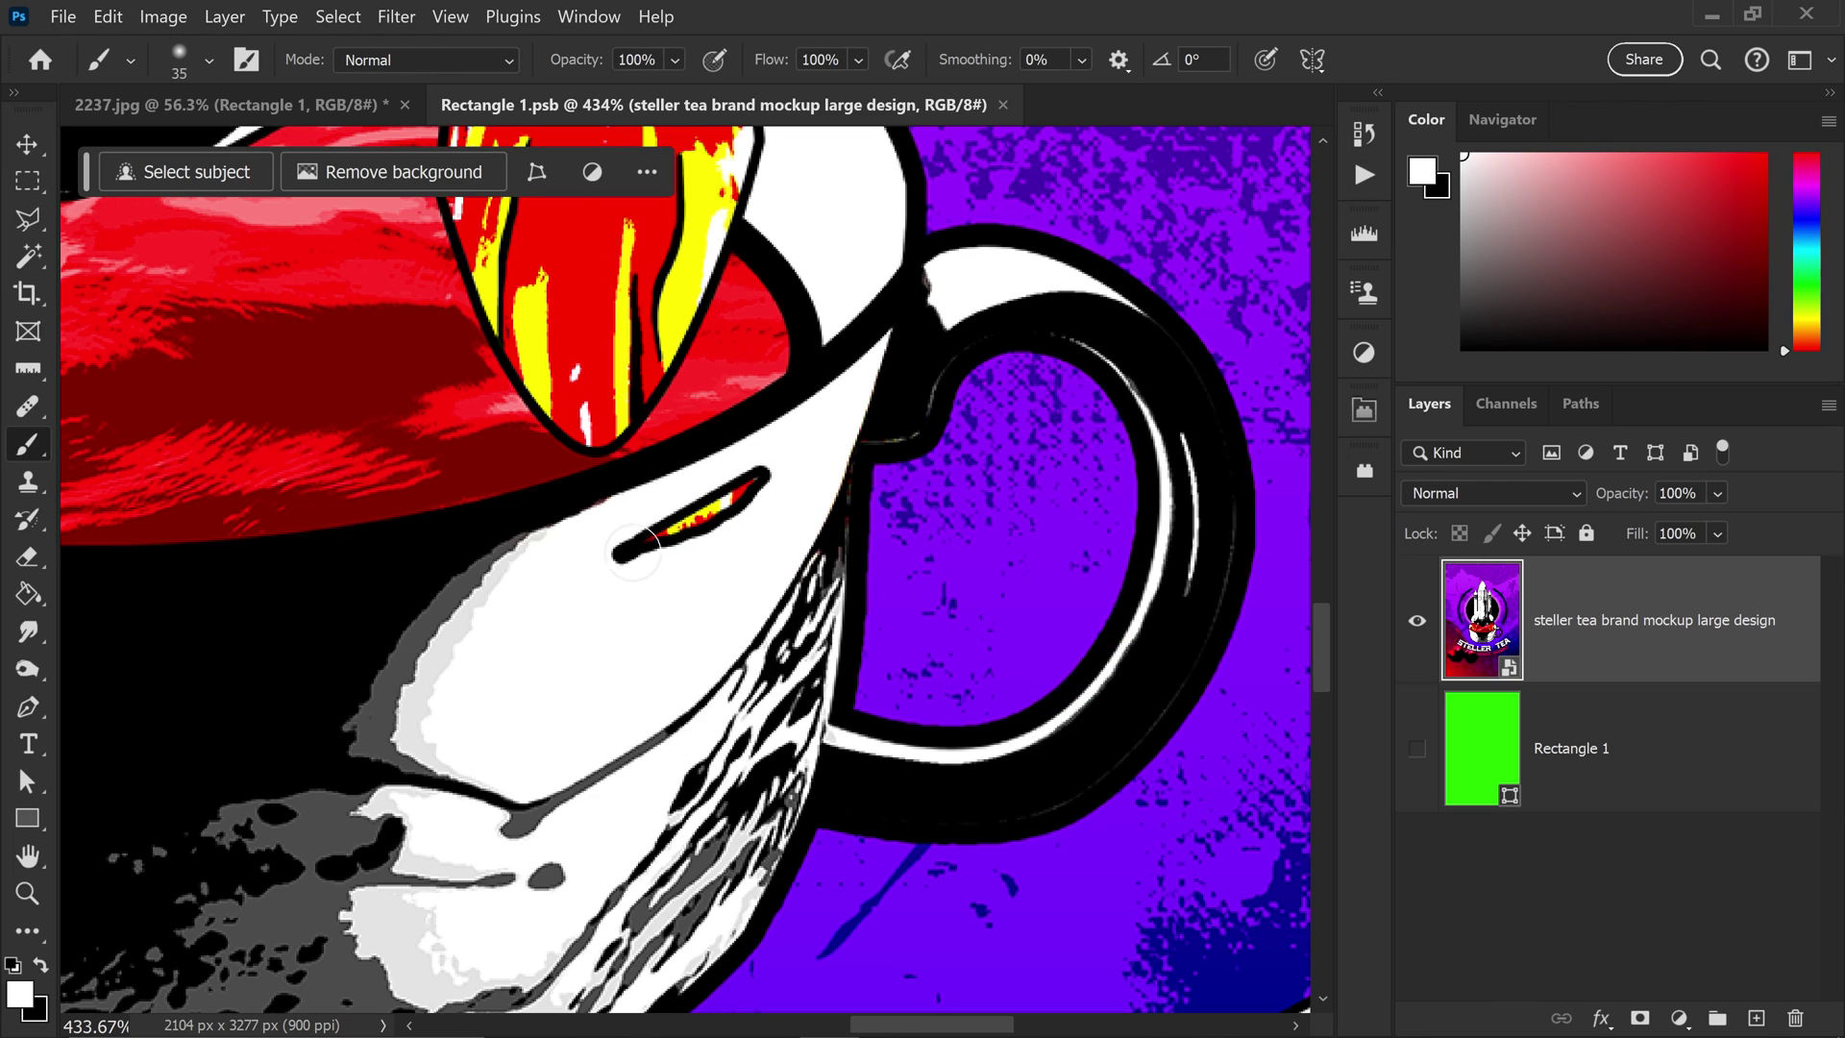
{"action": "key", "text": "ctrl+shift+alt+n"}
{"action": "mouse_move", "coordinate": [742, 490]}
{"action": "left_mouse_down"}
{"action": "mouse_move", "coordinate": [672, 549]}
{"action": "mouse_move", "coordinate": [725, 507]}
{"action": "left_mouse_up"}
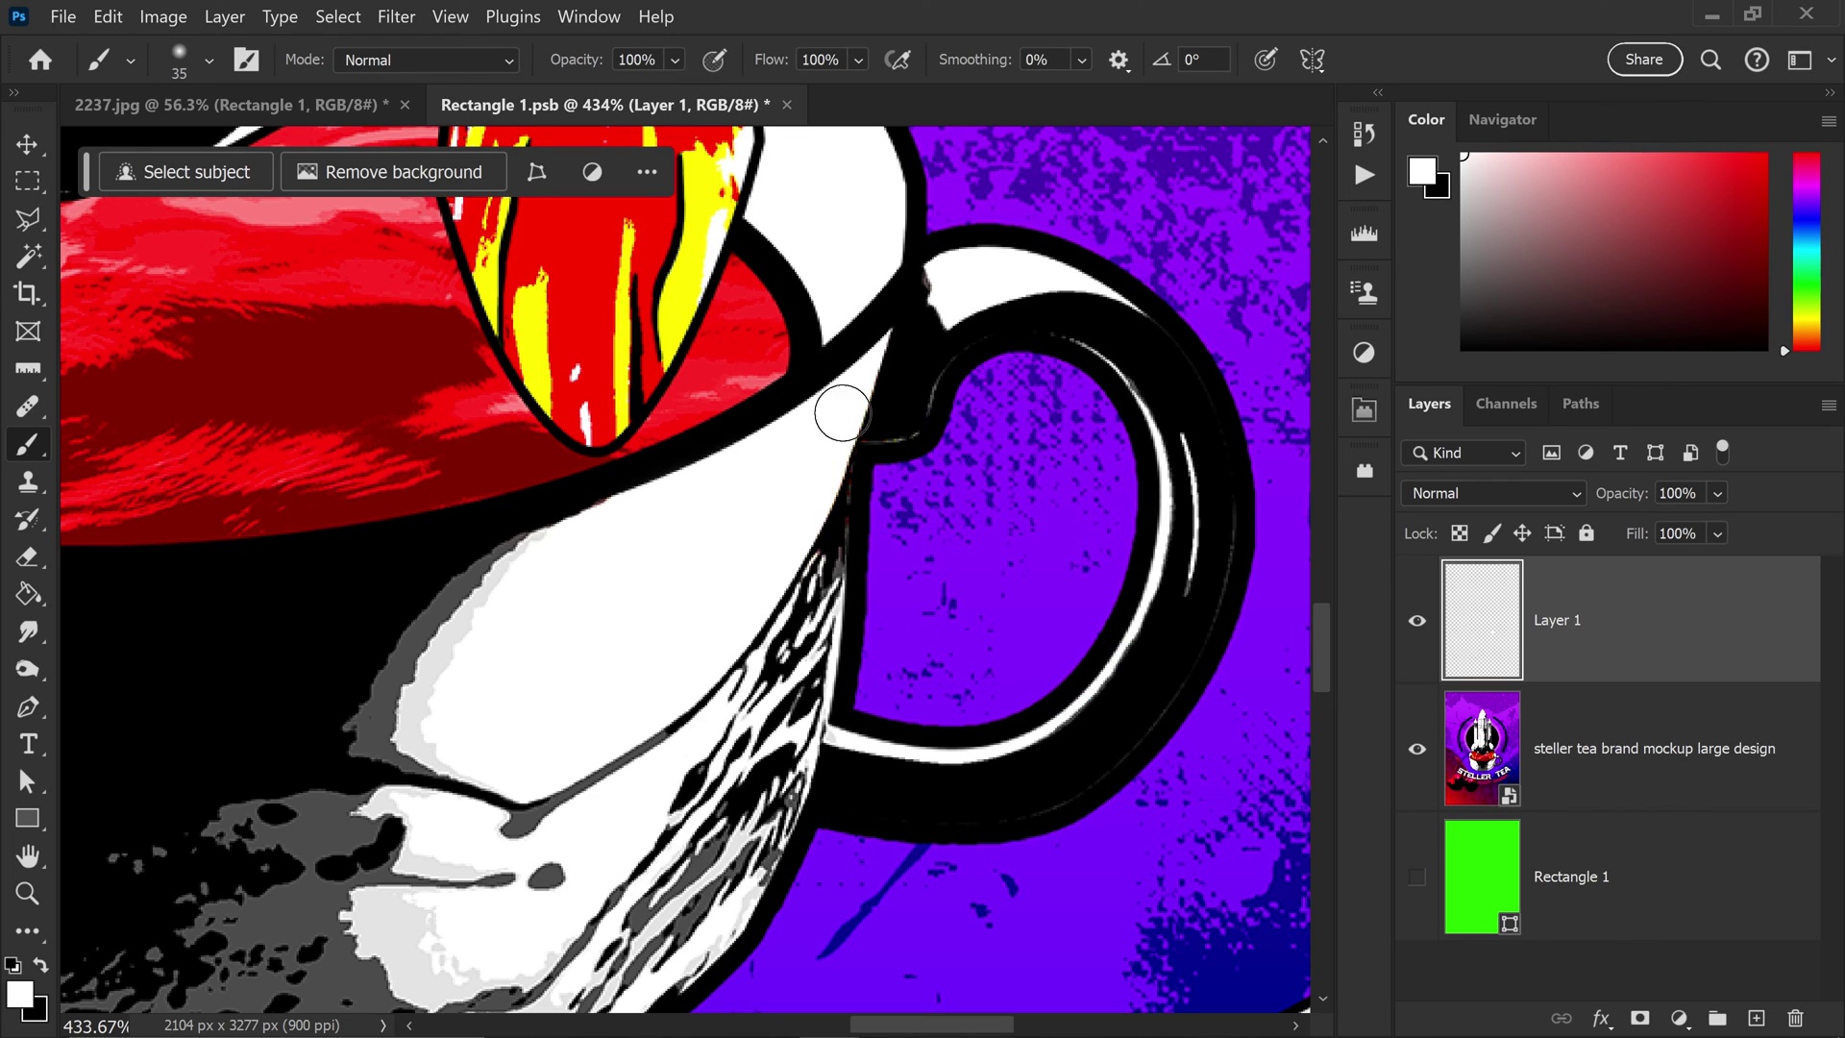
Save and close Rectangle 1.psb to update the bag mockup with the retouched mug.
{"action": "left_click", "coordinate": [787, 105]}
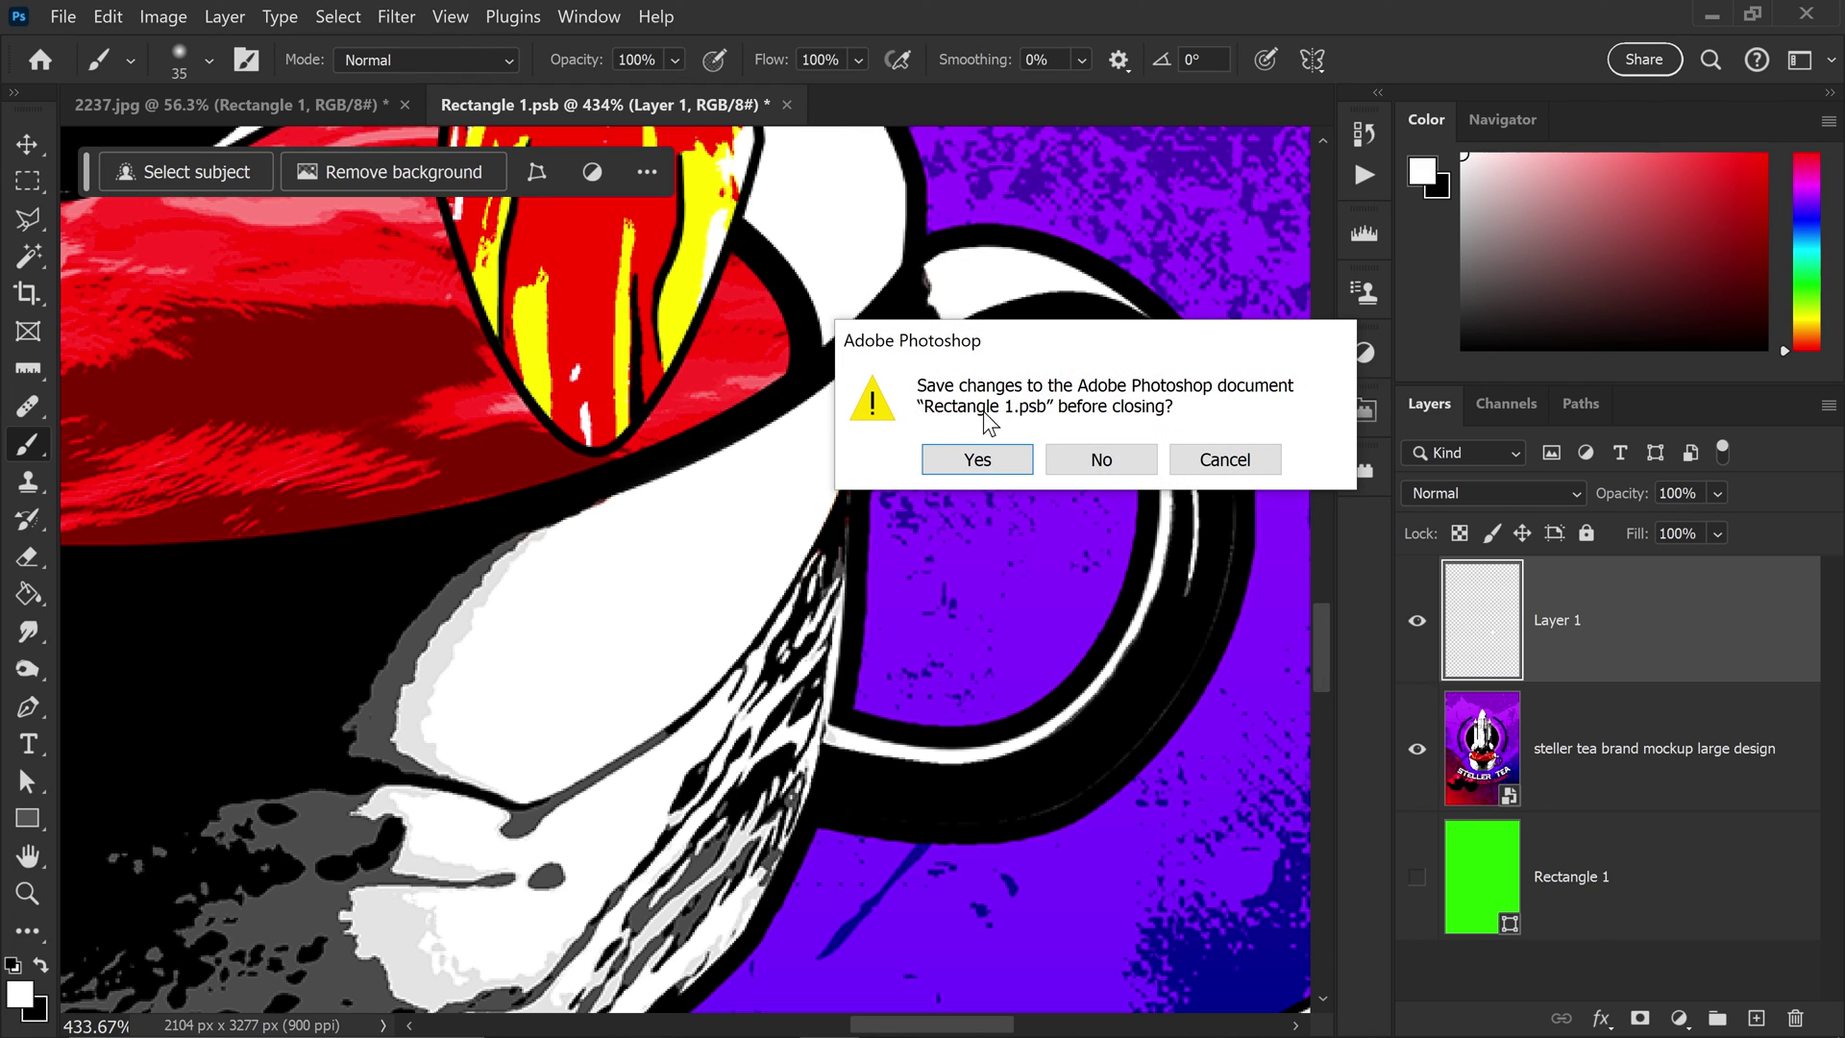
{"action": "left_click", "coordinate": [972, 459]}
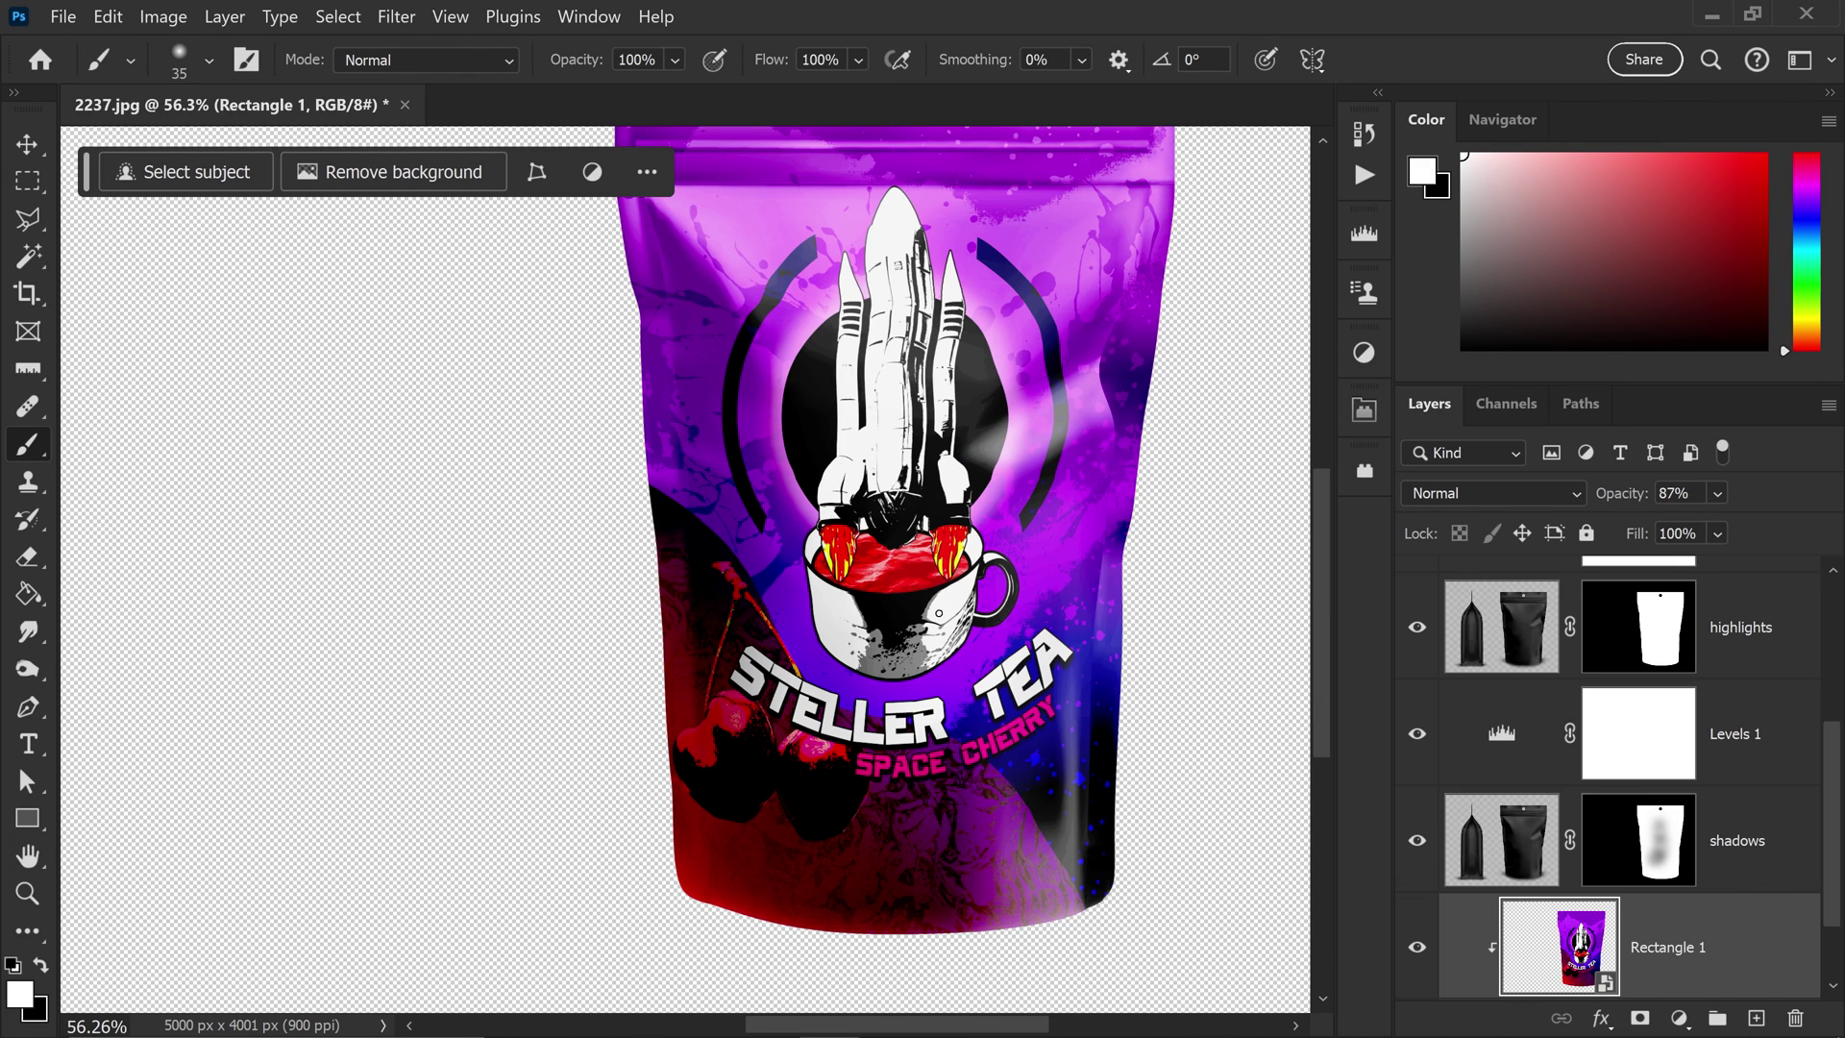
{"action": "scroll", "coordinate": [960, 585], "scroll_direction": "down", "scroll_amount": 2}
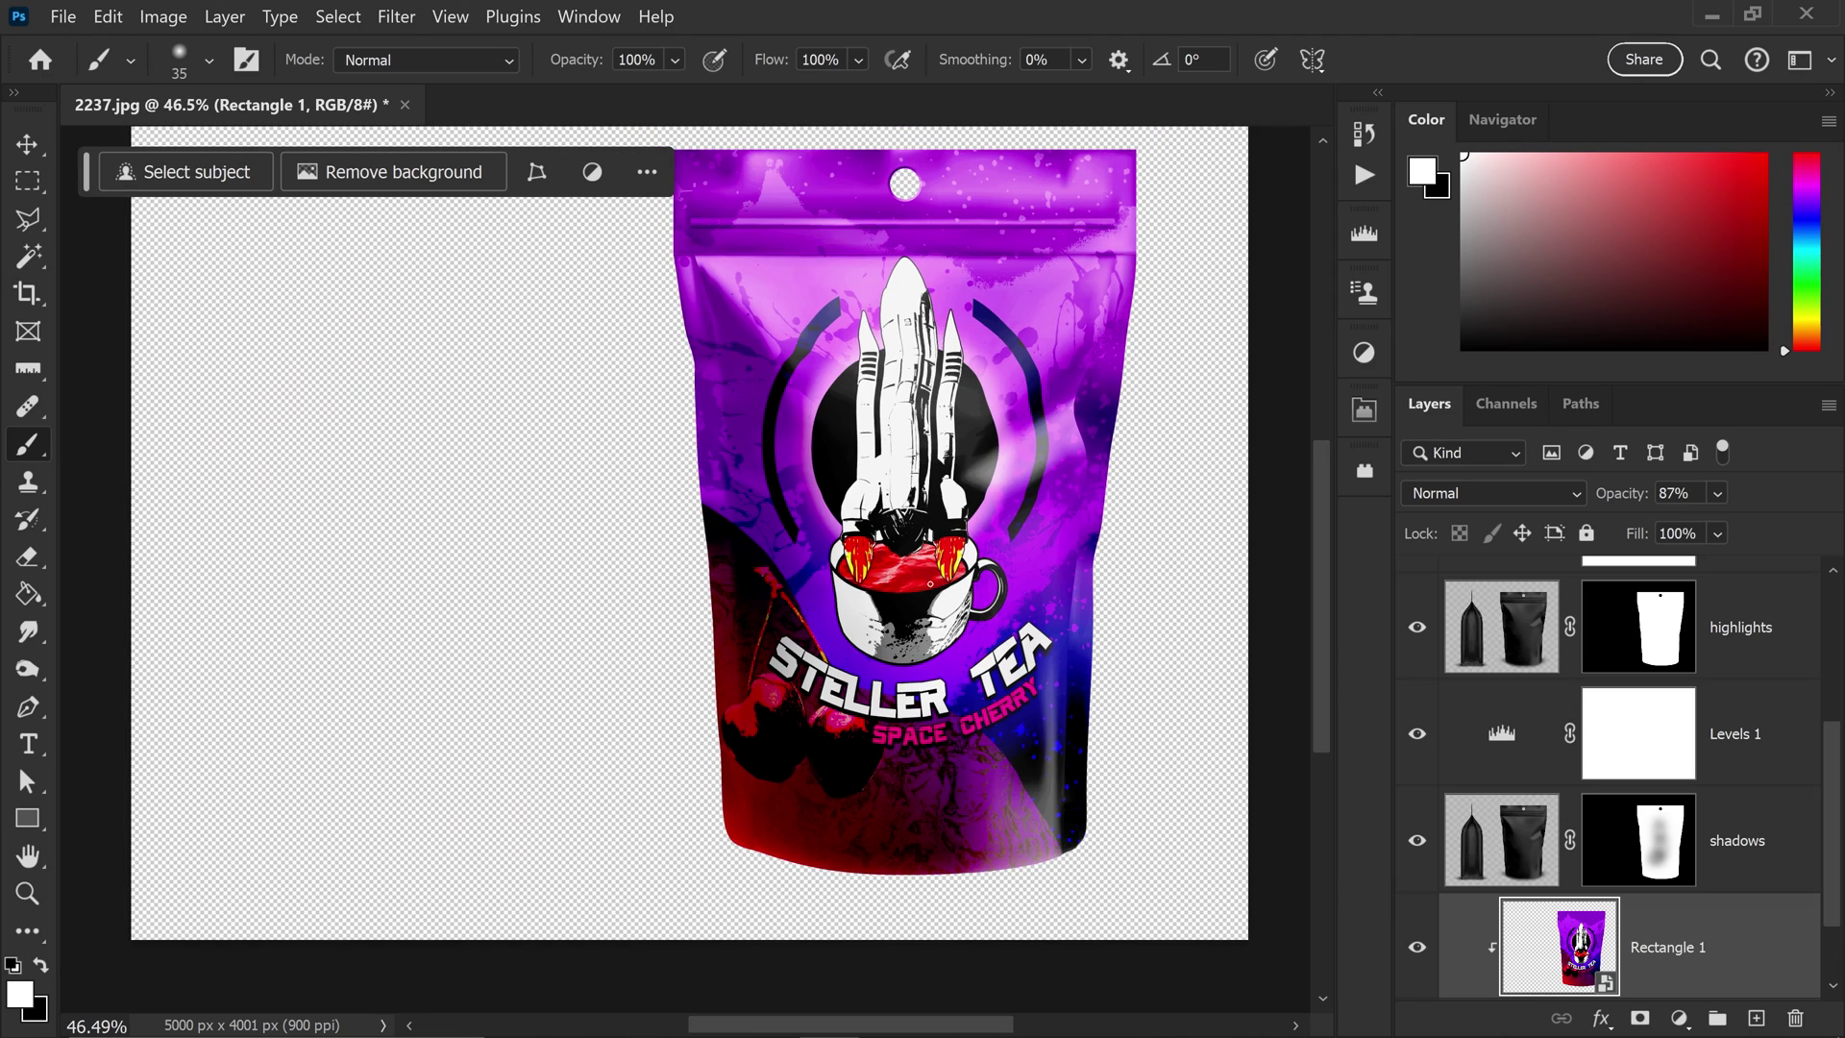
{"action": "scroll", "coordinate": [866, 529], "scroll_direction": "down", "scroll_amount": 1}
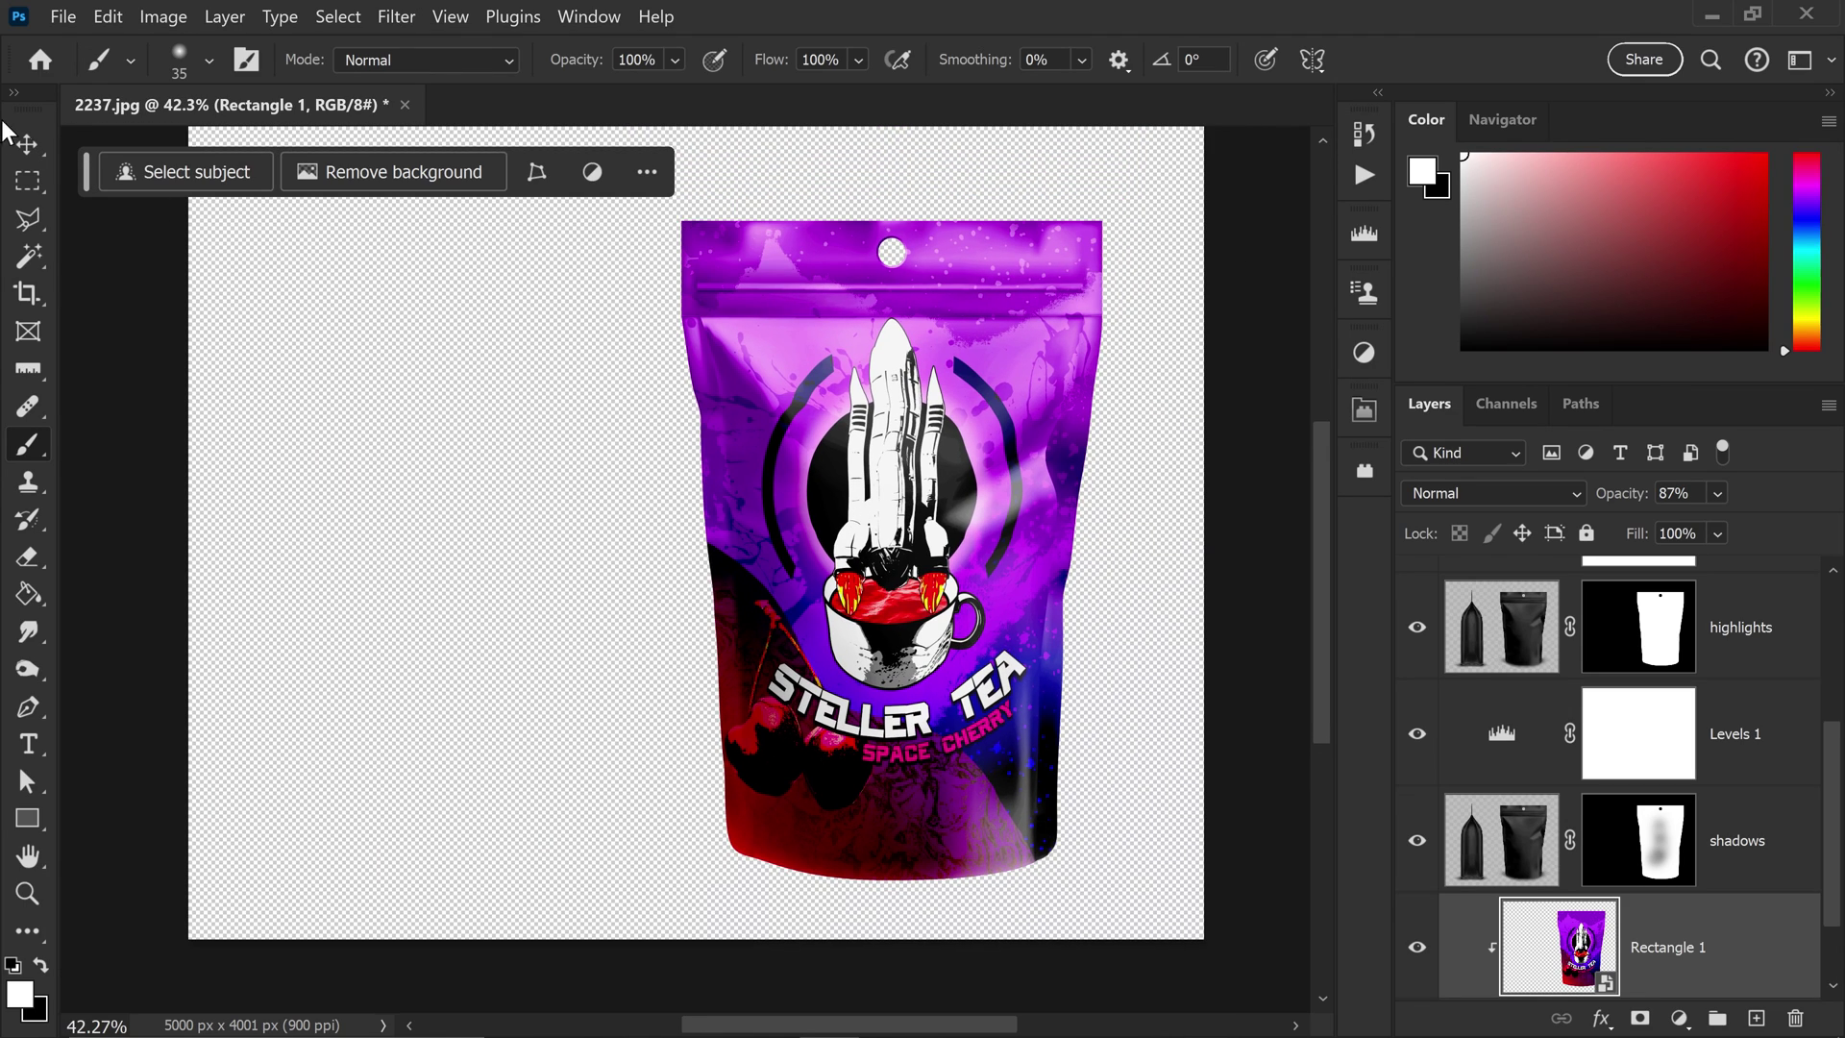
Reopen the Rectangle 1 smart object and place Lemon & Lime Drink Brand.png from the Drink Design folder in File Explorer.
{"action": "left_click", "coordinate": [28, 142]}
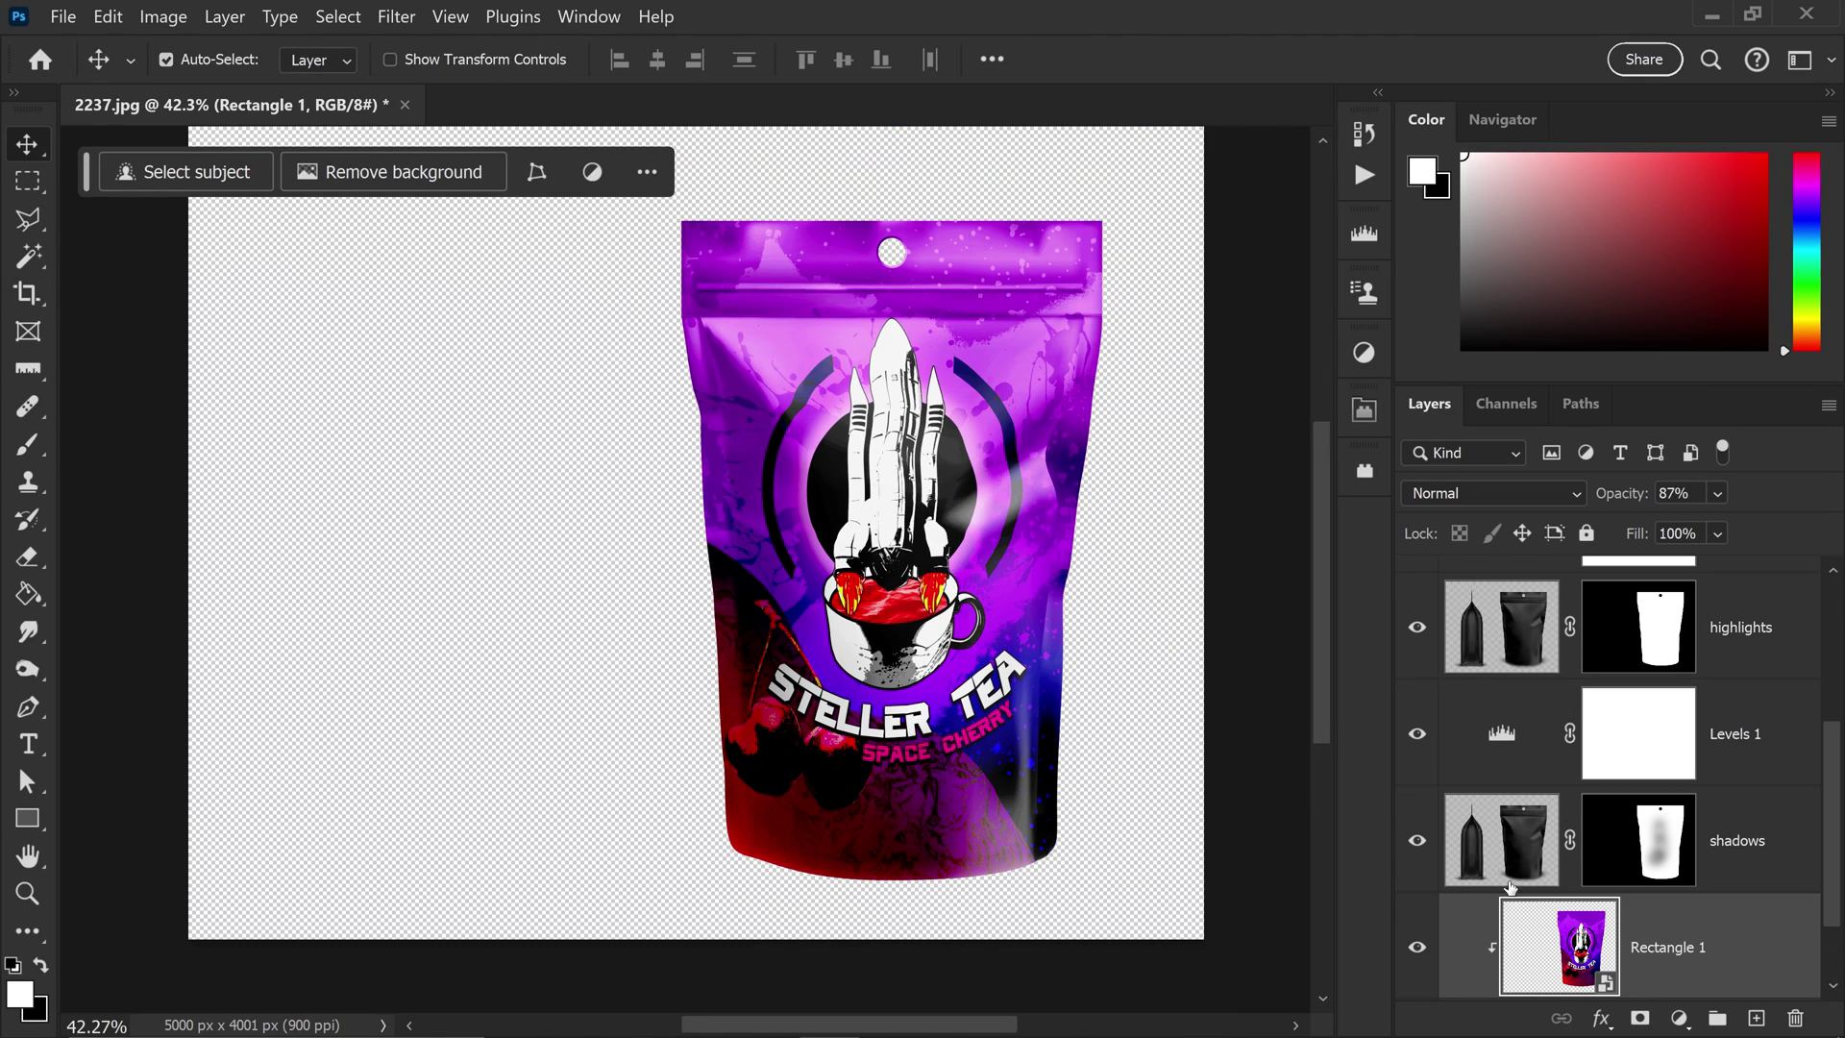
{"action": "double_click", "coordinate": [1579, 937]}
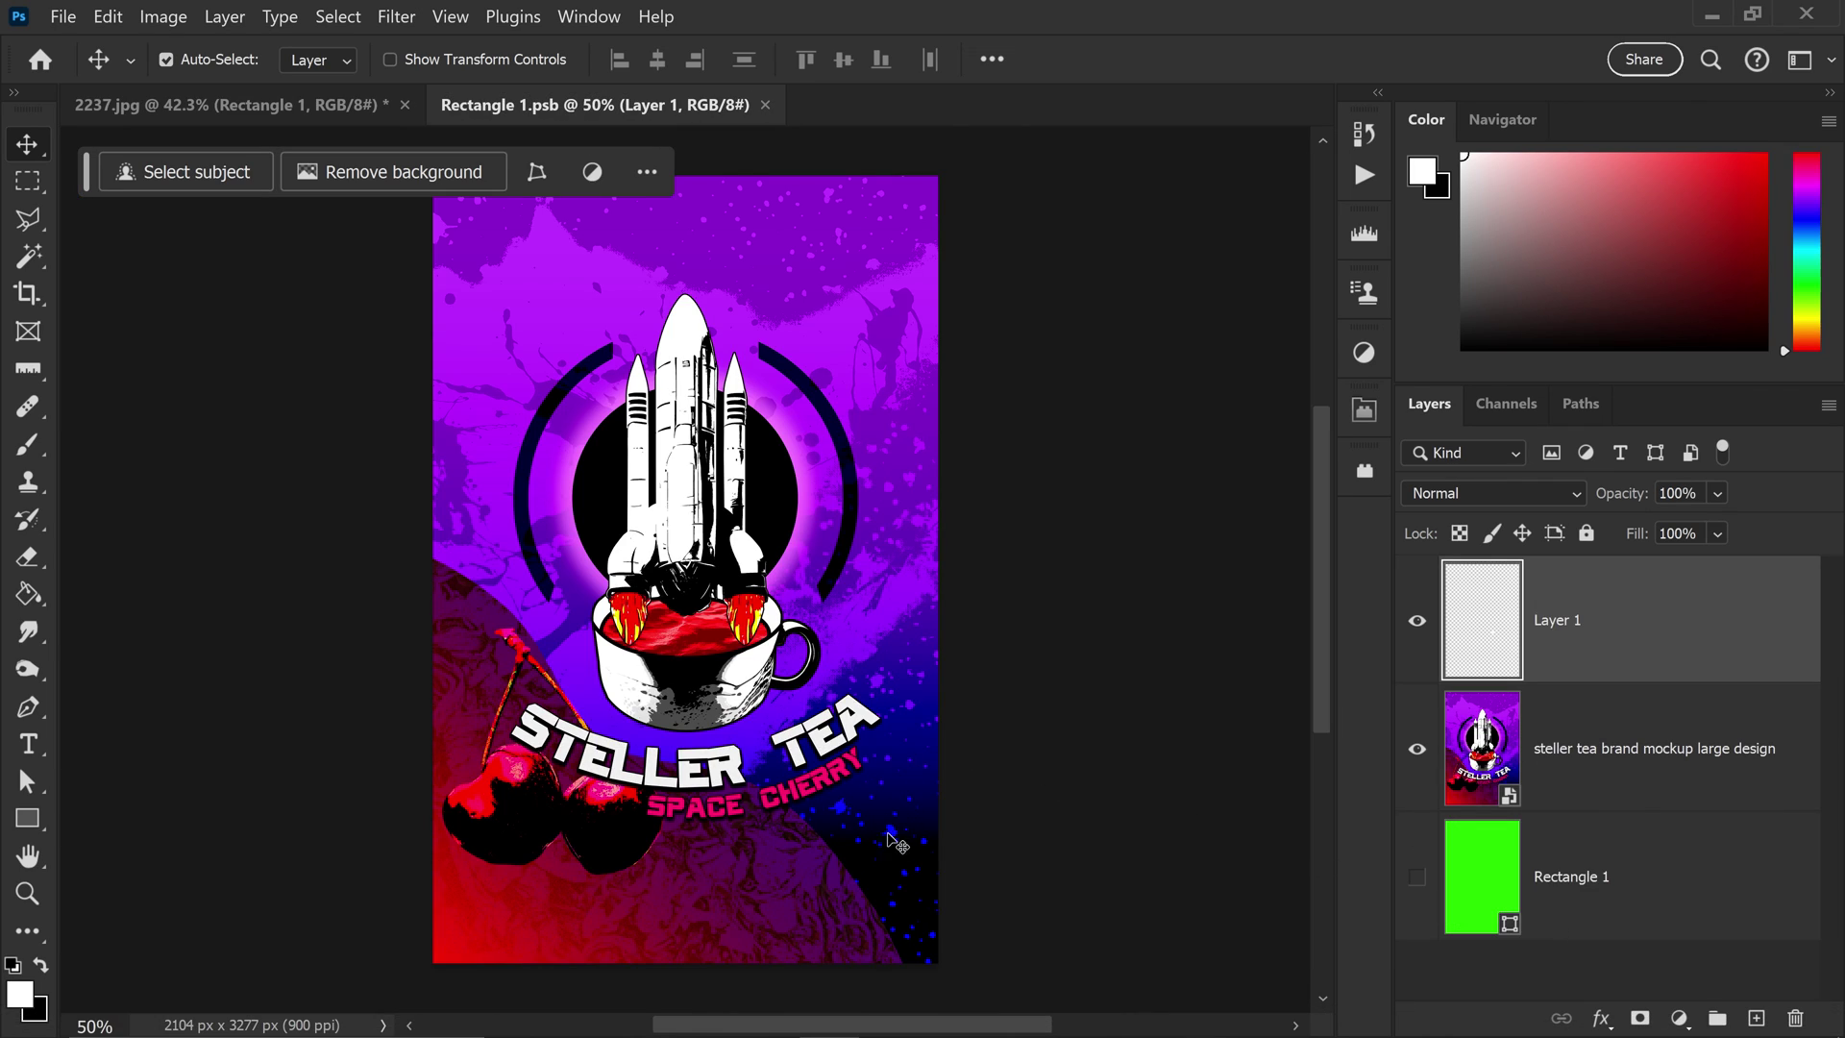
{"action": "key", "text": "alt+Tab"}
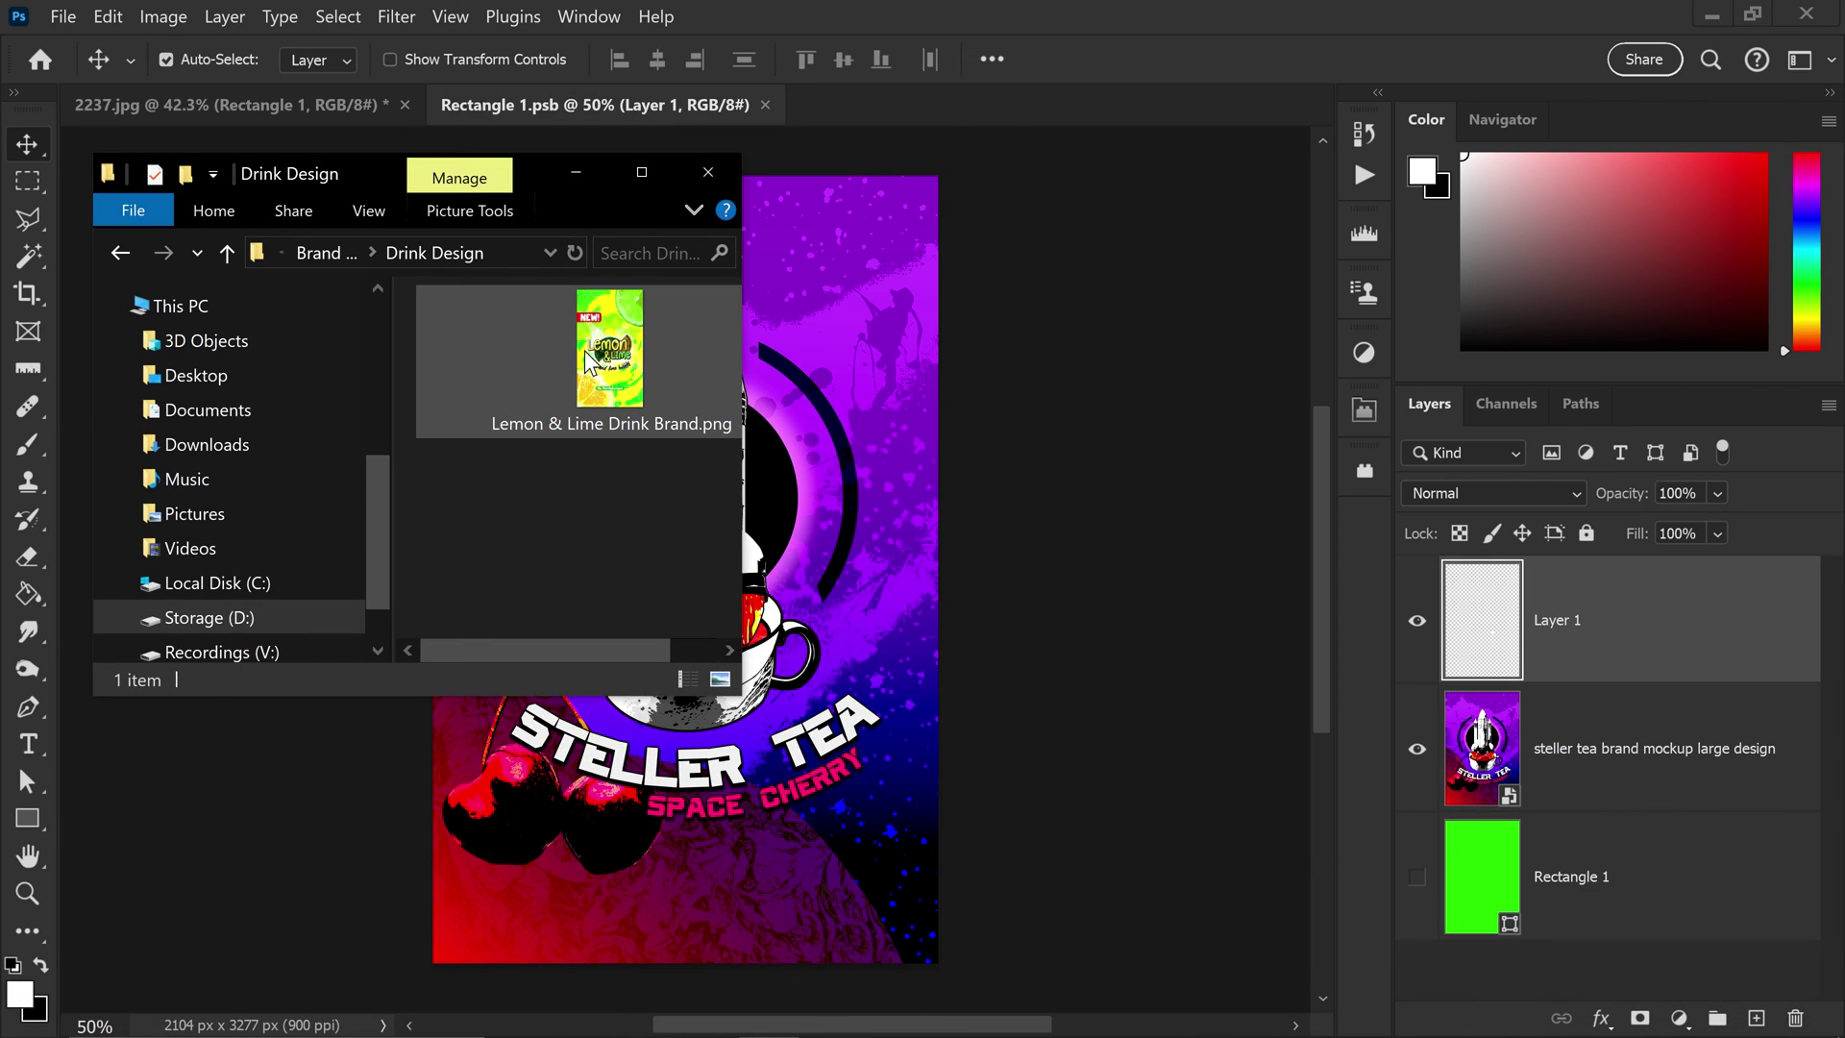
{"action": "left_click_drag", "start_coordinate": [590, 361], "coordinate": [884, 482]}
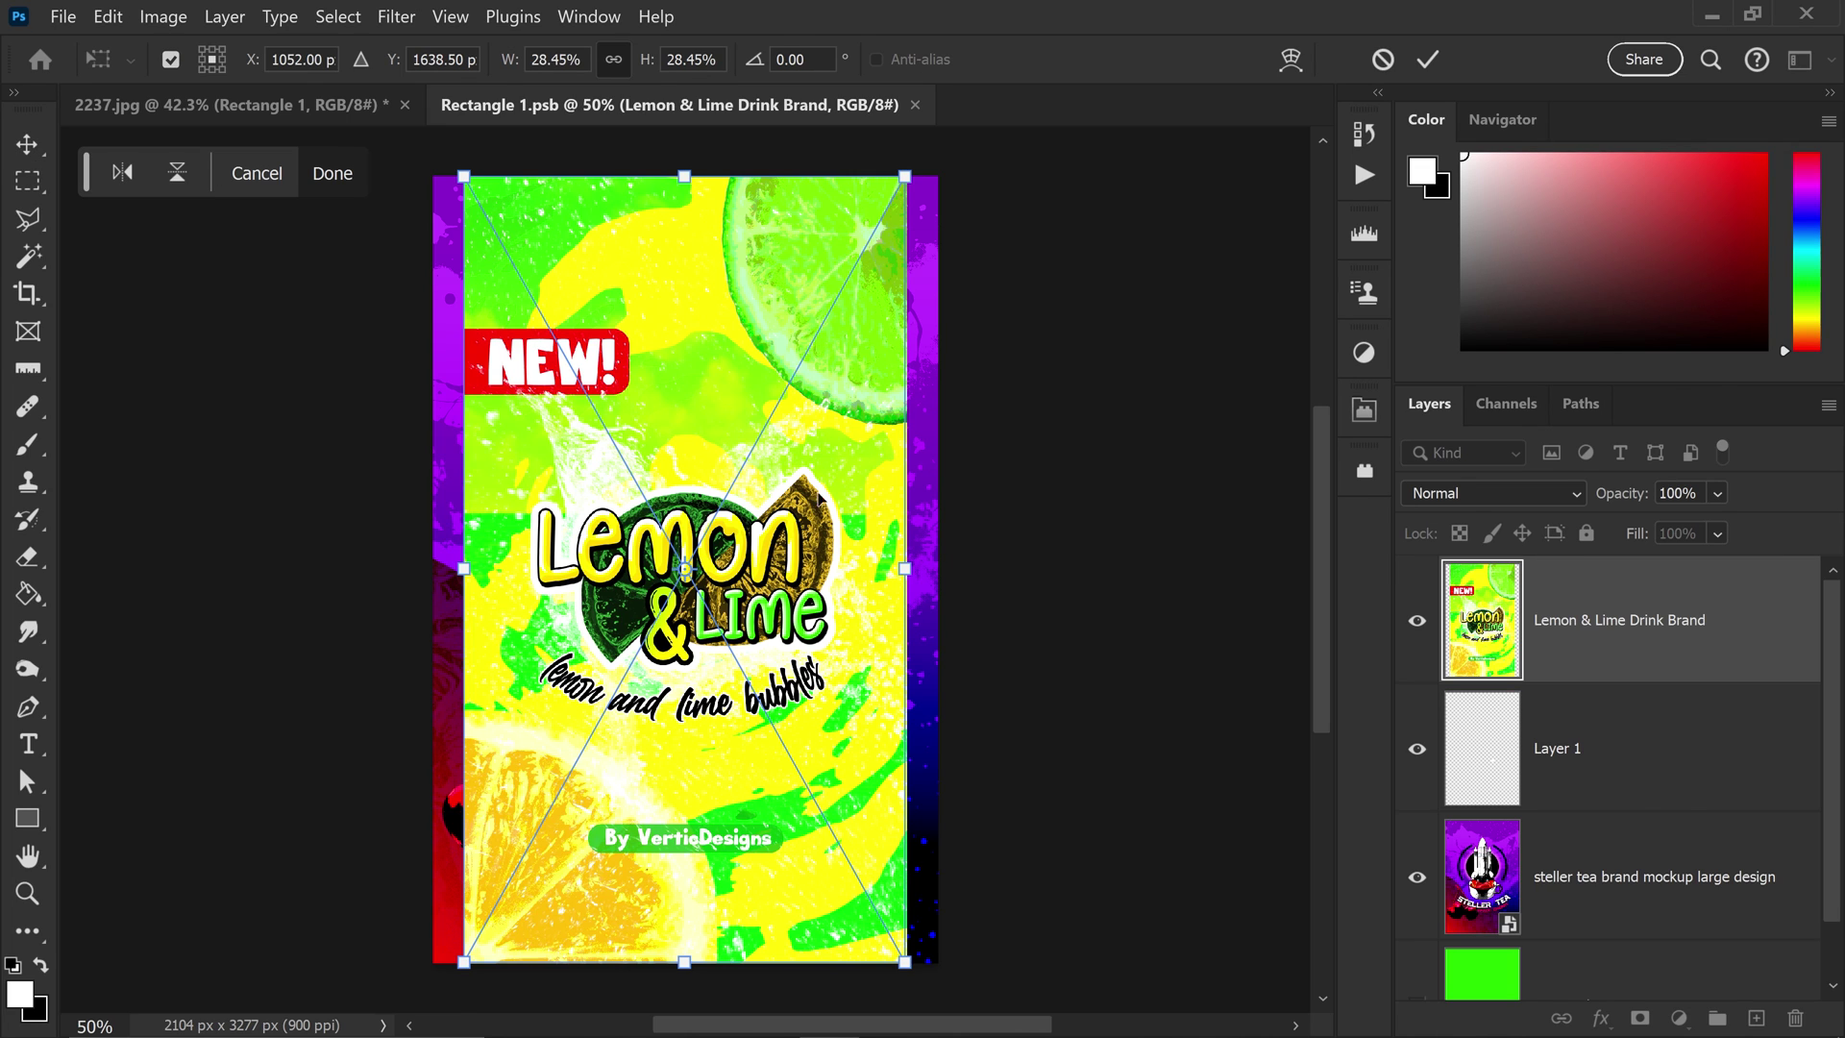
Scale the placed Lemon & Lime design to fill the canvas width, and save and close Rectangle 1.psb.
{"action": "left_click_drag", "start_coordinate": [905, 569], "coordinate": [937, 573]}
{"action": "key", "text": "Return"}
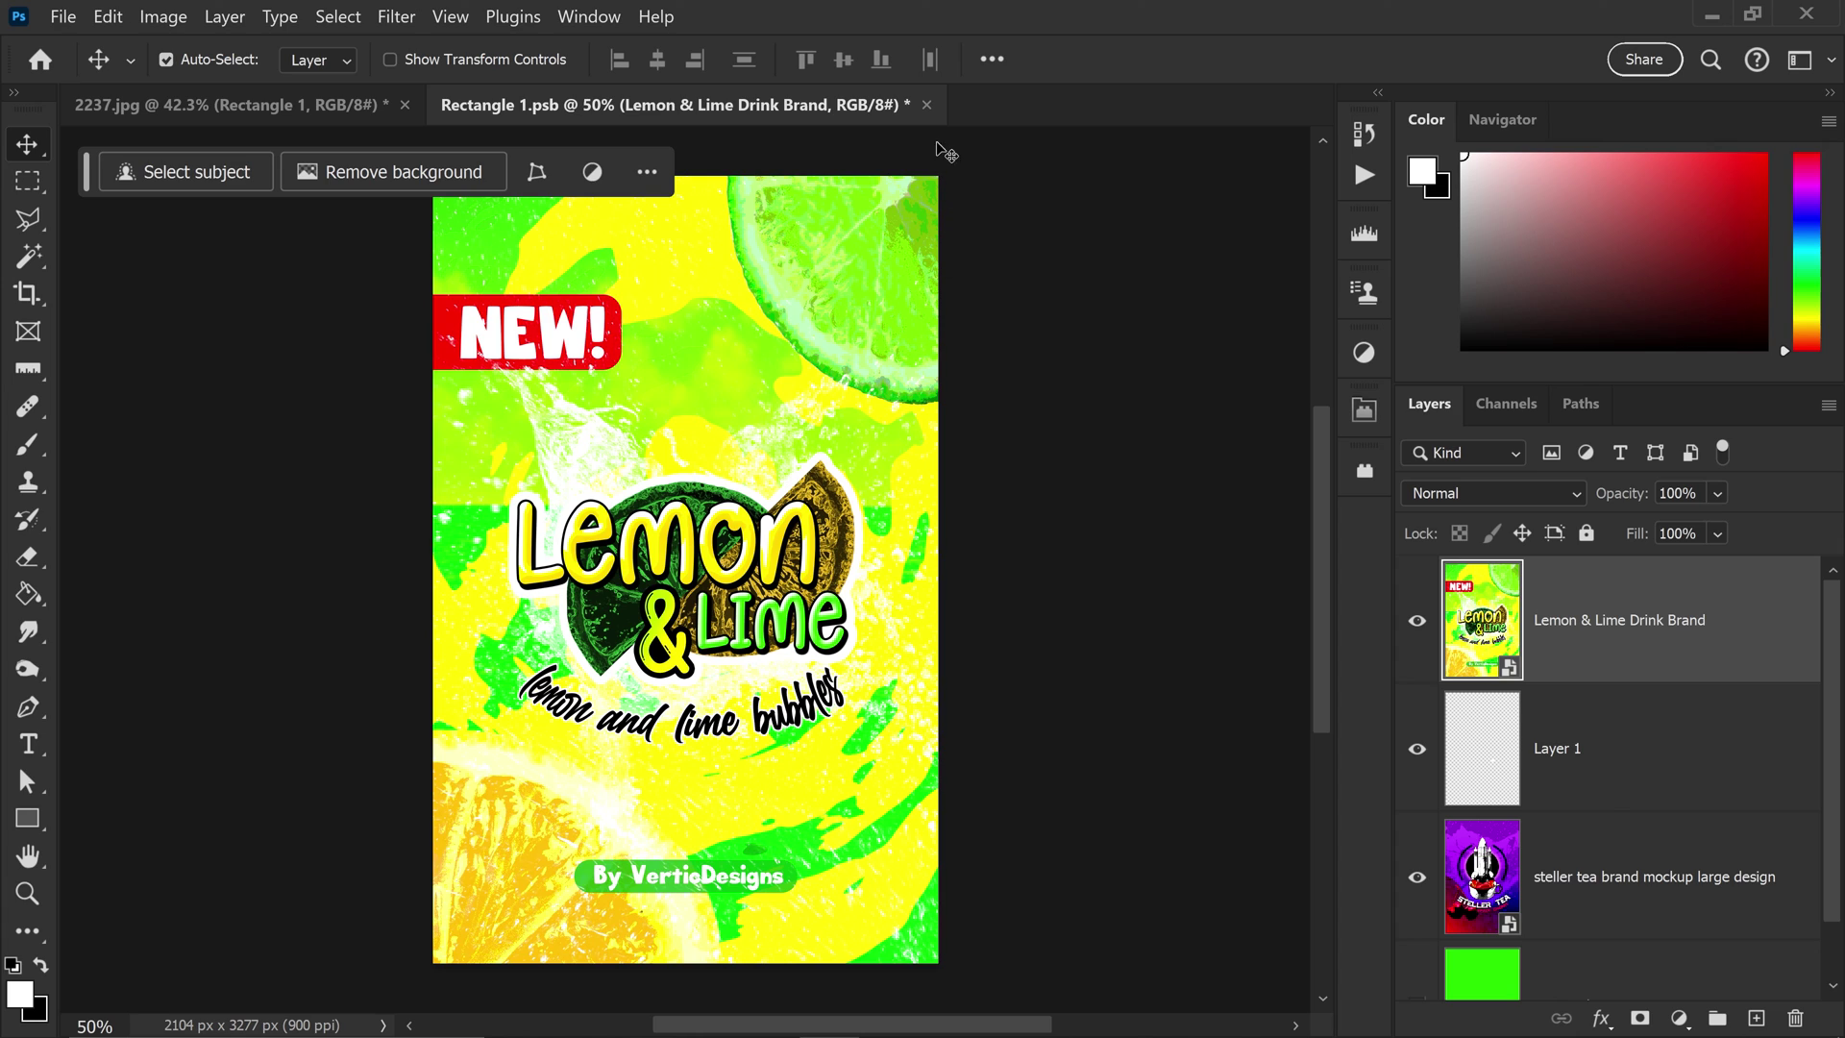
{"action": "left_click", "coordinate": [925, 103]}
{"action": "left_click", "coordinate": [978, 461]}
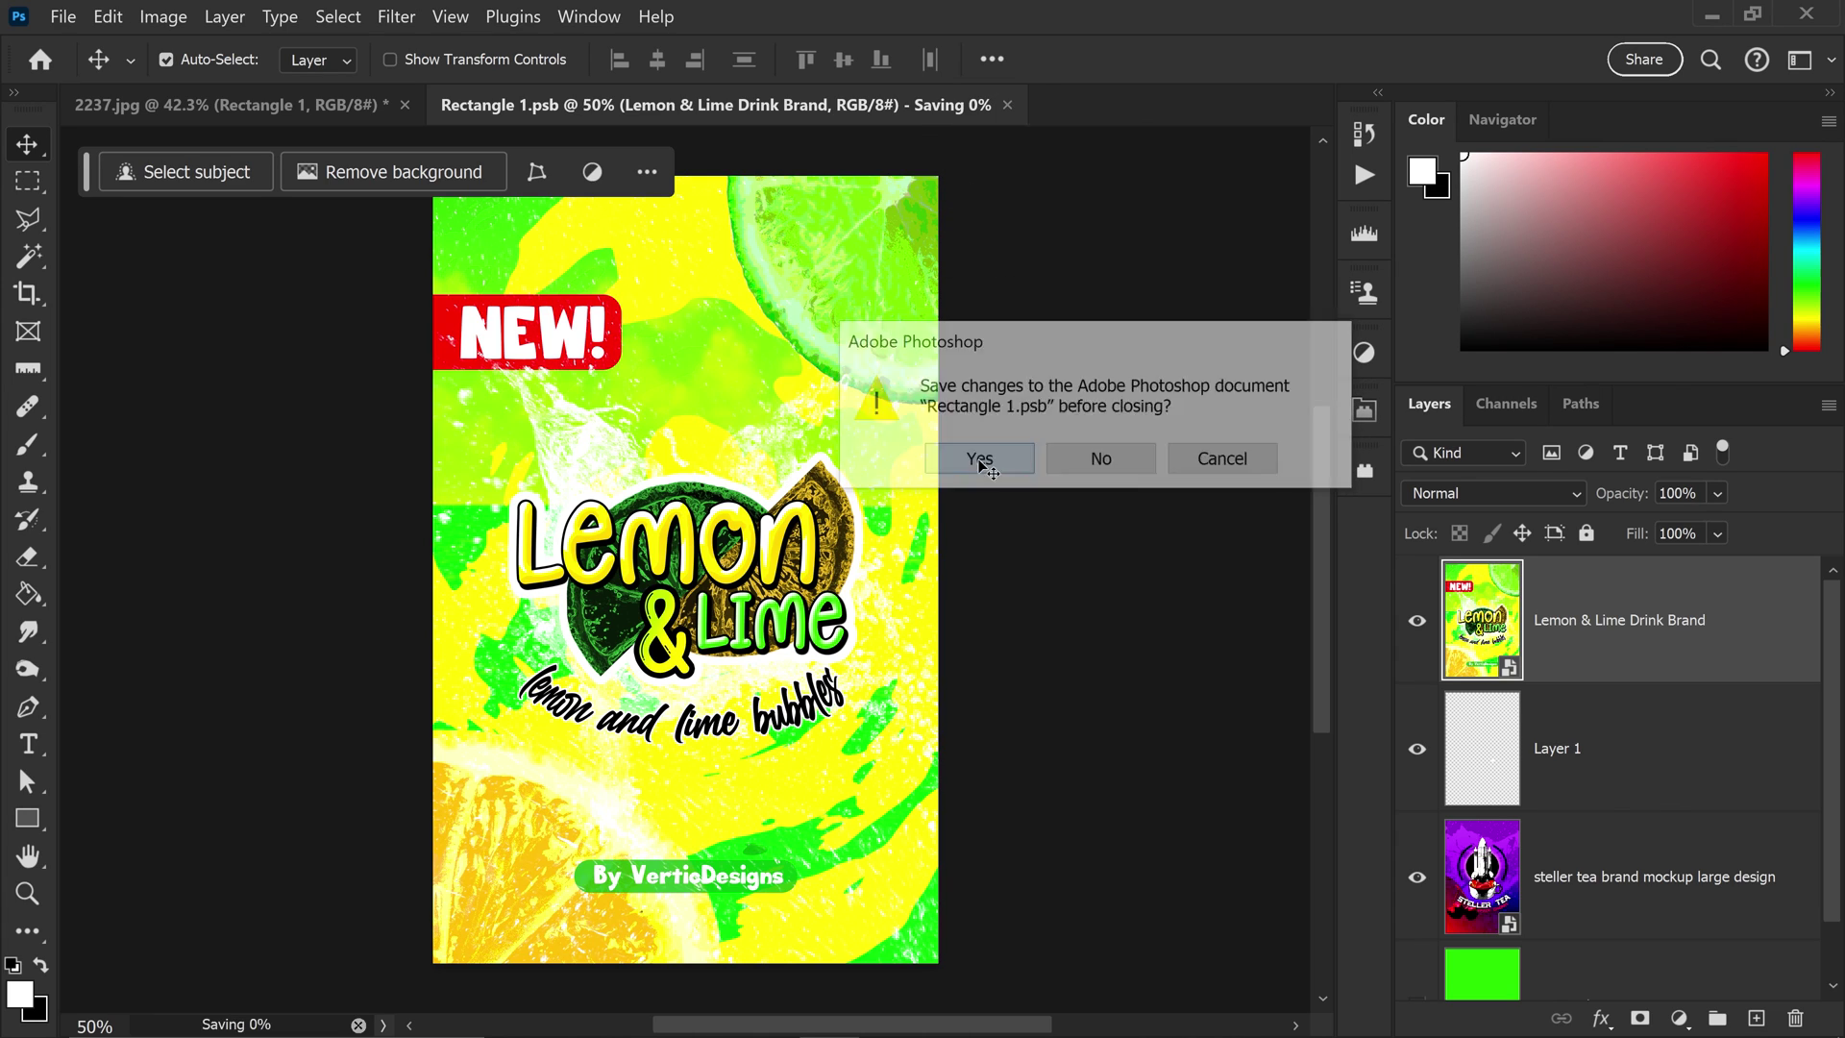